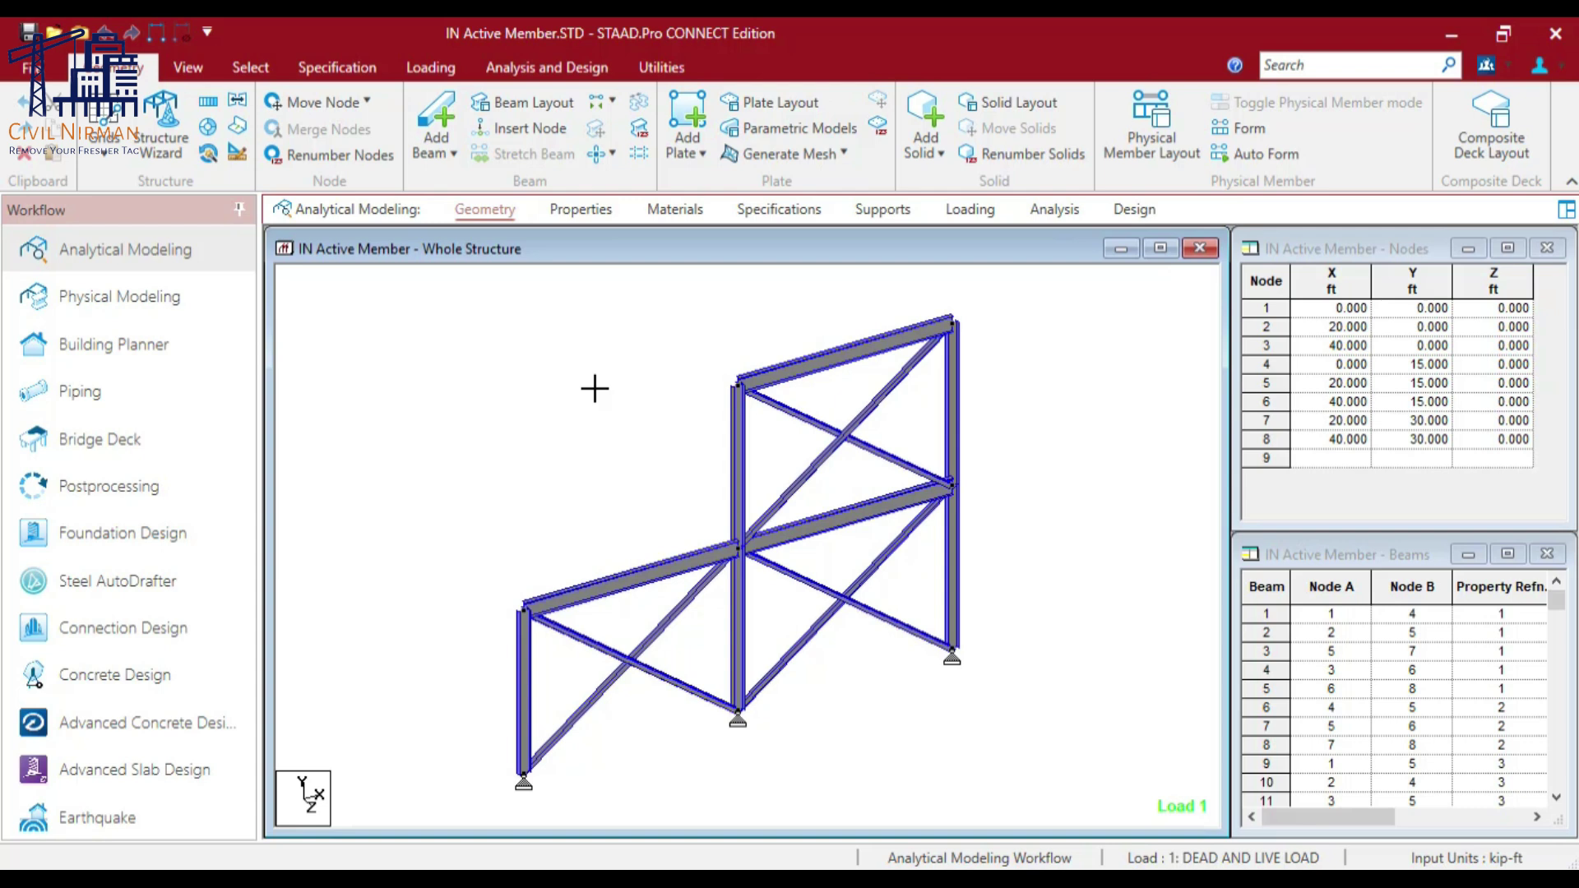
Step: Turn the members' section outlines off and back on in the whole structure view
{"action": "key", "text": "ctrl+z"}
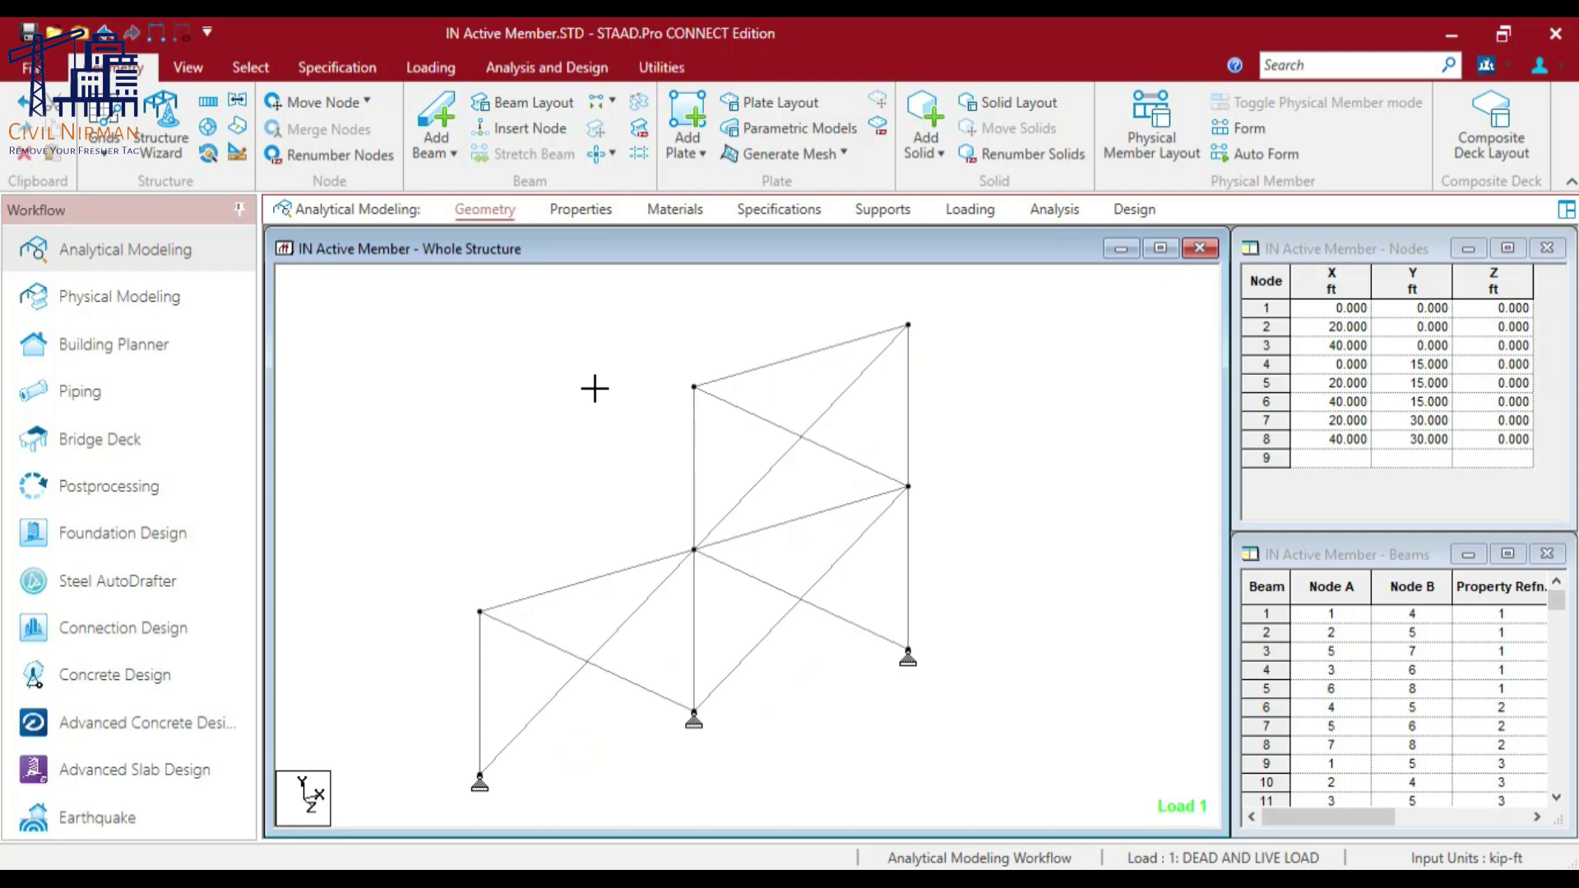
{"action": "middle_click_drag", "start_coordinate": [581, 432], "coordinate": [584, 432]}
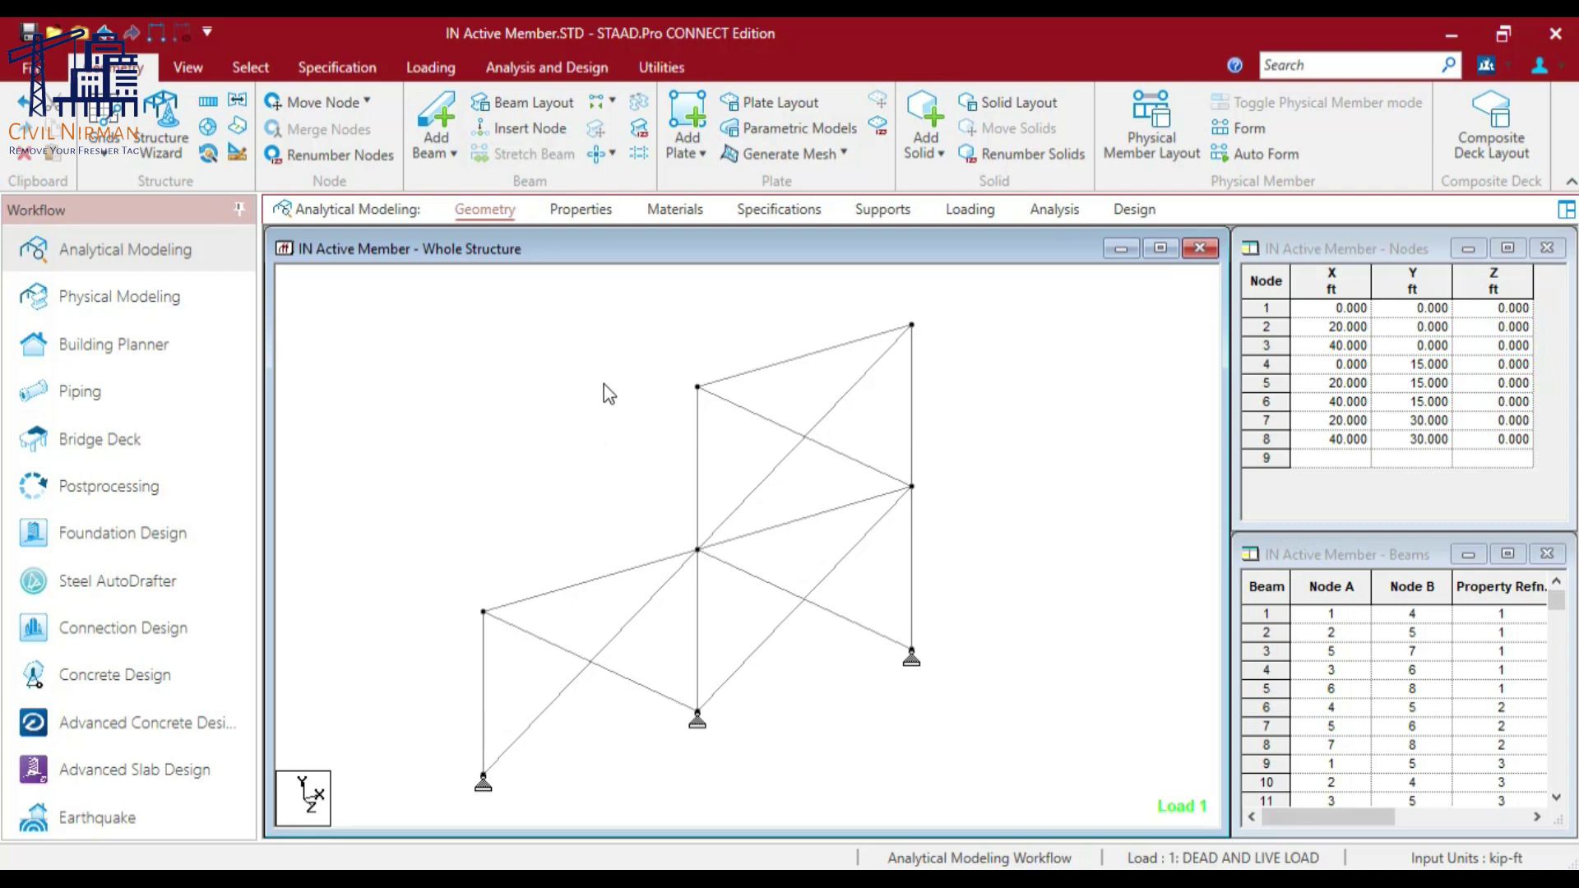
{"action": "key", "text": "shift+o"}
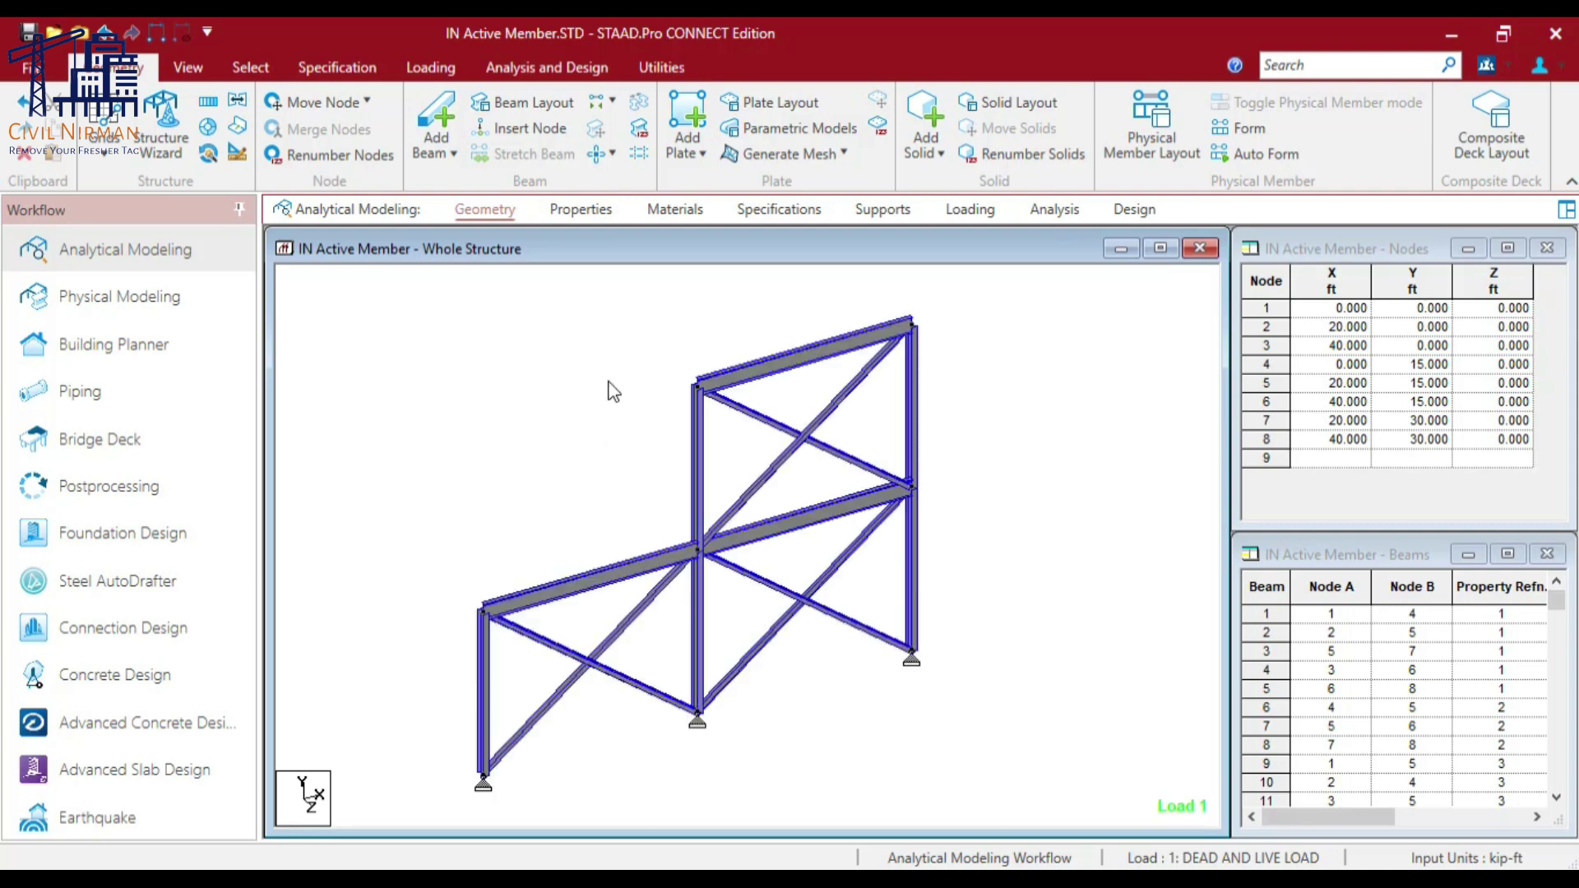
Step: Review the W12X26, W18X35 and L50505 section properties assigned to the frame members
{"action": "left_click", "coordinate": [595, 217]}
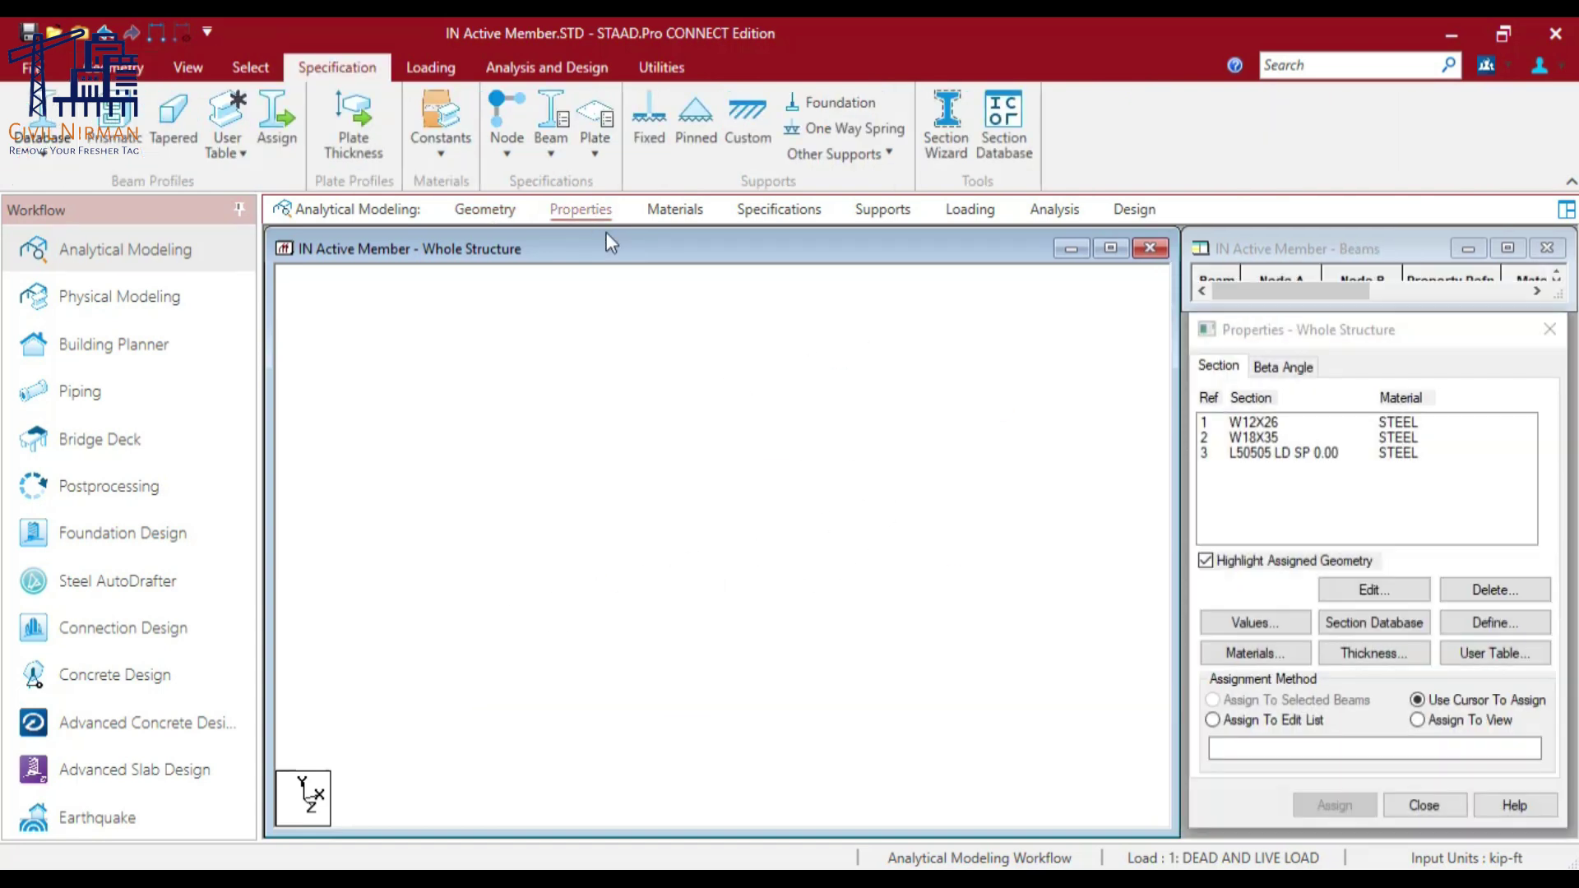
{"action": "left_click", "coordinate": [1273, 422]}
{"action": "left_click", "coordinate": [1274, 437]}
{"action": "left_click", "coordinate": [1274, 453]}
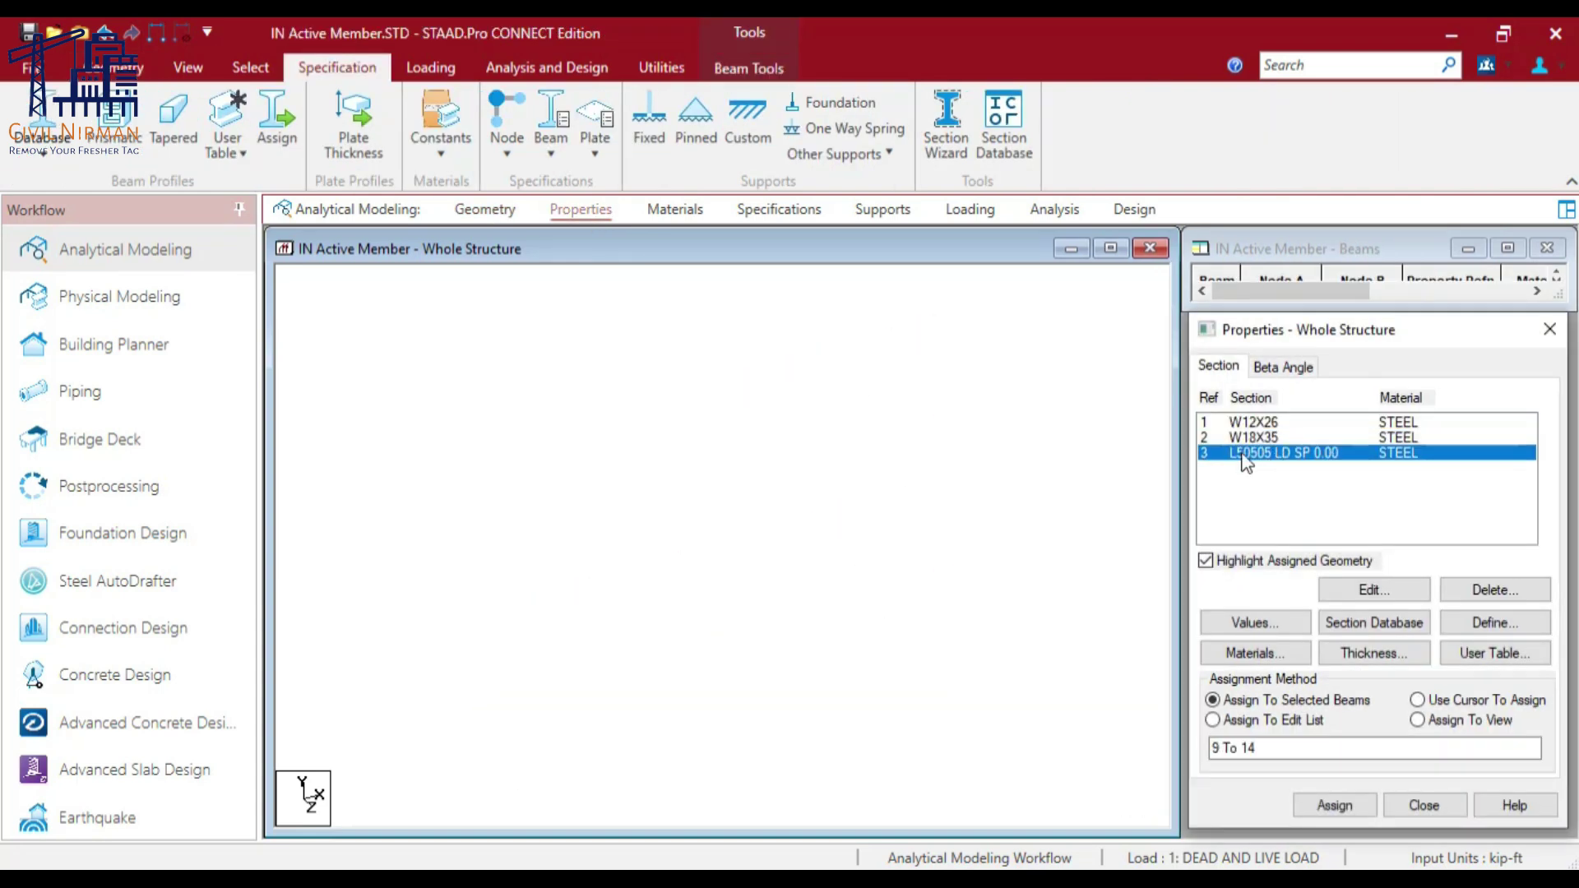
Step: Inspect the UNI GY -1 kip/ft and -1.5 kip/ft member loads in load case 1, DEAD AND LIVE LOAD, on the beams
{"action": "left_click", "coordinate": [971, 210]}
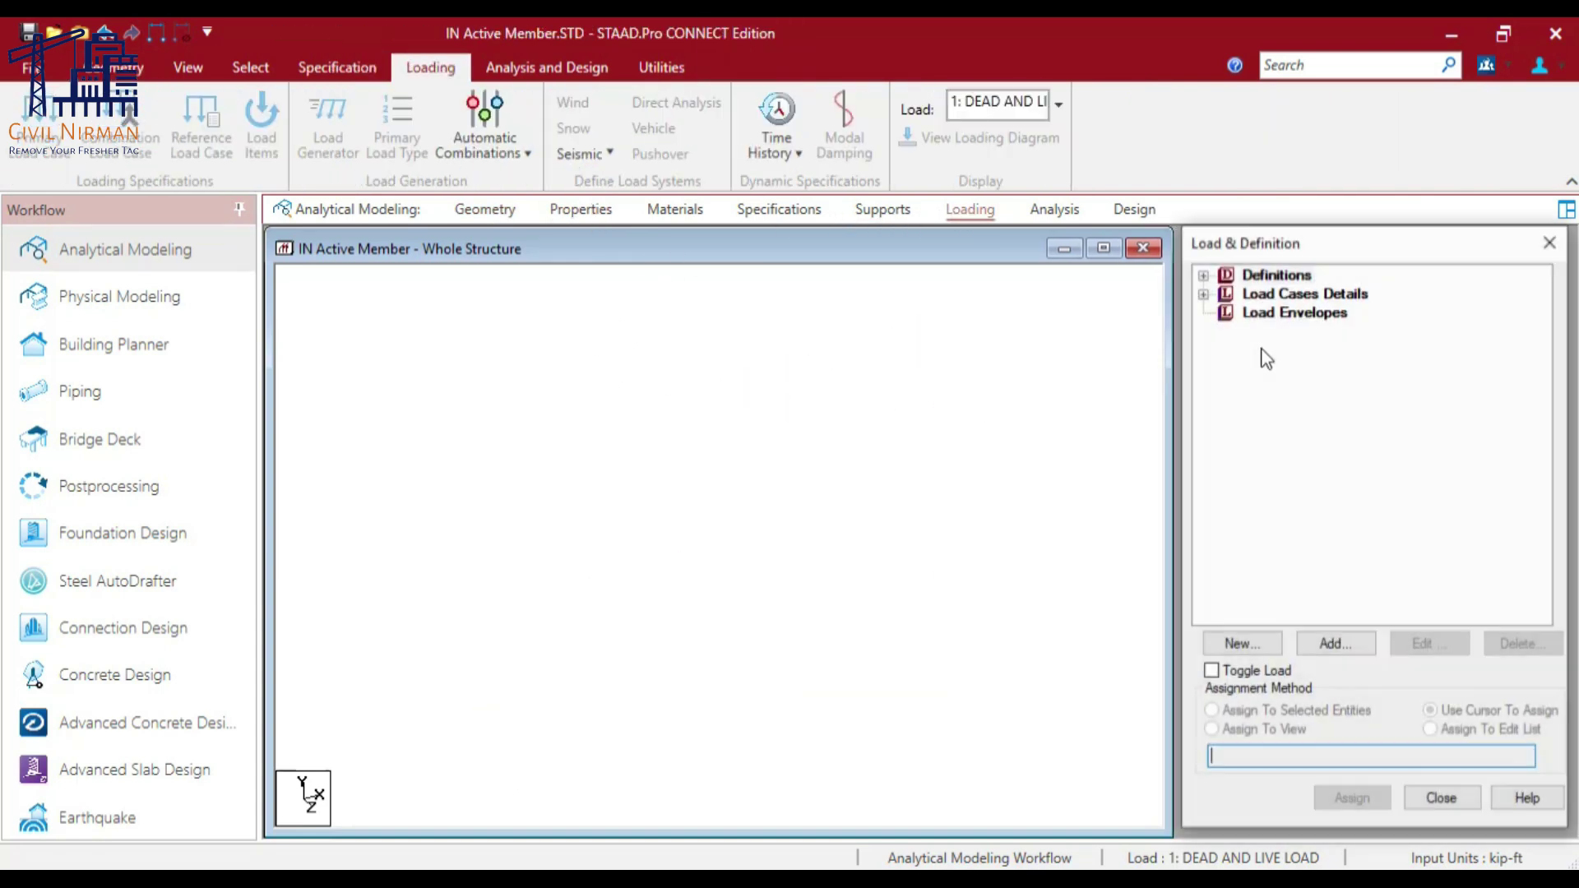
{"action": "left_click", "coordinate": [1203, 293]}
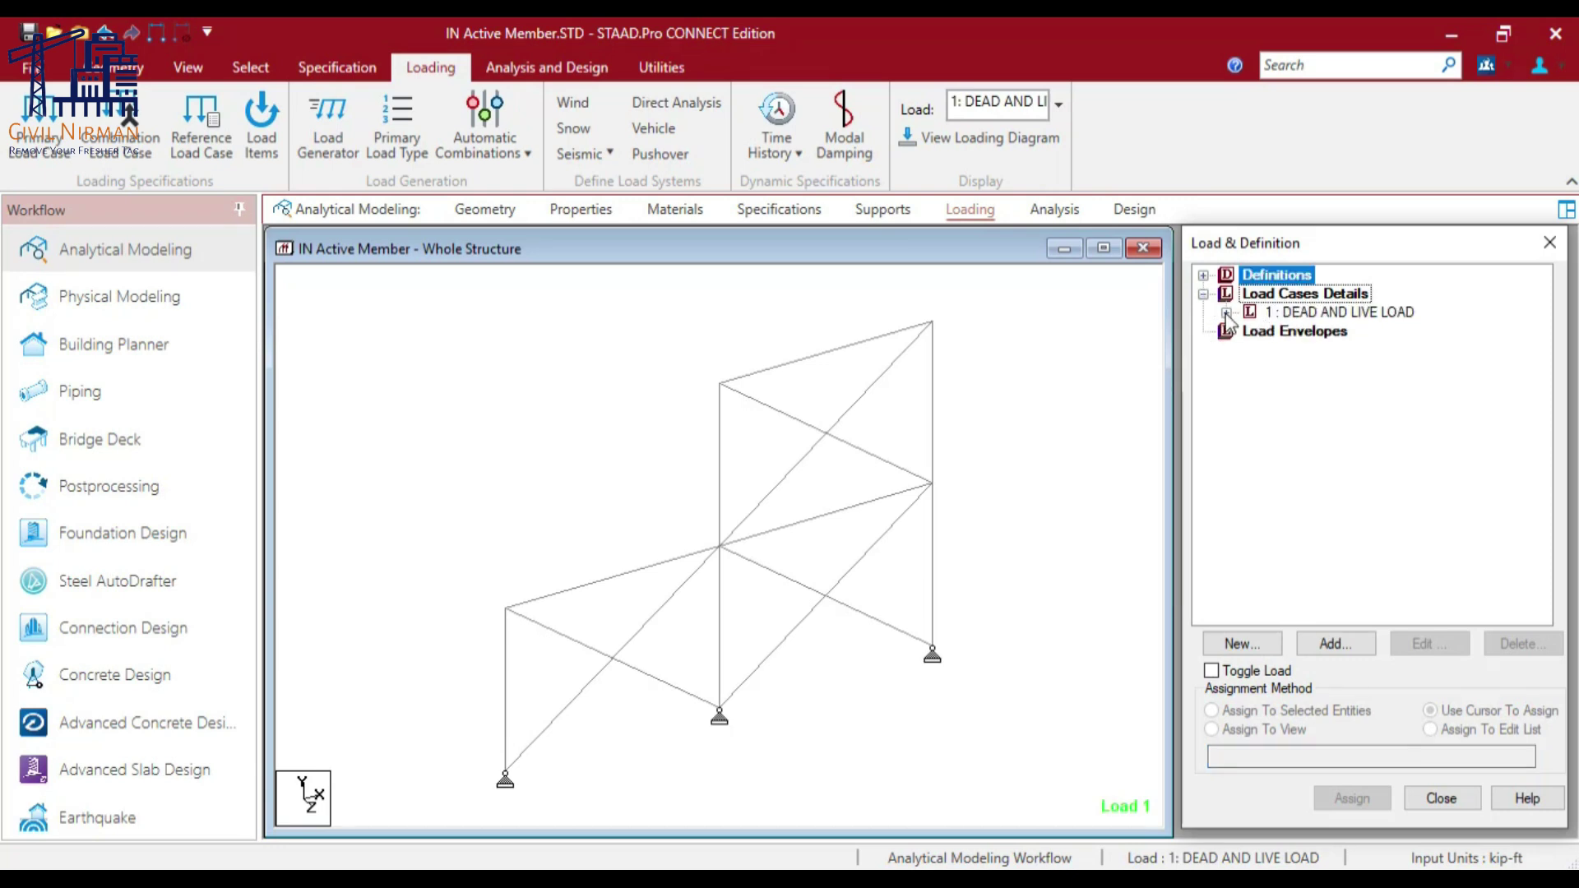
{"action": "left_click", "coordinate": [1226, 313]}
{"action": "left_click", "coordinate": [1283, 330]}
{"action": "left_click", "coordinate": [807, 365]}
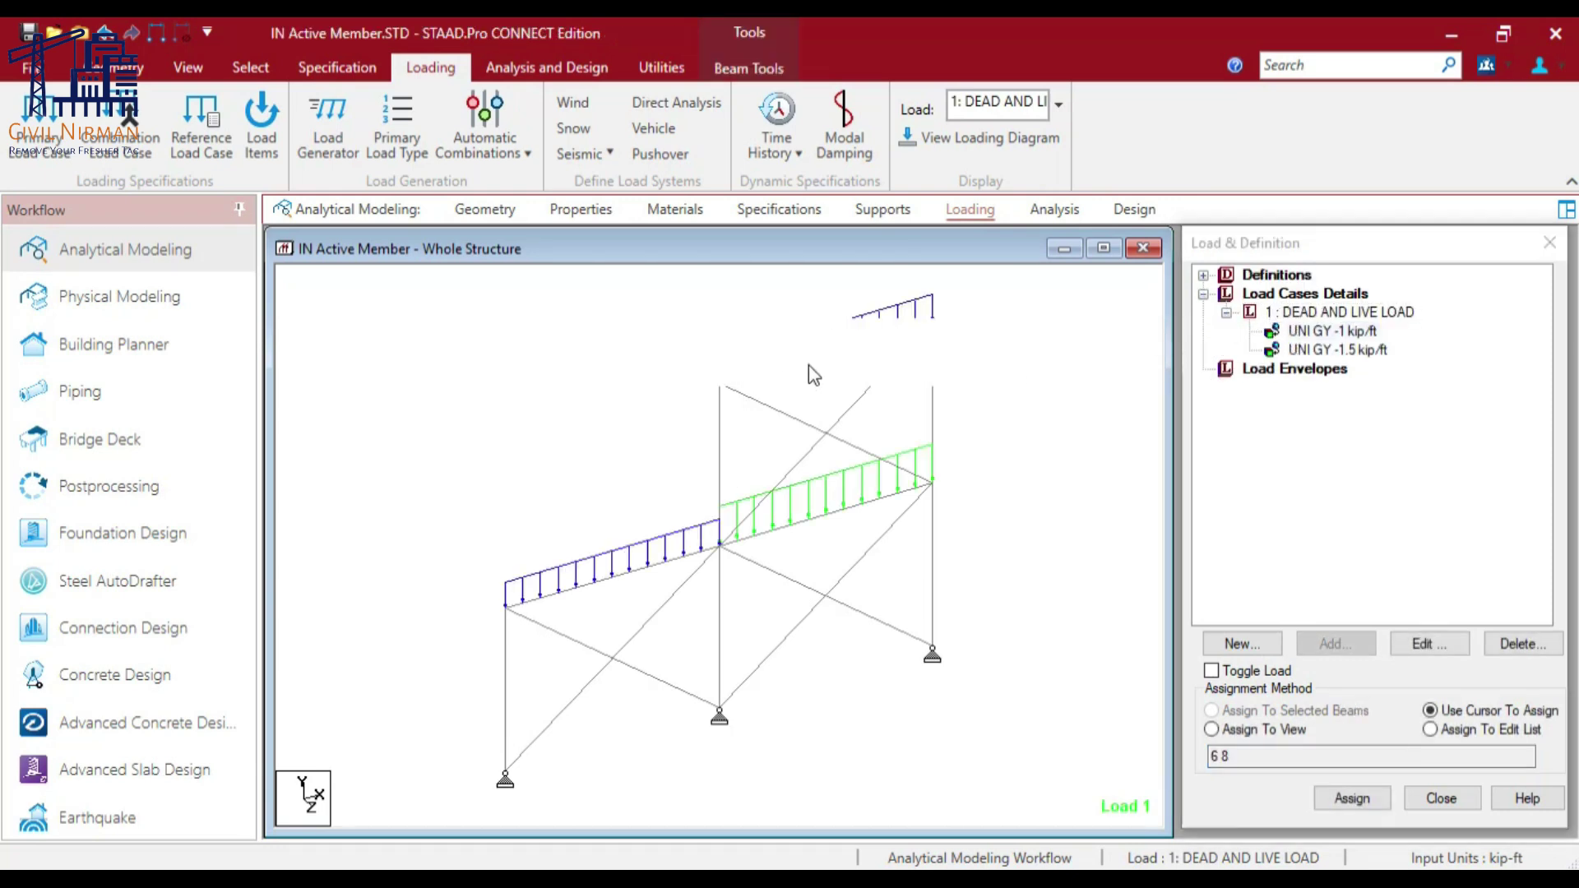
{"action": "left_click", "coordinate": [822, 513]}
{"action": "left_click", "coordinate": [616, 576]}
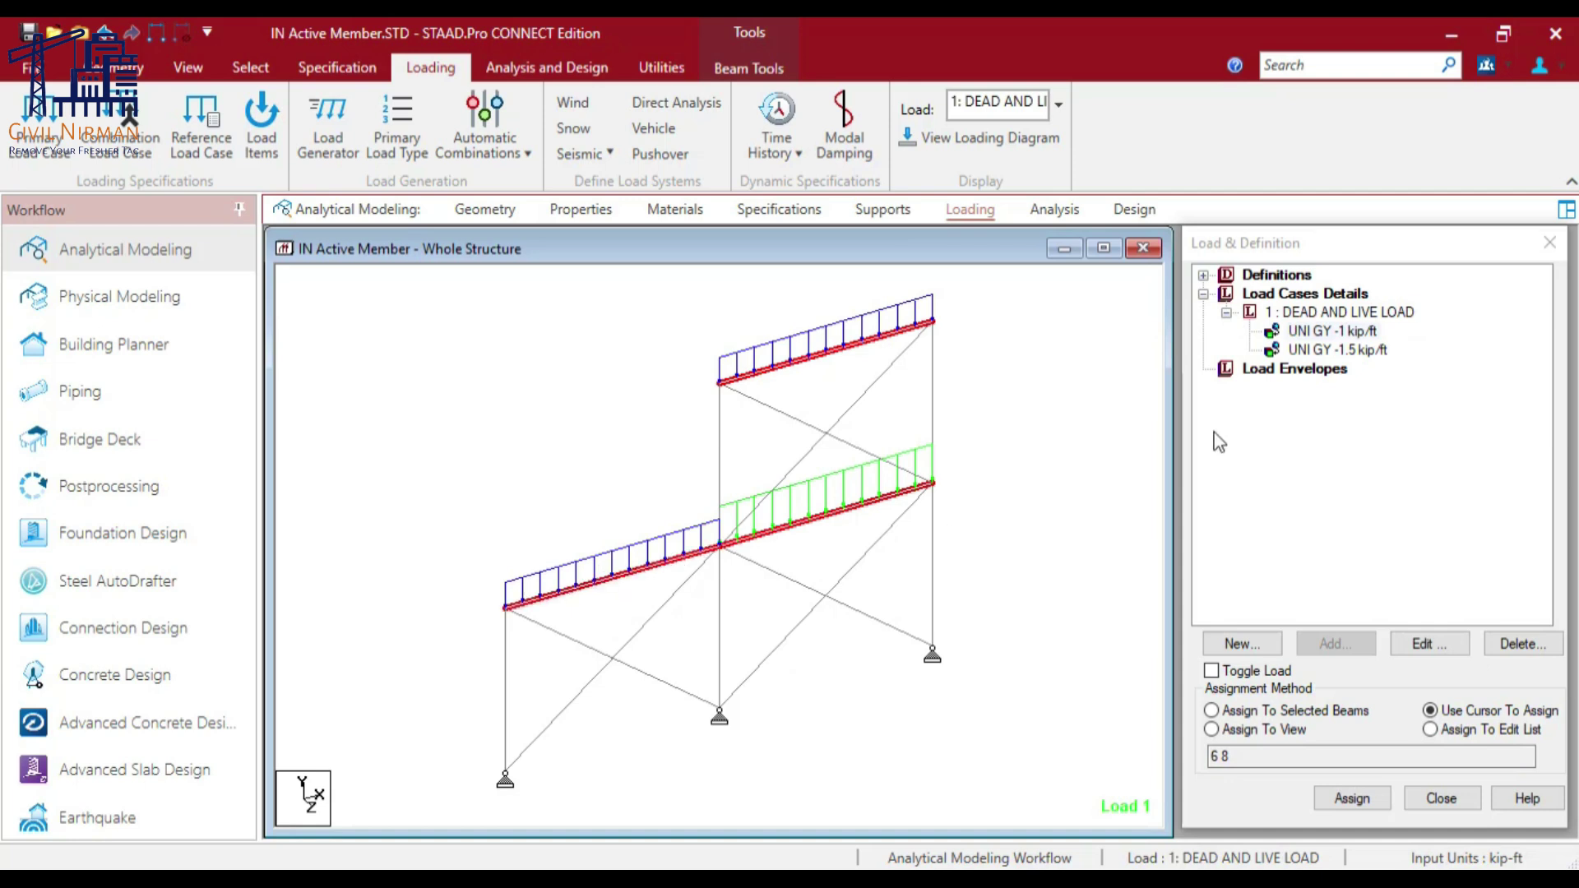
{"action": "left_click", "coordinate": [1316, 349]}
{"action": "left_click", "coordinate": [523, 421]}
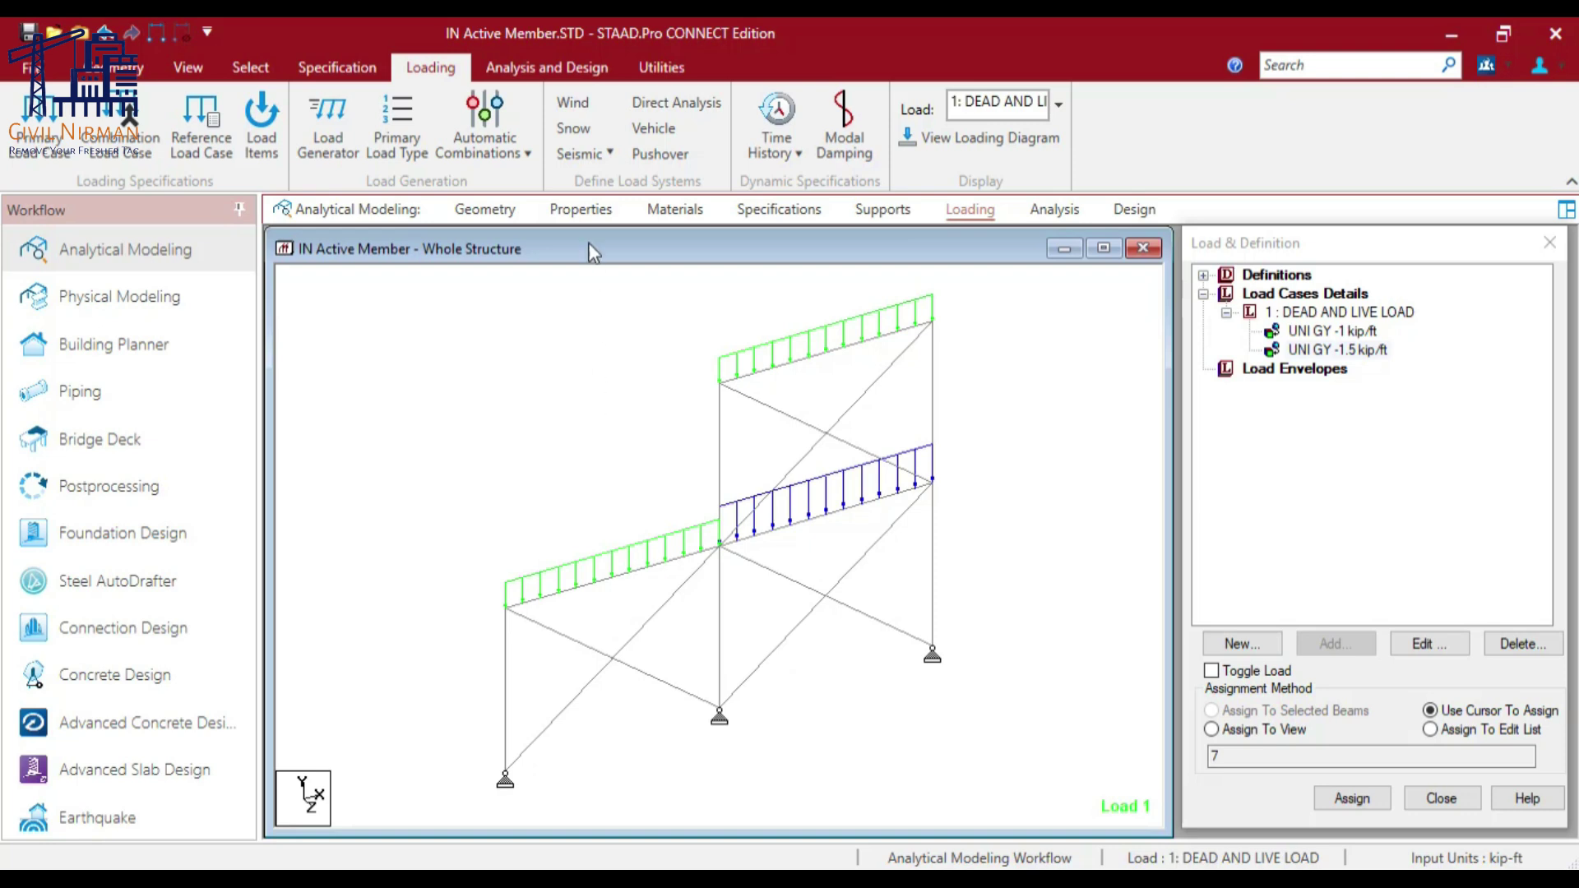
Step: Check the members assigned the MEMBER TRUSS specification and those carrying the UNI GY -1.5 kip/ft load
{"action": "left_click", "coordinate": [779, 211]}
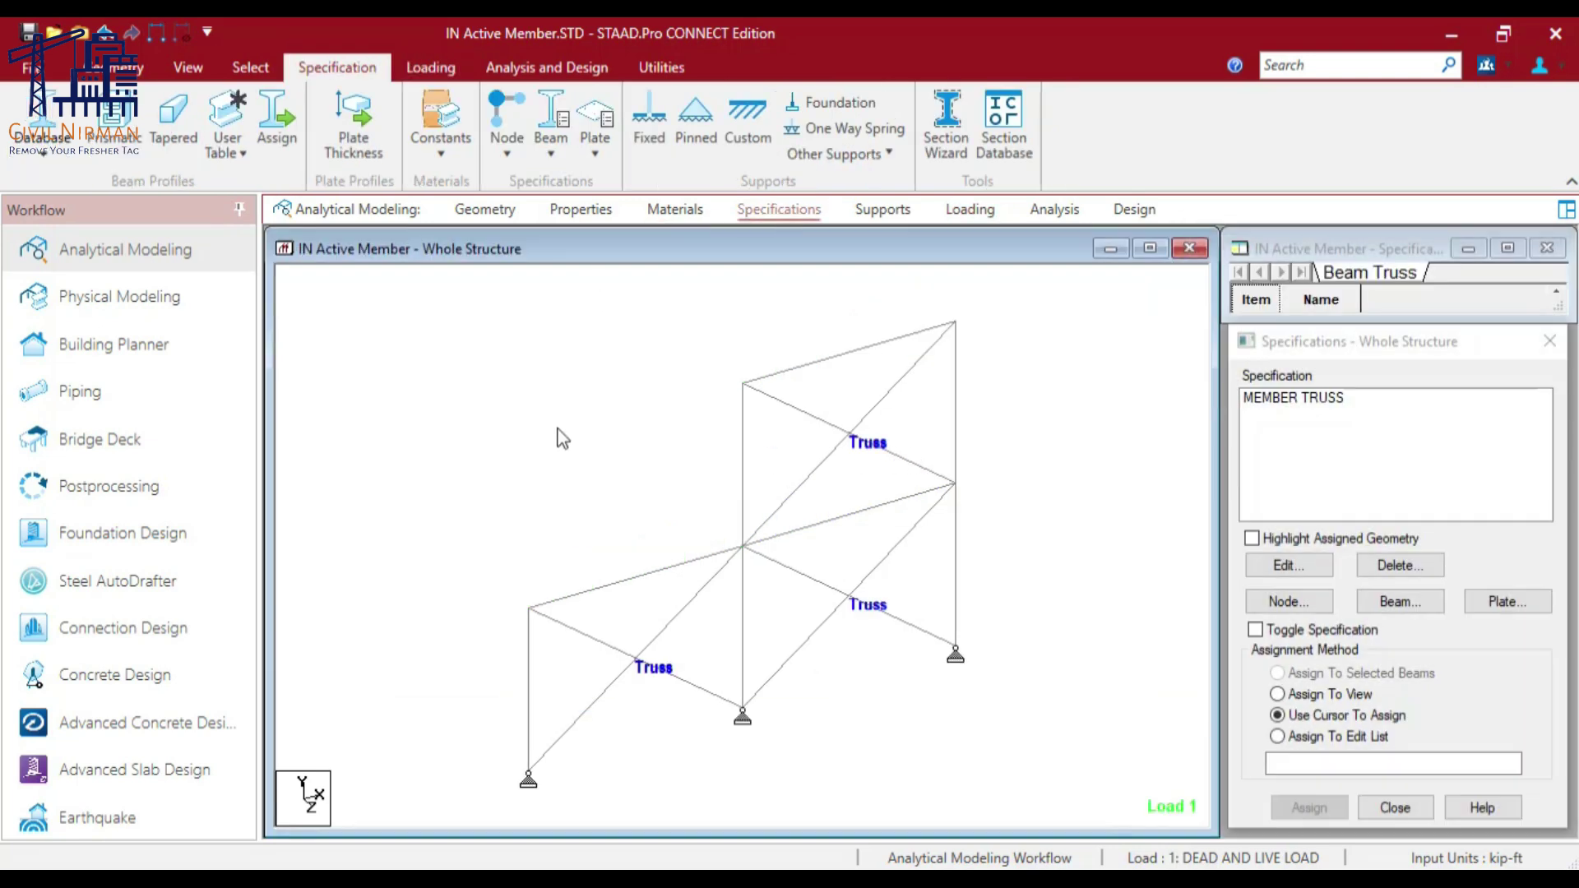
{"action": "left_click", "coordinate": [1264, 398]}
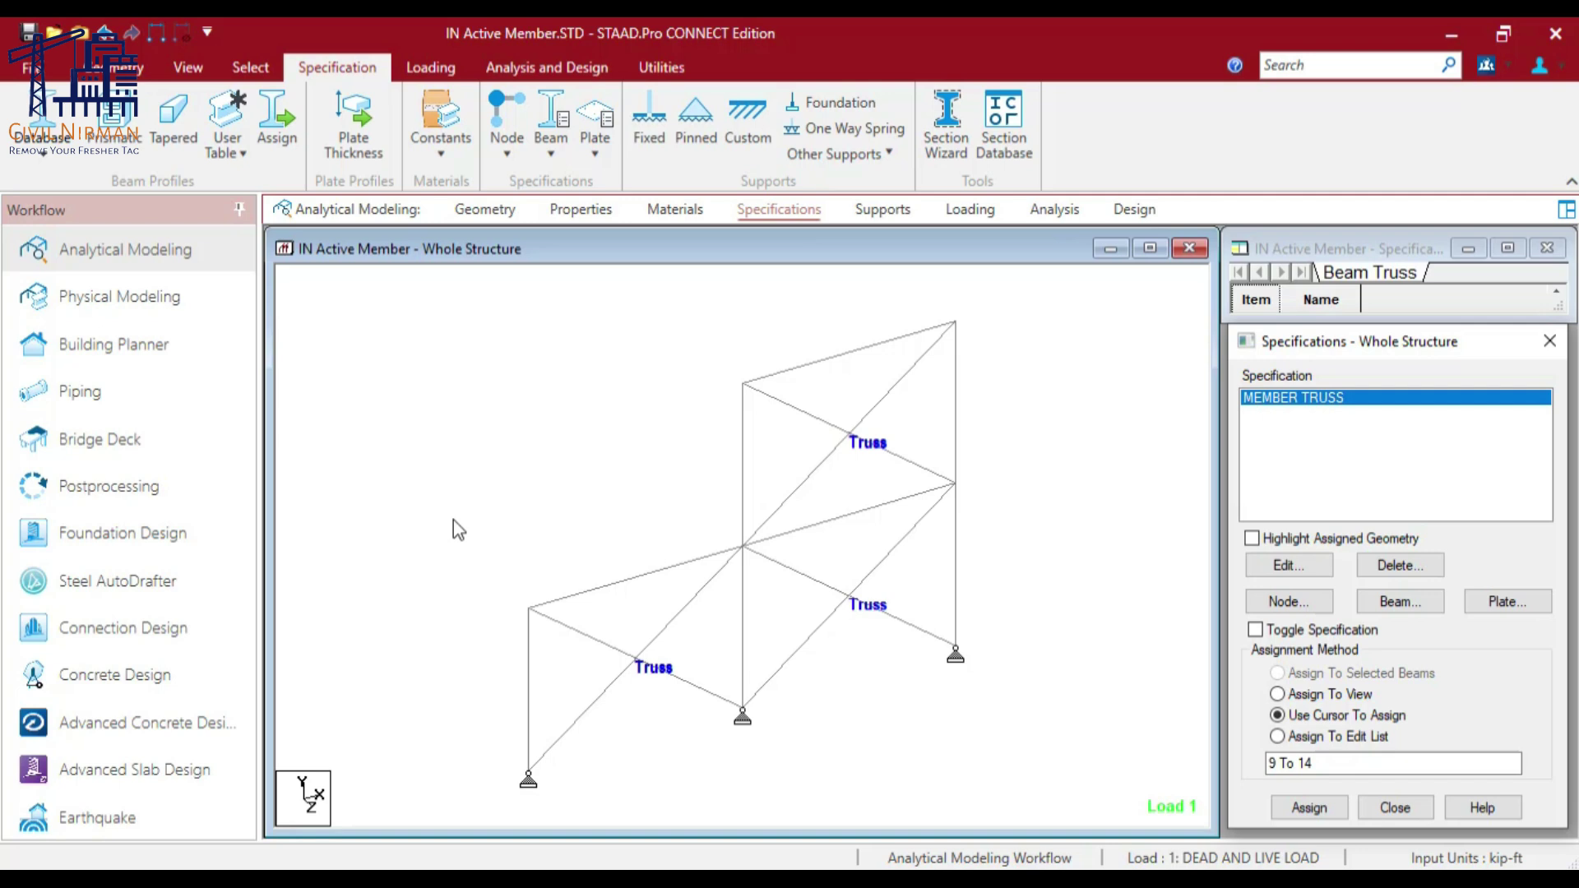
{"action": "left_click", "coordinate": [957, 212]}
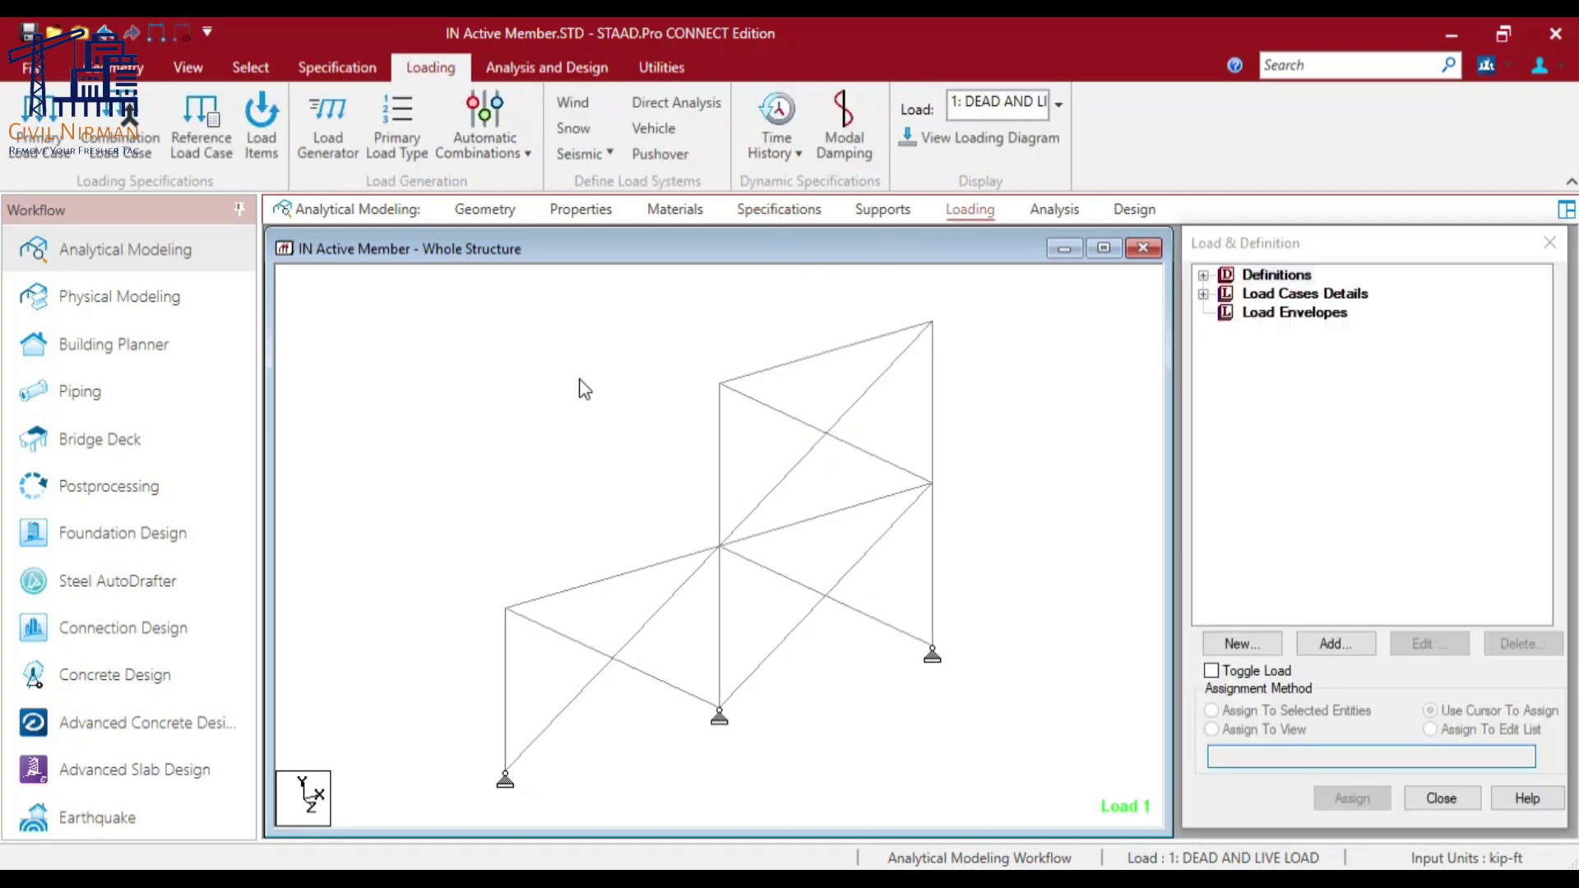
{"action": "left_click", "coordinate": [1203, 295]}
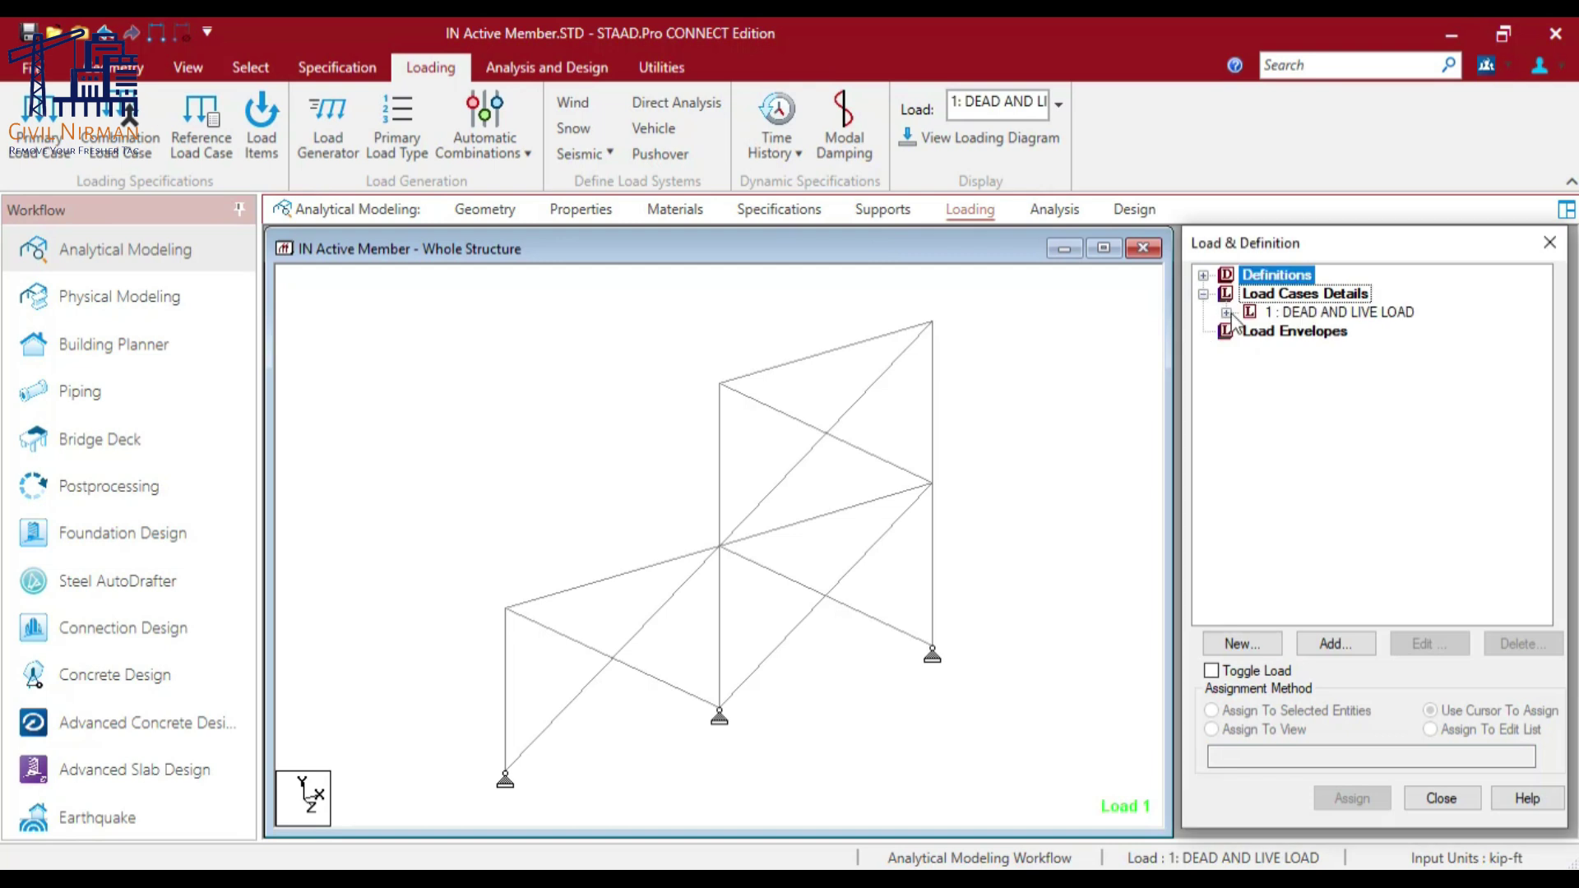
{"action": "left_click", "coordinate": [1226, 313]}
{"action": "left_click", "coordinate": [1324, 350]}
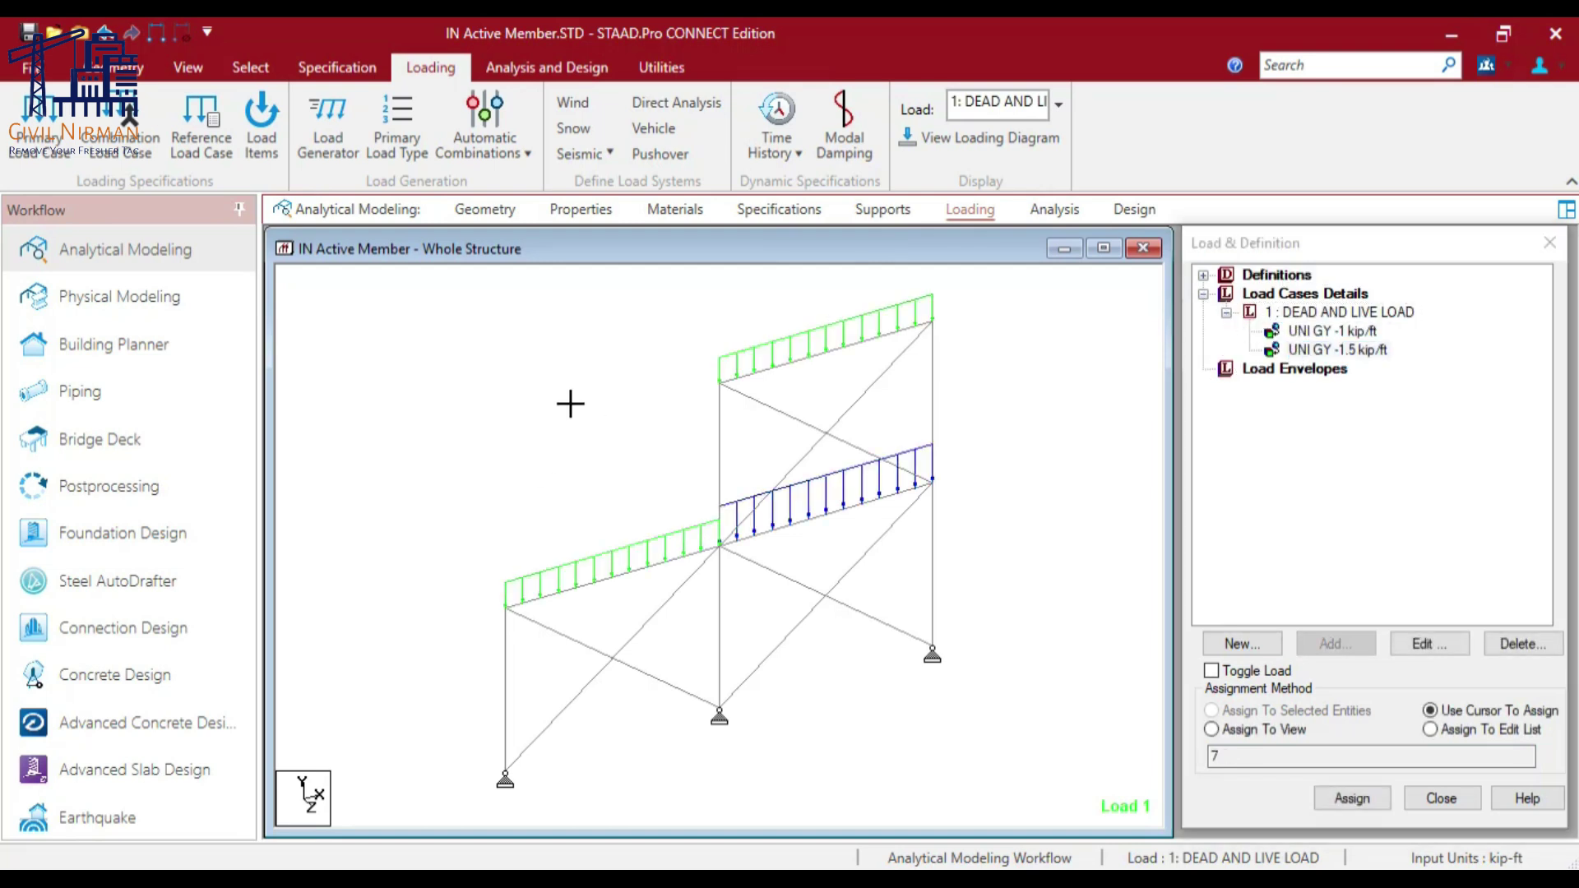
Step: Run the structural analysis, agreeing to save the file with the expanded joint and member lists
{"action": "left_click", "coordinate": [547, 72]}
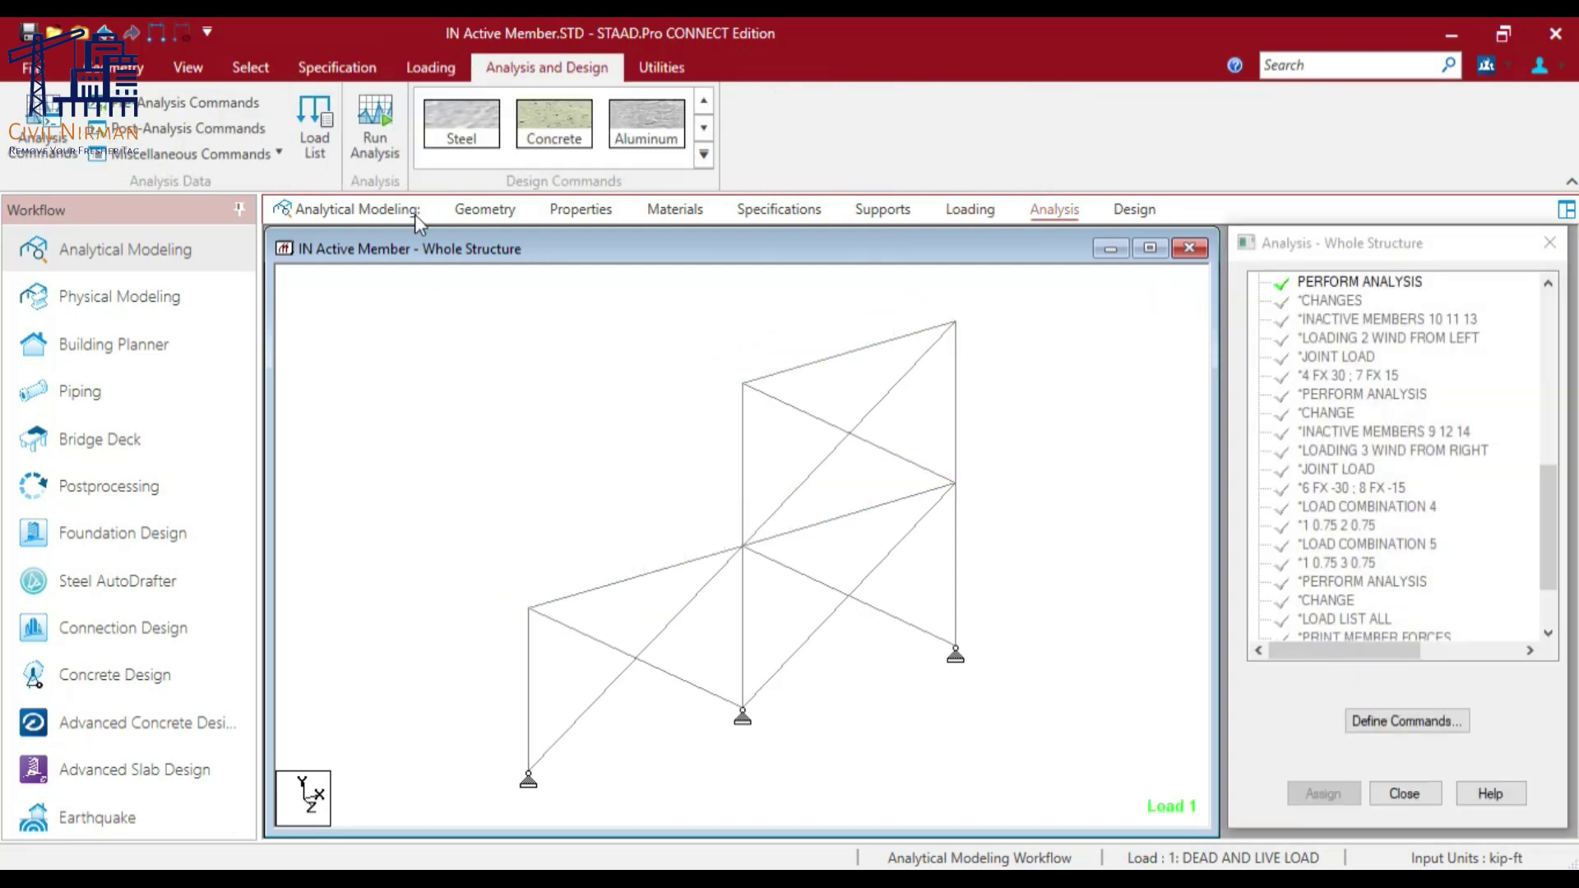
{"action": "left_click", "coordinate": [369, 147]}
{"action": "left_click", "coordinate": [791, 563]}
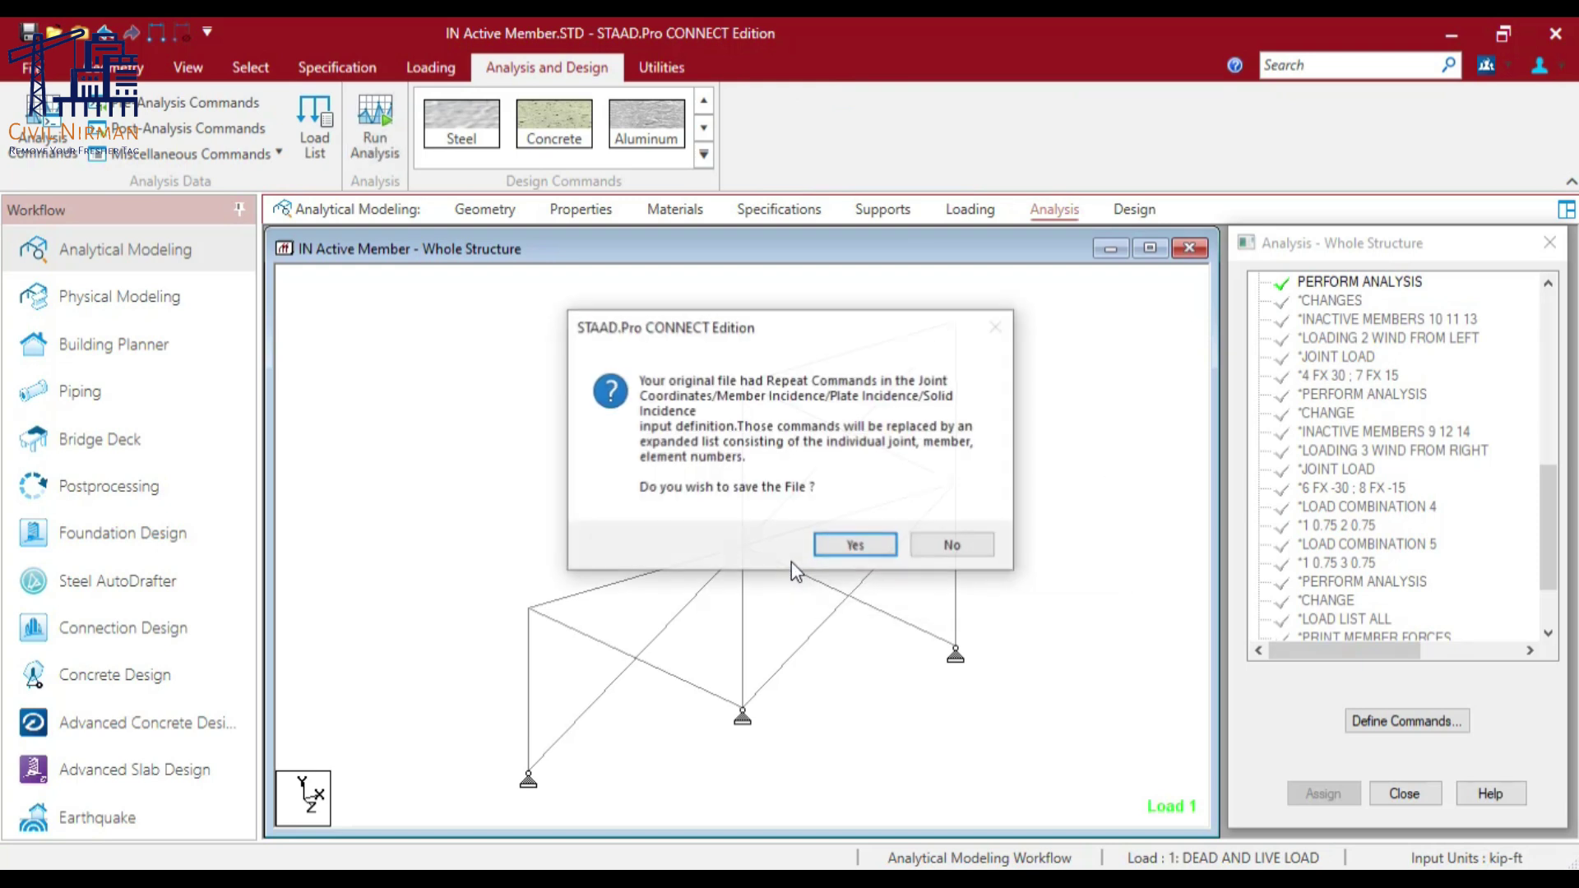
{"action": "left_click", "coordinate": [856, 544]}
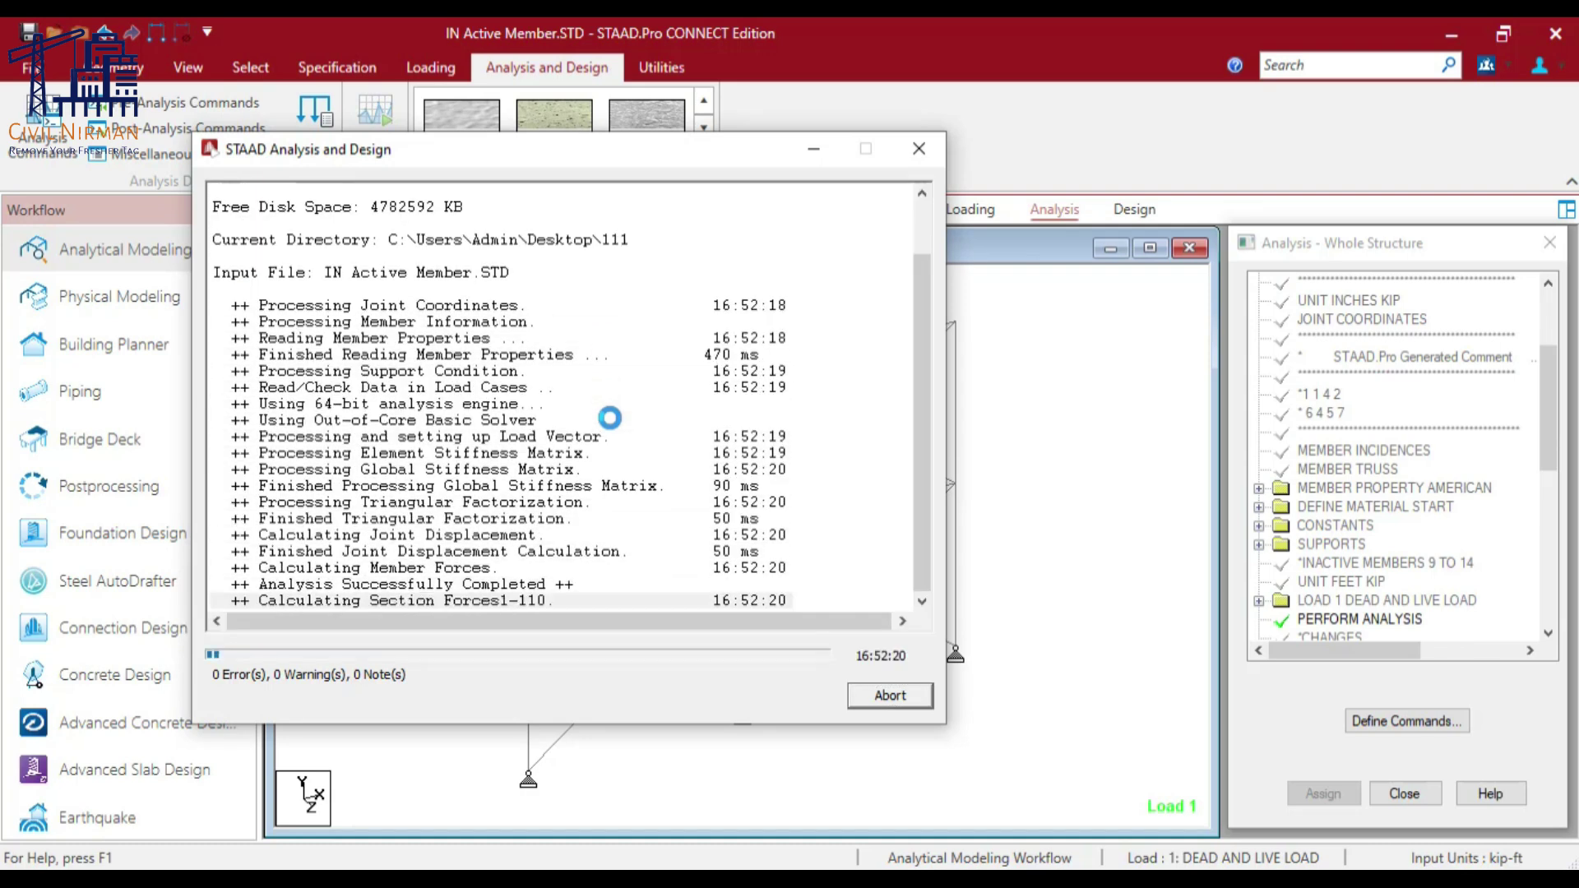
Step: Enter post processing mode with load case 1 DEAD AND LIVE LOAD selected and maximize the structure view
{"action": "left_click", "coordinate": [360, 675]}
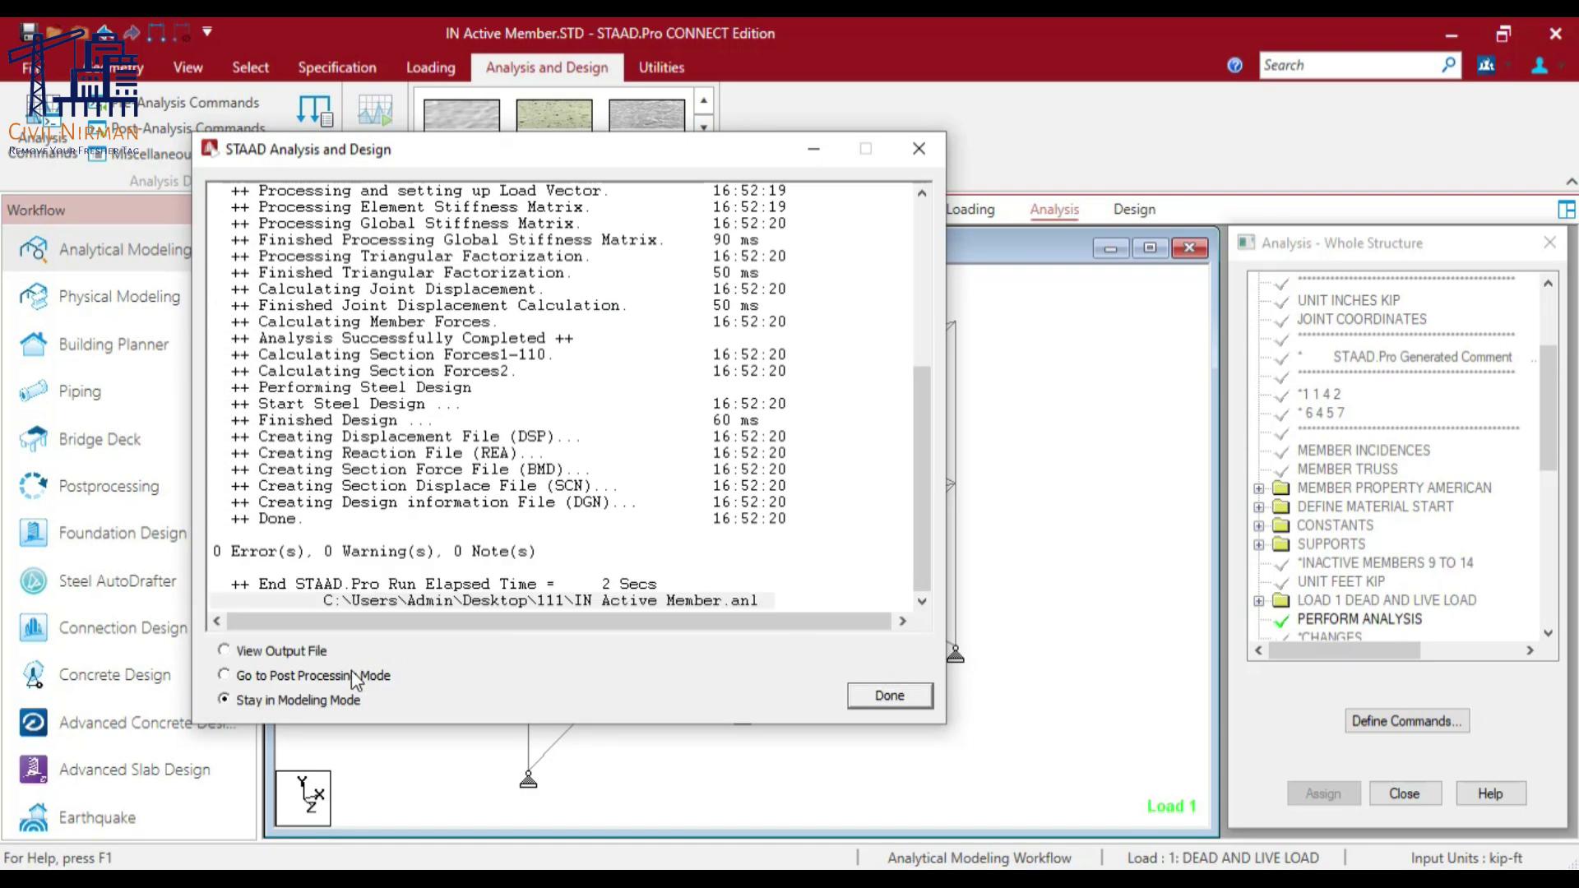
{"action": "left_click", "coordinate": [897, 696]}
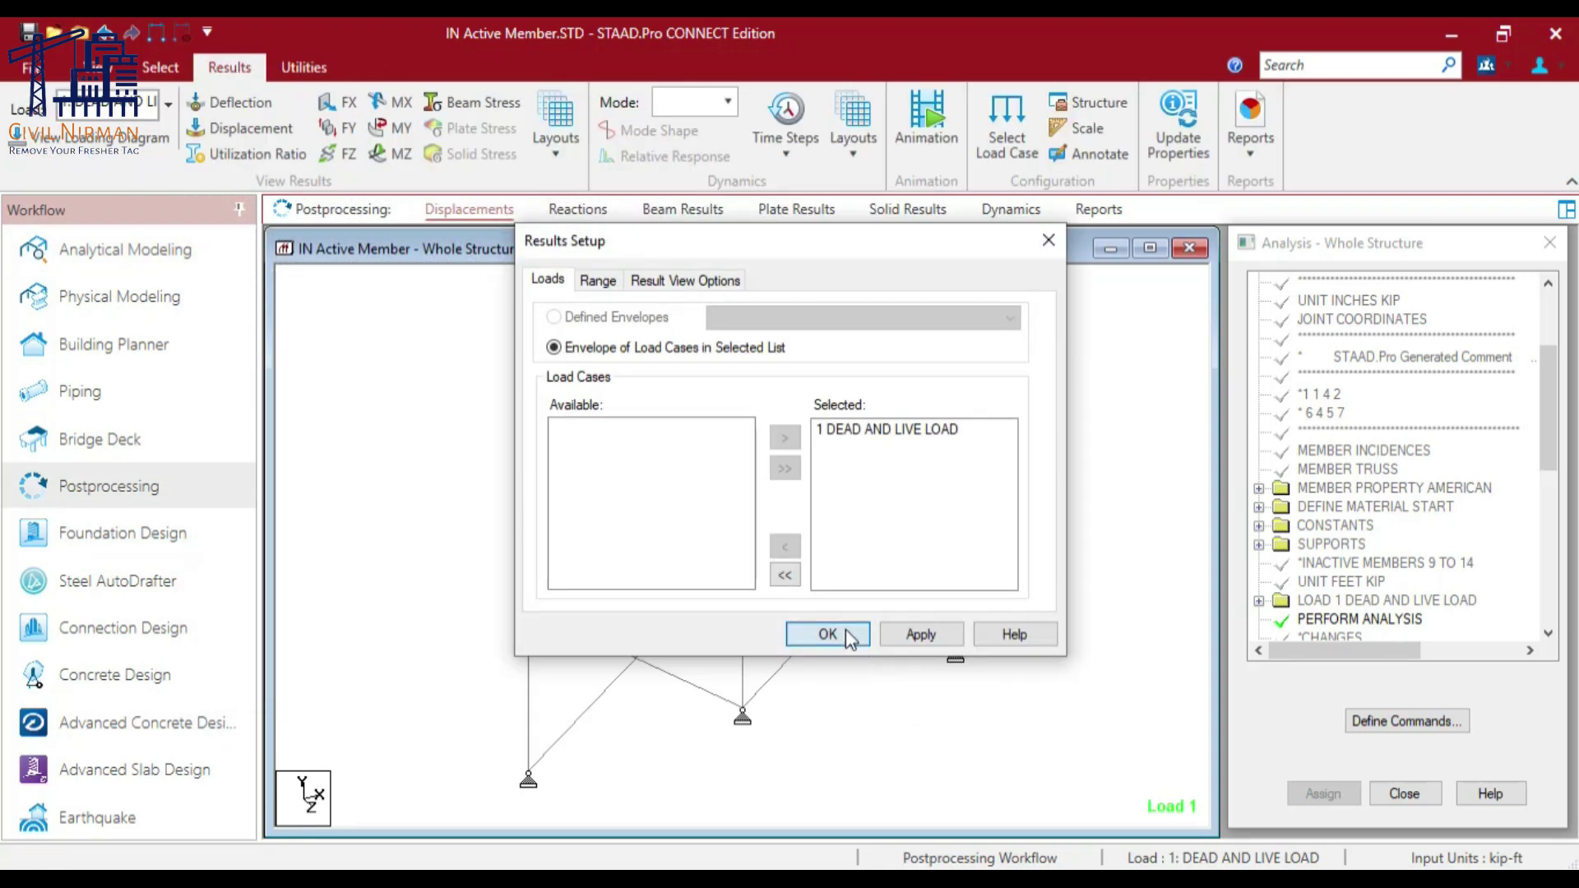
{"action": "left_click", "coordinate": [827, 633]}
{"action": "left_click", "coordinate": [783, 250]}
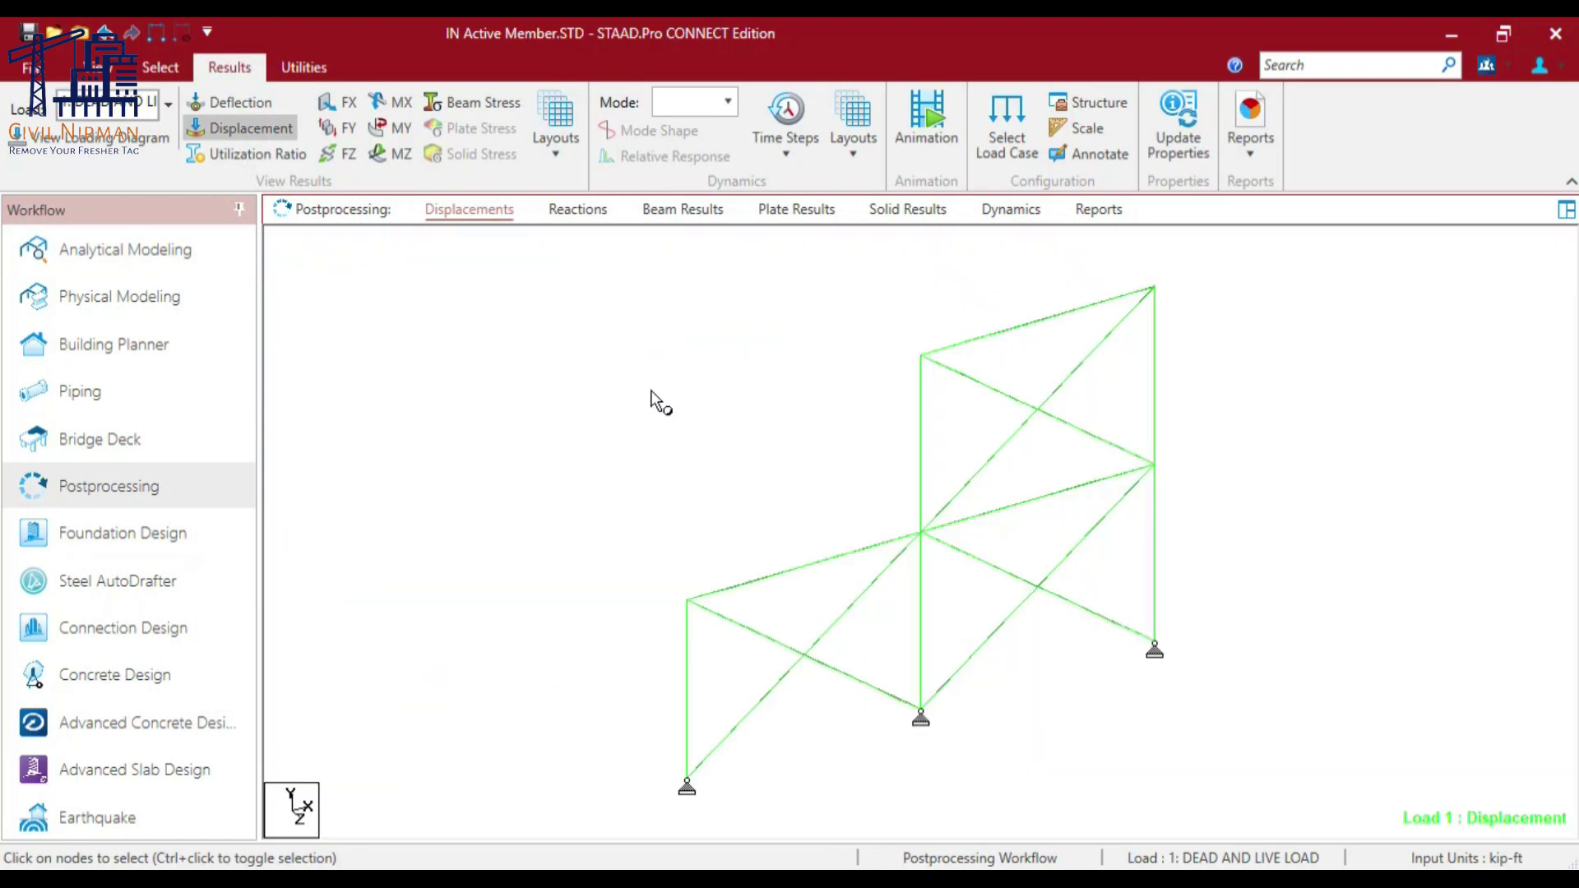
Step: Display the FX axial force diagram for all members of the frame
{"action": "left_click", "coordinate": [340, 102]}
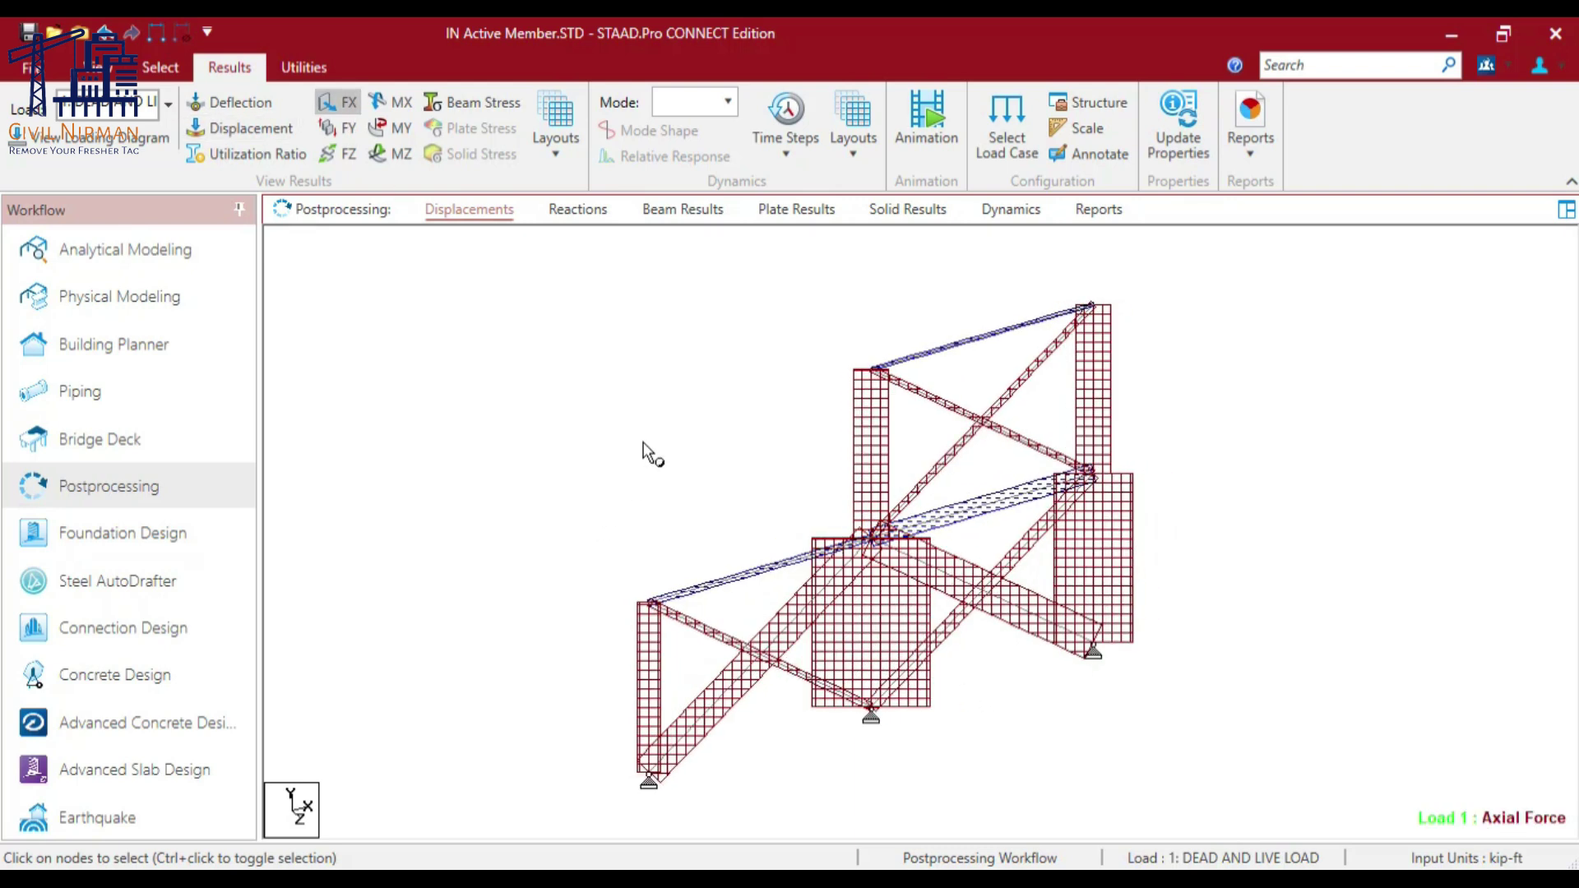
{"action": "key", "text": "Right"}
{"action": "key", "text": "Right"}
Step: Check the axial compression and tension colours in the load and result diagram settings, leaving the settings unchanged
{"action": "right_click", "coordinate": [584, 406]}
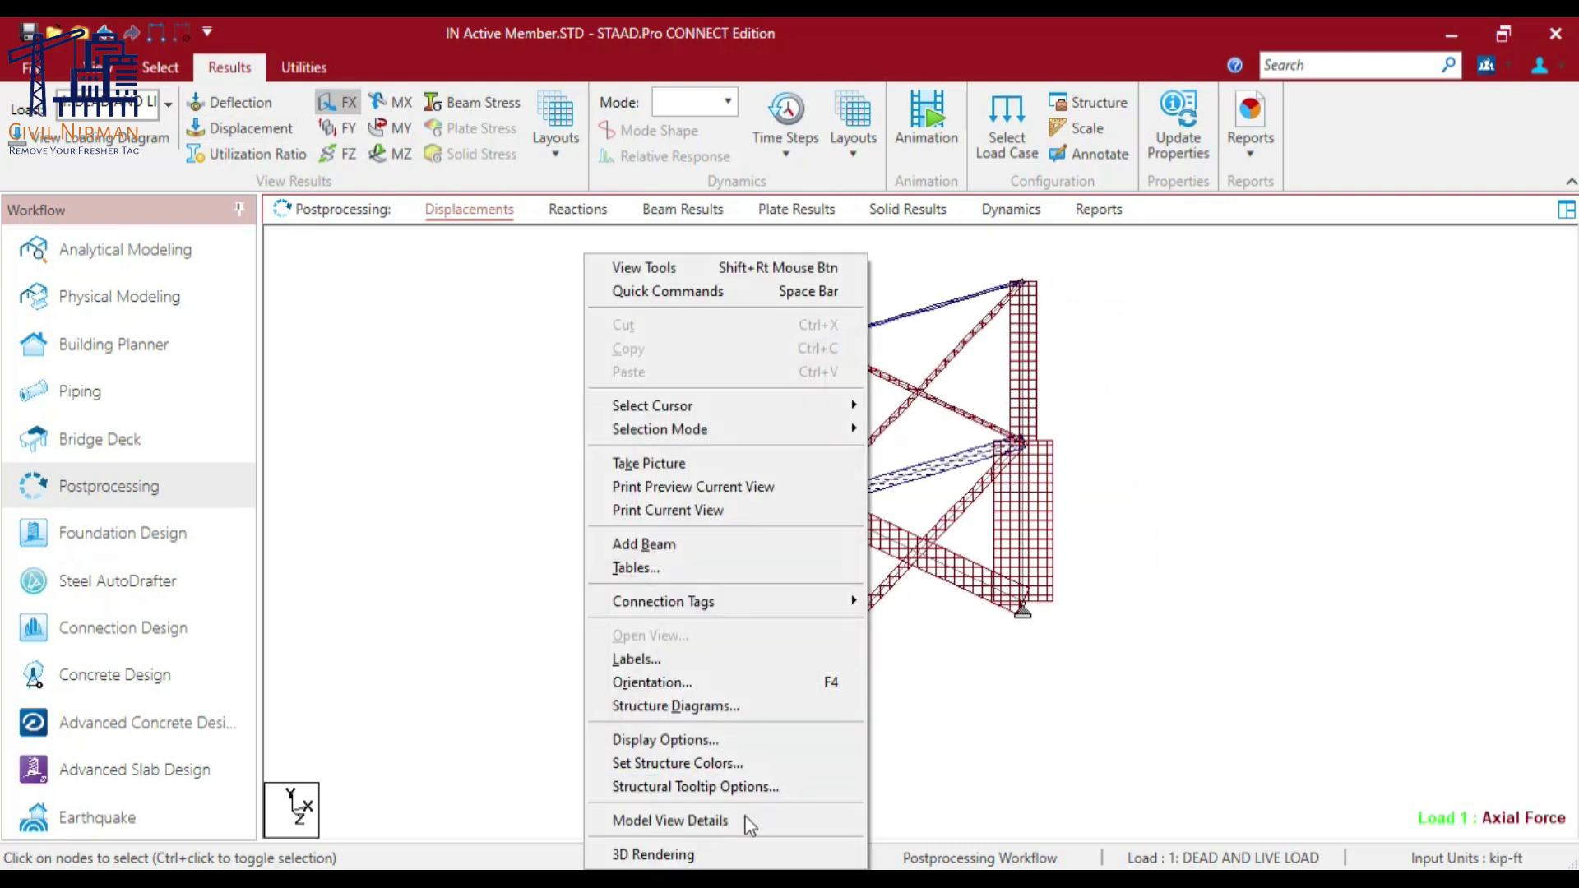
{"action": "left_click", "coordinate": [699, 705]}
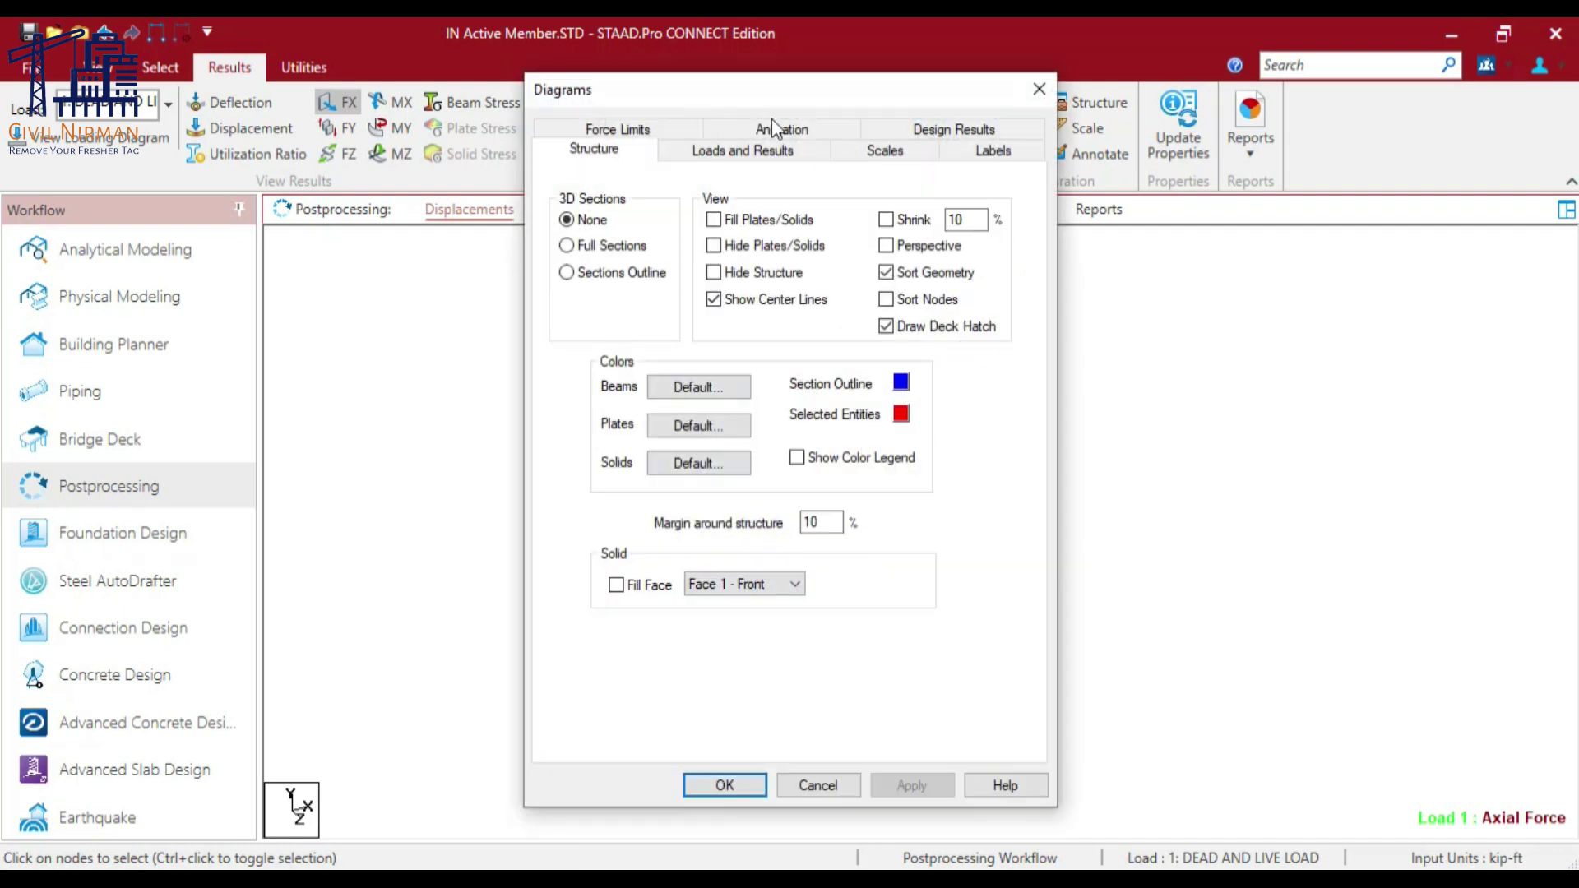
{"action": "left_click", "coordinate": [807, 153]}
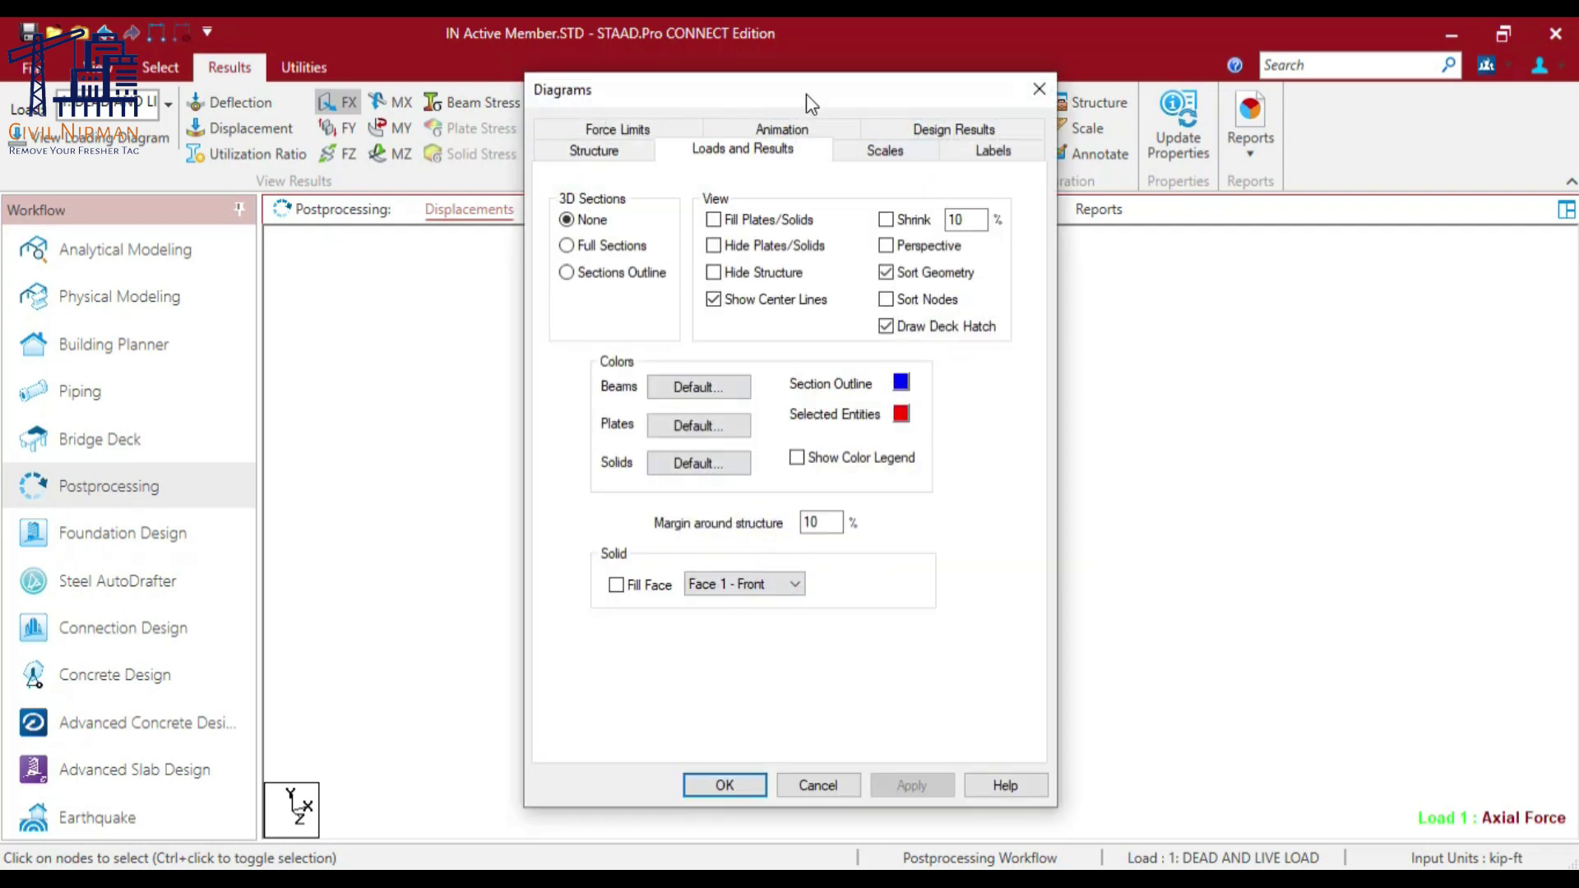
{"action": "left_click", "coordinate": [856, 155]}
{"action": "left_click", "coordinate": [777, 155]}
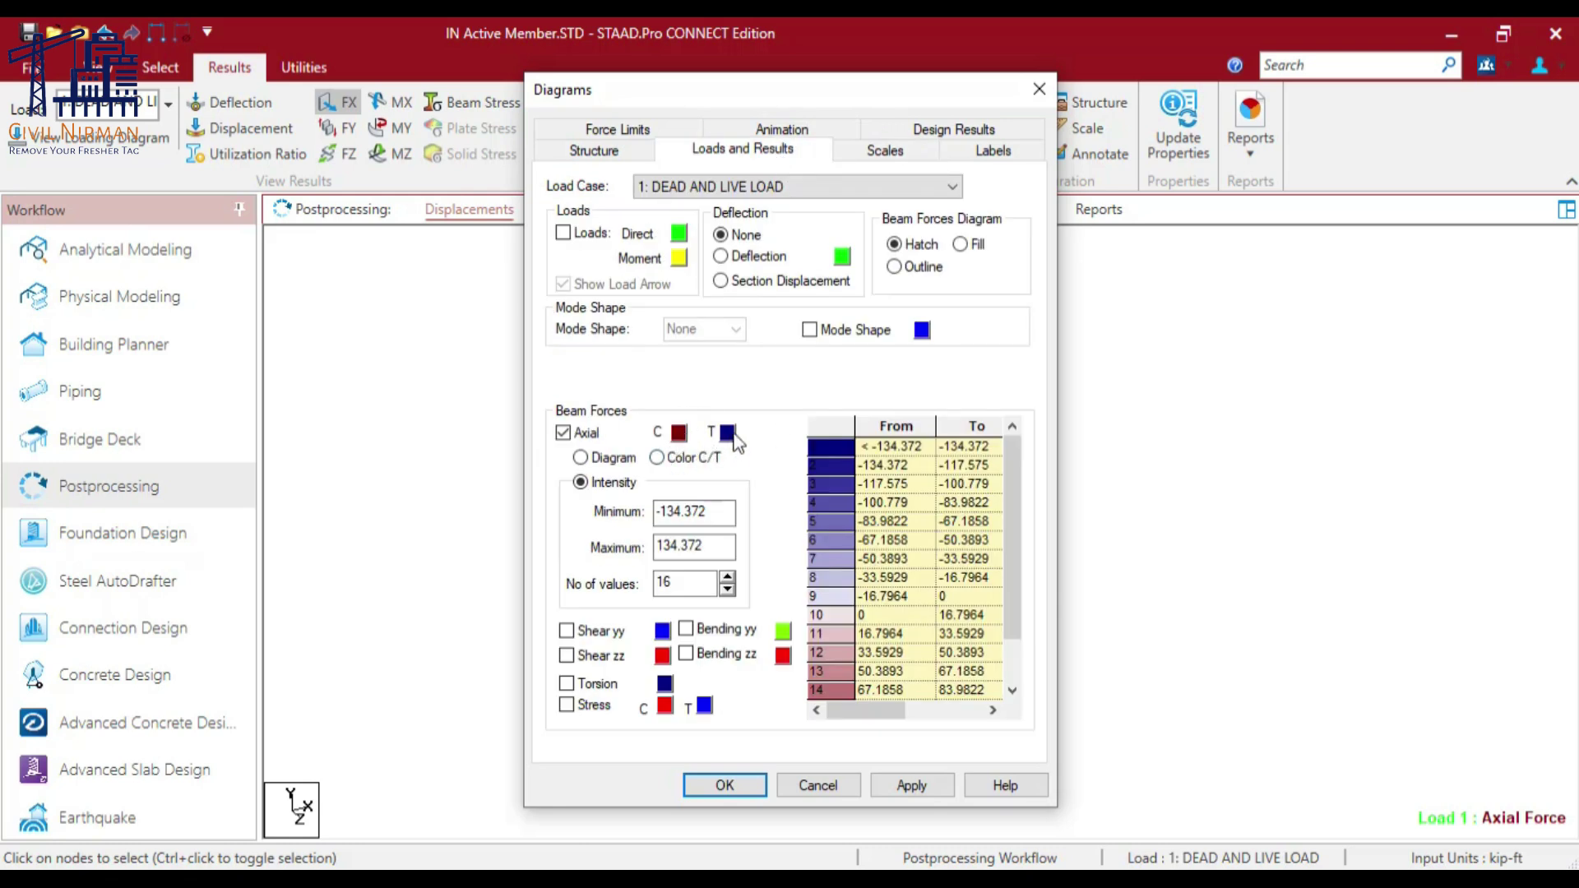
{"action": "left_click", "coordinate": [802, 793]}
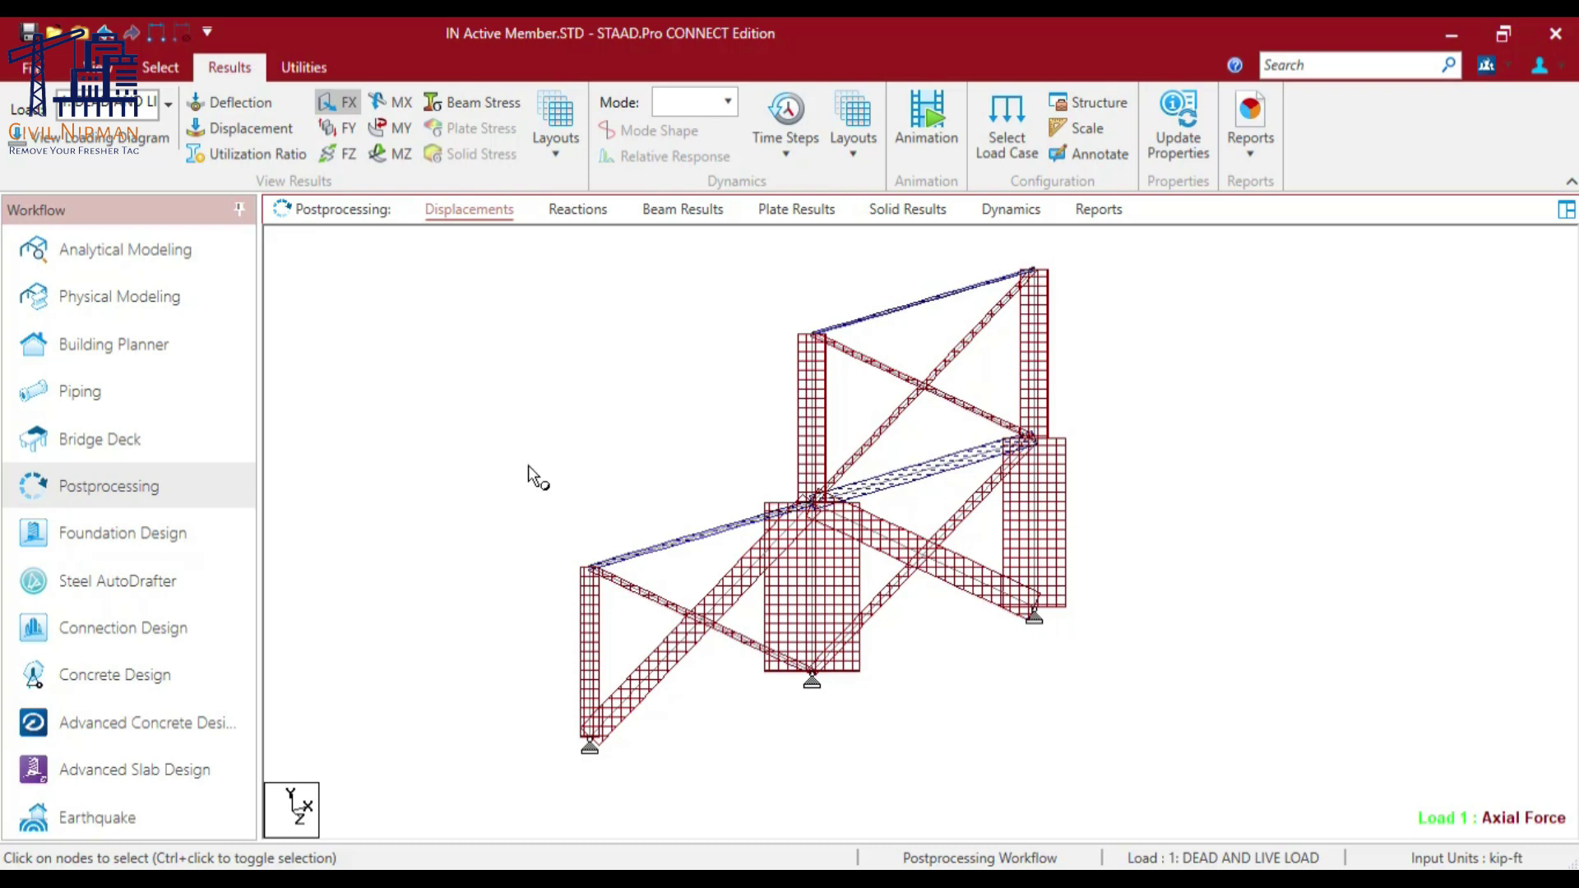
{"action": "key", "text": "Right"}
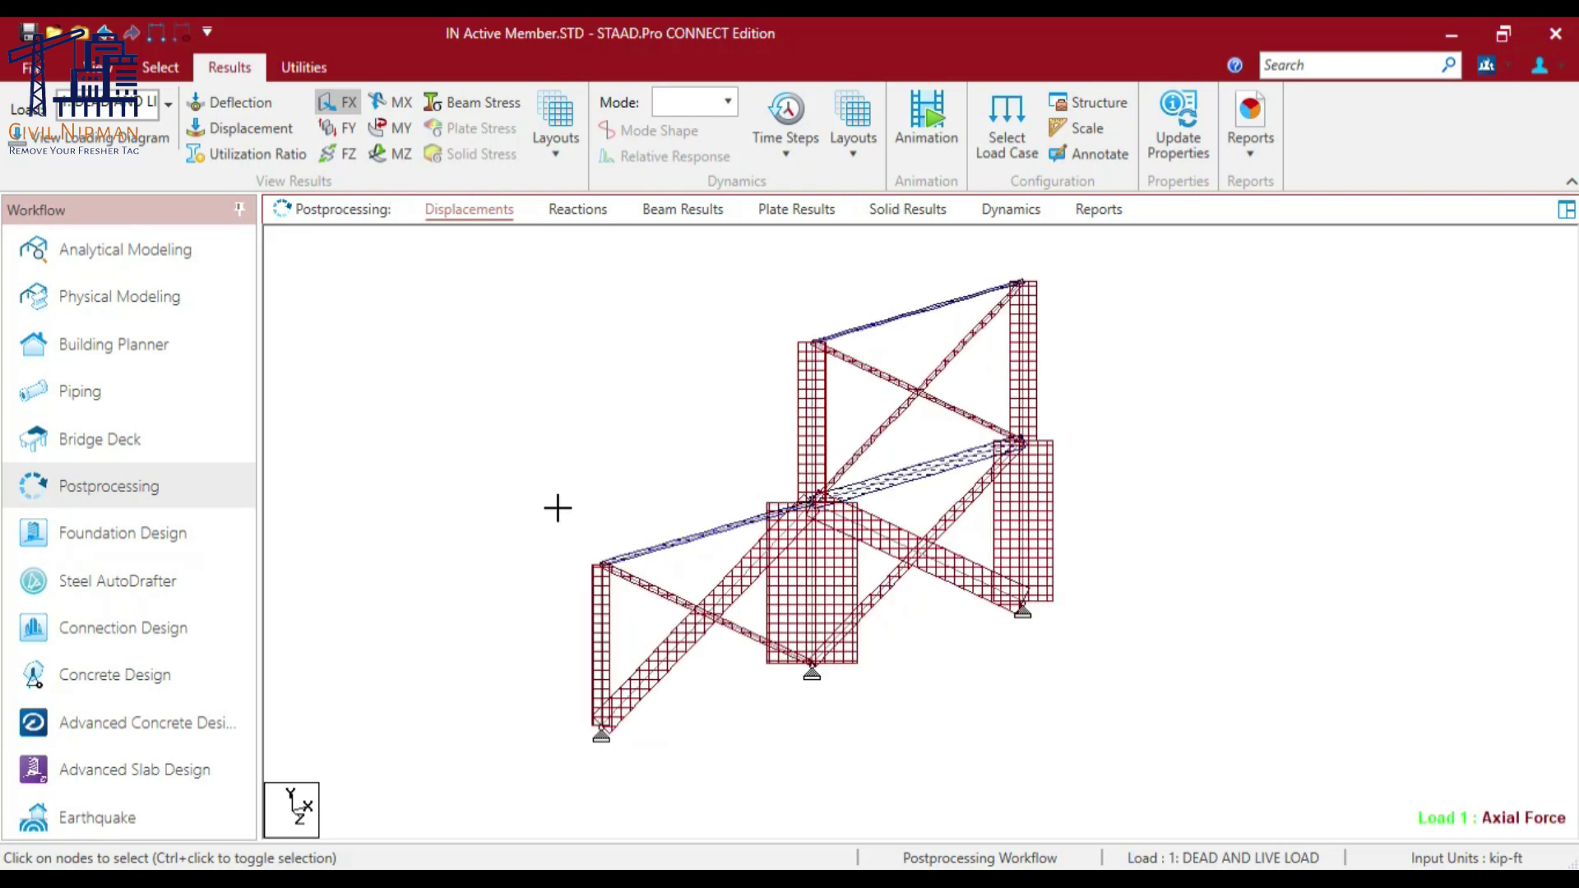
Step: Return to the Analytical Modeling workflow and display the beam numbers on the structure, including the diagonal braces
{"action": "left_click", "coordinate": [157, 251]}
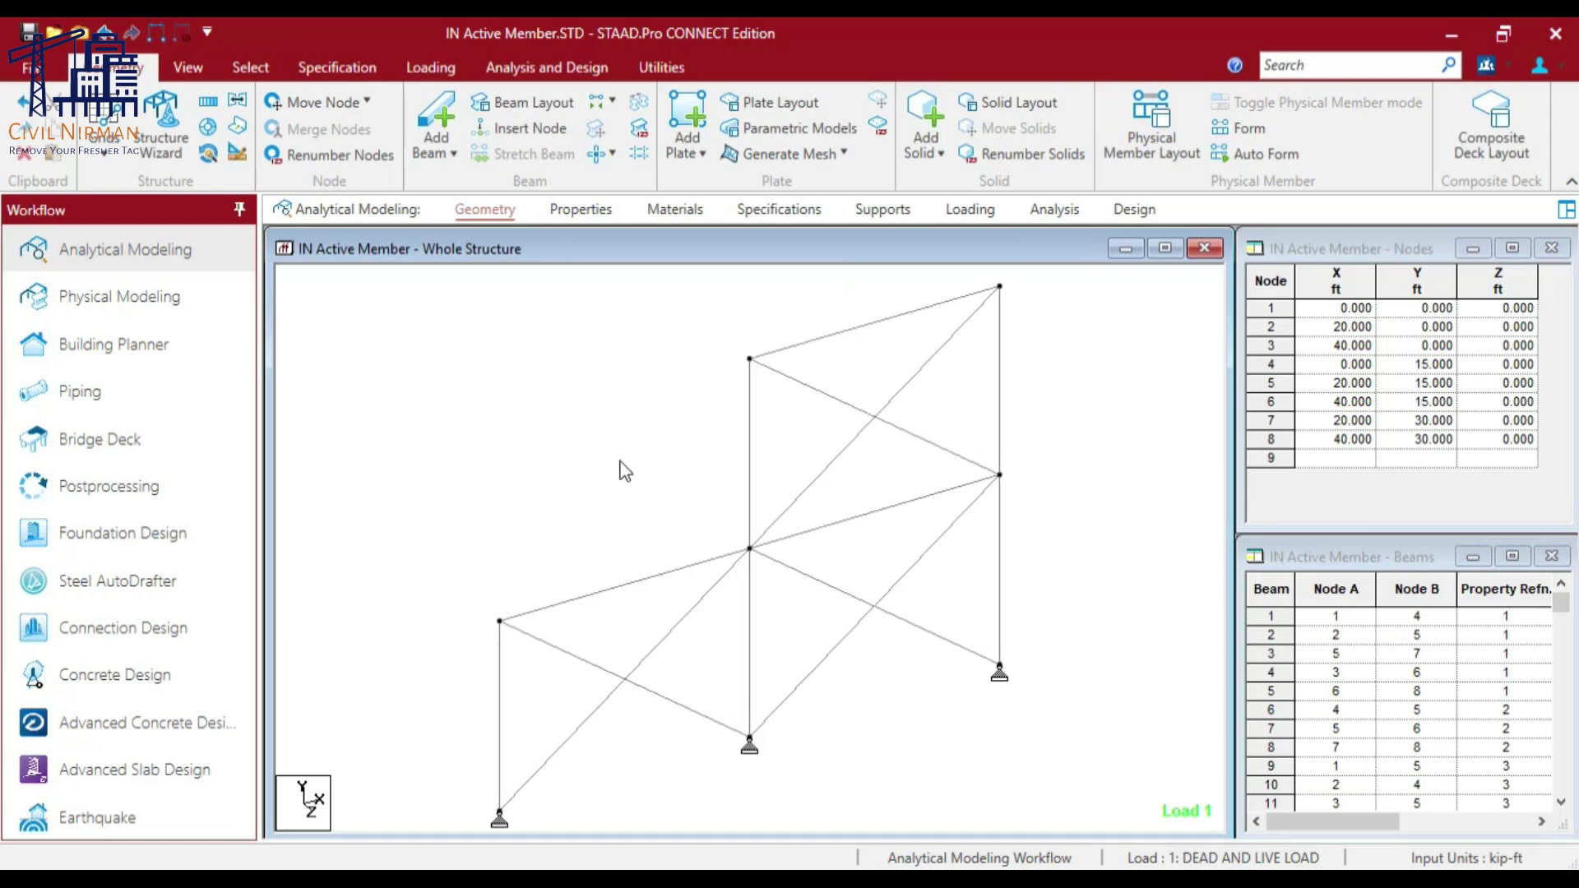
{"action": "key", "text": "shift+b"}
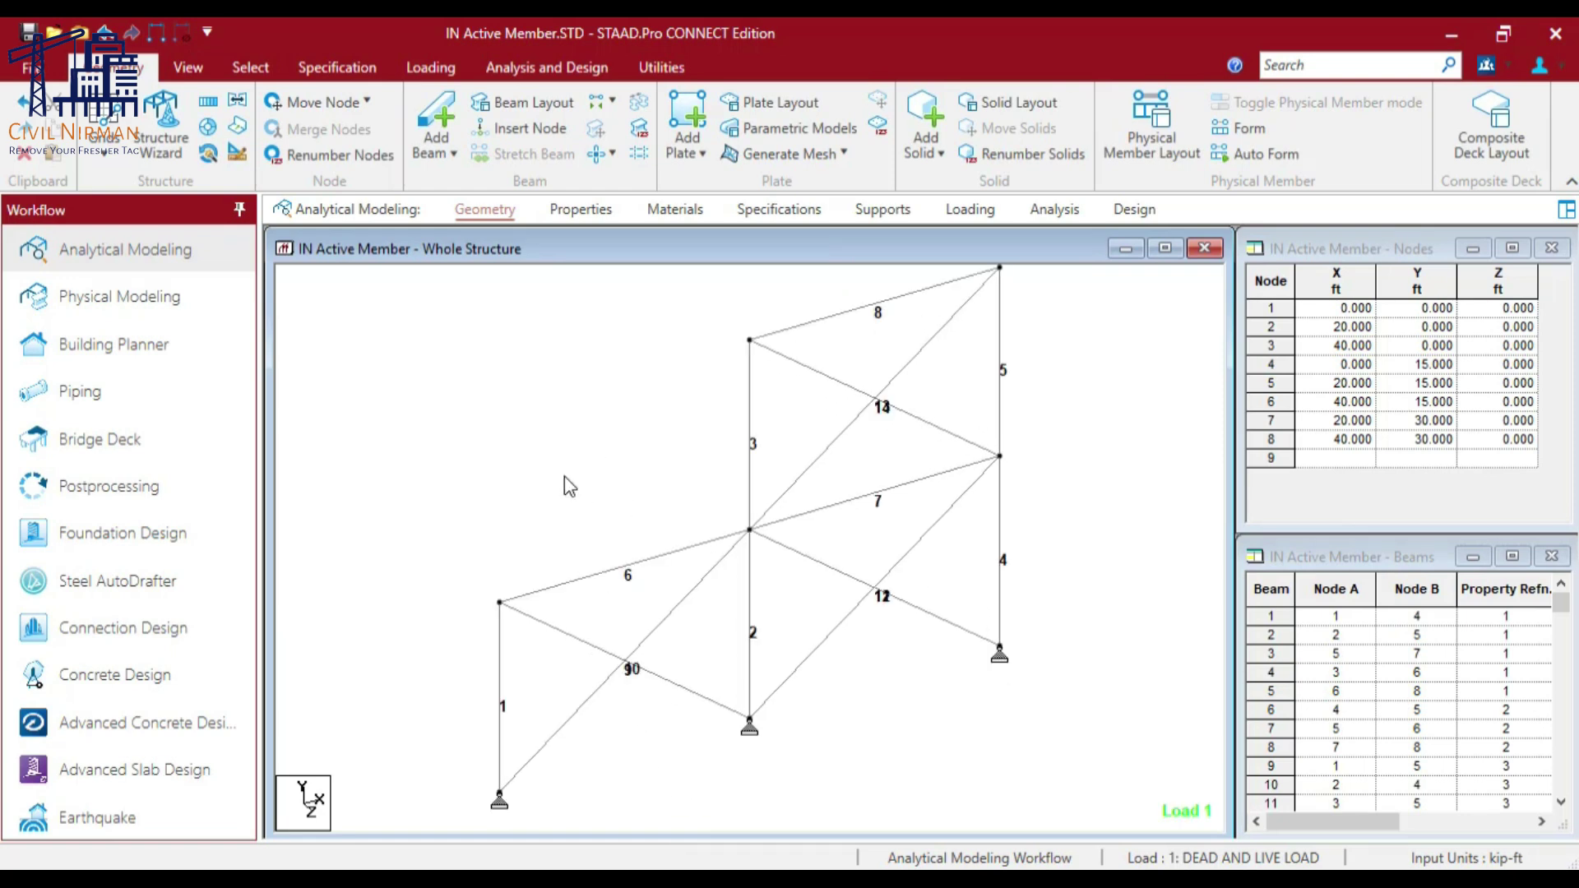
{"action": "middle_click_drag", "start_coordinate": [646, 703], "coordinate": [627, 710]}
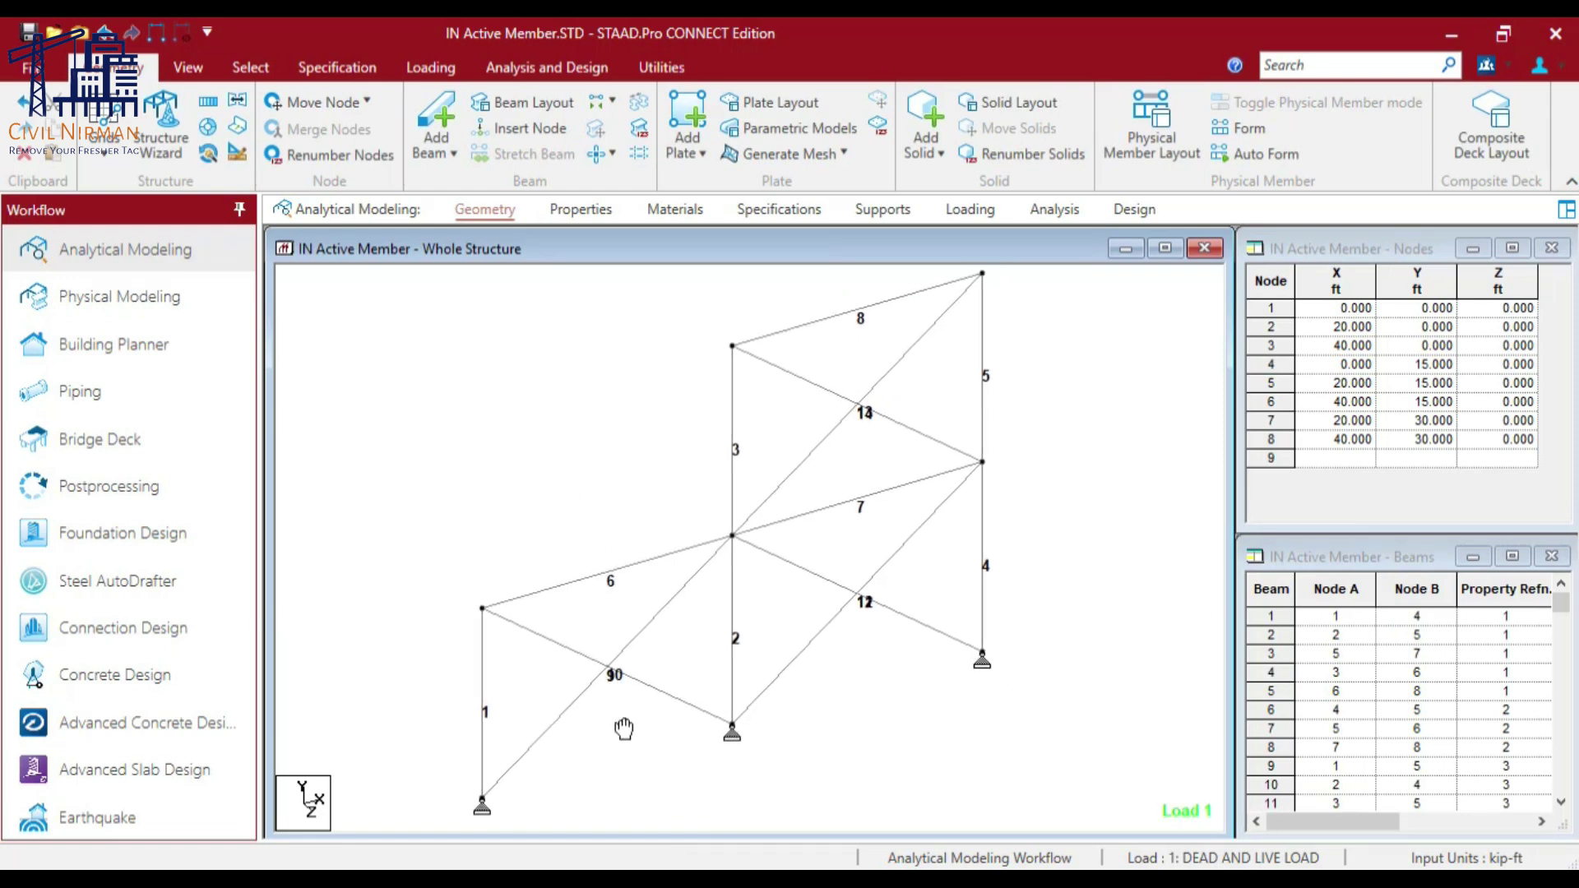
{"action": "left_click", "coordinate": [584, 685]}
{"action": "left_click", "coordinate": [882, 712]}
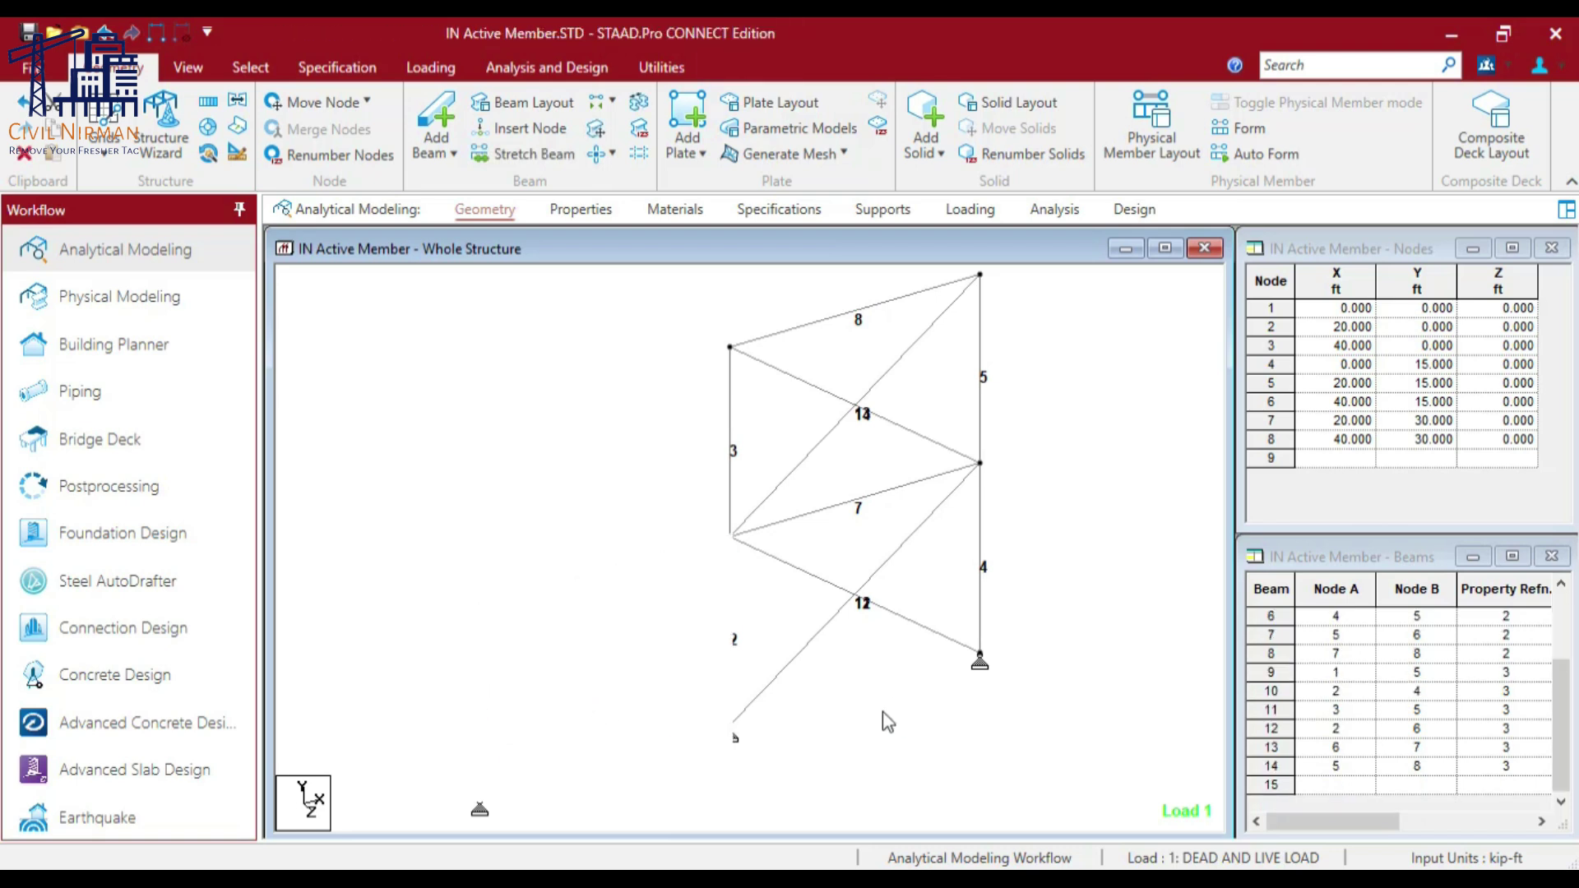
{"action": "scroll", "coordinate": [881, 712], "scroll_direction": "down", "scroll_amount": 1}
{"action": "middle_click_drag", "start_coordinate": [855, 714], "coordinate": [843, 720]}
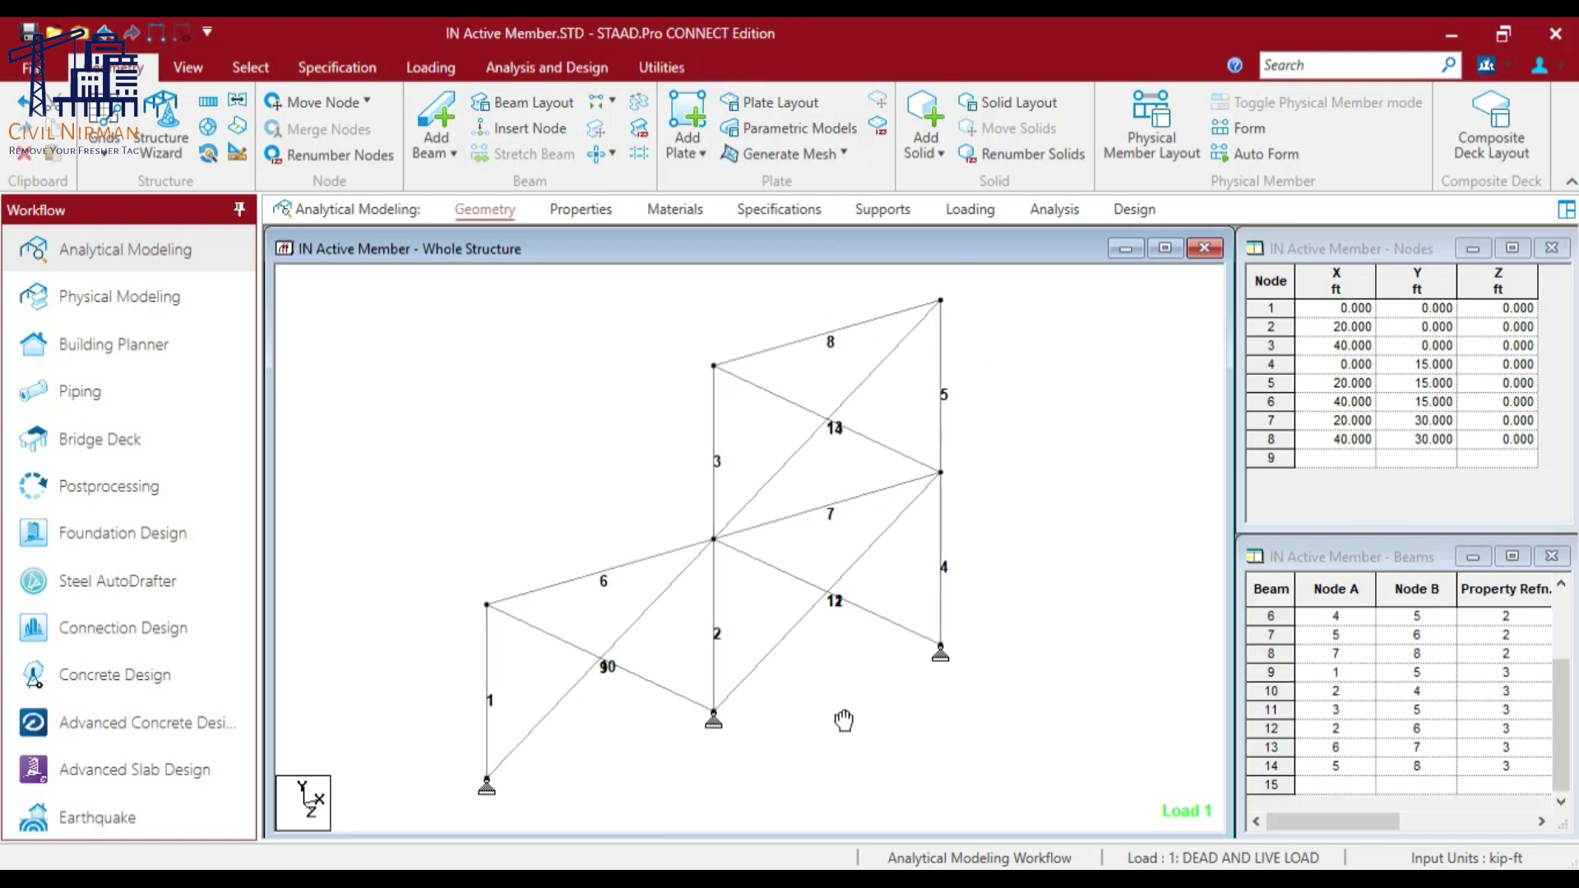
{"action": "right_click", "coordinate": [903, 734]}
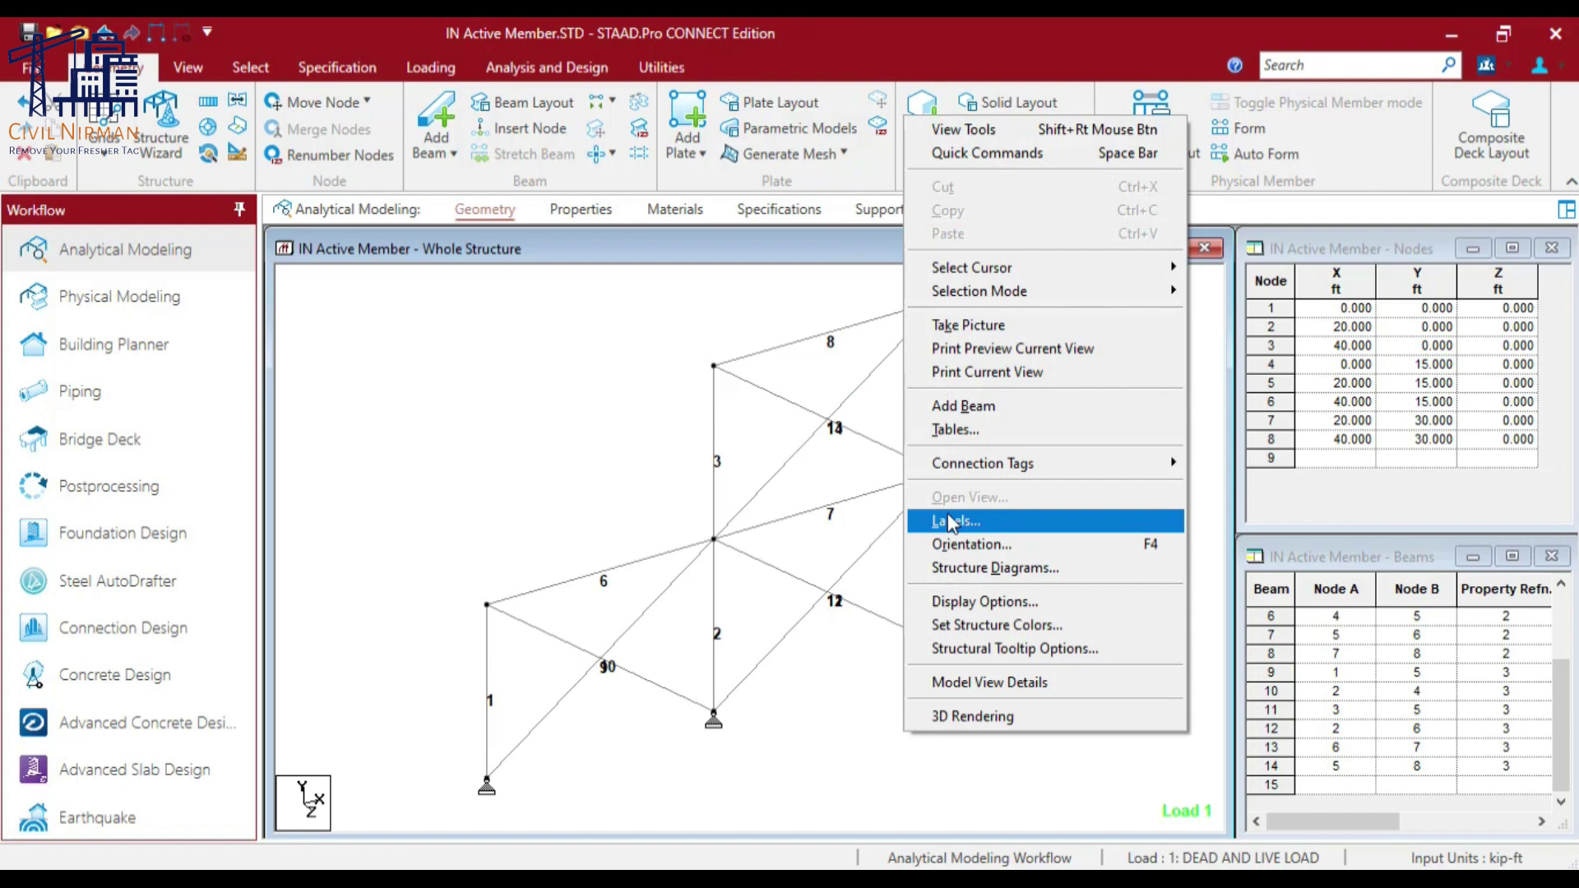
{"action": "left_click", "coordinate": [549, 316]}
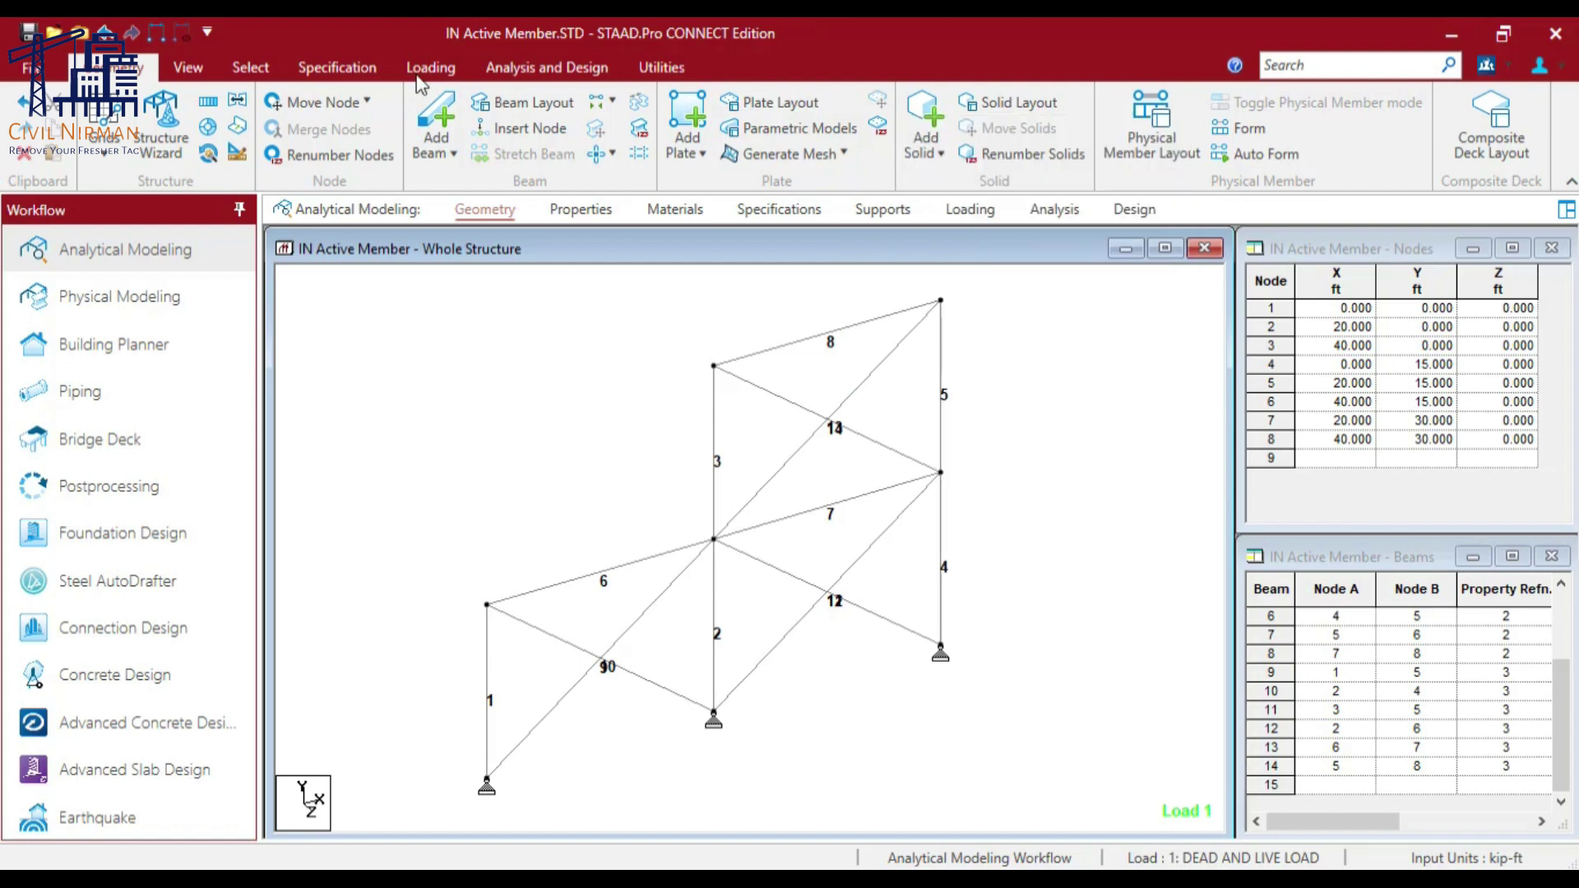
Step: Turn on angled text for the beam labels in the display options and apply it to the structure view
{"action": "left_click", "coordinate": [188, 67]}
{"action": "left_click", "coordinate": [921, 102]}
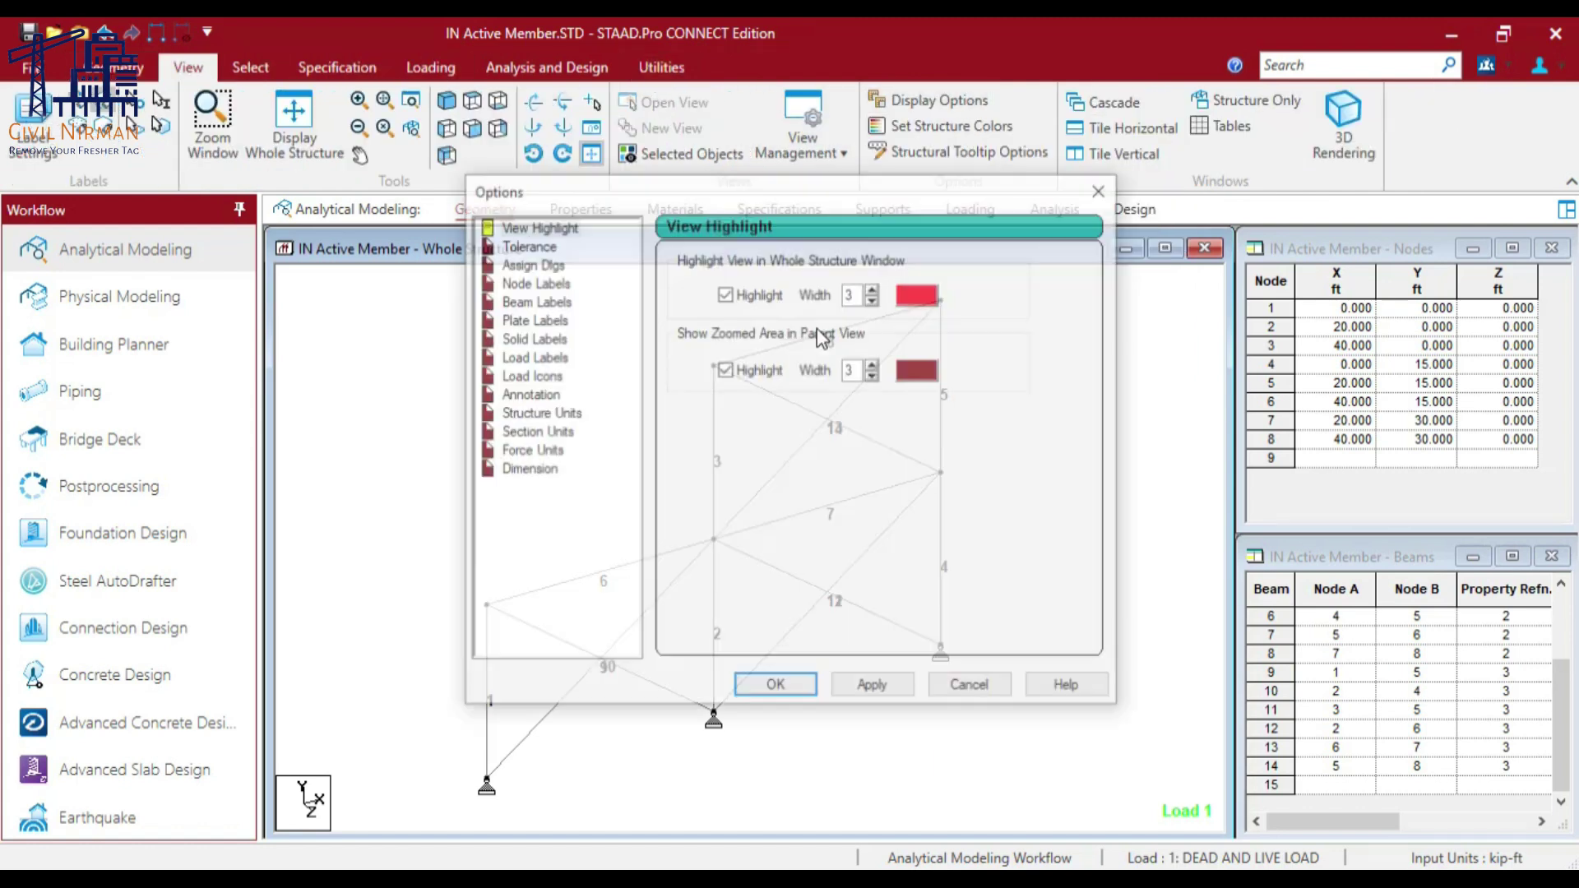
{"action": "left_click", "coordinate": [536, 302]}
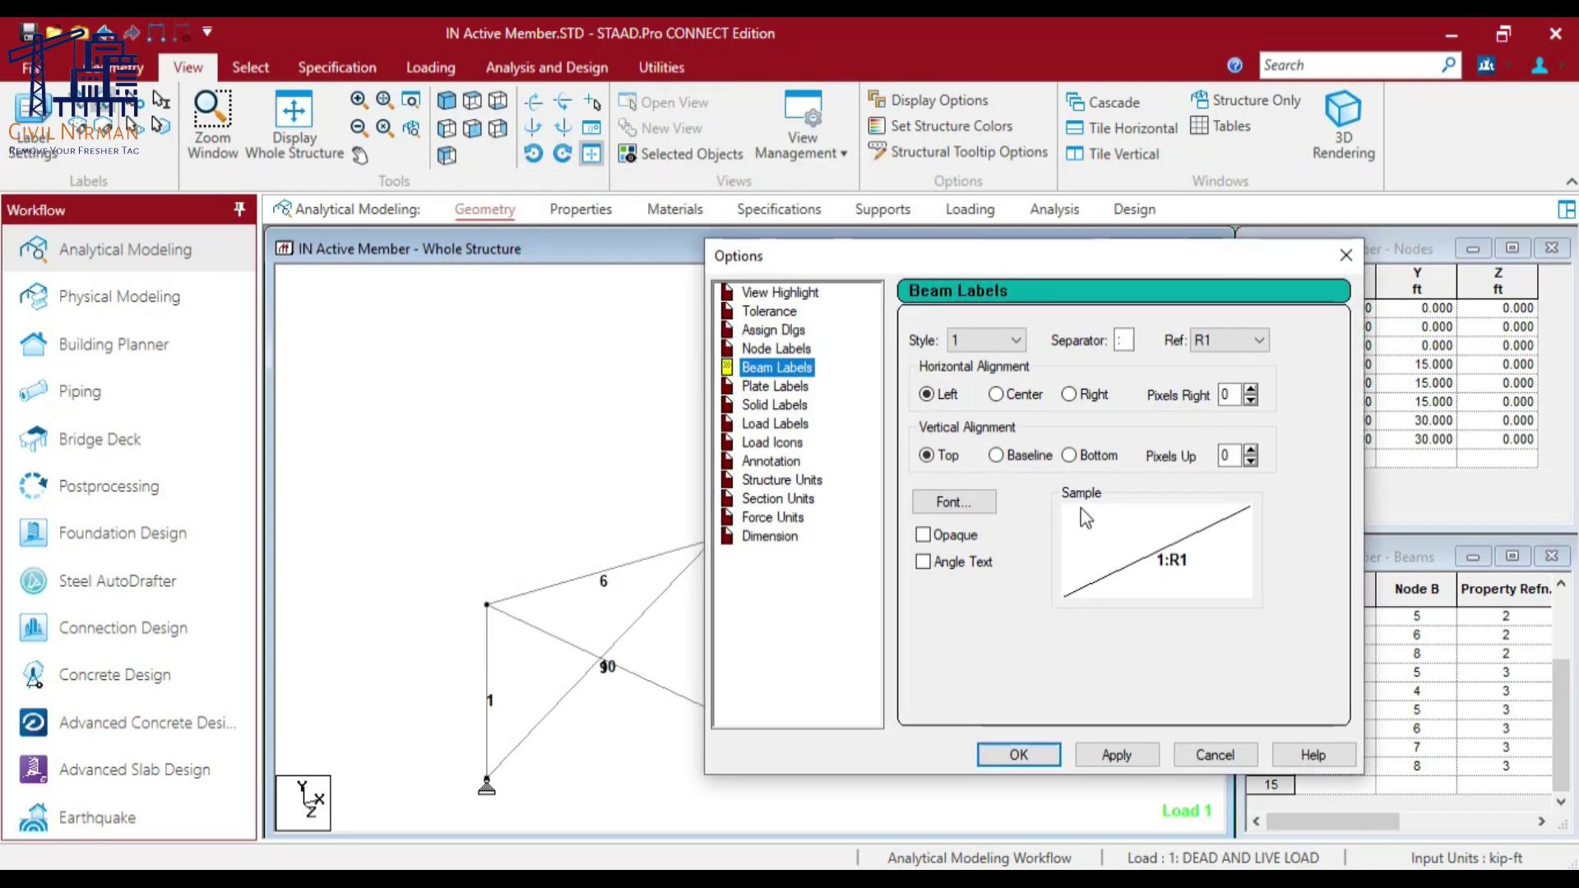
{"action": "left_click", "coordinate": [964, 563]}
{"action": "left_click", "coordinate": [1130, 757]}
{"action": "left_click", "coordinate": [1016, 753]}
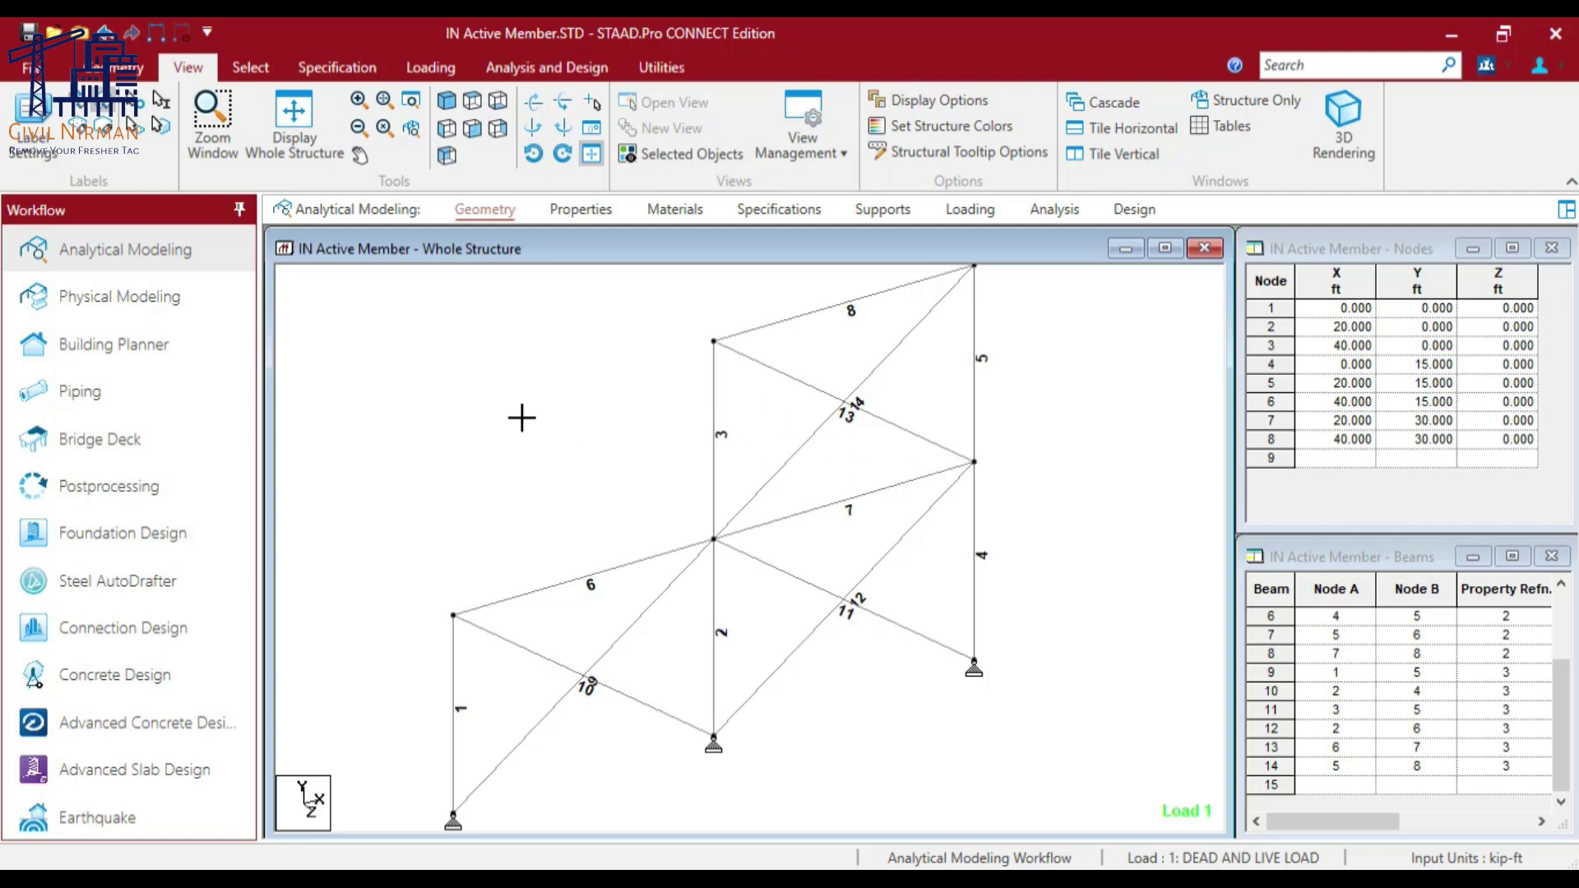
{"action": "scroll", "coordinate": [534, 426], "scroll_direction": "down", "scroll_amount": 1}
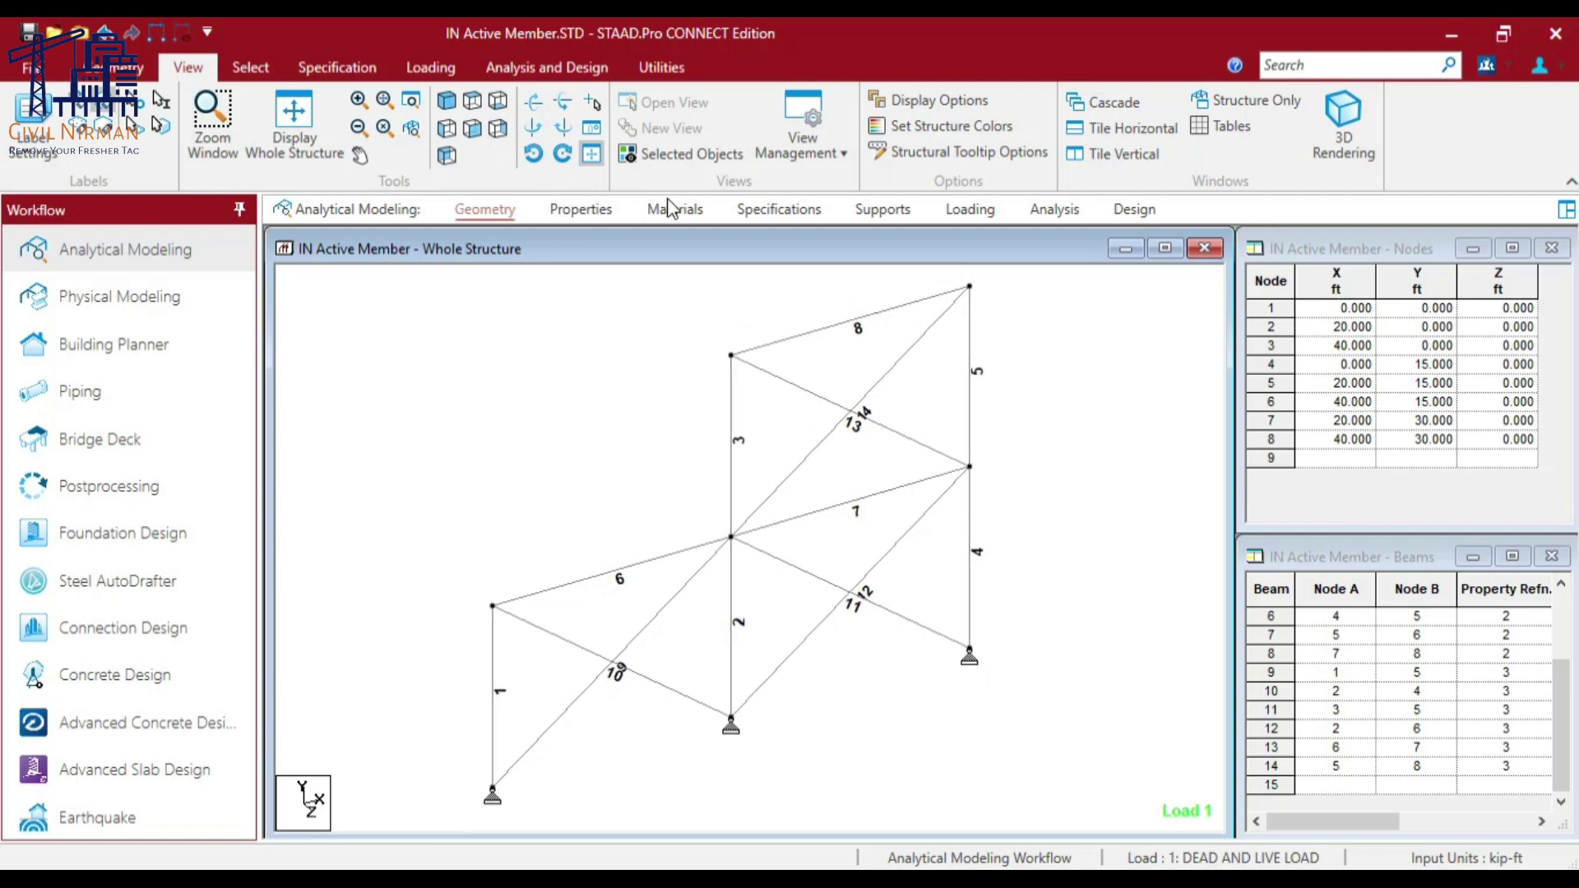
Step: Add an inactive member specification to the beam specifications list
{"action": "left_click", "coordinate": [769, 212]}
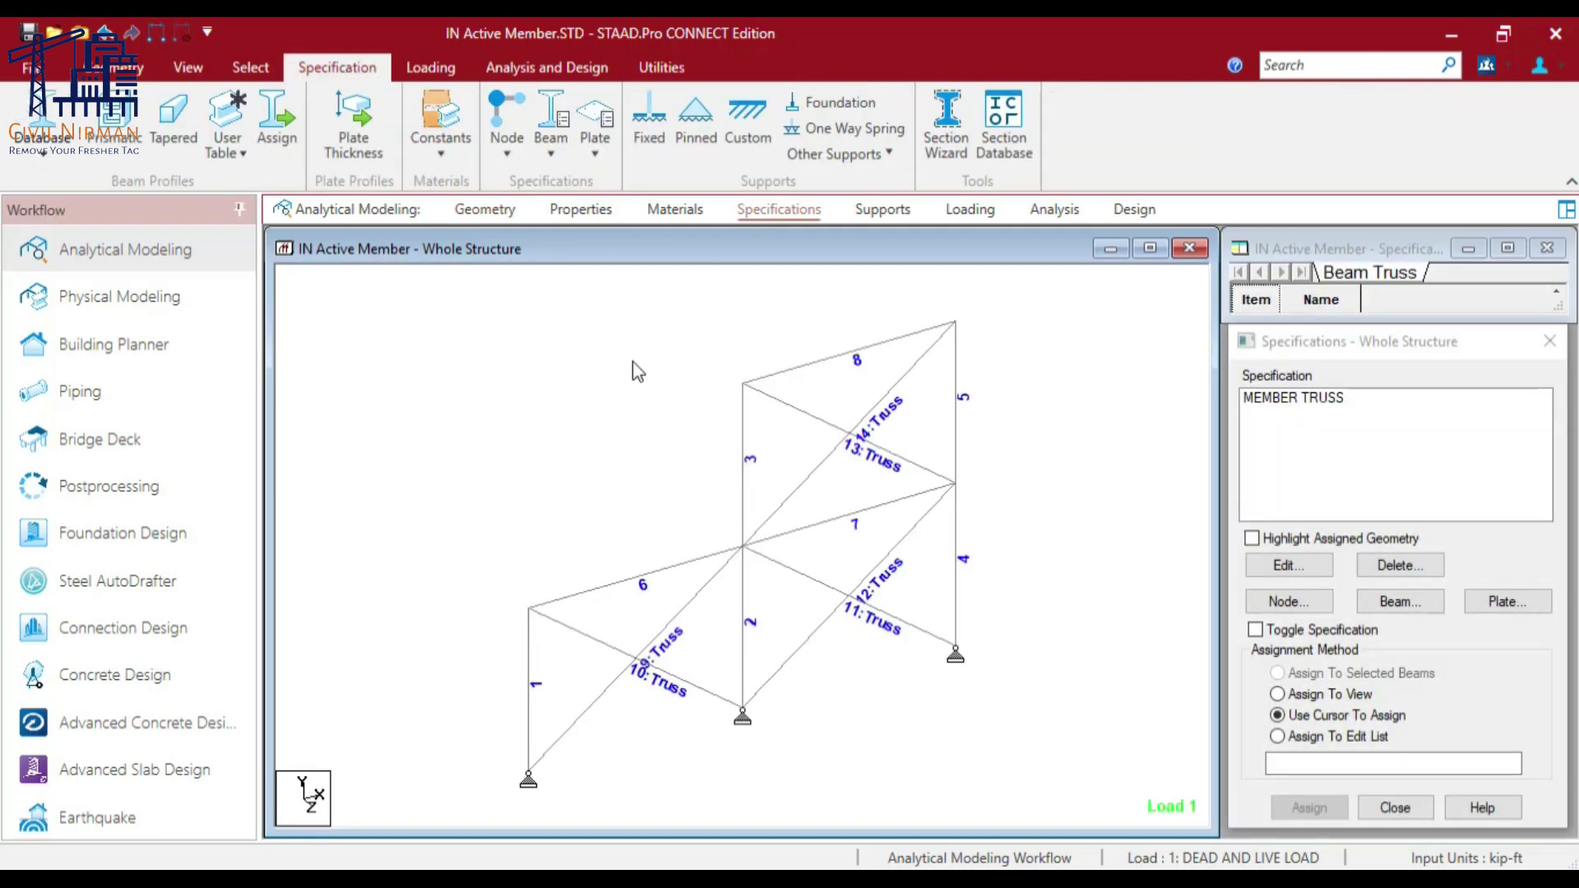
{"action": "left_click", "coordinate": [1411, 606]}
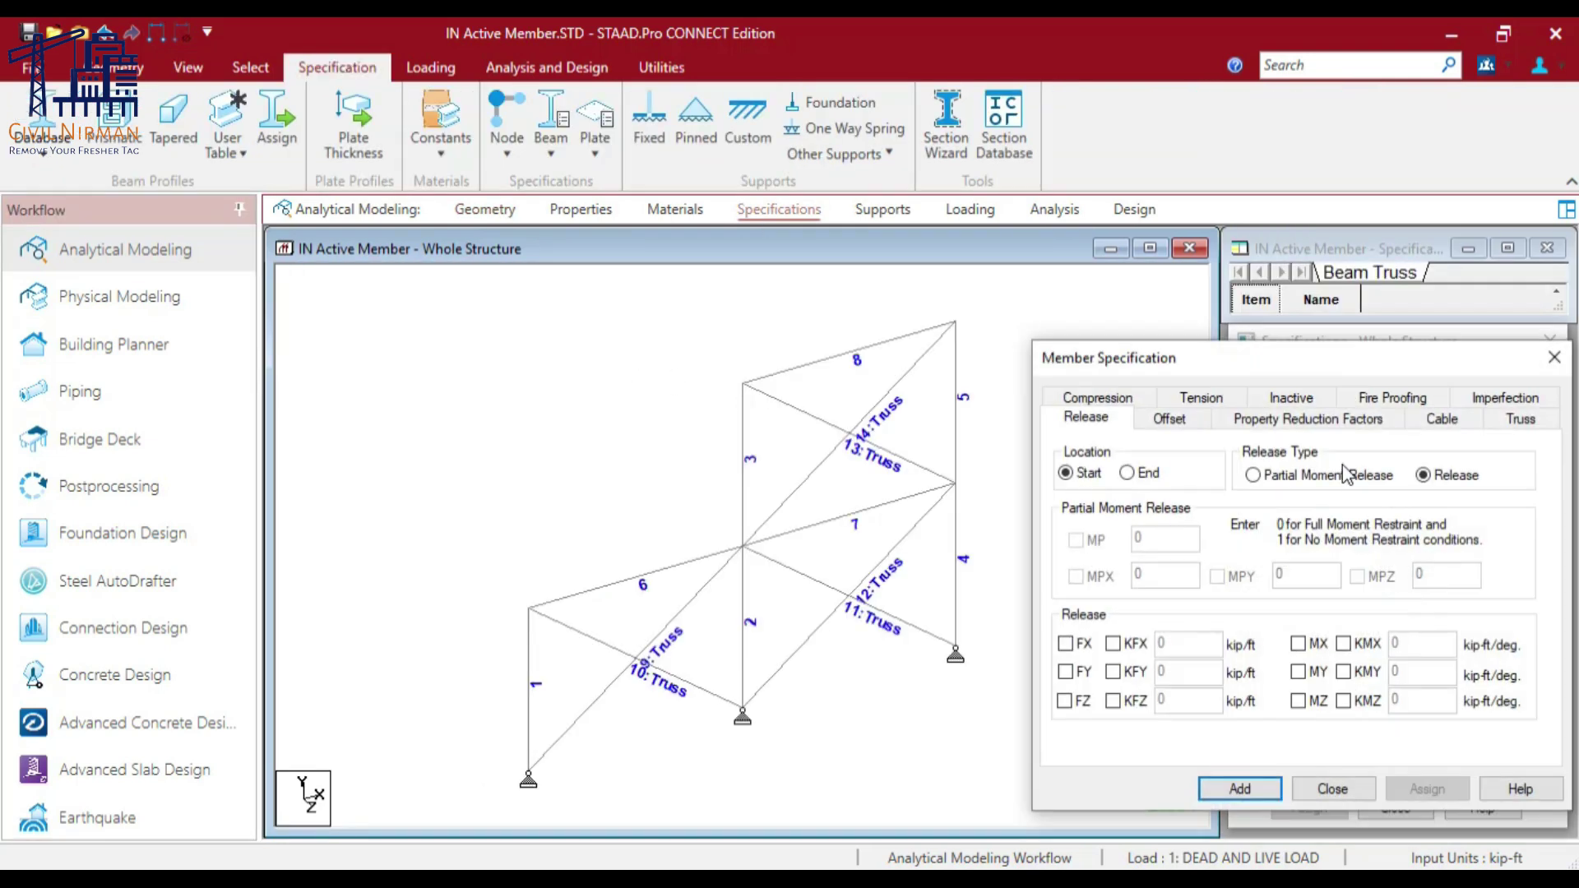
{"action": "left_click", "coordinate": [1289, 417]}
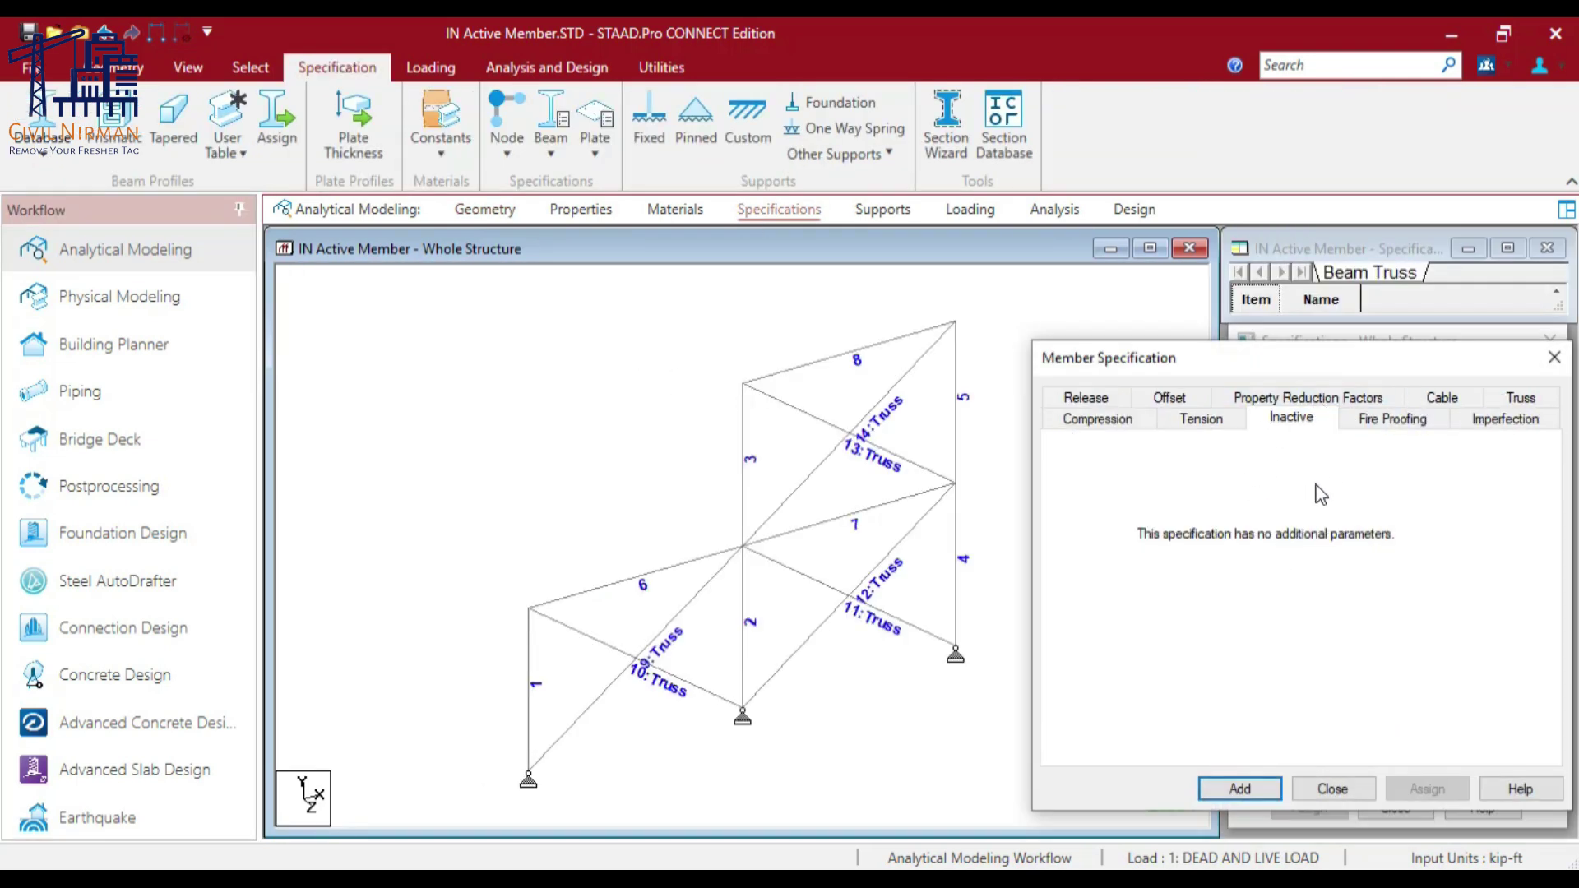
{"action": "left_click", "coordinate": [1236, 789]}
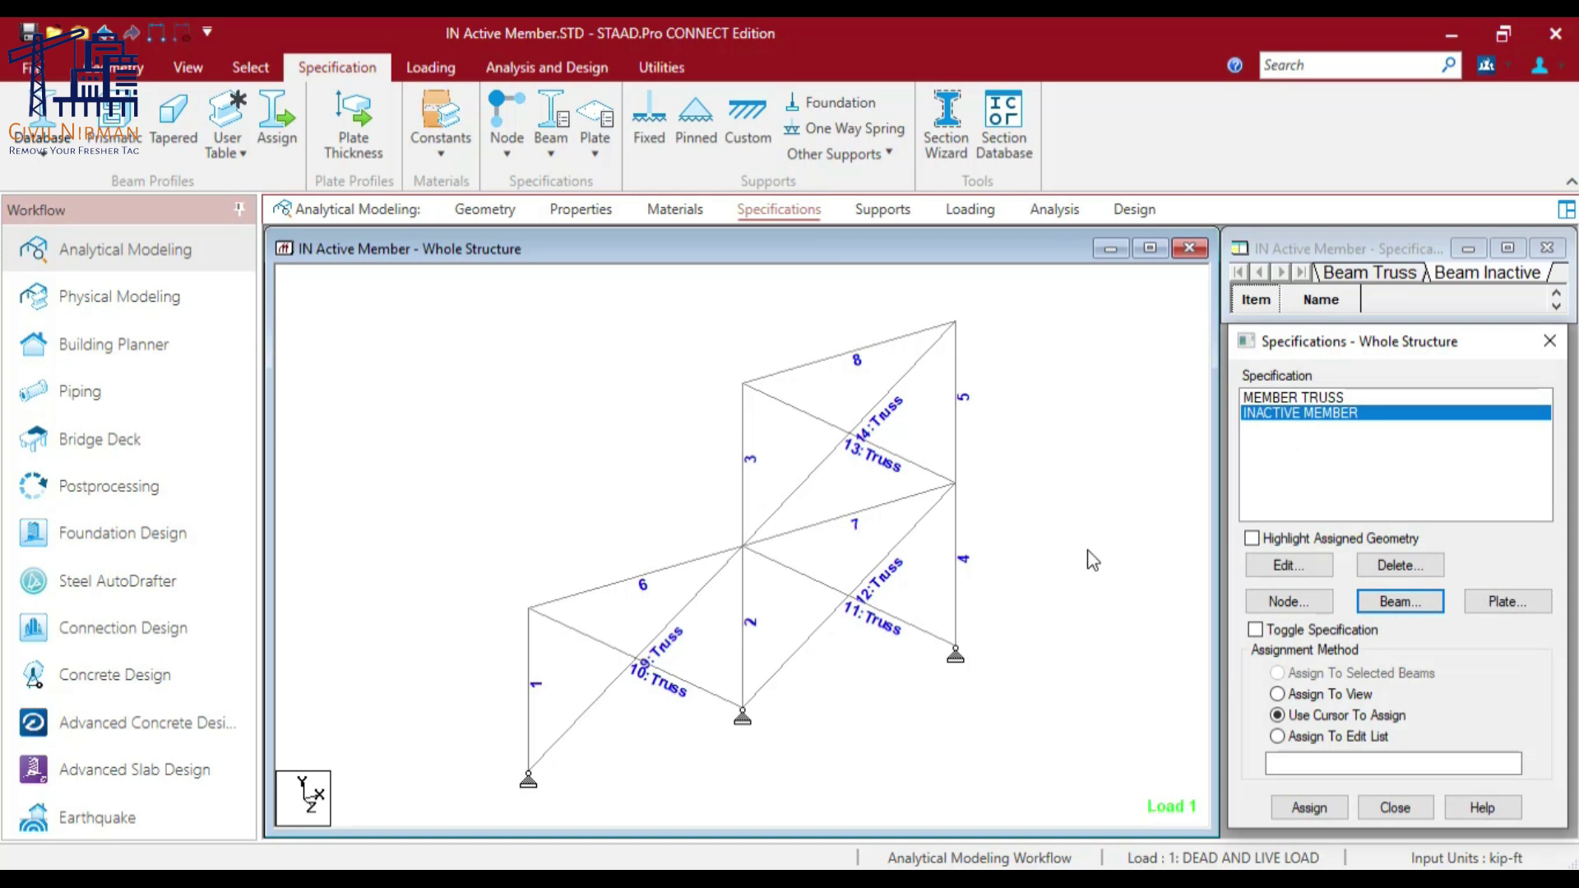
Step: Open the model's command file in the STAAD.Pro editor and maximize the editor window
{"action": "left_click", "coordinate": [511, 345]}
{"action": "left_click", "coordinate": [664, 68]}
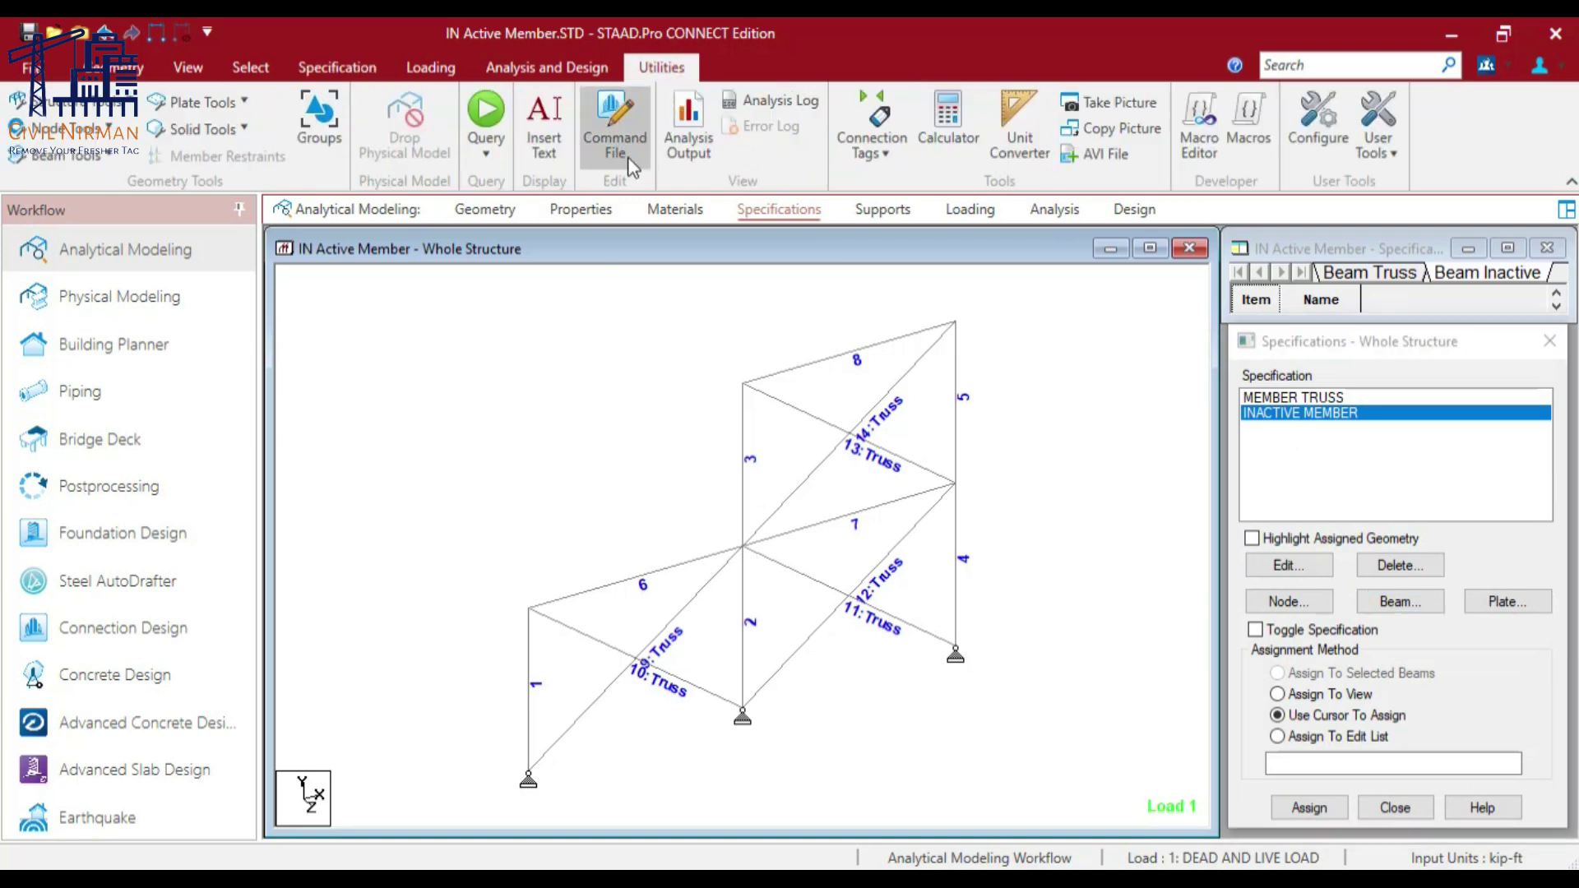
{"action": "left_click", "coordinate": [614, 123]}
{"action": "left_click", "coordinate": [773, 598]}
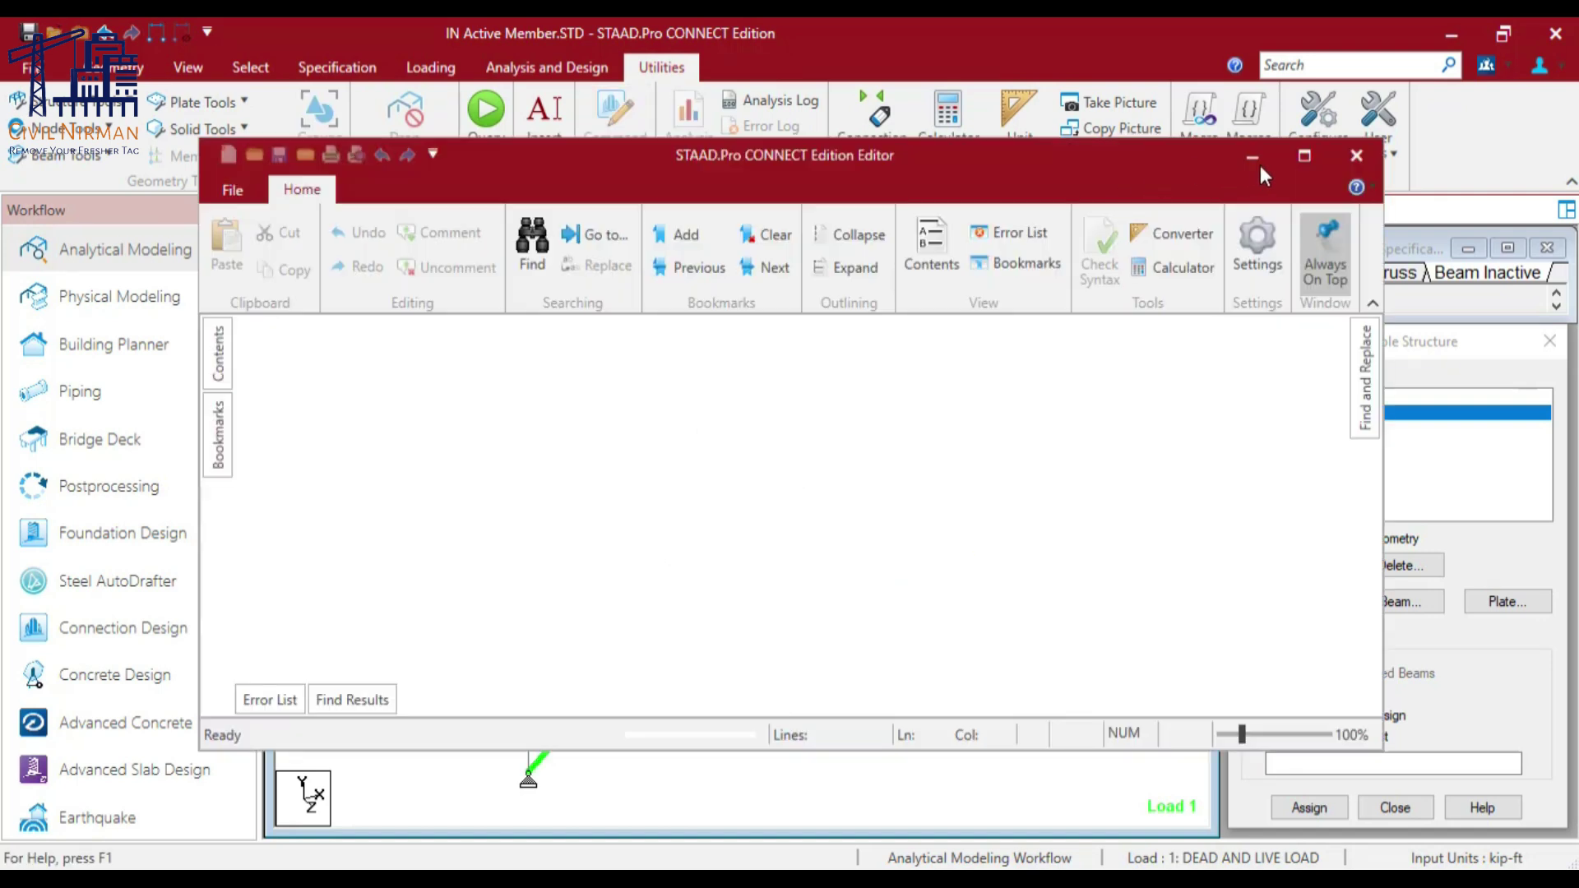
{"action": "left_click", "coordinate": [1307, 156]}
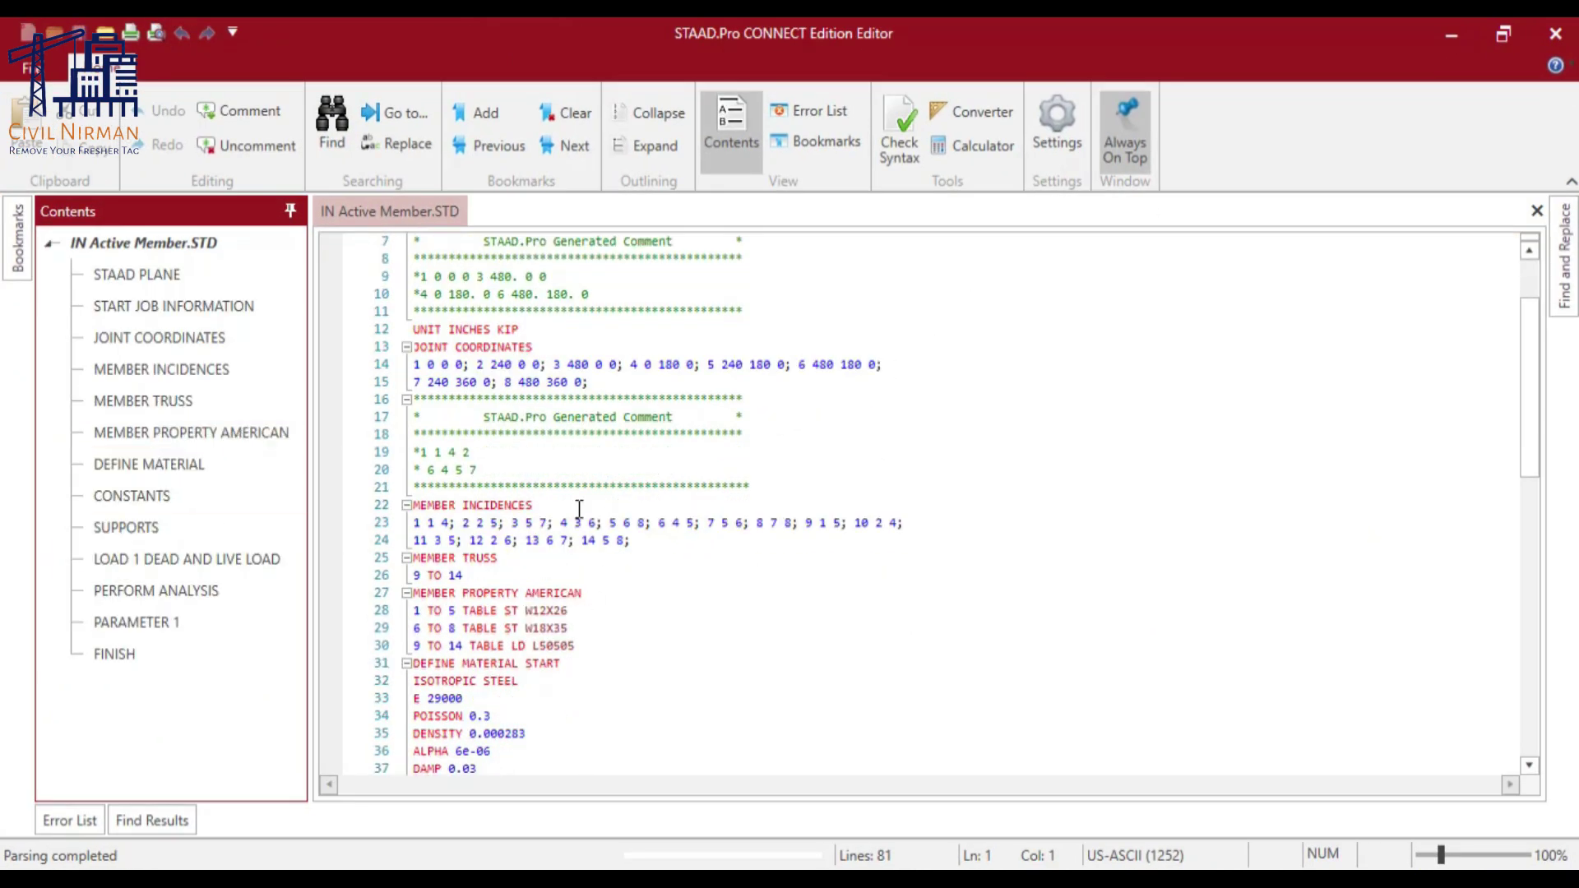
Step: Uncomment the INACTIVE MEMBERS 9 TO 14 line below the supports, then save the command file and close the editor
{"action": "scroll", "coordinate": [579, 510], "scroll_direction": "down", "scroll_amount": 4}
{"action": "scroll", "coordinate": [580, 546], "scroll_direction": "down", "scroll_amount": 2}
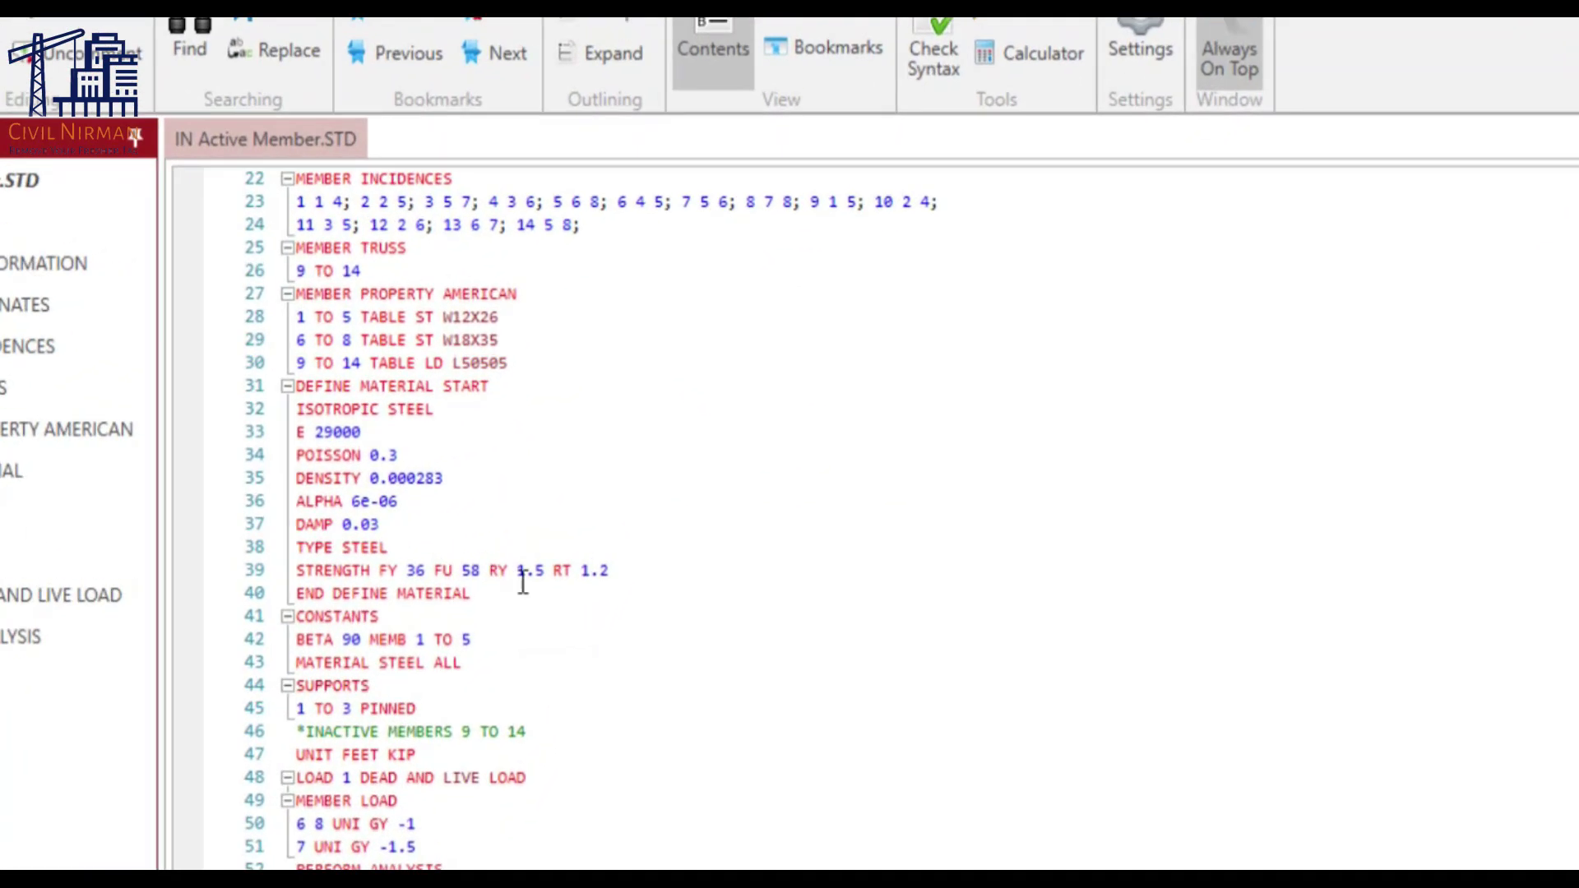
{"action": "scroll", "coordinate": [500, 655], "scroll_direction": "up", "scroll_amount": 2, "text": "ctrl"}
{"action": "scroll", "coordinate": [559, 703], "scroll_direction": "down", "scroll_amount": 1}
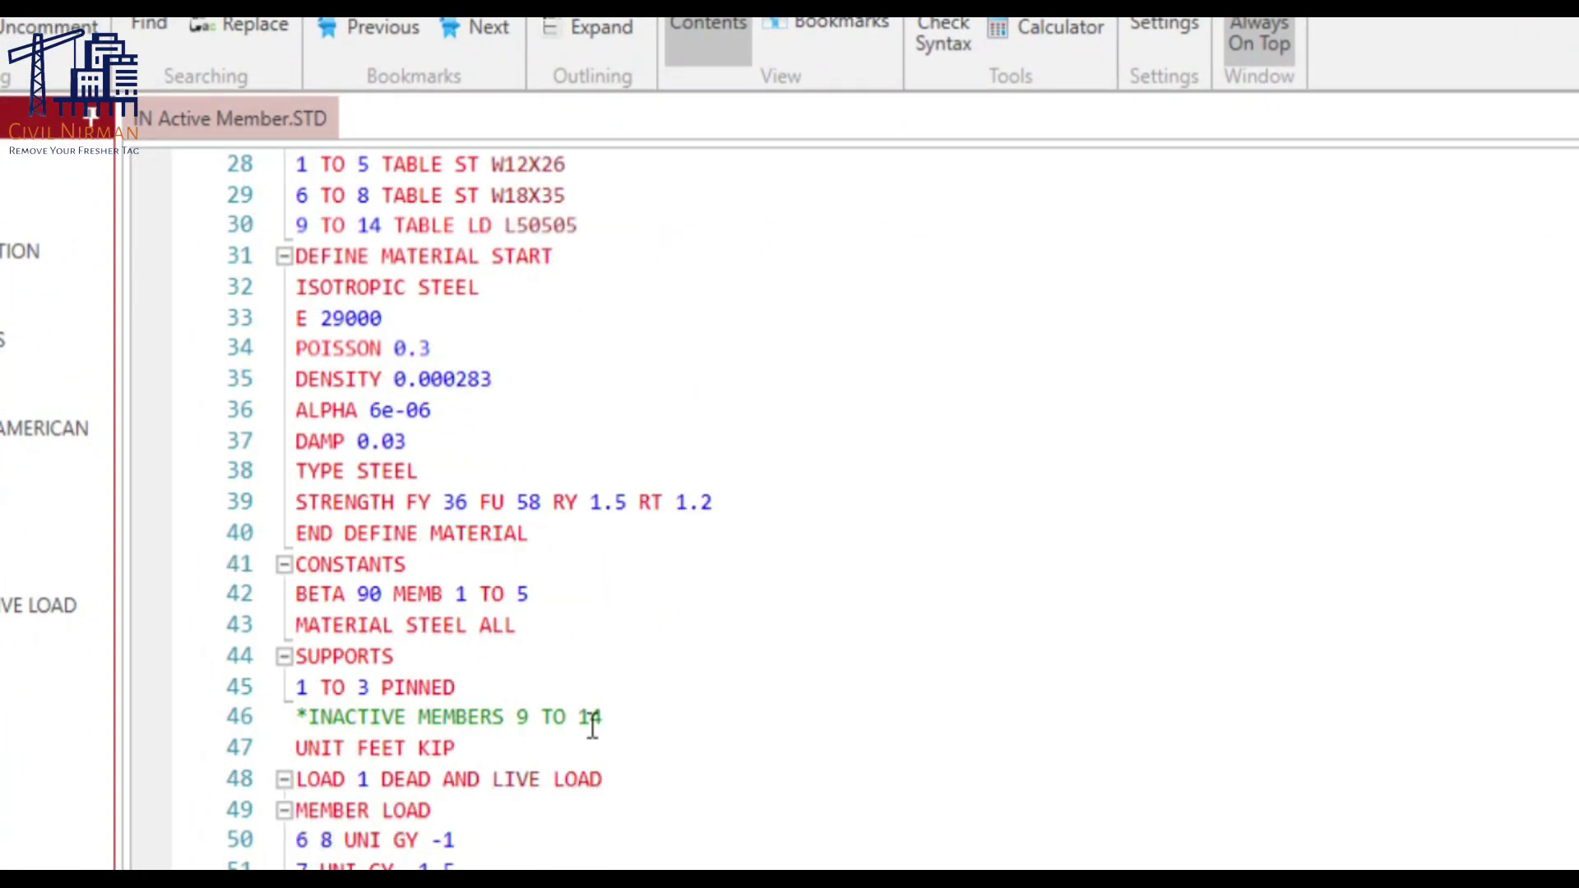
{"action": "left_click_drag", "start_coordinate": [632, 715], "coordinate": [297, 716]}
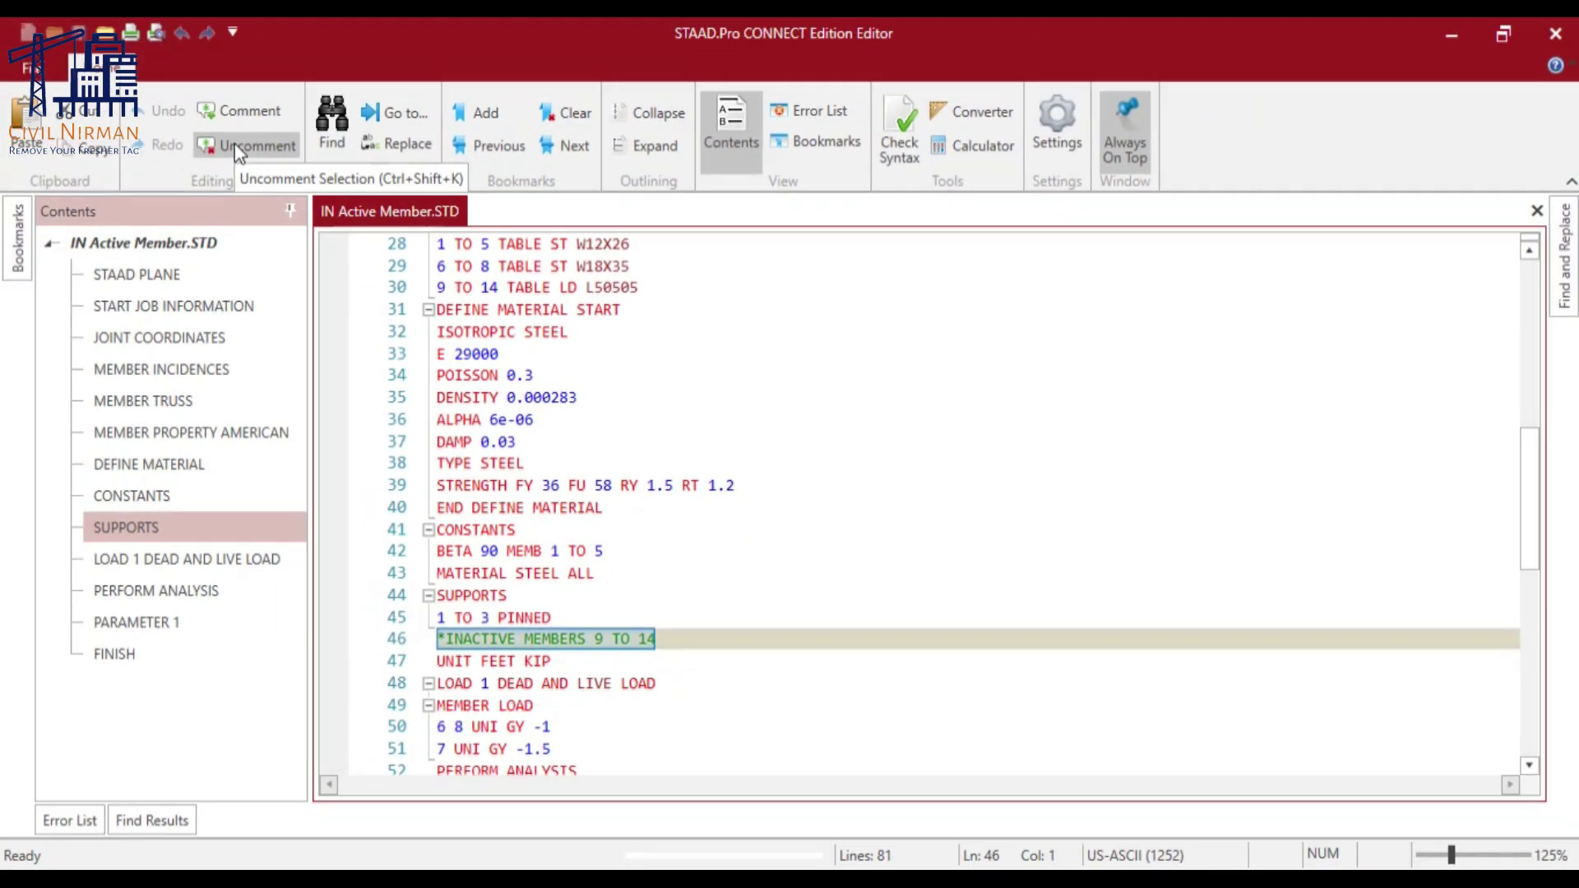
{"action": "left_click", "coordinate": [122, 85]}
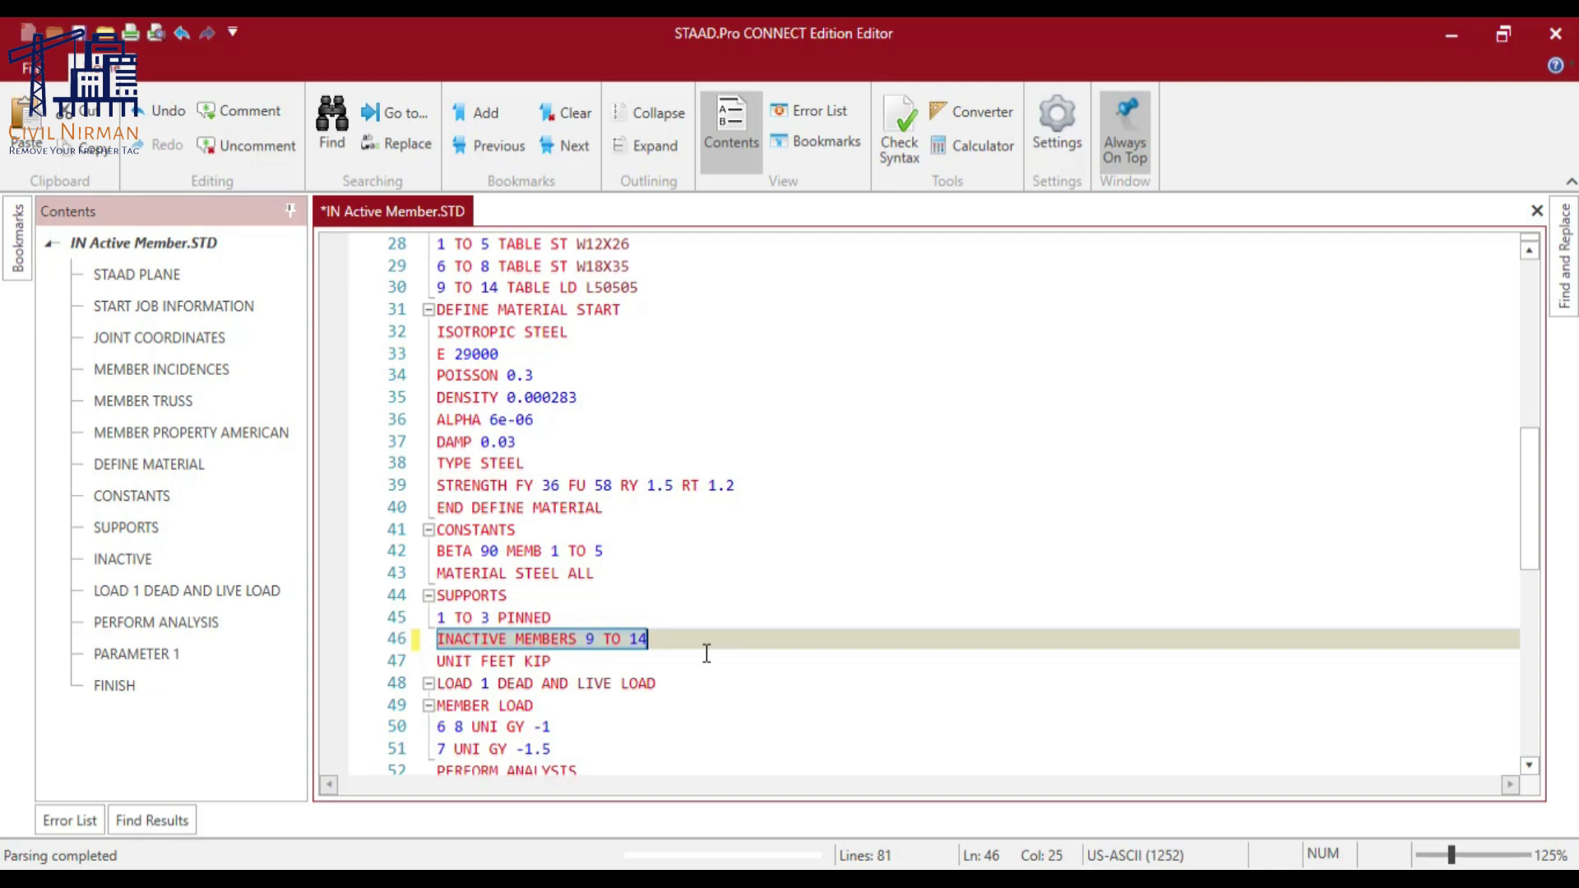
{"action": "left_click", "coordinate": [80, 33]}
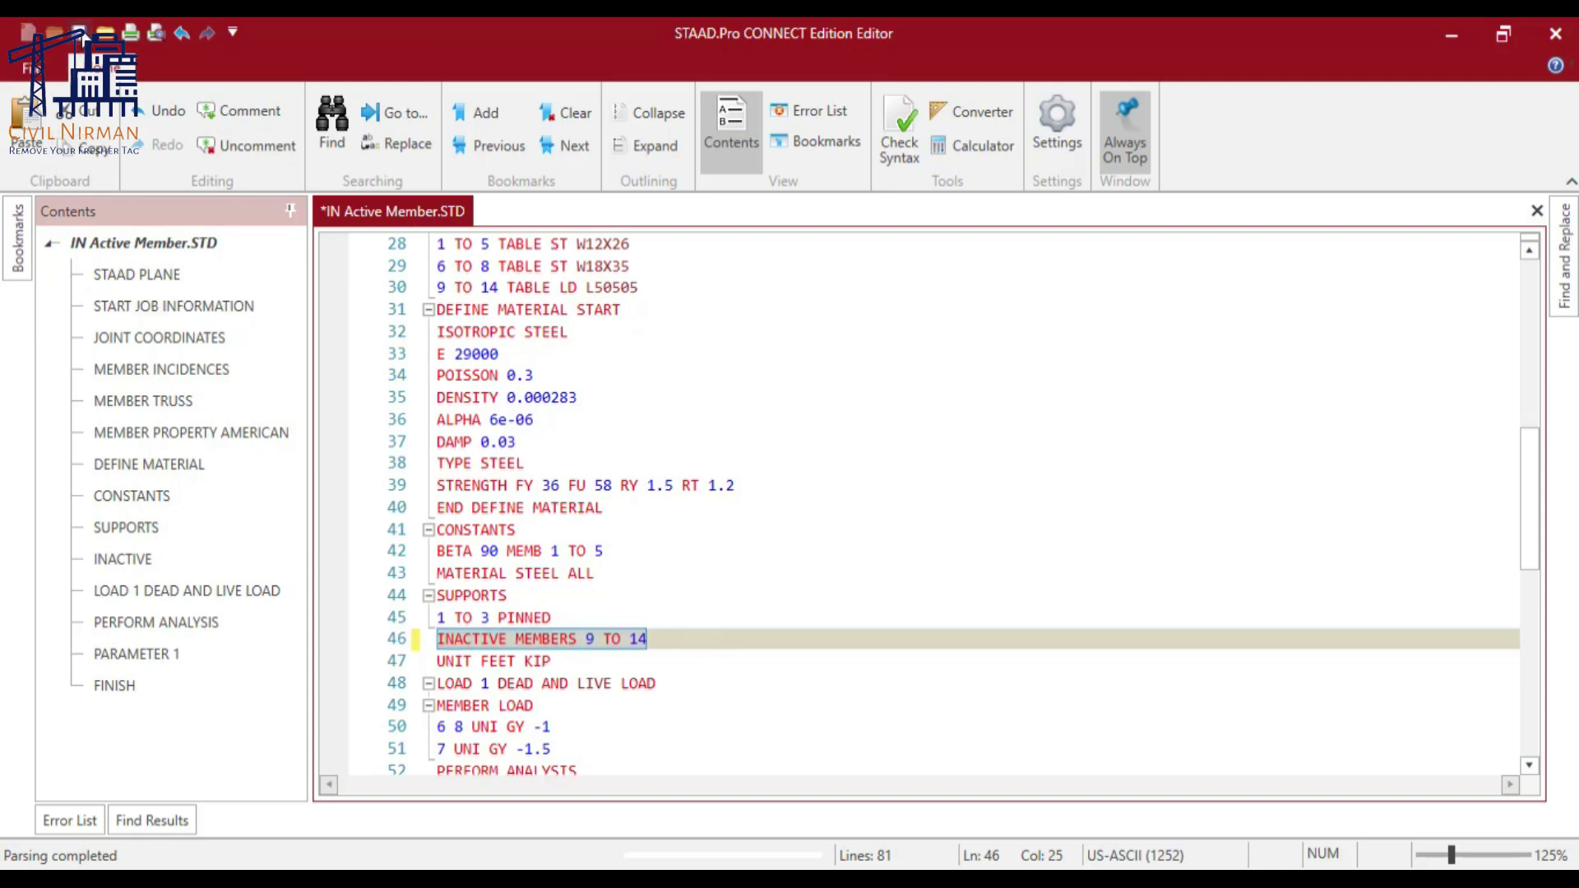
{"action": "left_click", "coordinate": [1555, 33]}
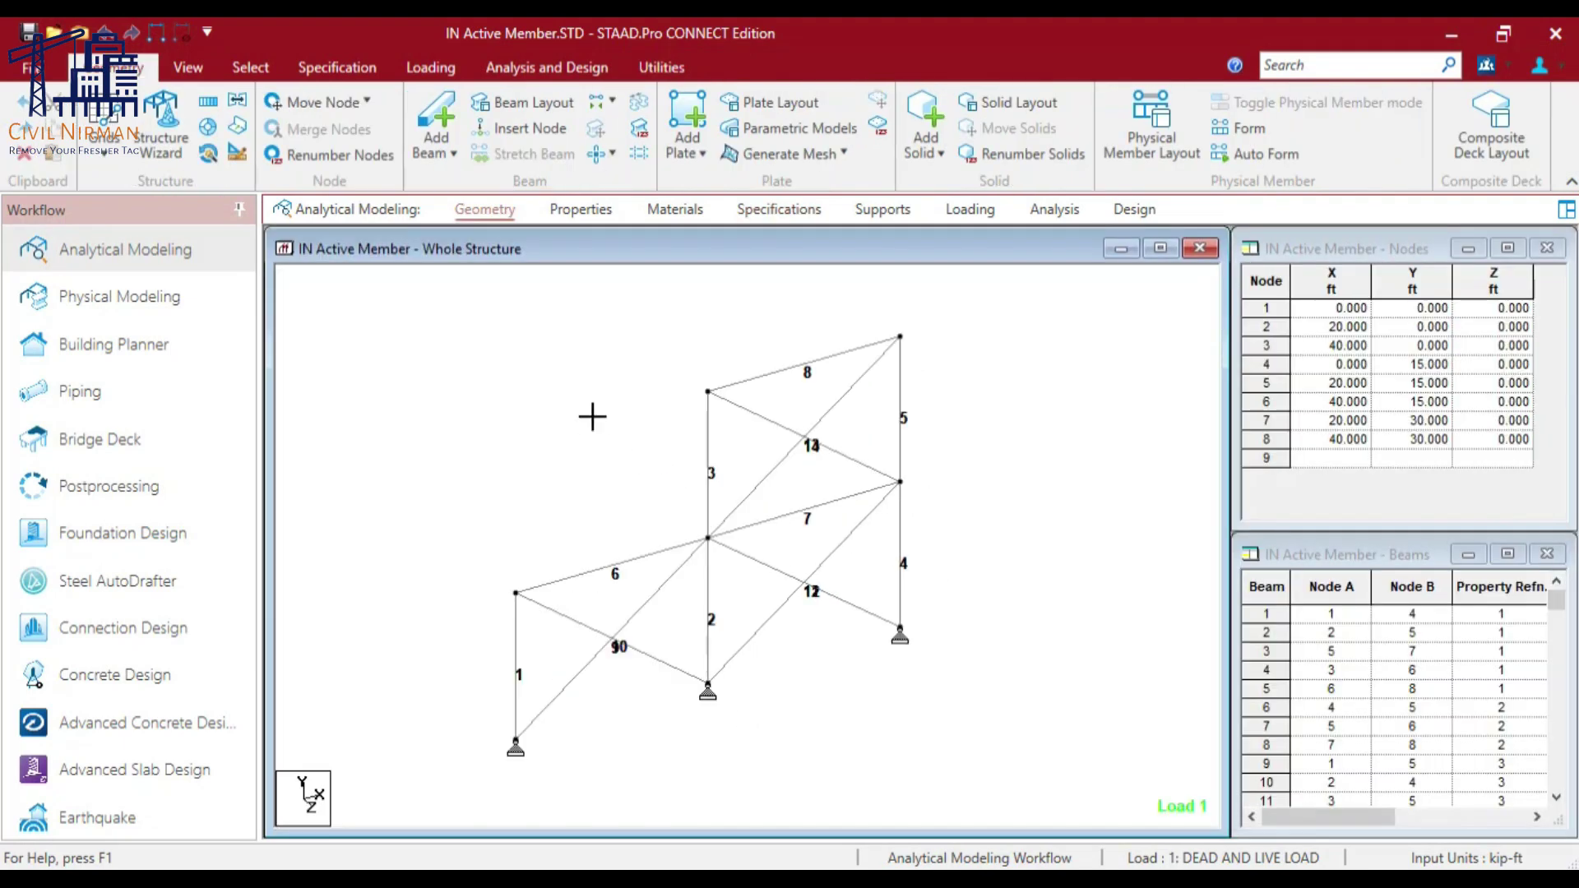
Step: Run the analysis and enter post-processing mode with load case 1 DEAD AND LIVE LOAD selected
{"action": "left_click", "coordinate": [573, 78]}
{"action": "left_click", "coordinate": [374, 115]}
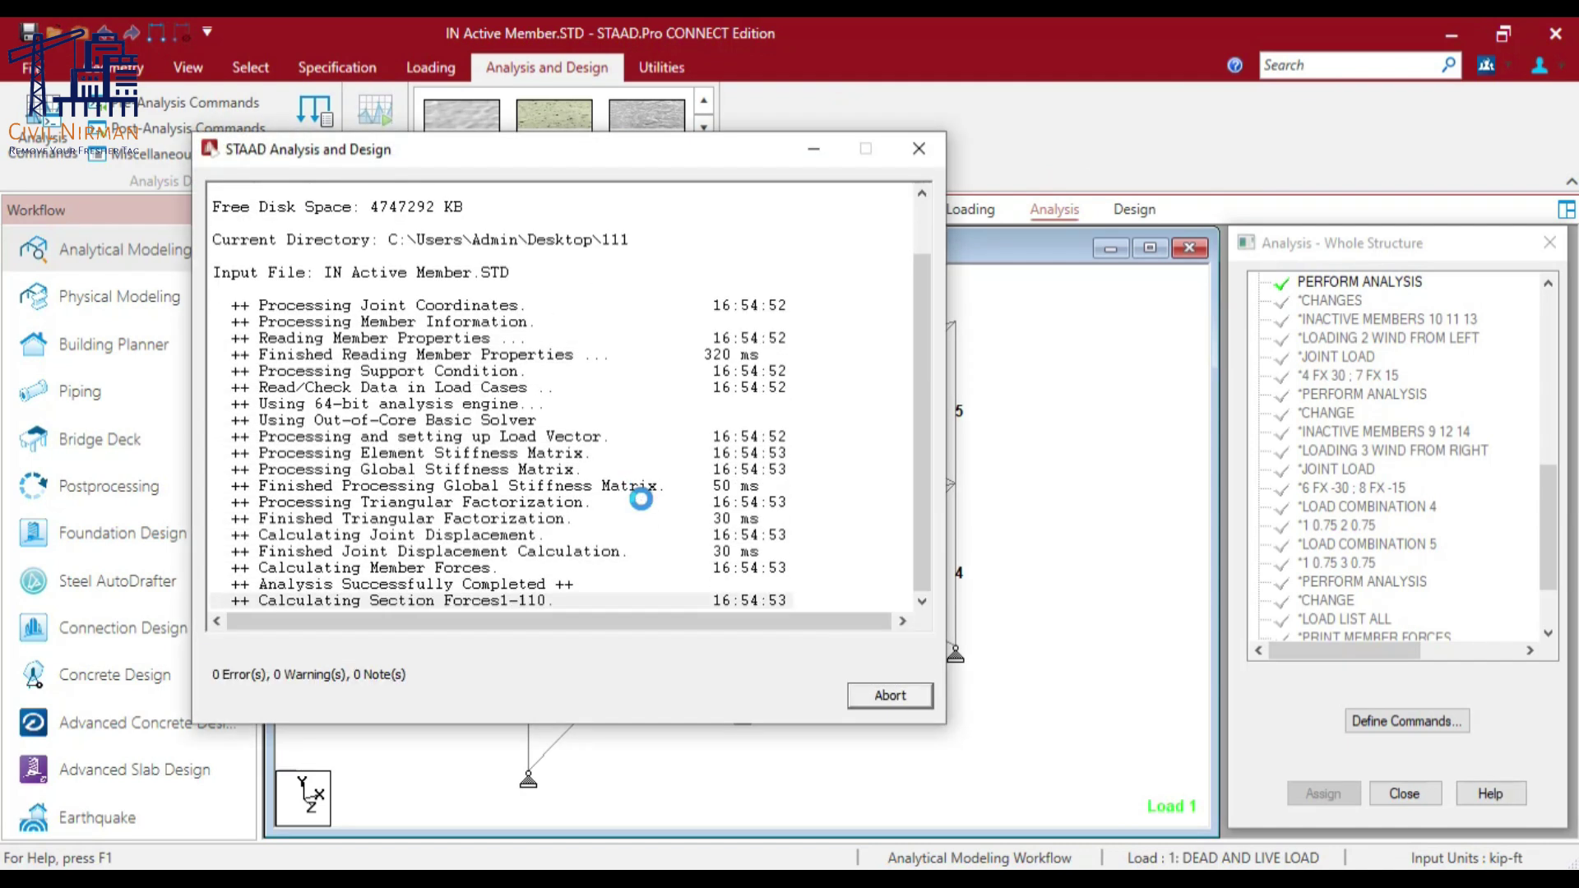
{"action": "left_click", "coordinate": [304, 675]}
{"action": "left_click", "coordinate": [883, 698]}
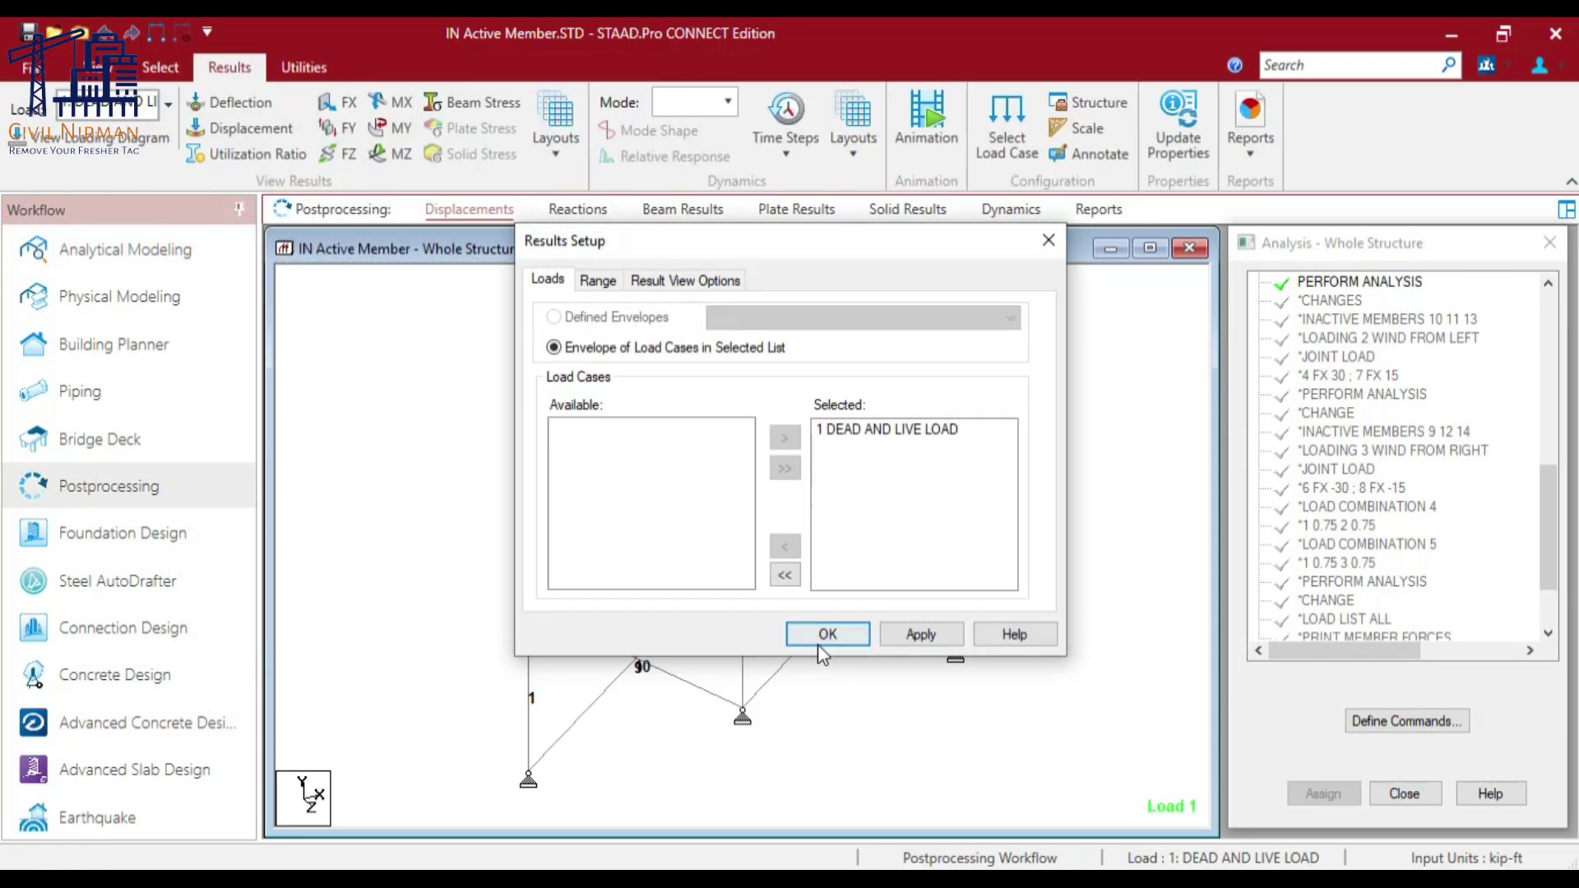
{"action": "left_click", "coordinate": [820, 633]}
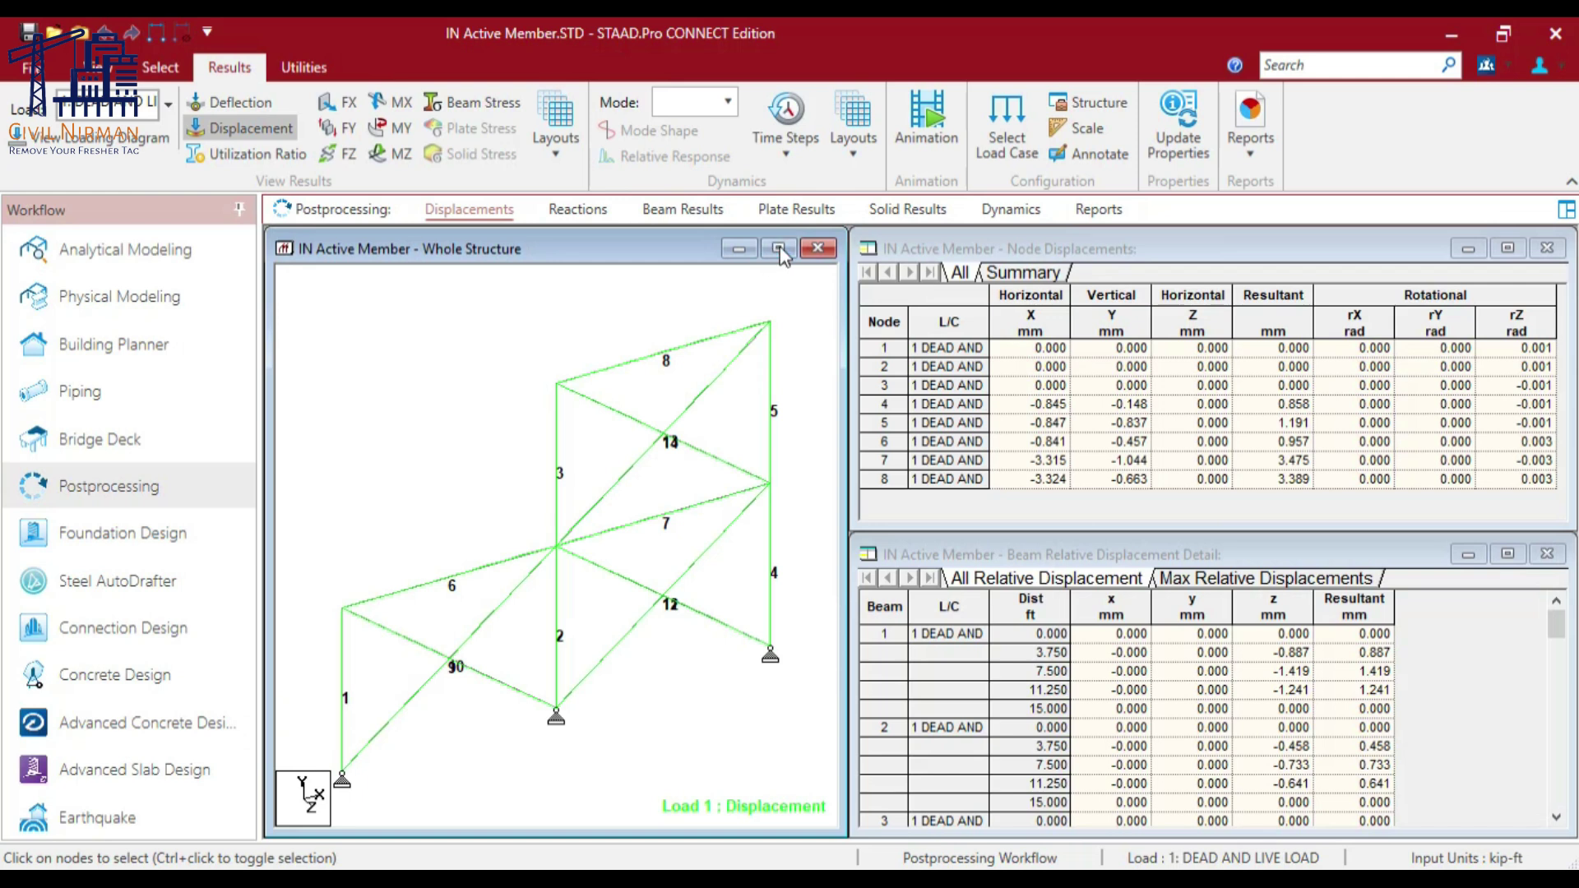
Step: Maximize the structure view and display the FX axial force diagram in place of the displacement to examine the inactive braces
{"action": "left_click", "coordinate": [777, 248]}
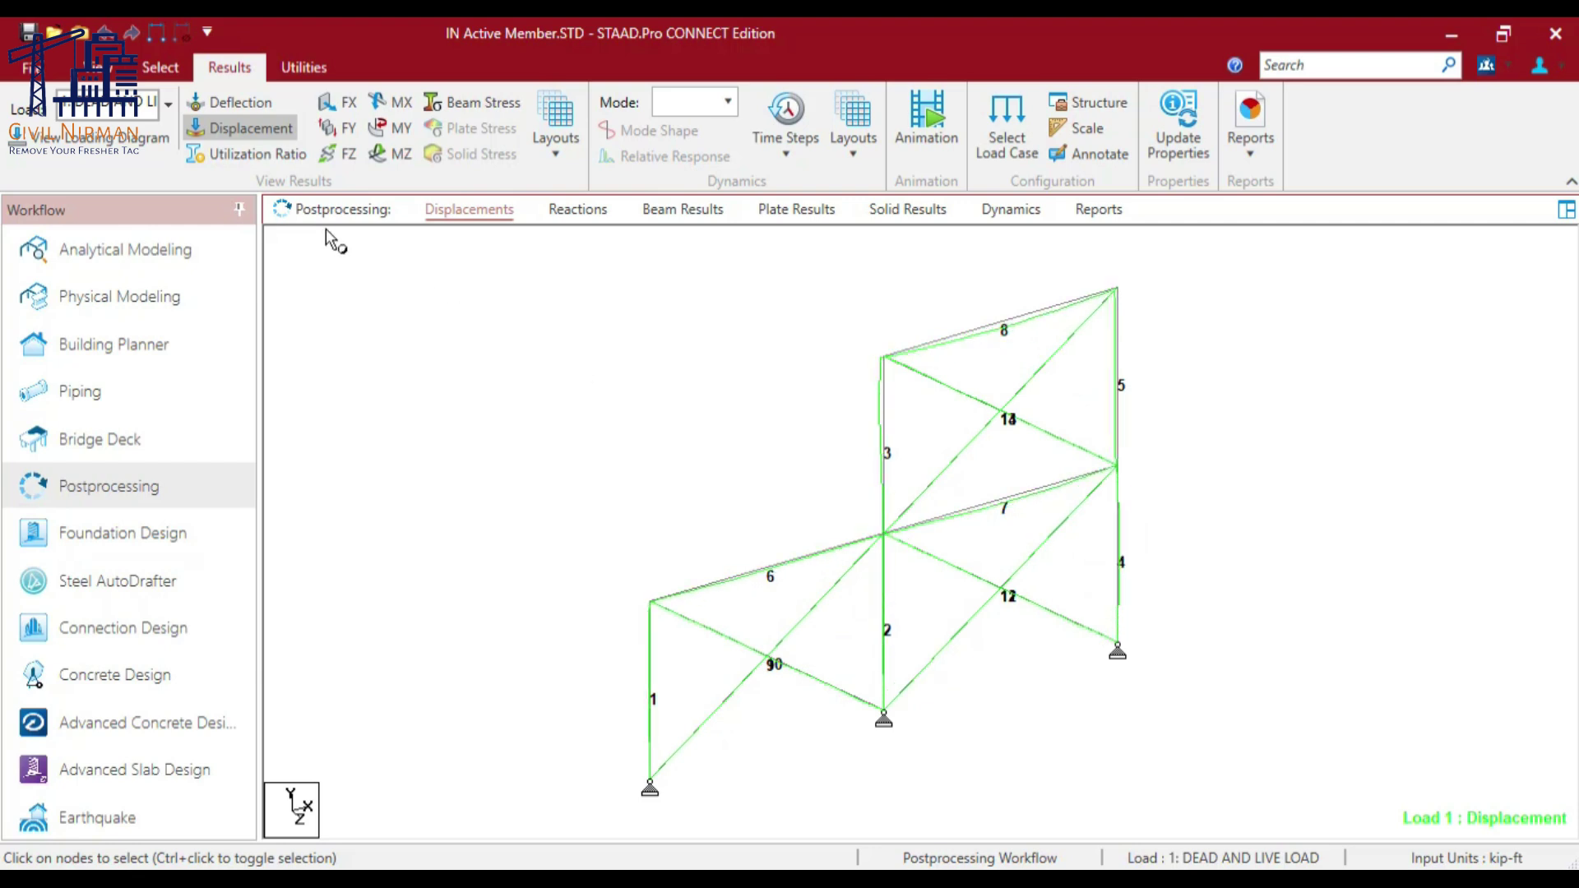
{"action": "left_click", "coordinate": [230, 132]}
{"action": "left_click", "coordinate": [339, 101]}
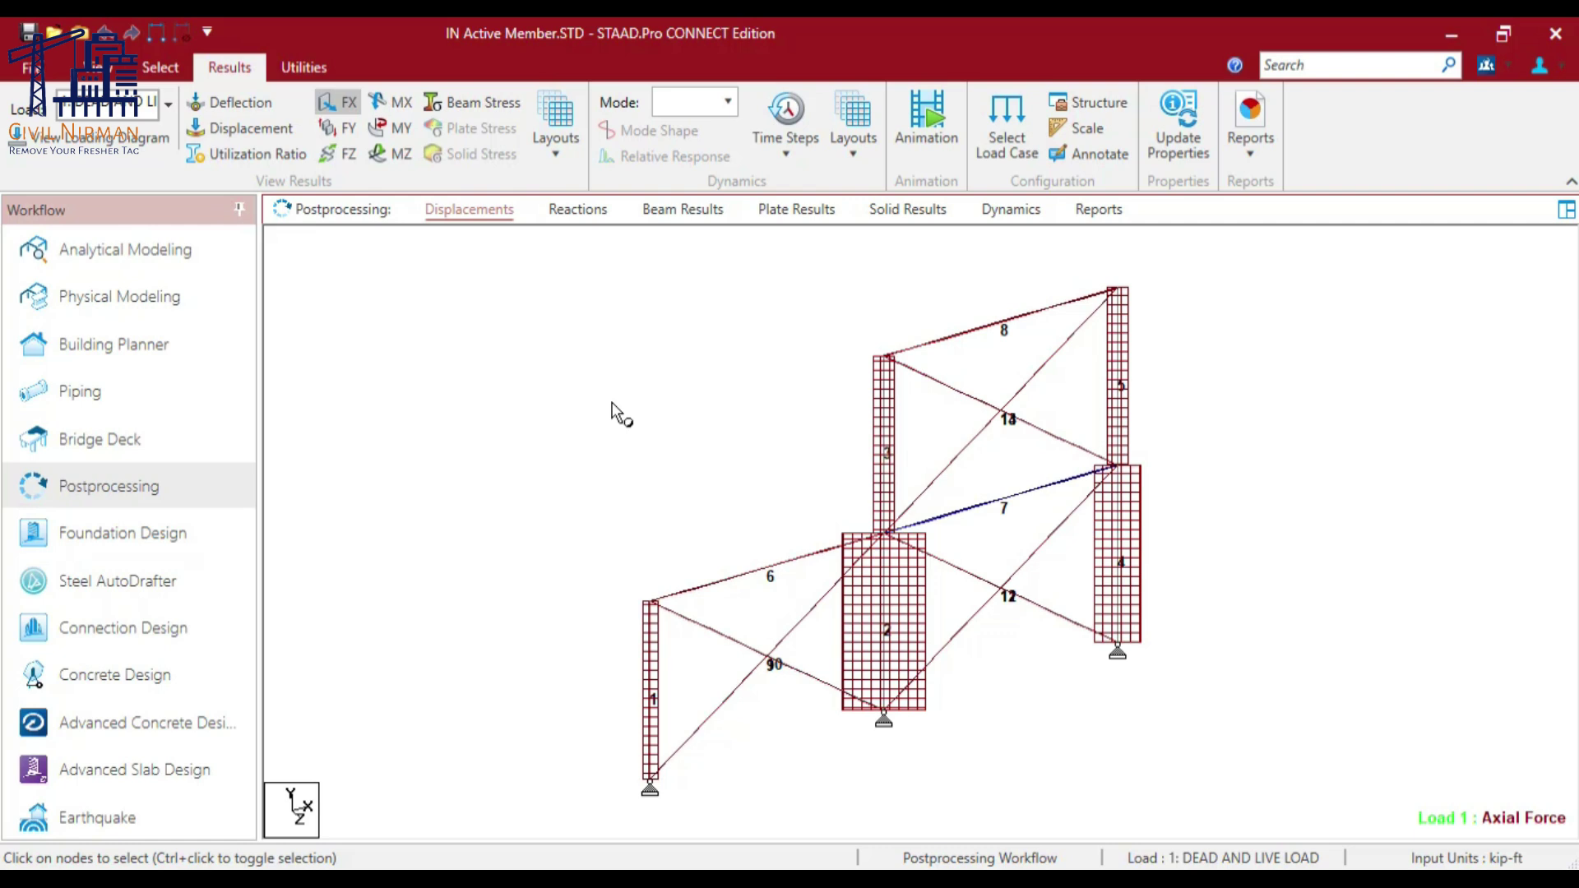
{"action": "middle_click_drag", "start_coordinate": [617, 465], "coordinate": [609, 452]}
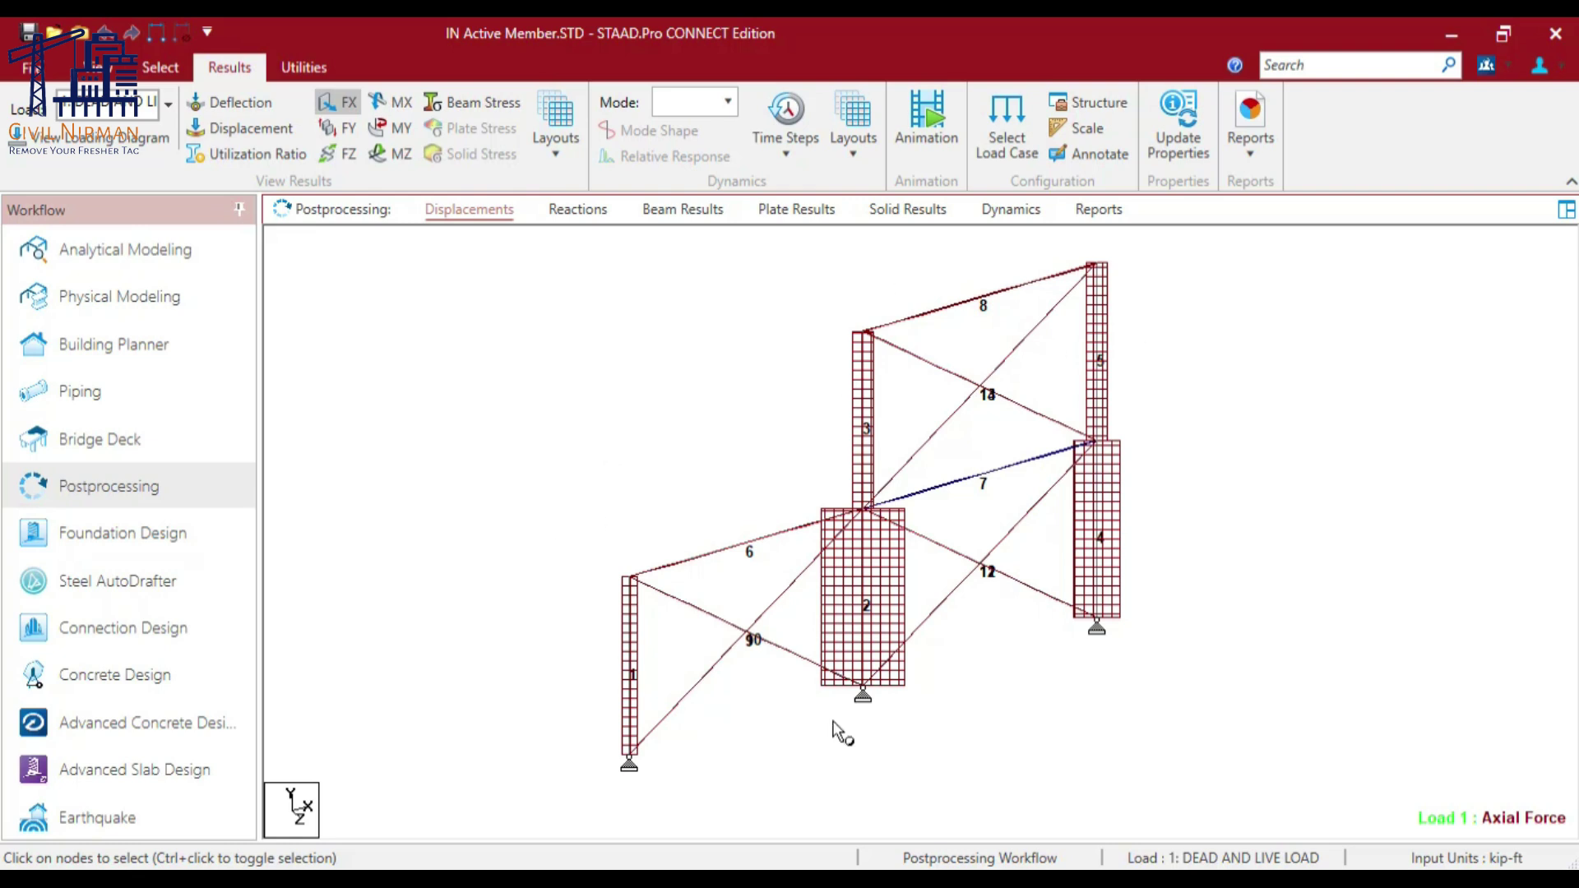
{"action": "middle_click_drag", "start_coordinate": [910, 587], "coordinate": [888, 598]}
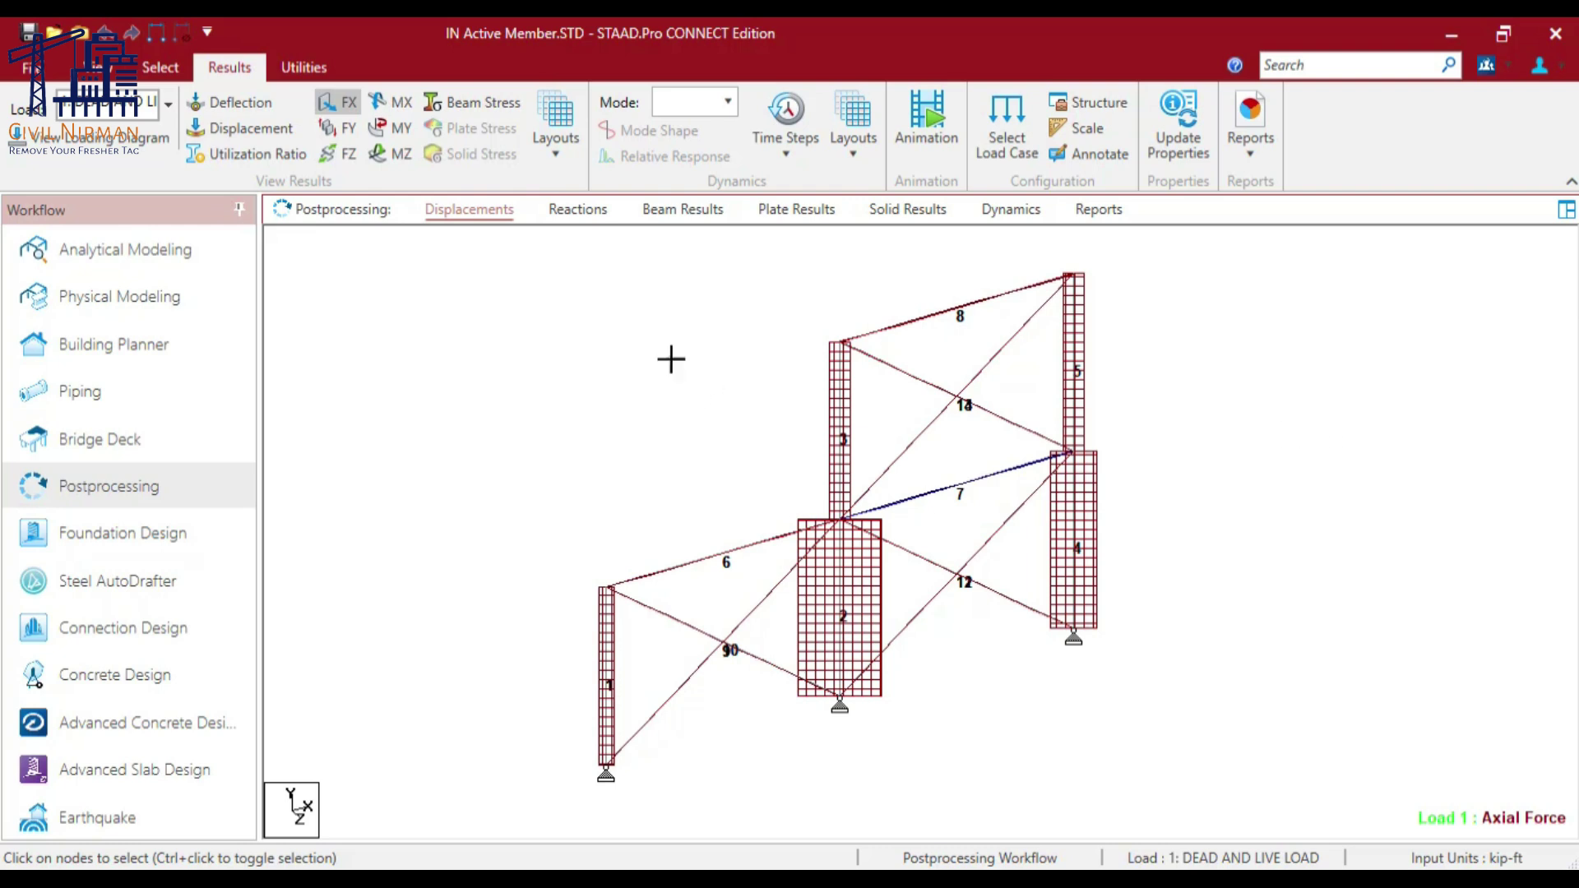
Step: Reopen the command file and uncomment the LOADING 2 WIND FROM LEFT block, from CHANGES and INACTIVE MEMBERS 10 11 13 through PERFORM ANALYSIS
{"action": "left_click", "coordinate": [304, 69]}
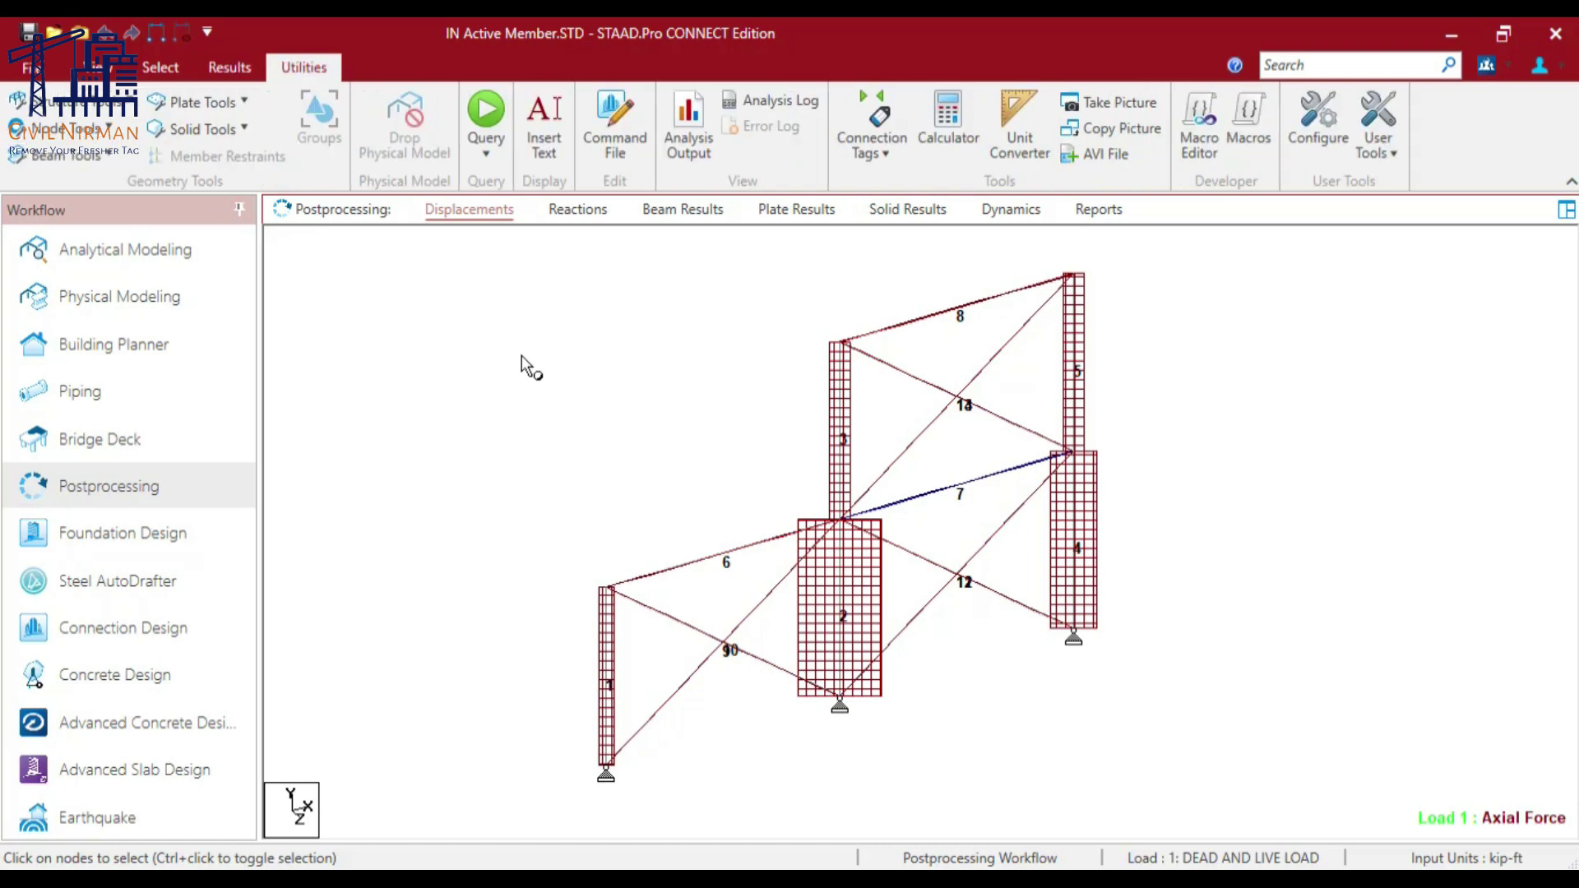
{"action": "left_click", "coordinate": [628, 120]}
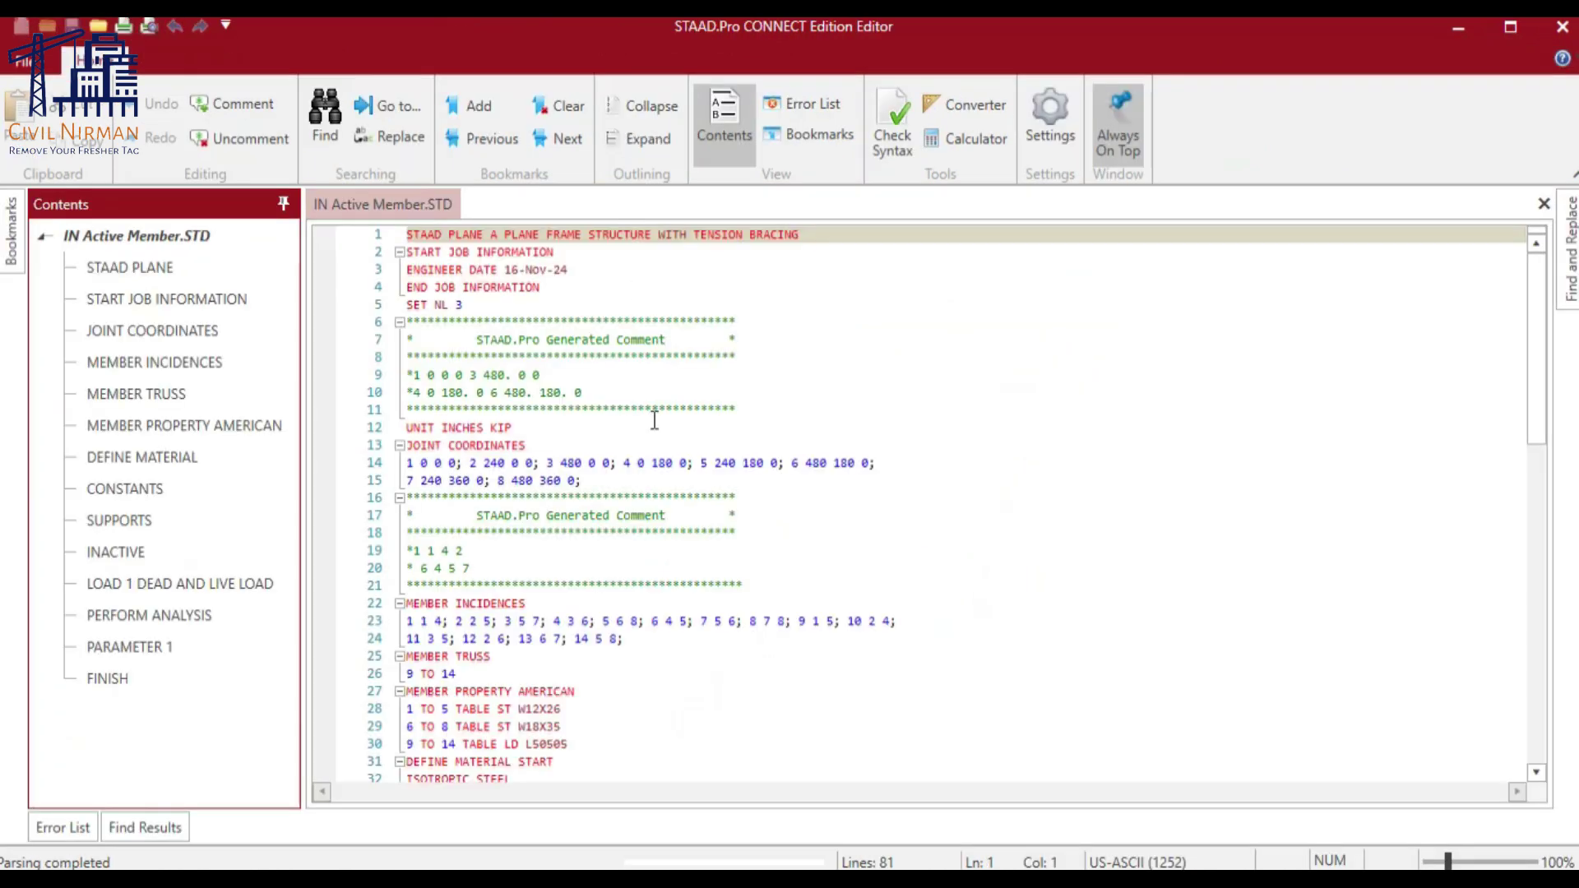
{"action": "scroll", "coordinate": [575, 505], "scroll_direction": "down", "scroll_amount": 12}
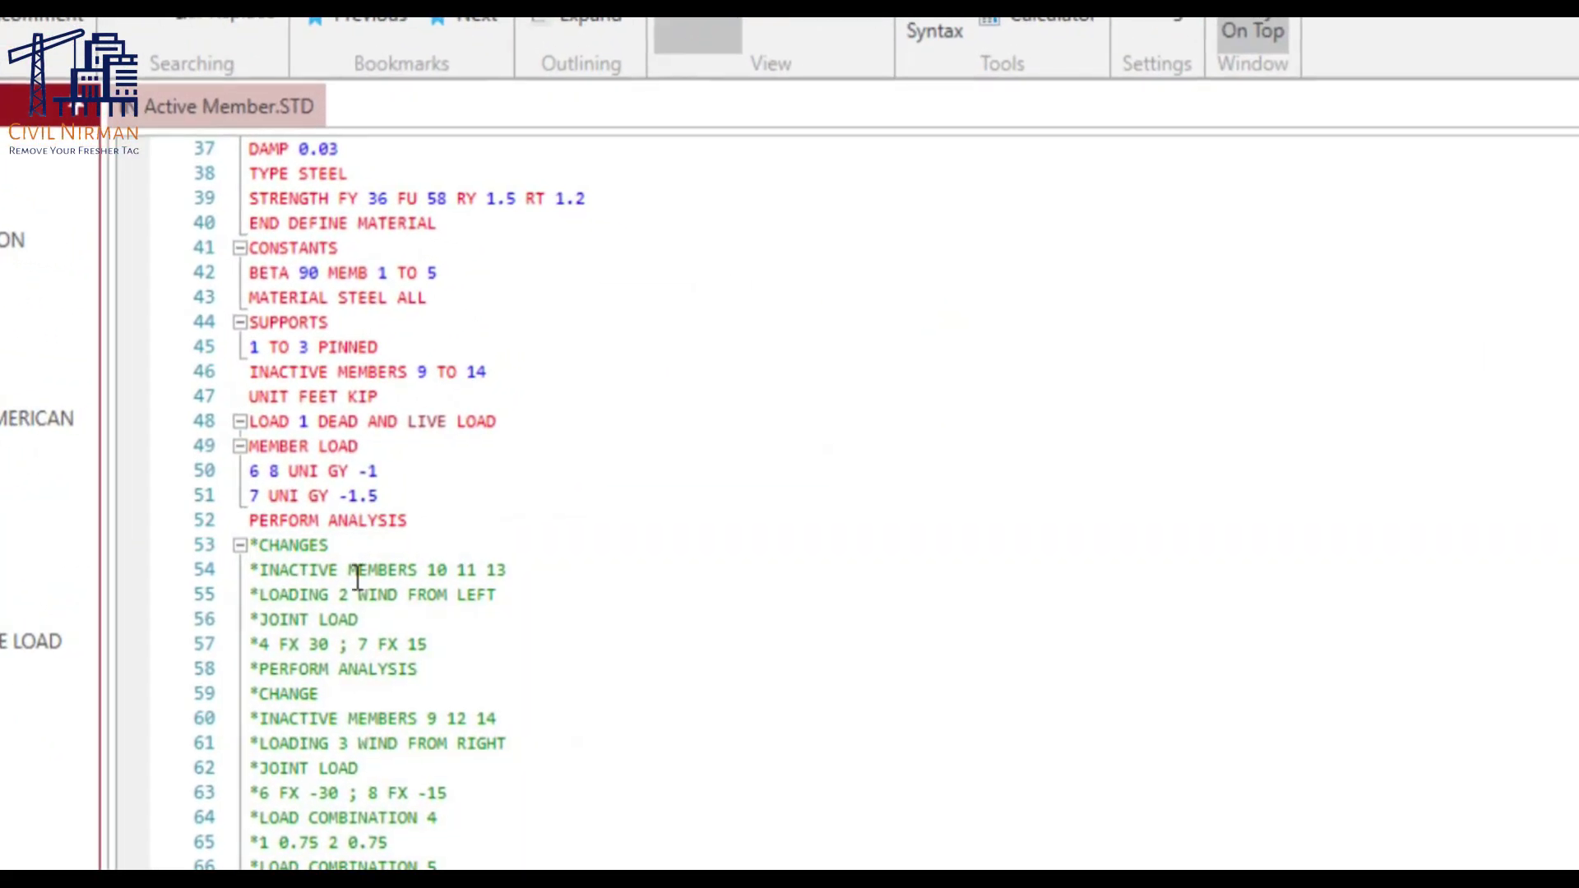
{"action": "left_click", "coordinate": [421, 668]}
{"action": "left_click_drag", "start_coordinate": [419, 668], "coordinate": [240, 539]}
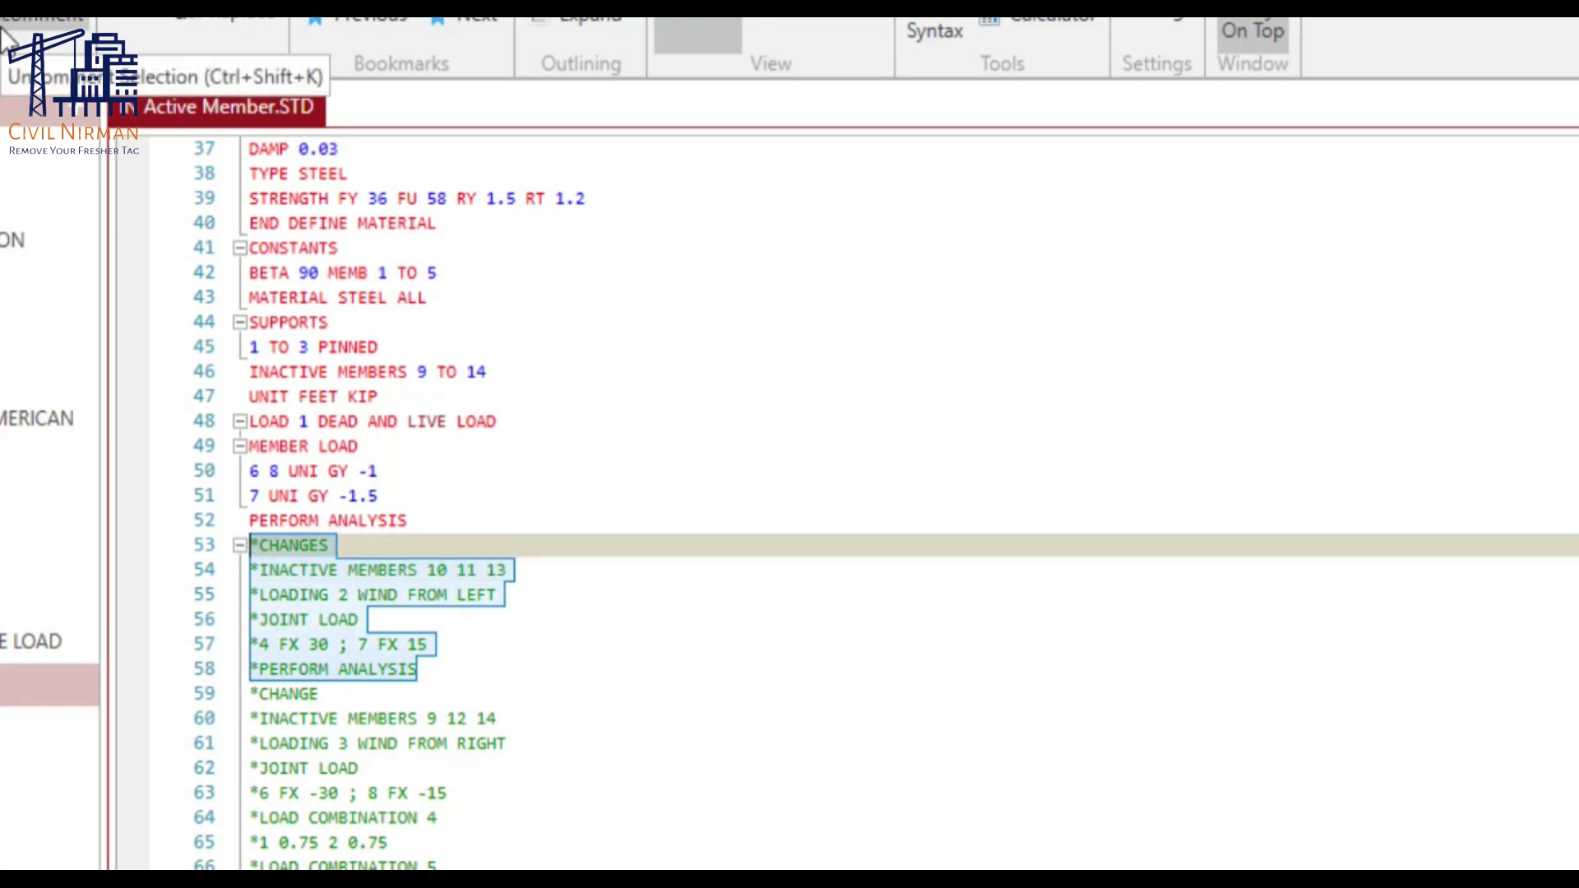
{"action": "left_click", "coordinate": [4, 37]}
{"action": "left_click", "coordinate": [355, 544]}
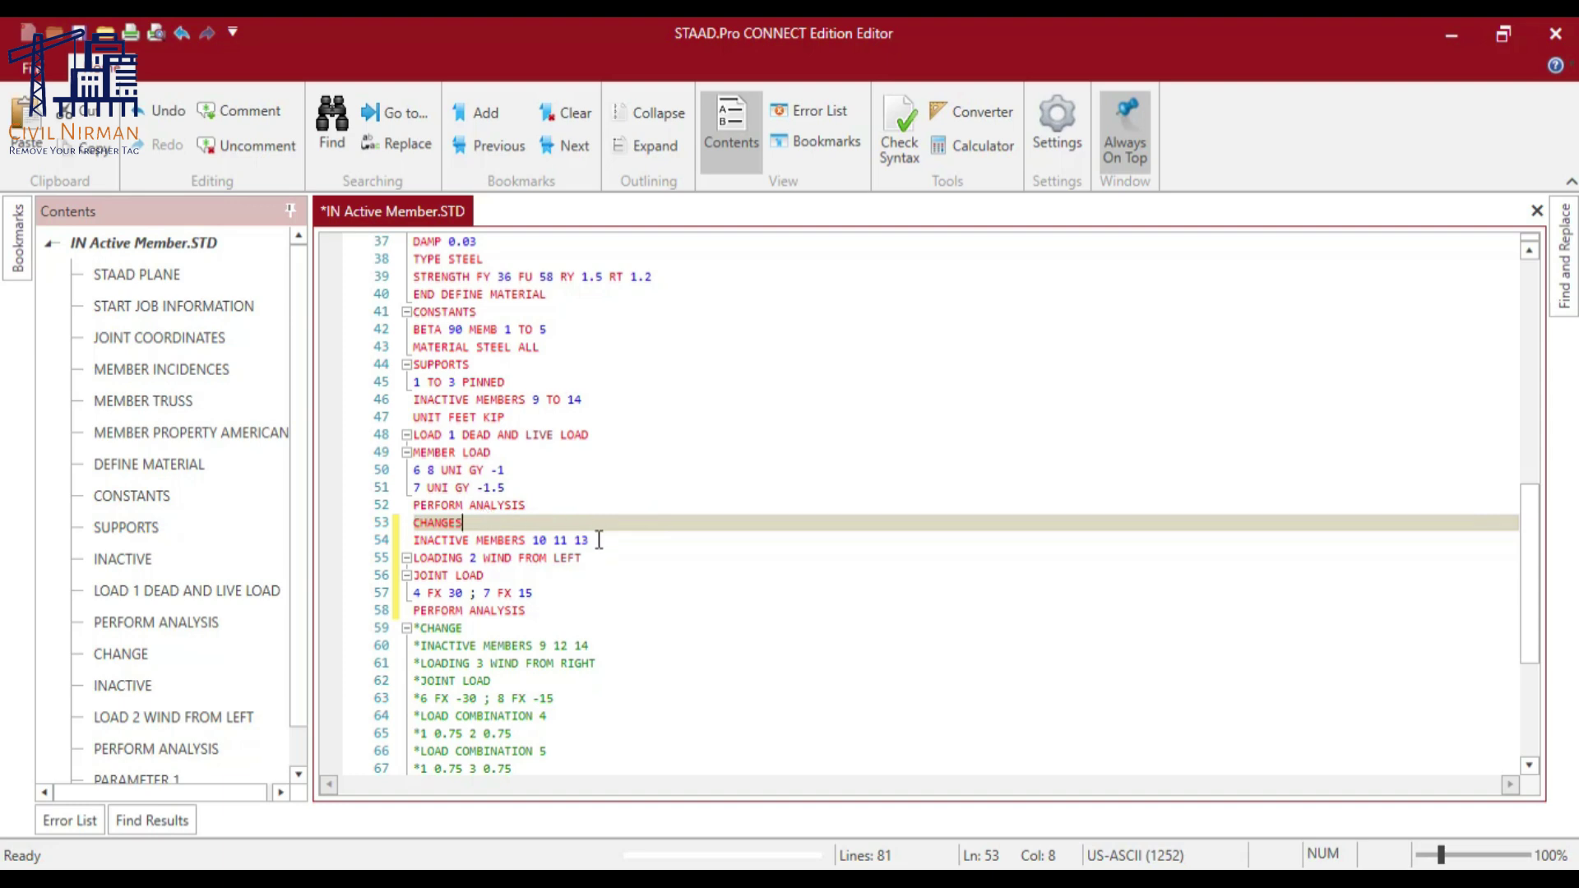
Step: Check the INACTIVE MEMBERS 10 11 13 and joint load lines of the wind-from-left block and save the command file
{"action": "left_click", "coordinate": [598, 540]}
{"action": "left_click_drag", "start_coordinate": [535, 539], "coordinate": [425, 539]}
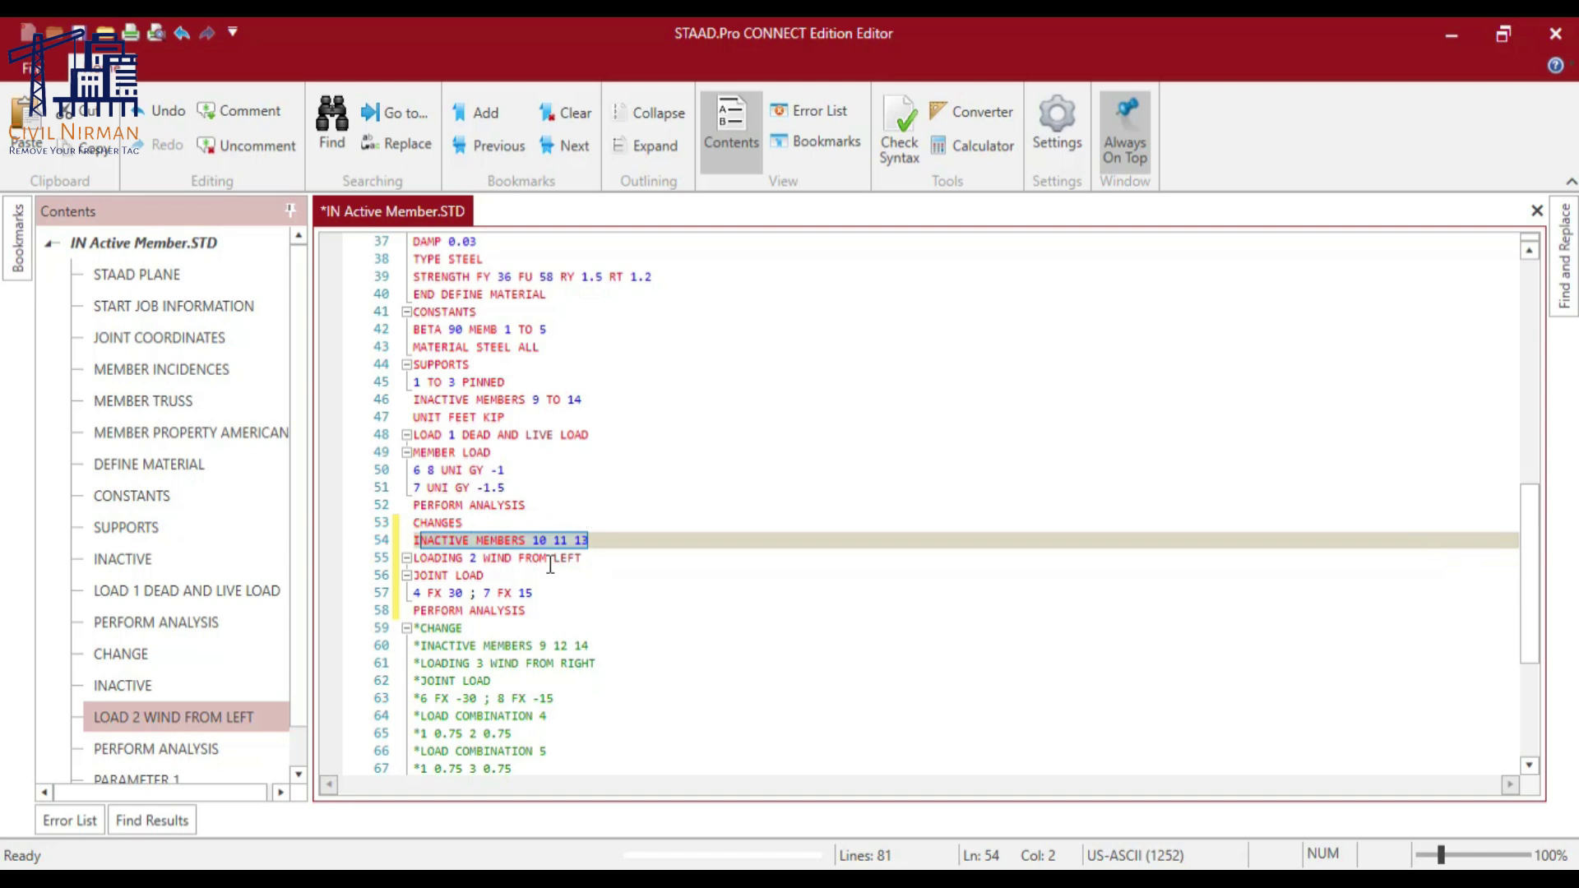
{"action": "left_click", "coordinate": [522, 574]}
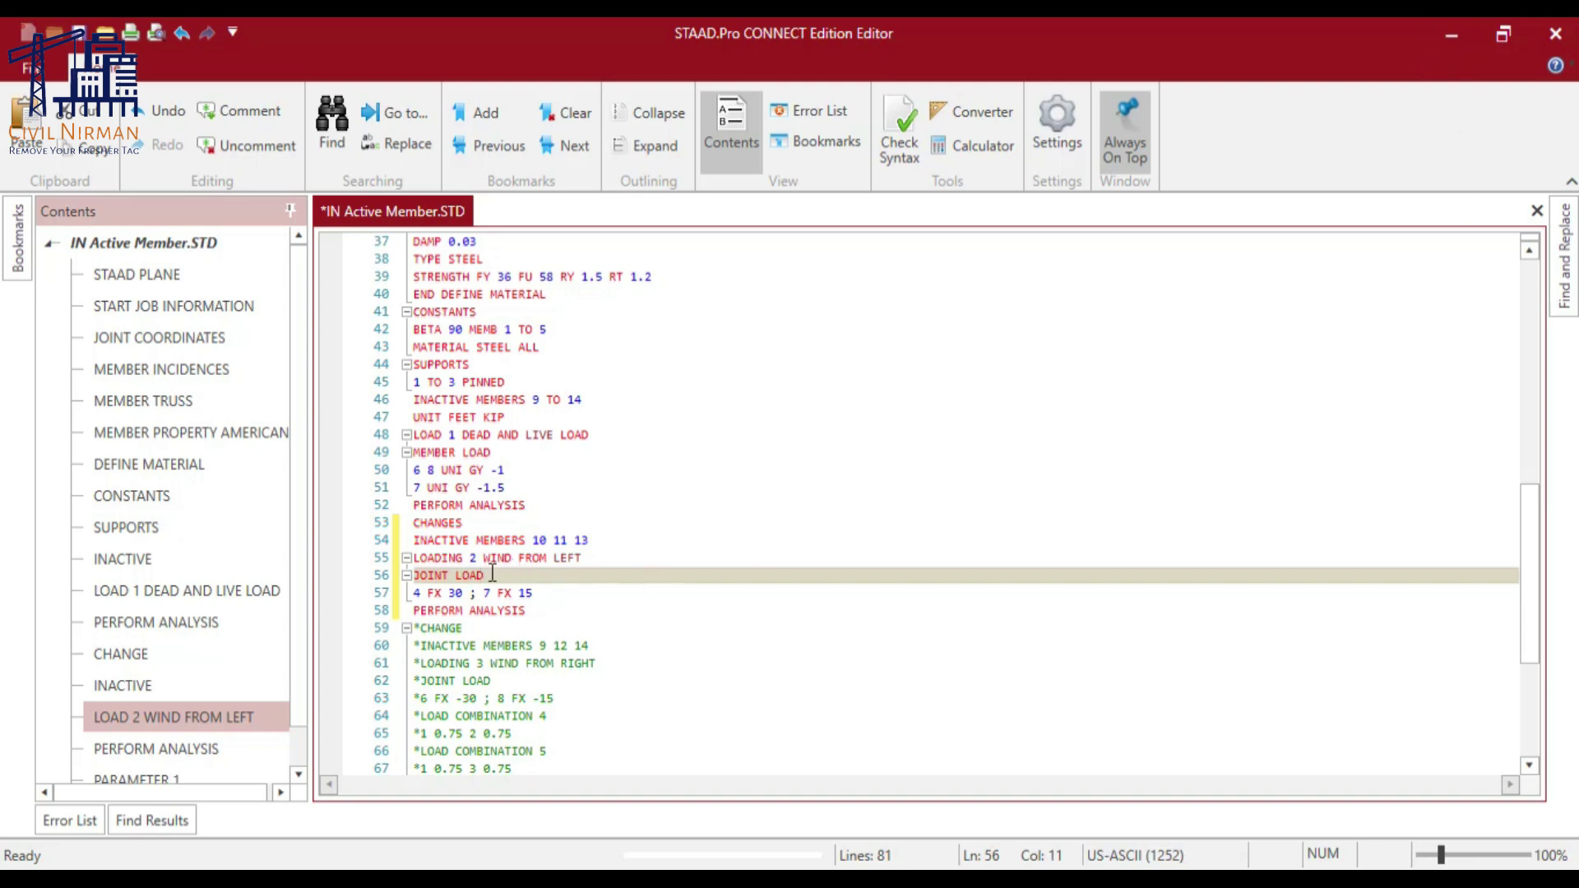
{"action": "key", "text": "ctrl+s"}
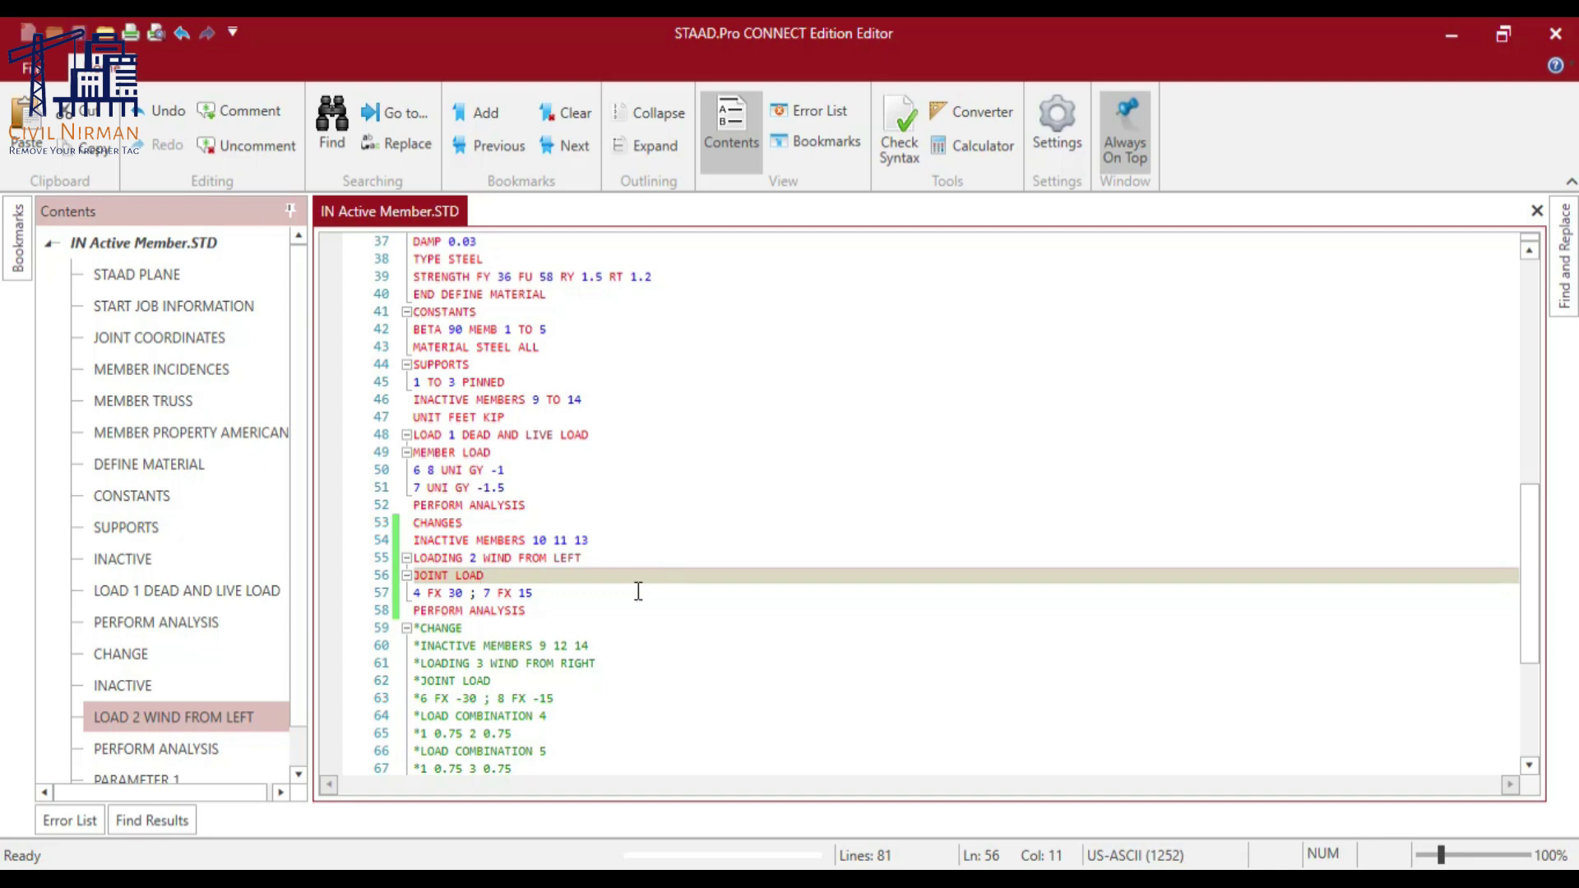
Step: Close the command file editor and return to the Analytical Modeling workflow
{"action": "left_click", "coordinate": [1452, 35]}
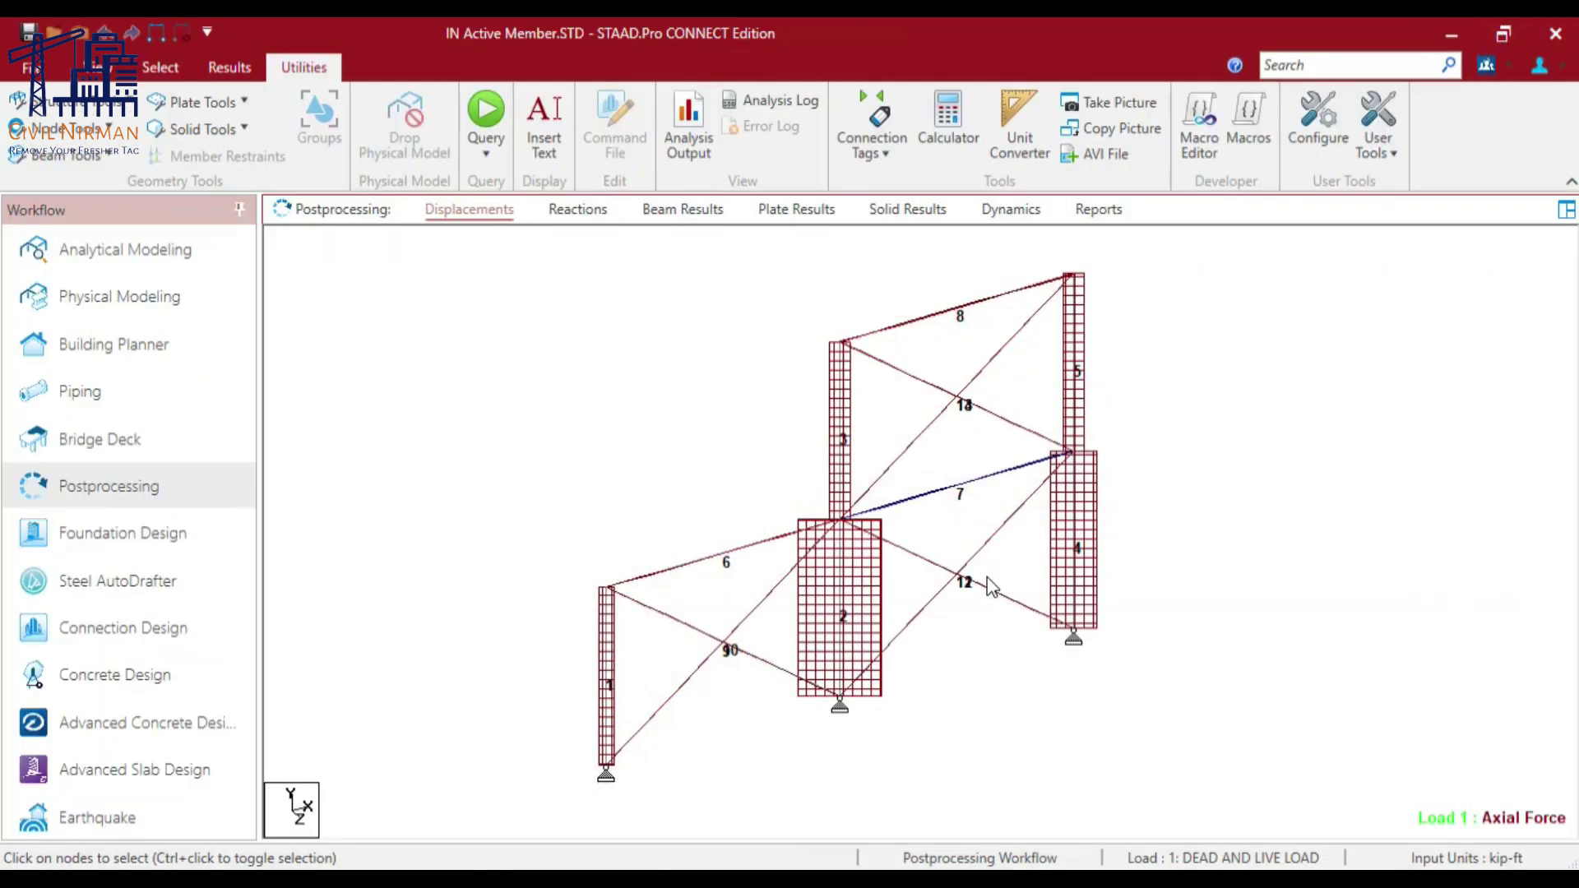
{"action": "left_click", "coordinate": [113, 250]}
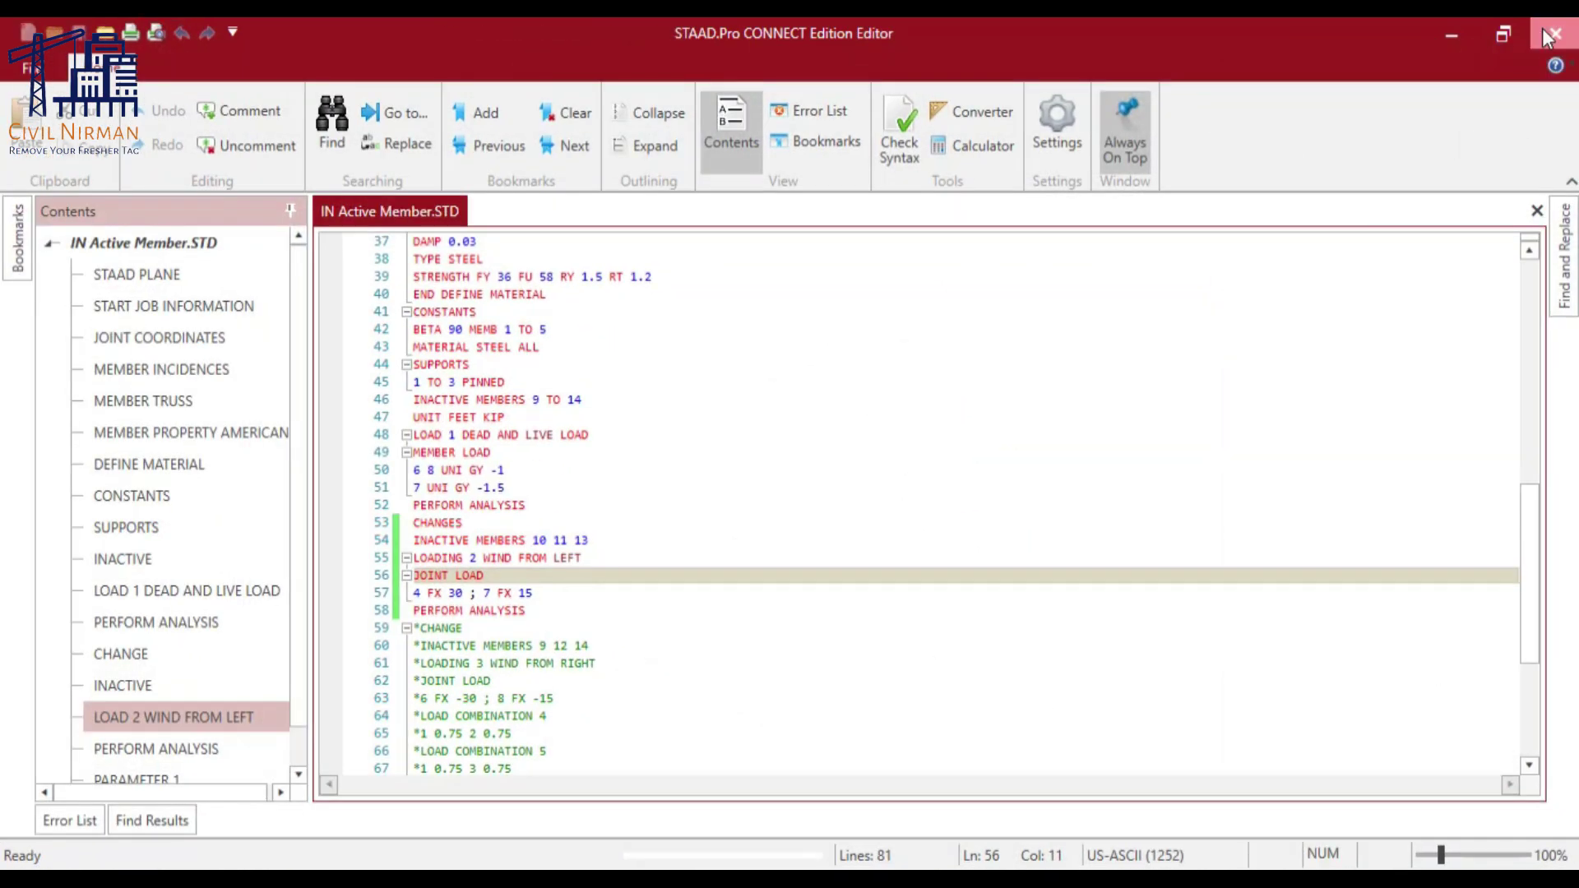
{"action": "left_click", "coordinate": [1555, 33]}
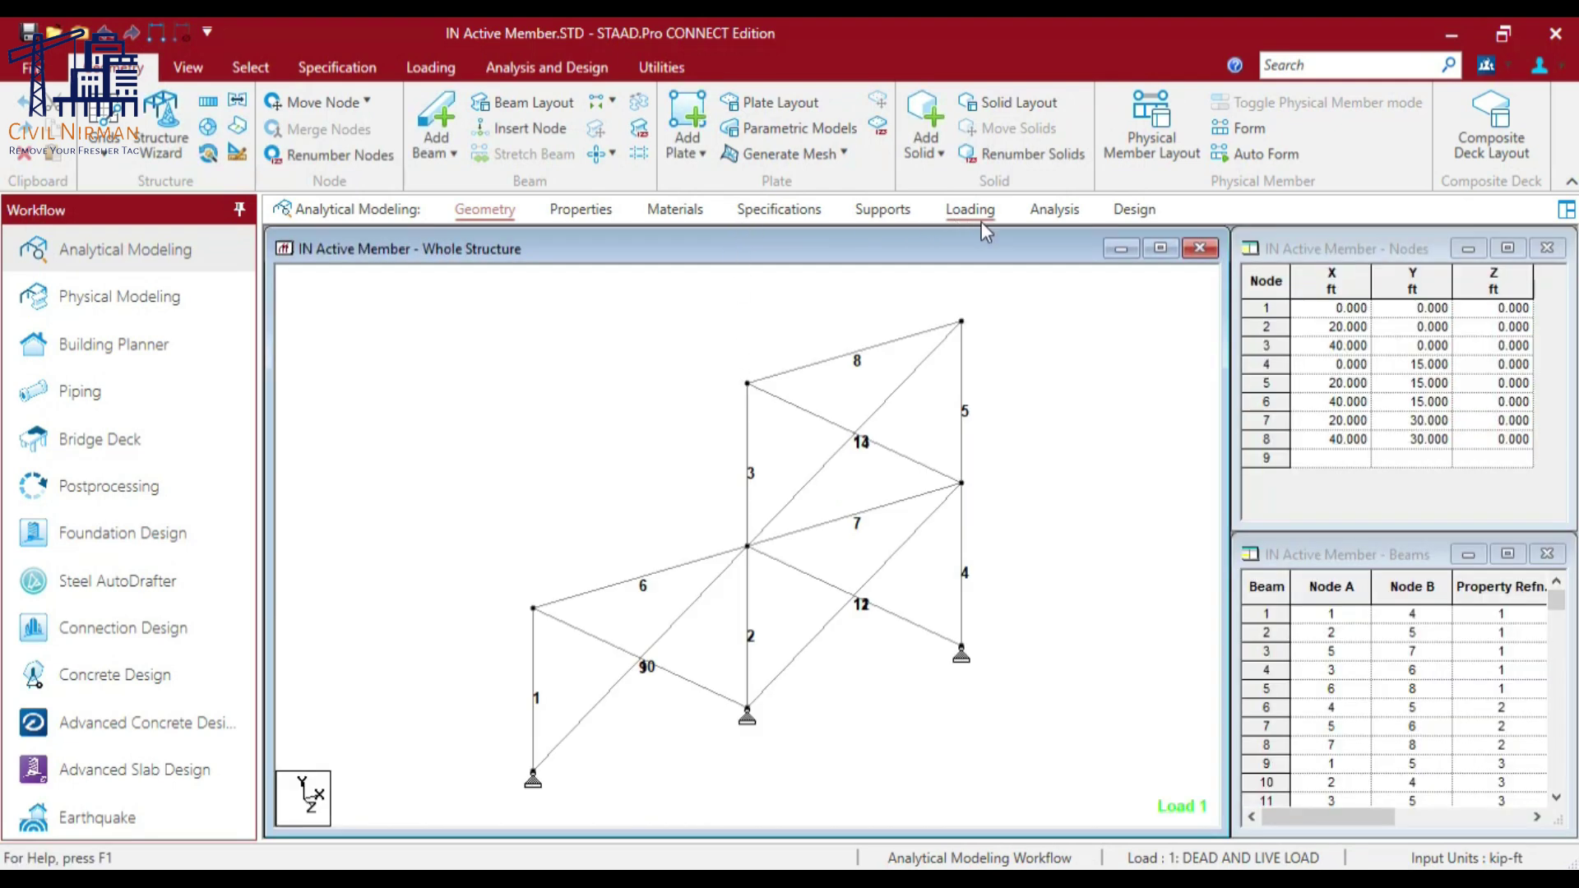
Step: Inspect the FX 30 and FX 15 joint loads of load case 2 WIND FROM LEFT on the structure
{"action": "left_click", "coordinate": [979, 219]}
{"action": "left_click", "coordinate": [1202, 294]}
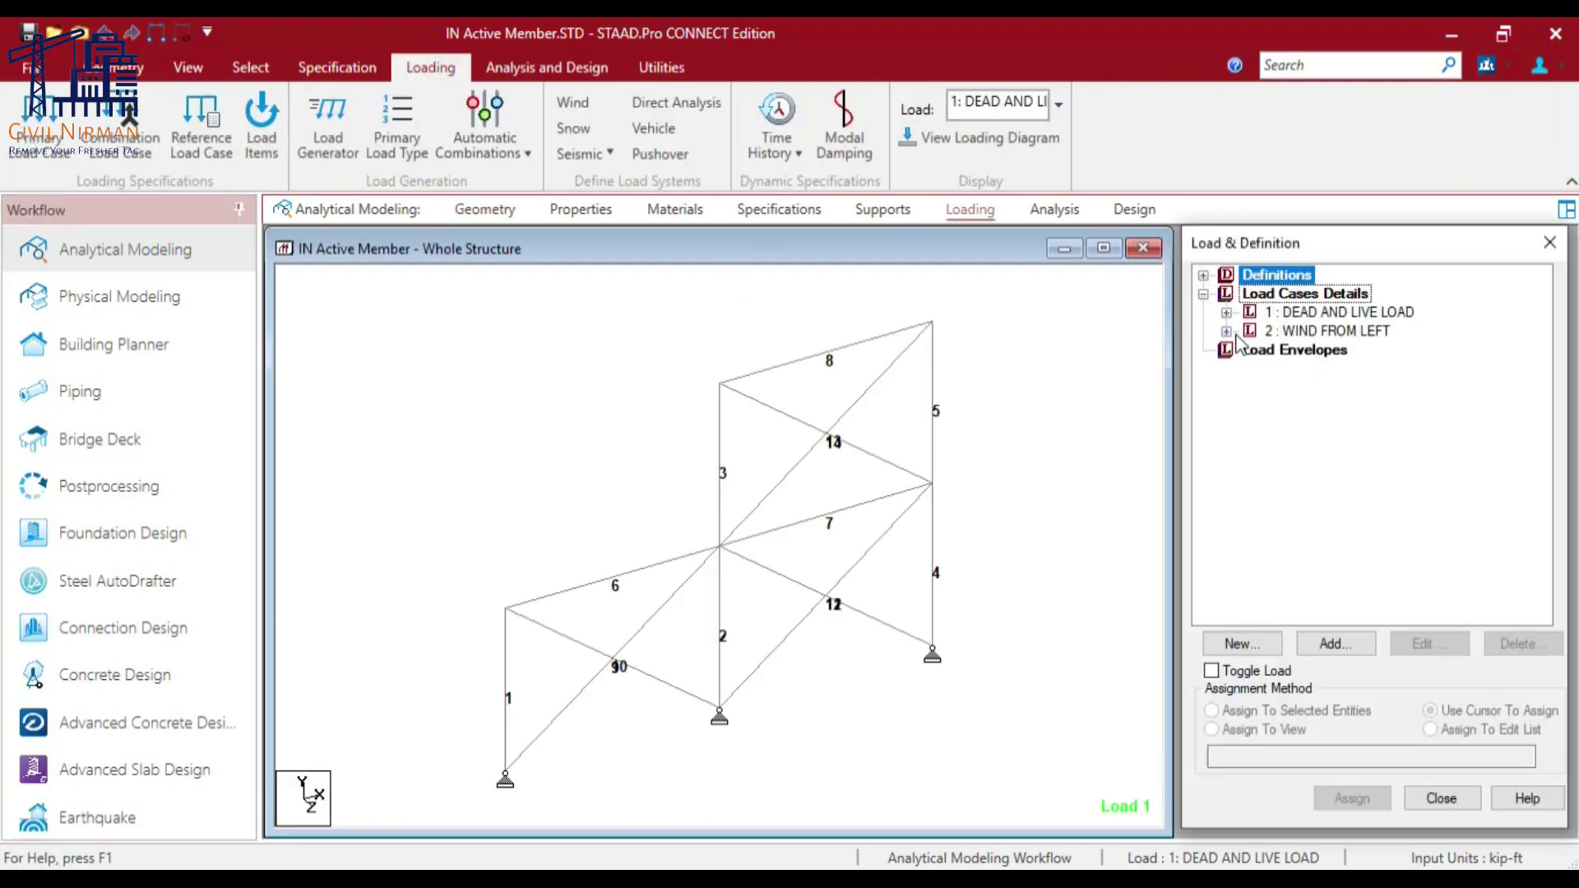
{"action": "left_click", "coordinate": [1226, 331]}
{"action": "left_click", "coordinate": [1318, 350]}
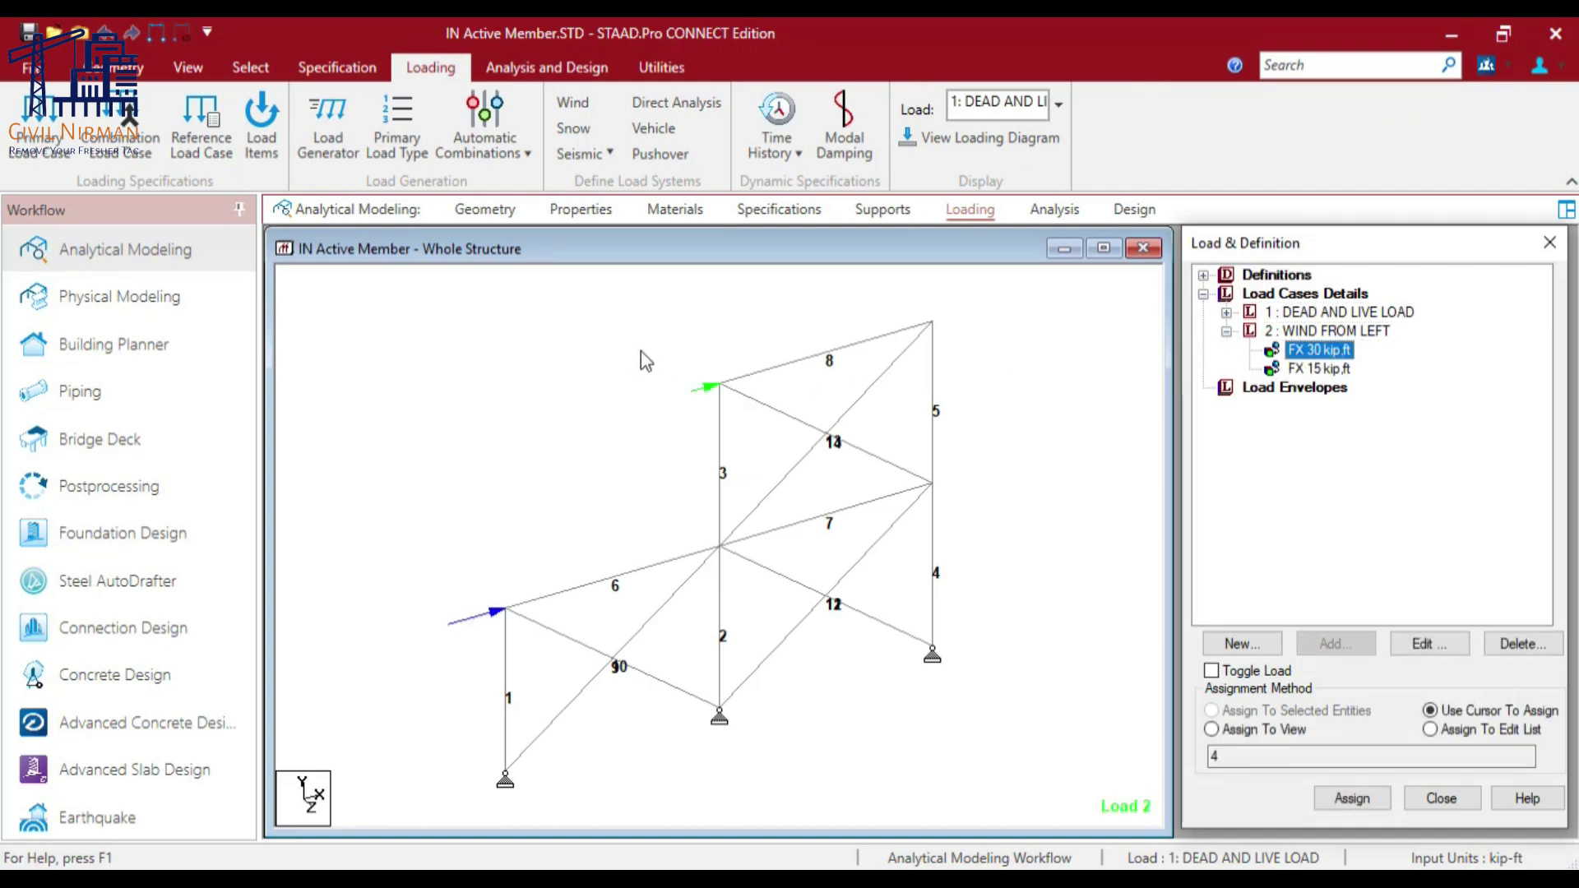
{"action": "left_click", "coordinate": [661, 352]}
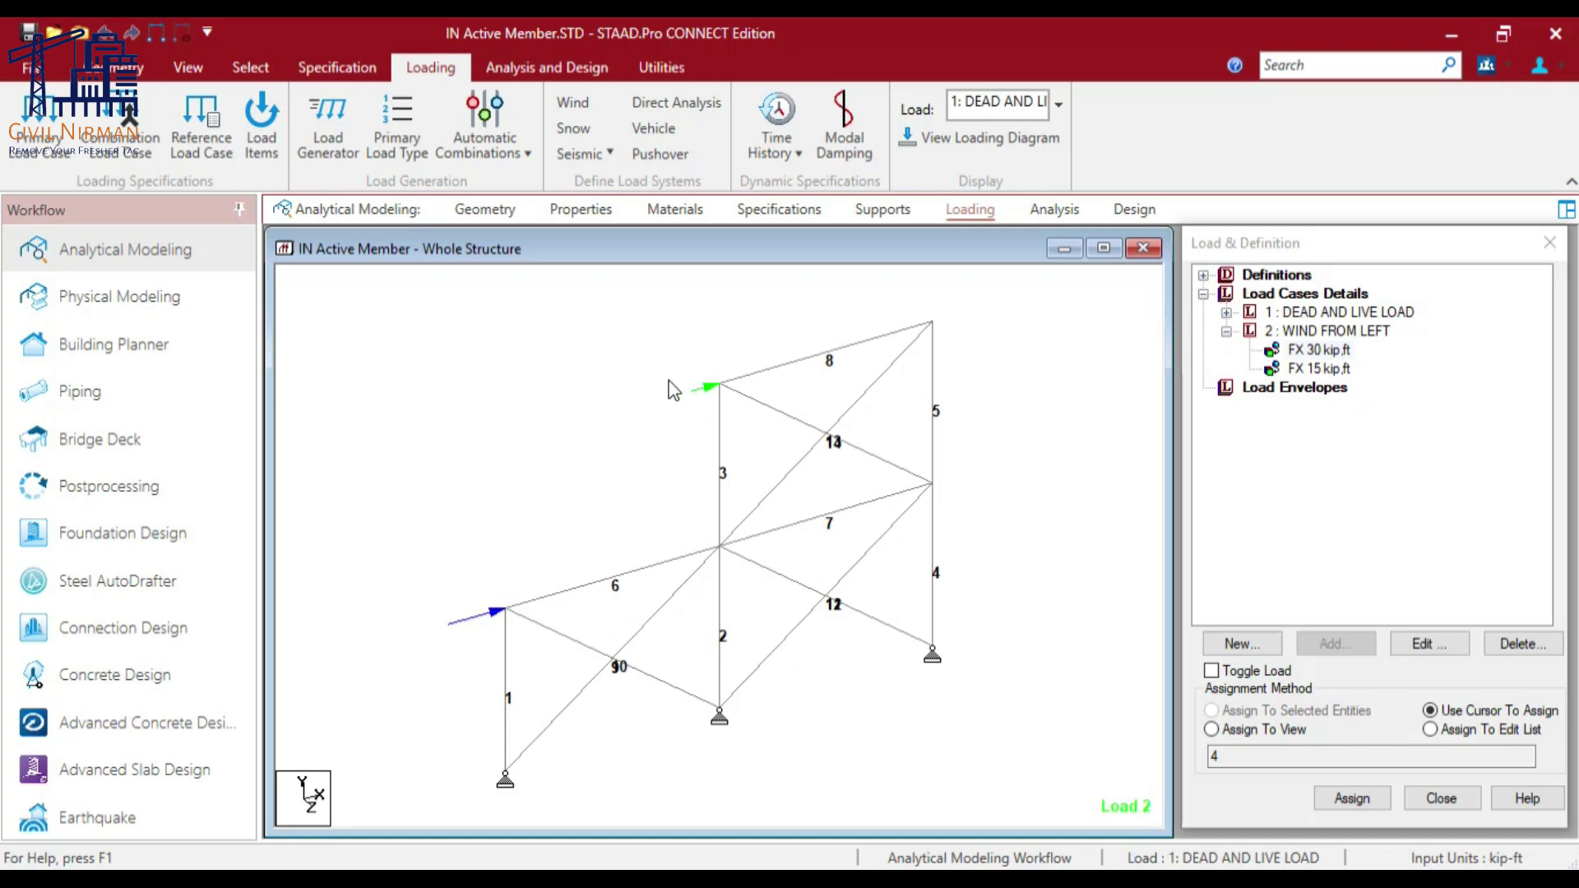
{"action": "left_click", "coordinate": [1313, 353]}
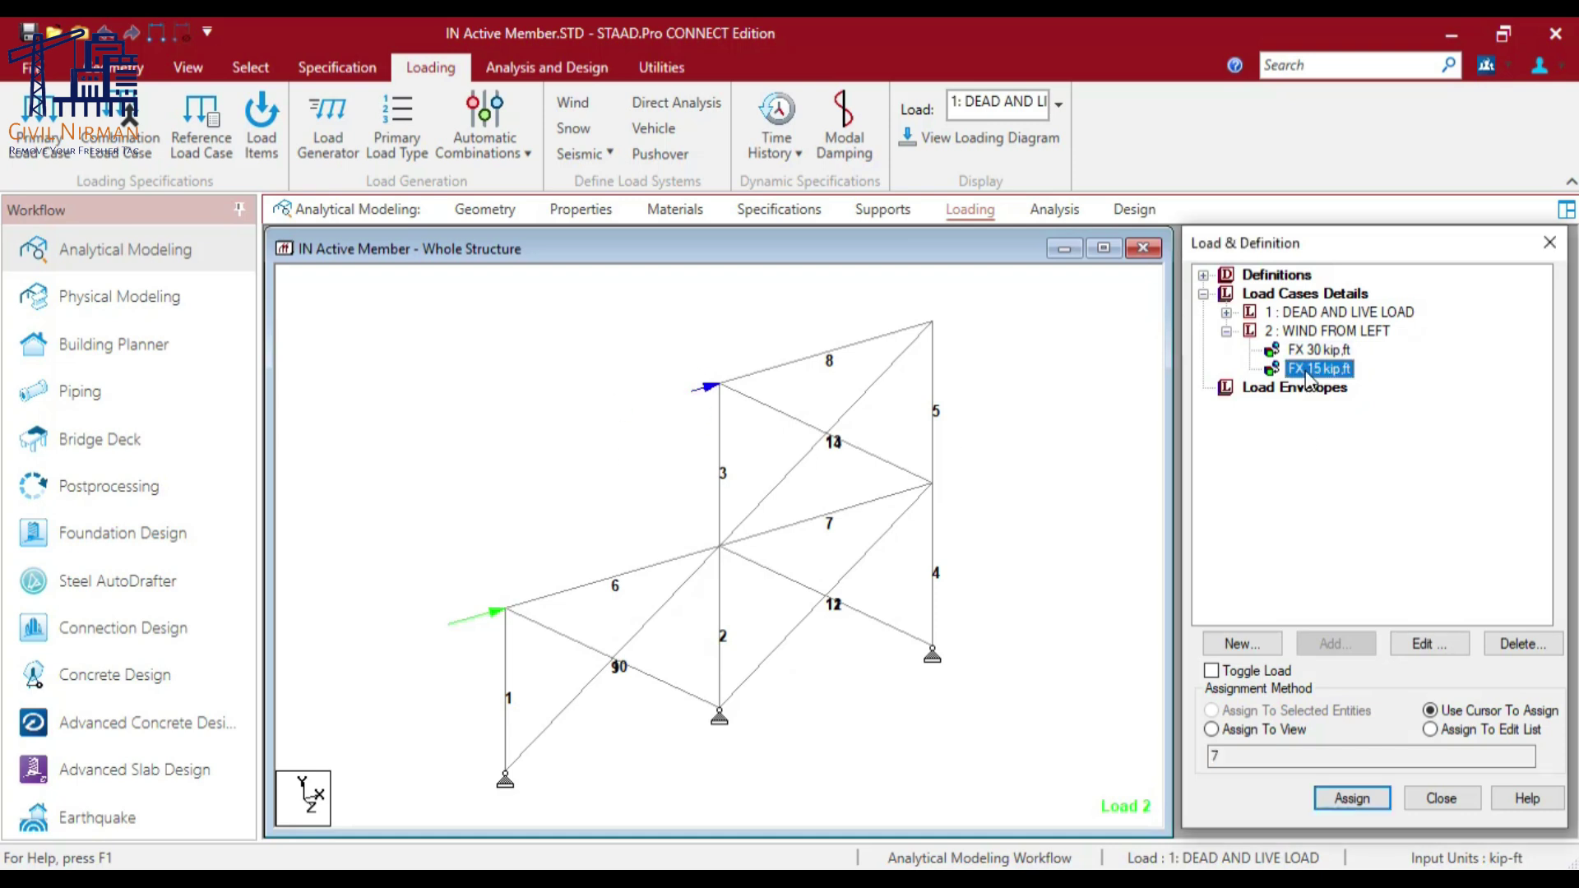
{"action": "left_click", "coordinate": [1318, 368]}
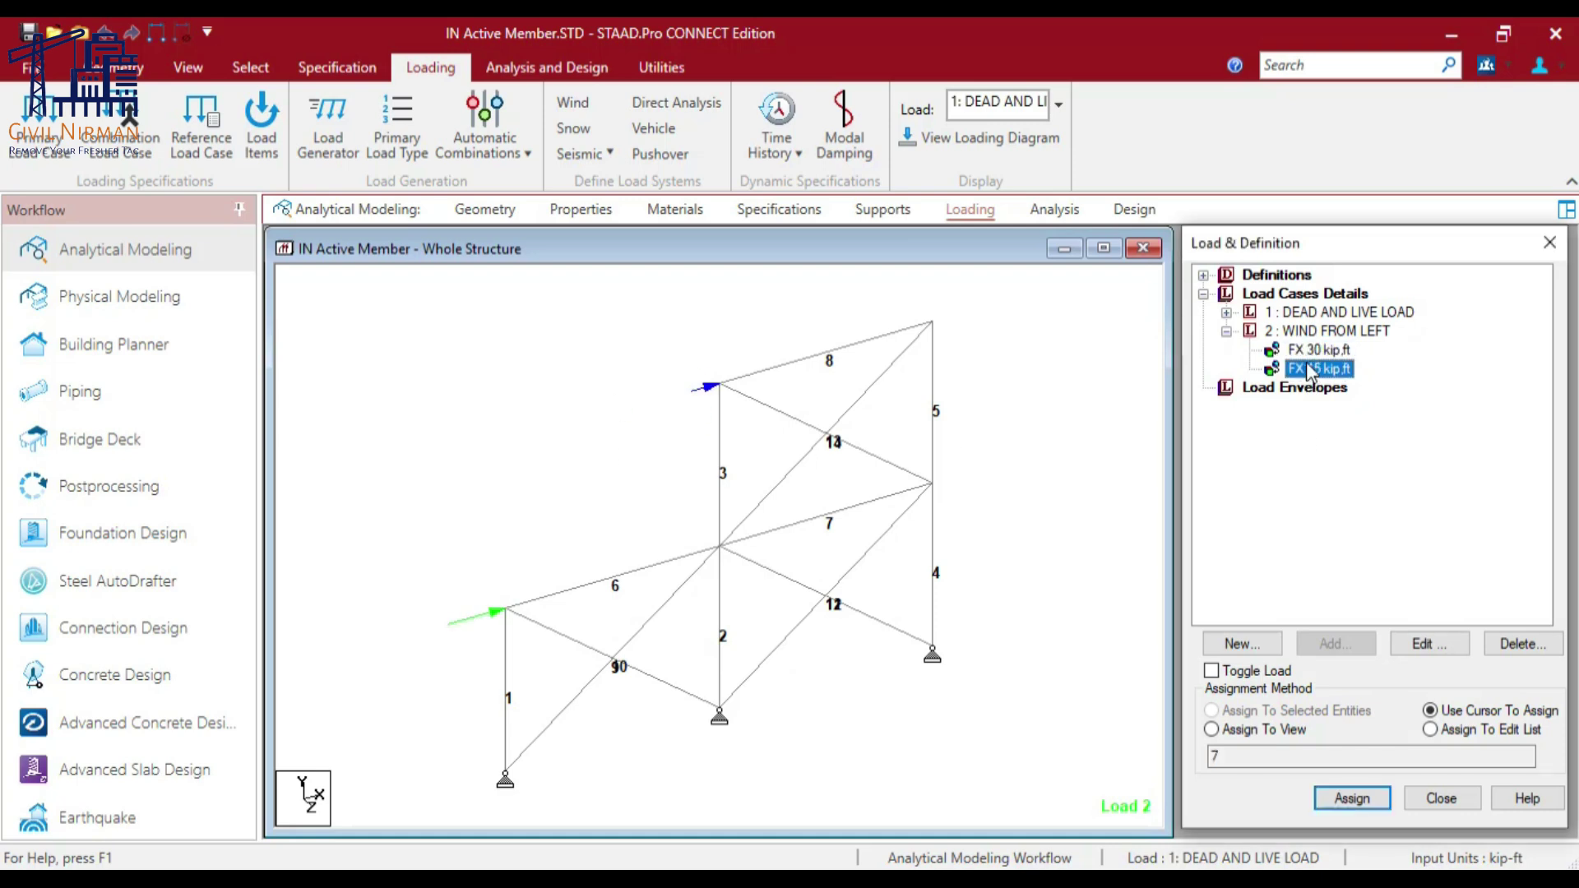
Step: Change the label settings so the beam numbers align with their members, and display the node numbers
{"action": "left_click", "coordinate": [1052, 549]}
{"action": "right_click", "coordinate": [1018, 535]}
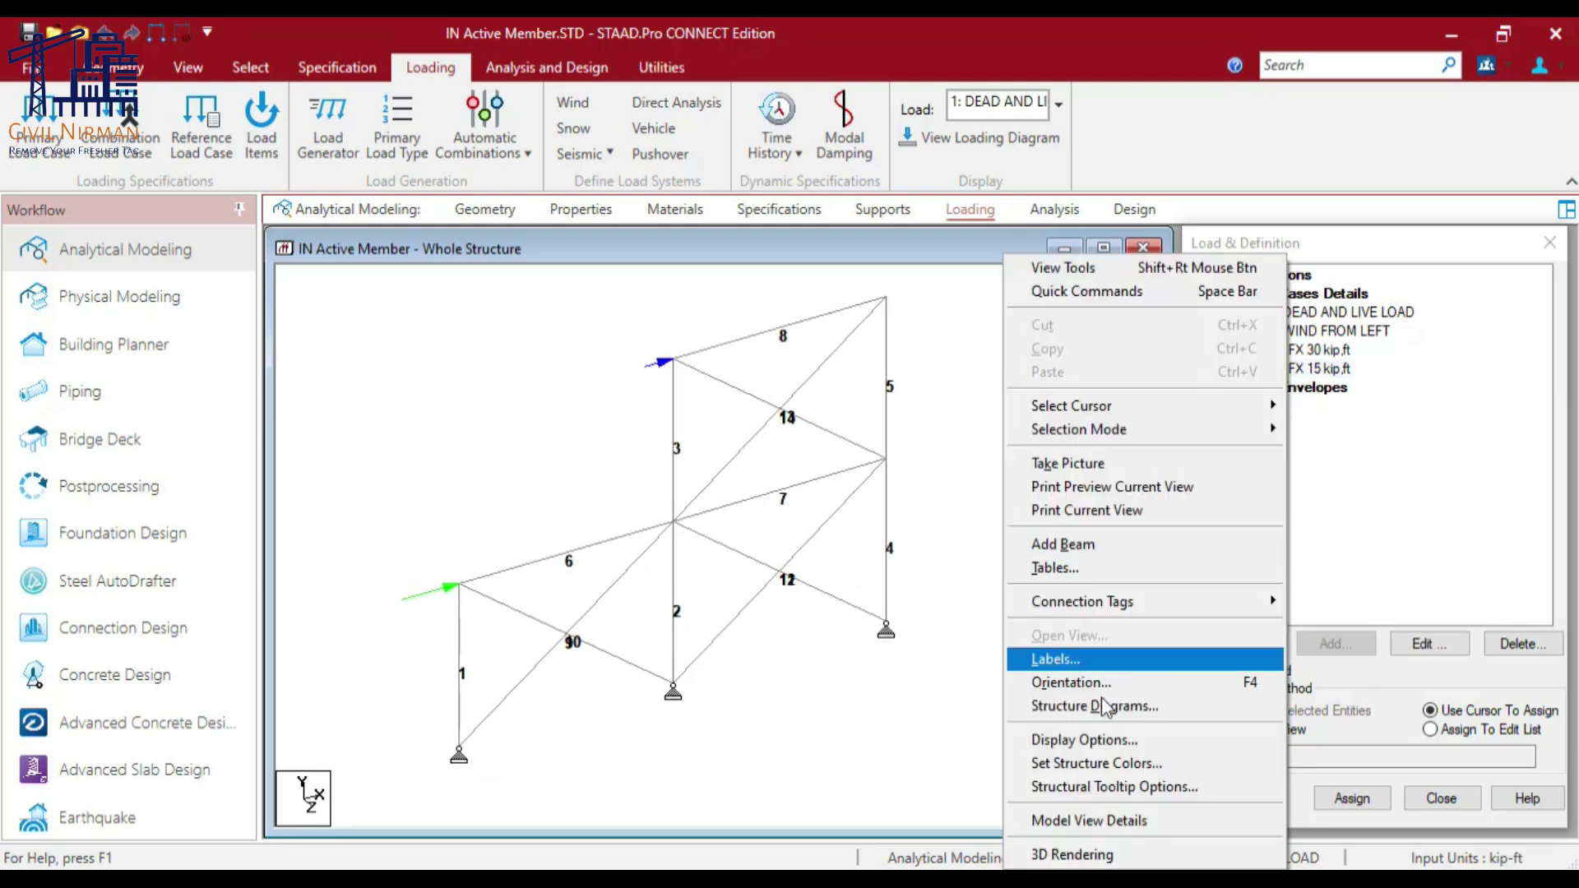
{"action": "left_click", "coordinate": [1069, 656]}
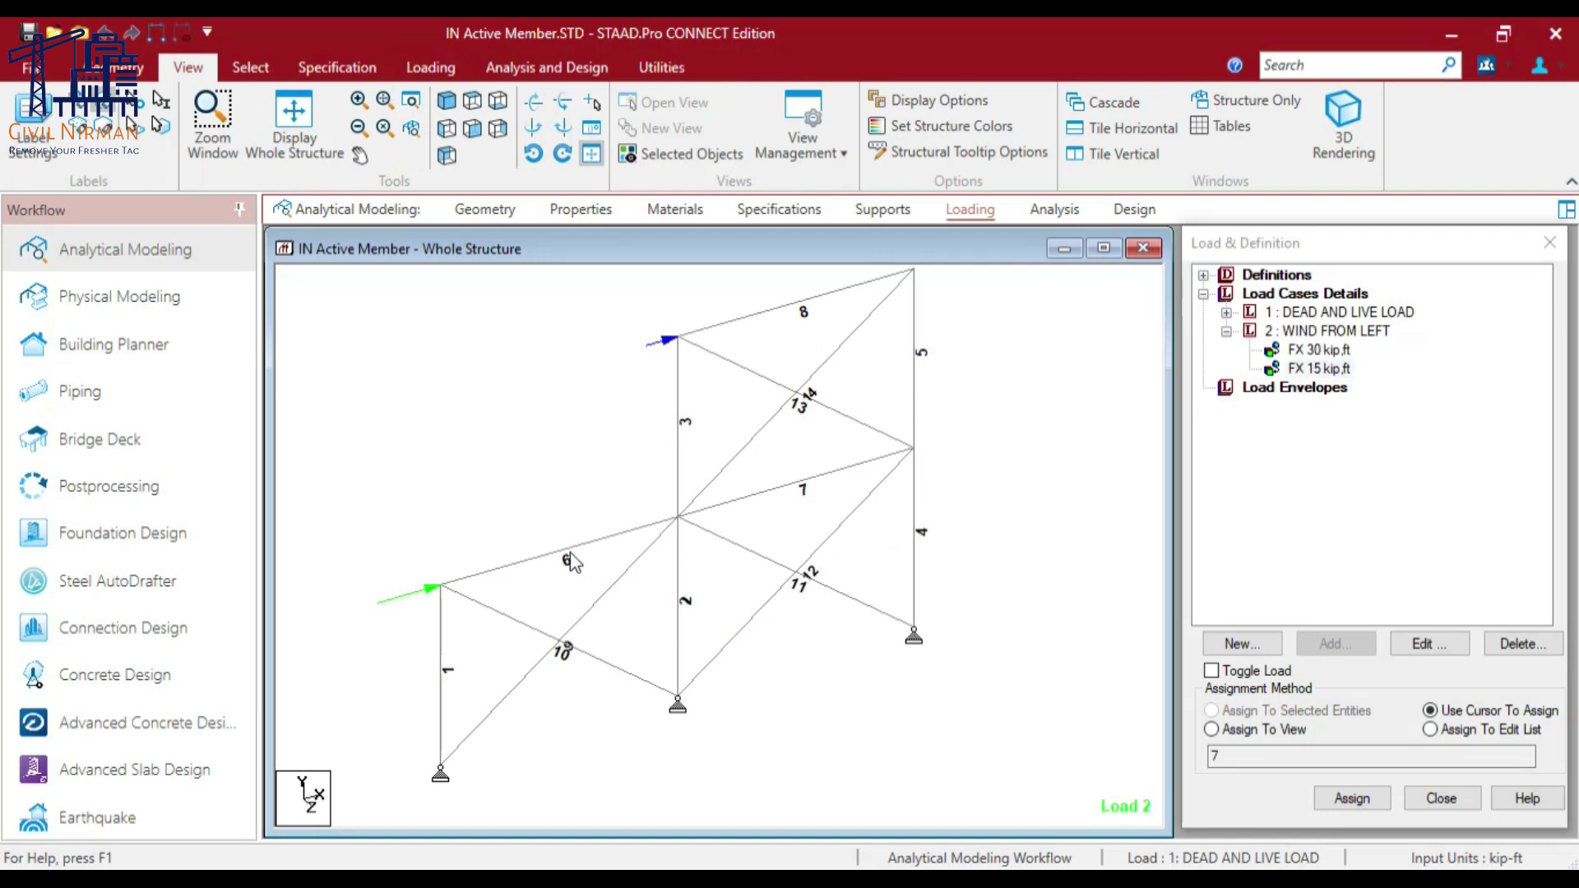
{"action": "key", "text": "shift+n"}
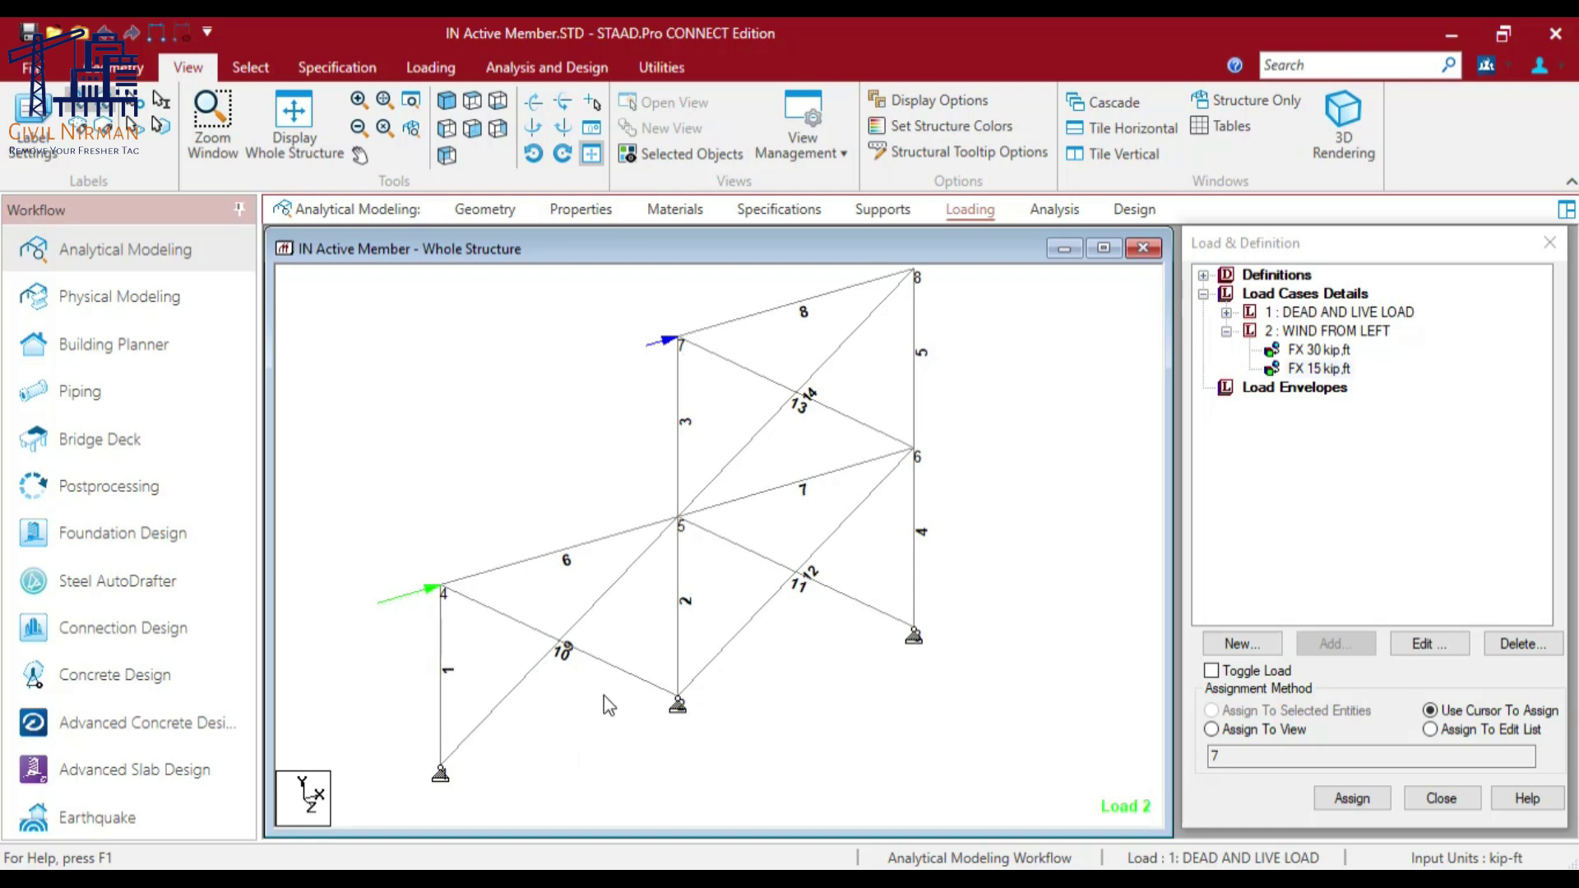
Step: Examine diagonal braces 10, 11, 12 and 13 in the model against the wind-from-left loads
{"action": "left_click", "coordinate": [535, 630]}
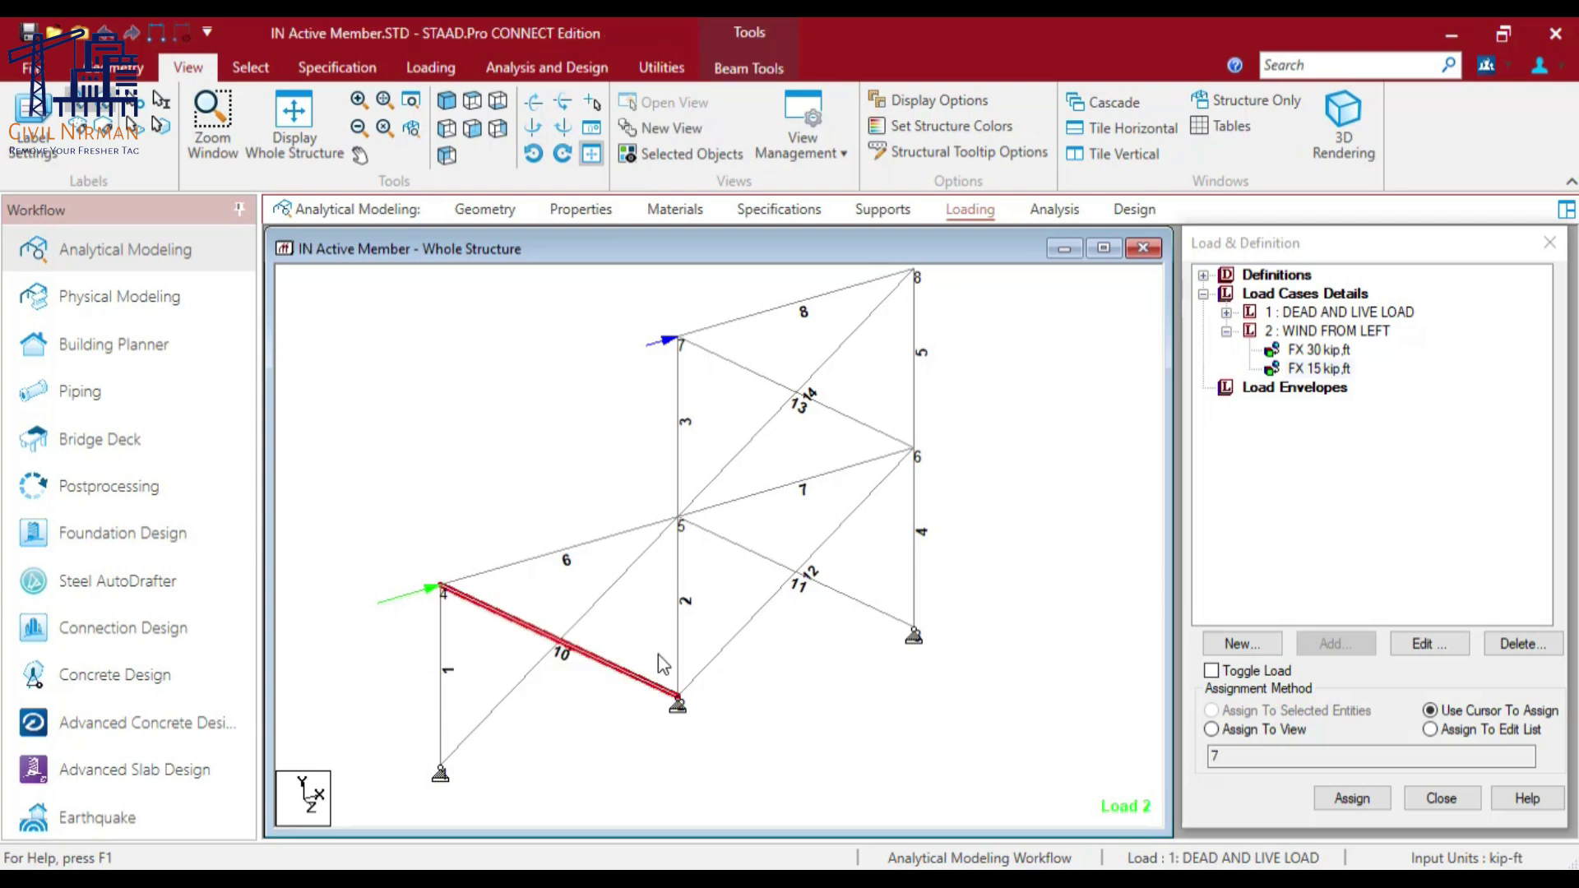
{"action": "left_click", "coordinate": [781, 573]}
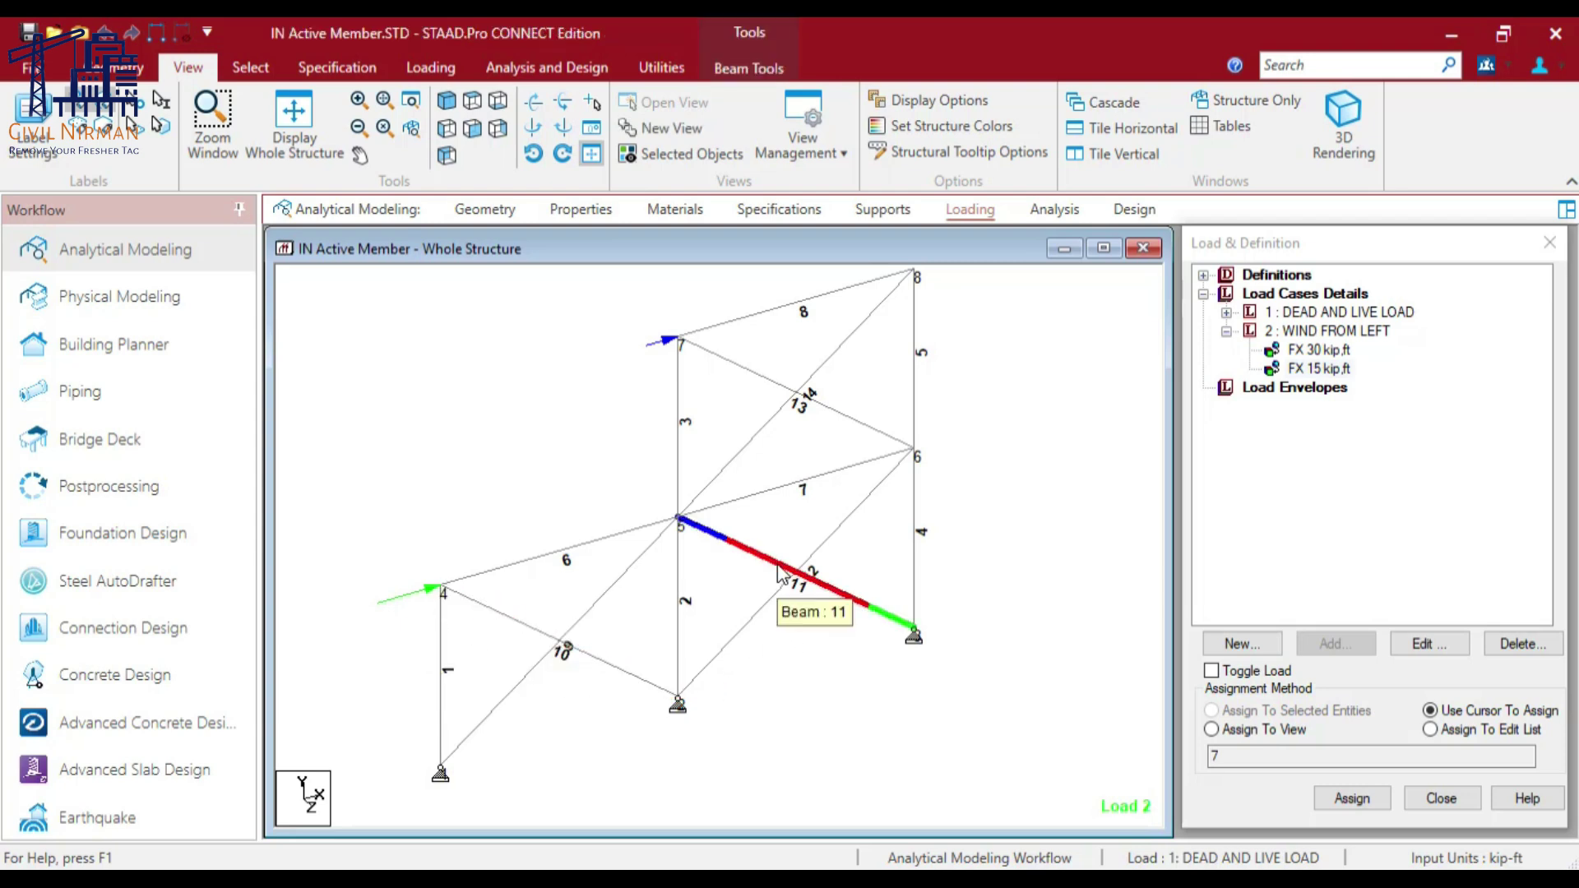
{"action": "left_click", "coordinate": [753, 623]}
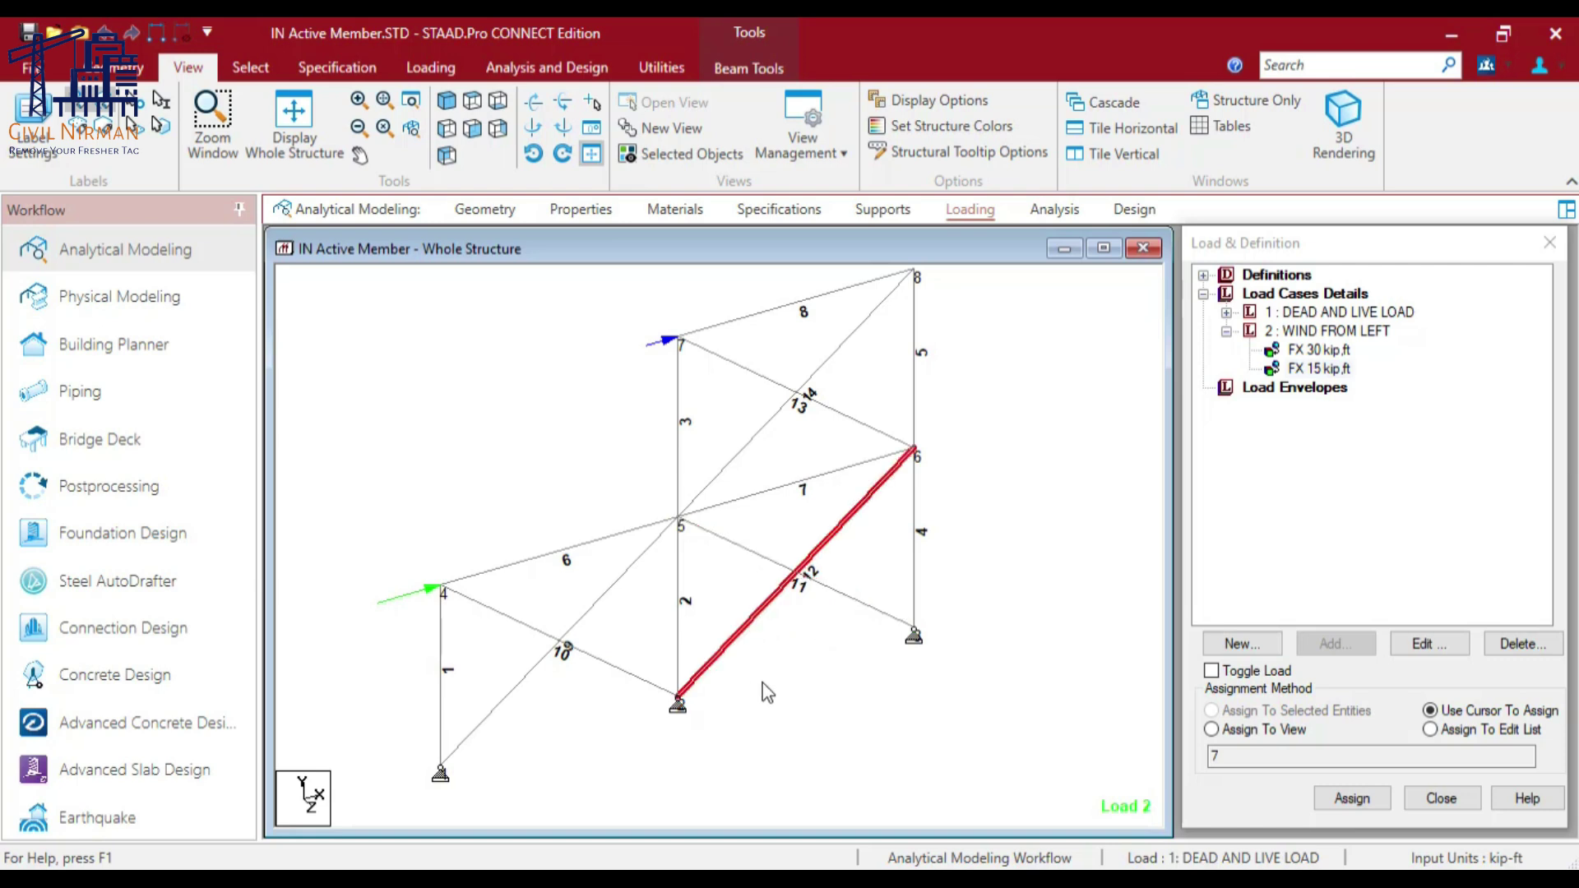
{"action": "left_click", "coordinate": [490, 615]}
{"action": "left_click", "coordinate": [771, 564]}
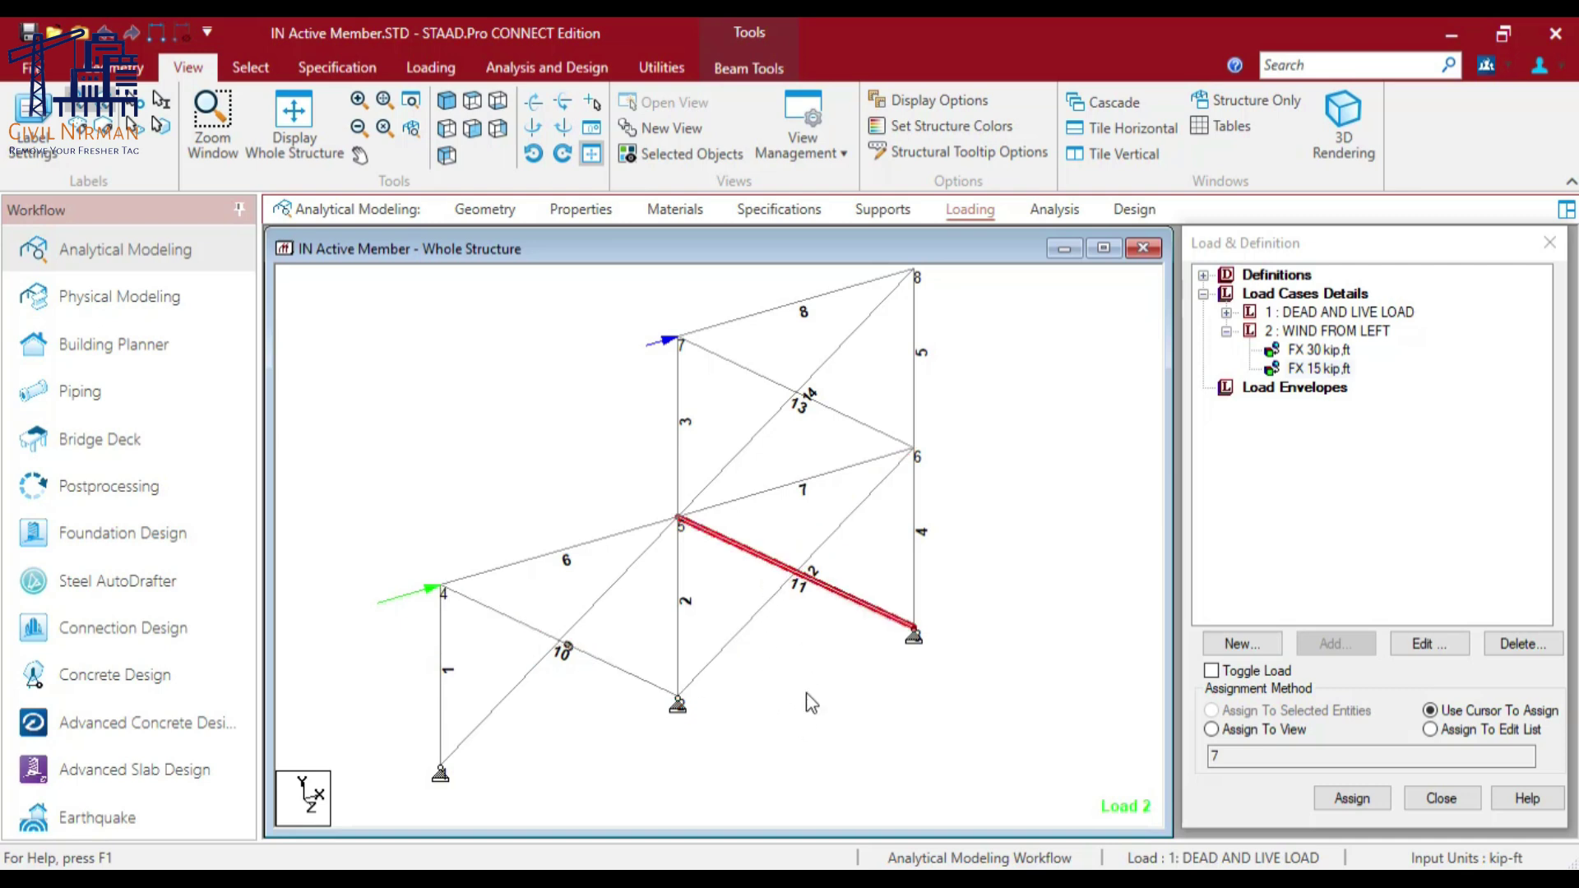
{"action": "left_click", "coordinate": [750, 376]}
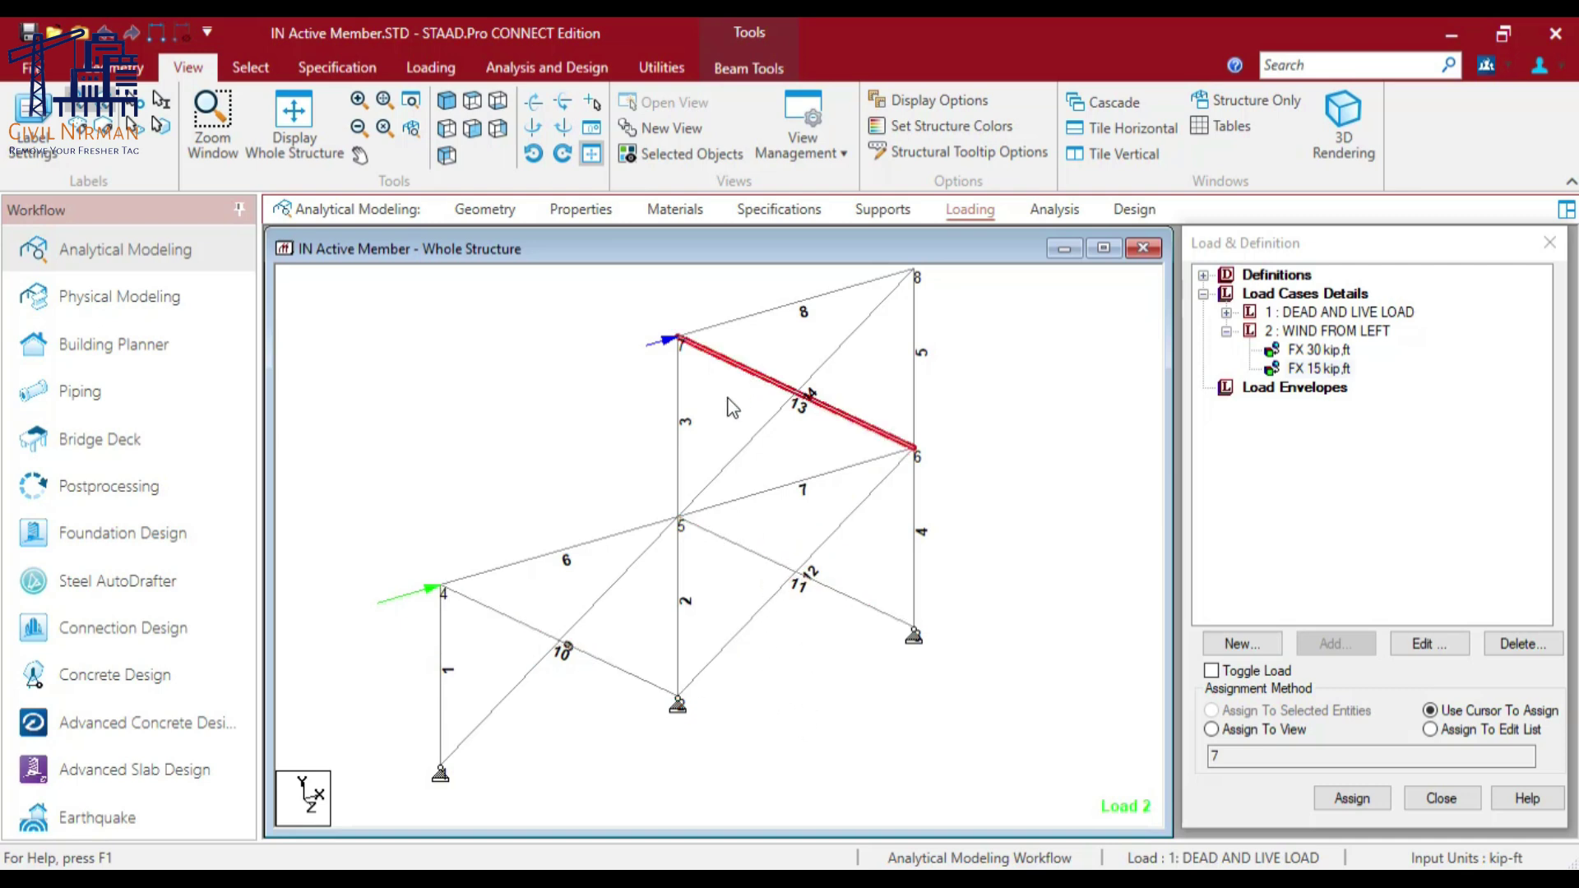
{"action": "left_click", "coordinate": [589, 426]}
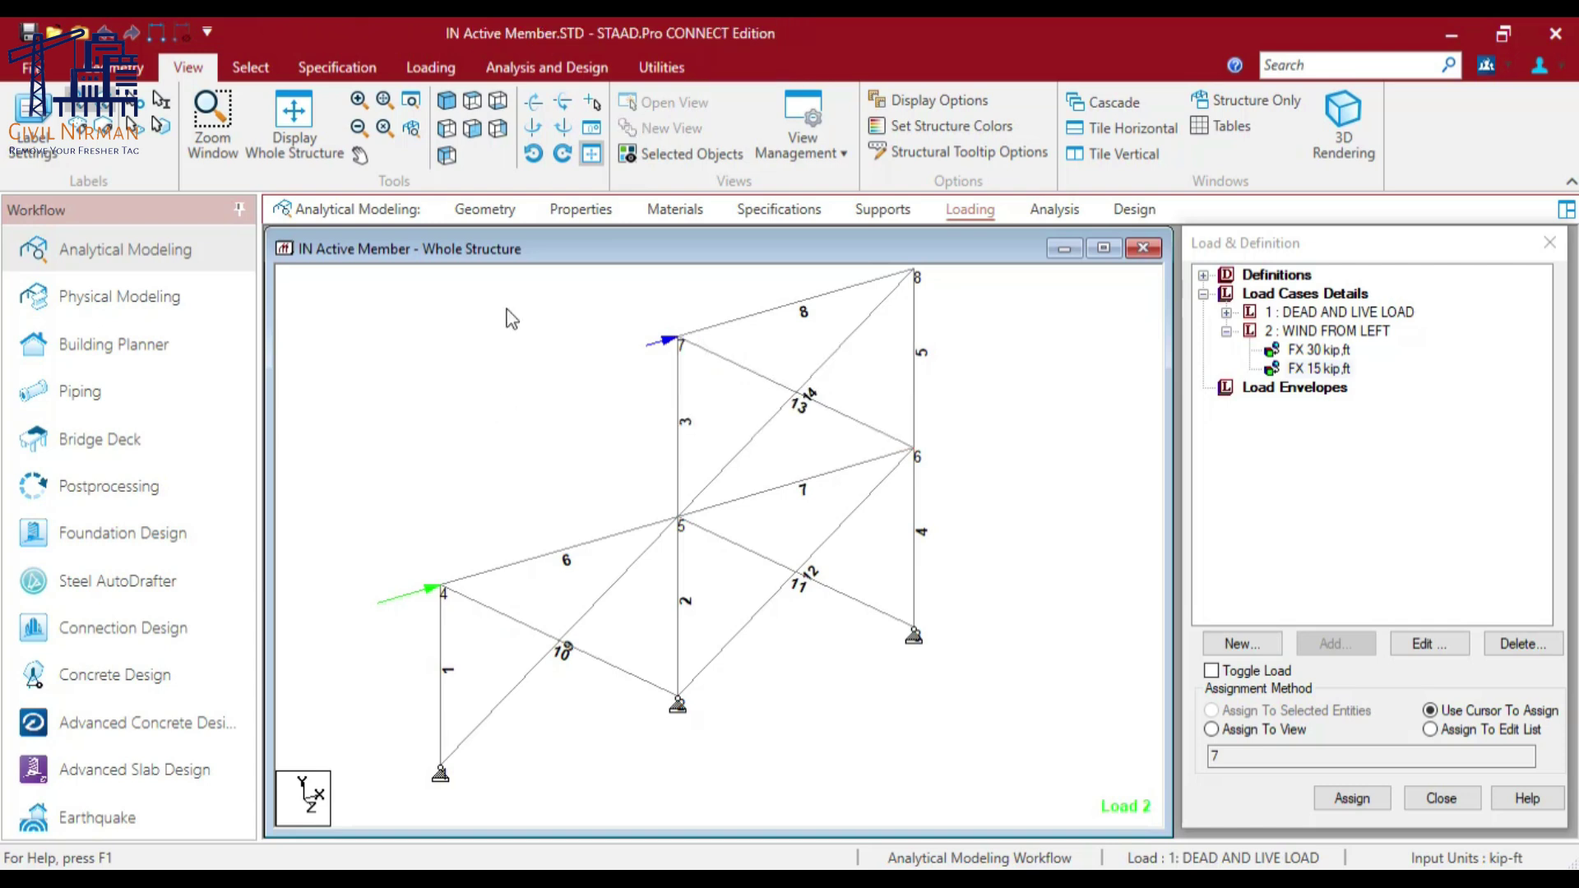
Step: Open the command file and review the CHANGES, INACTIVE MEMBERS 10 11 13 and LOADING 2 WIND FROM LEFT lines
{"action": "left_click", "coordinate": [664, 75]}
{"action": "left_click", "coordinate": [623, 130]}
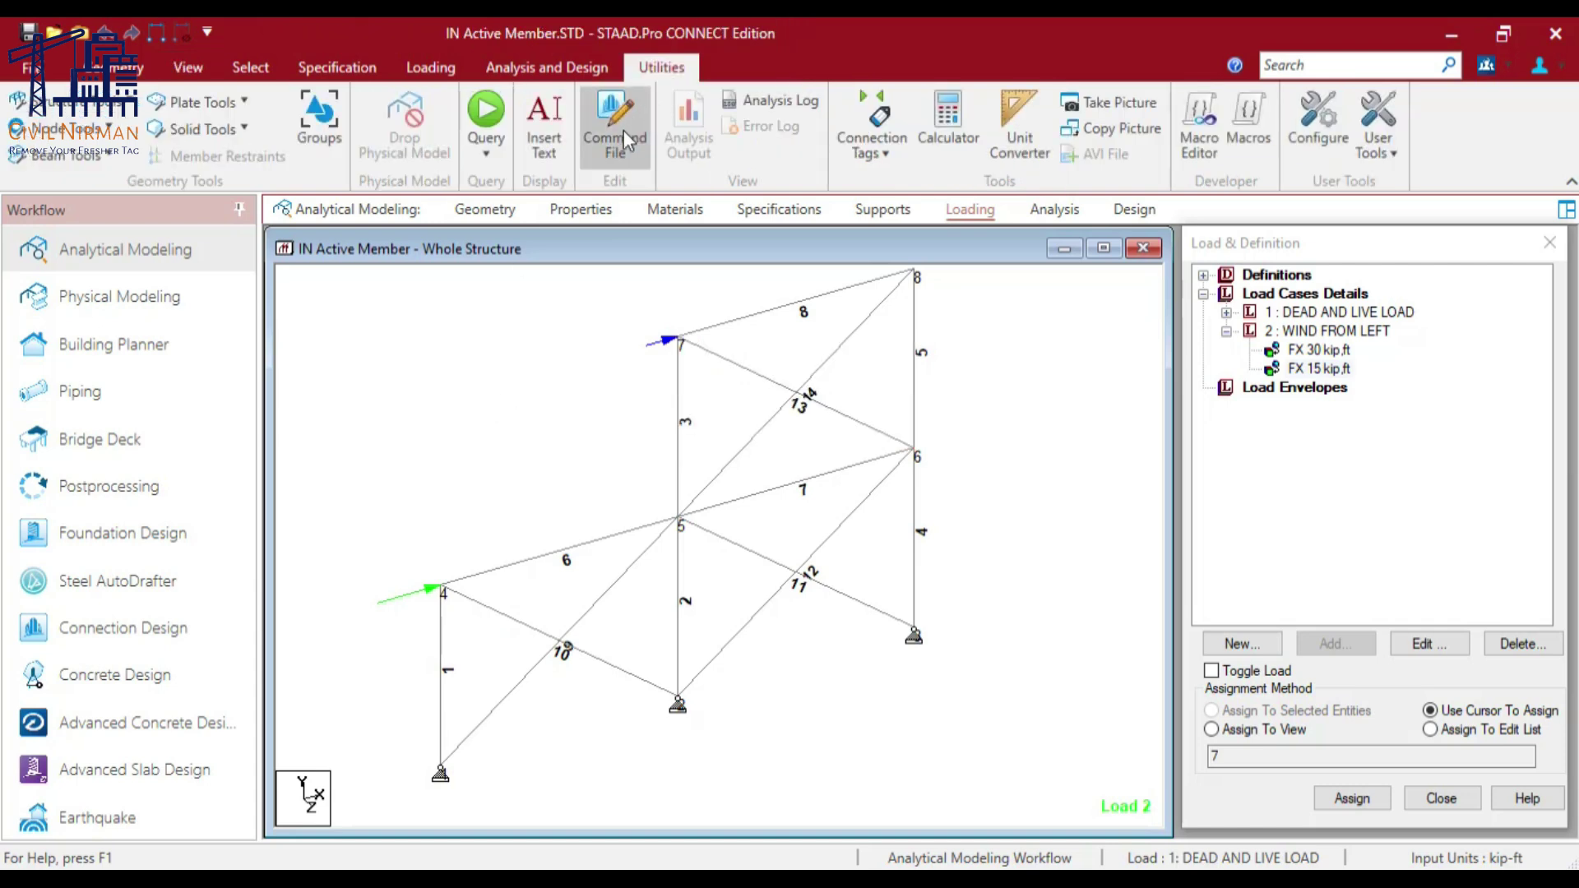
{"action": "scroll", "coordinate": [642, 596], "scroll_direction": "down", "scroll_amount": 7}
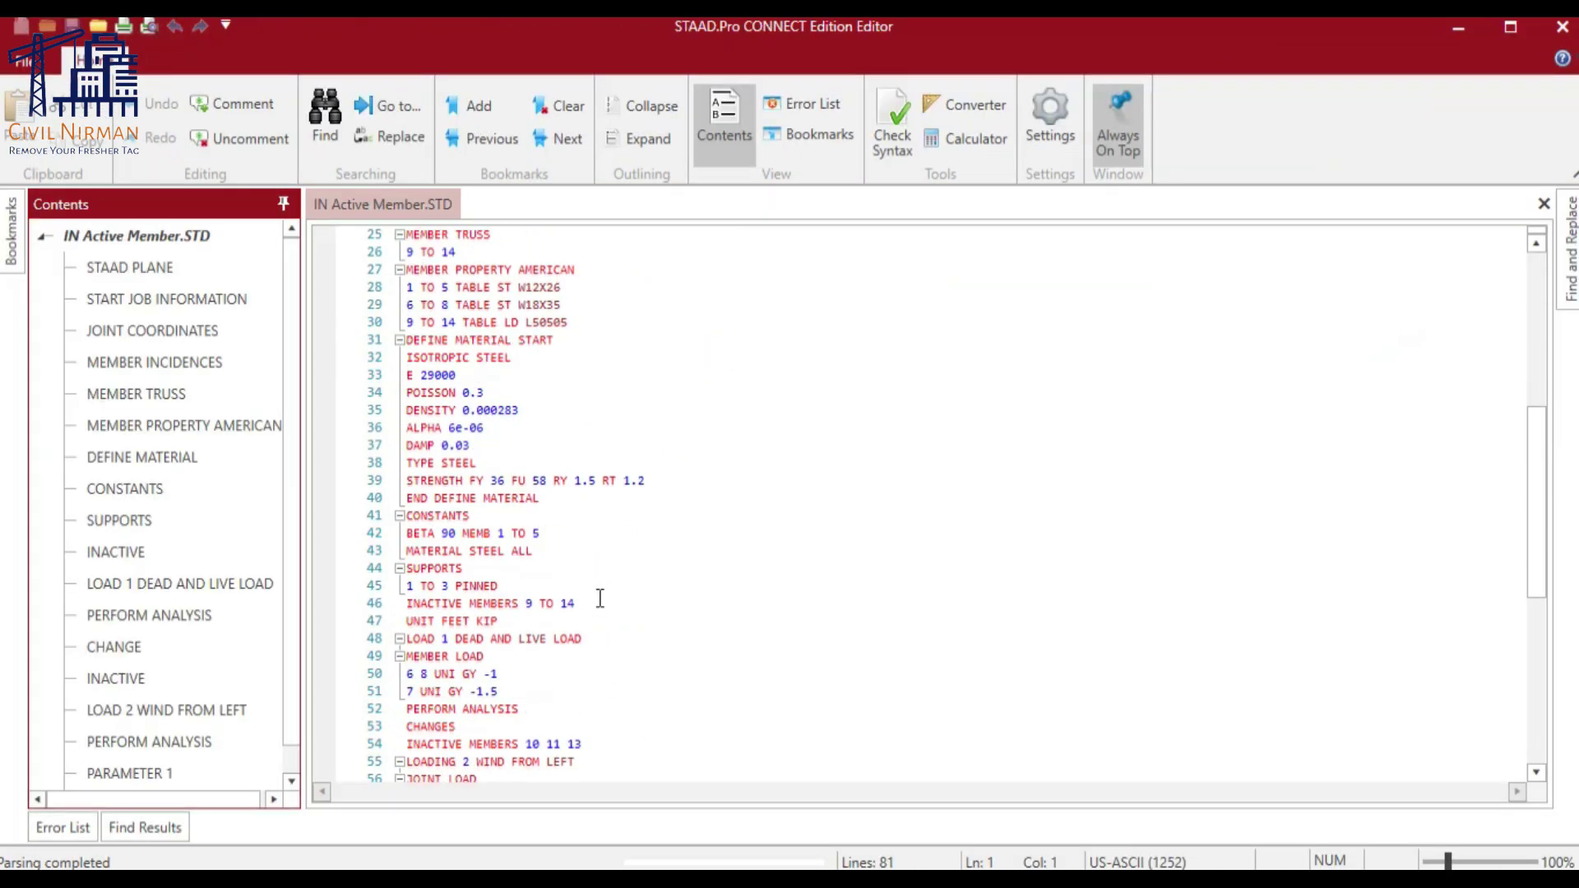
{"action": "scroll", "coordinate": [600, 598], "scroll_direction": "down", "scroll_amount": 4}
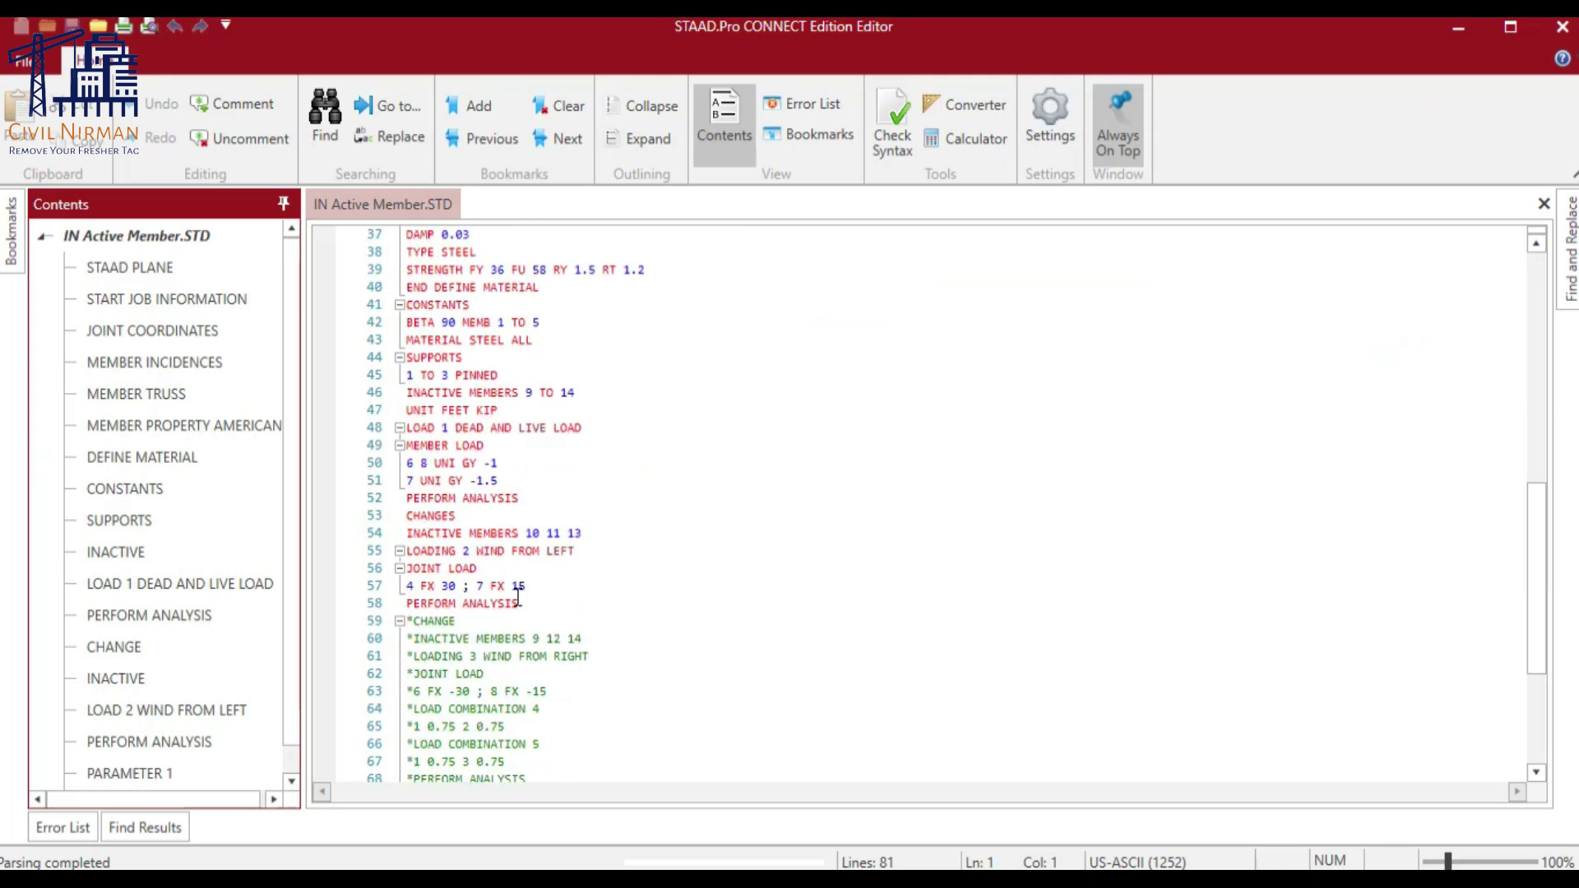
{"action": "left_click_drag", "start_coordinate": [526, 605], "coordinate": [407, 550]}
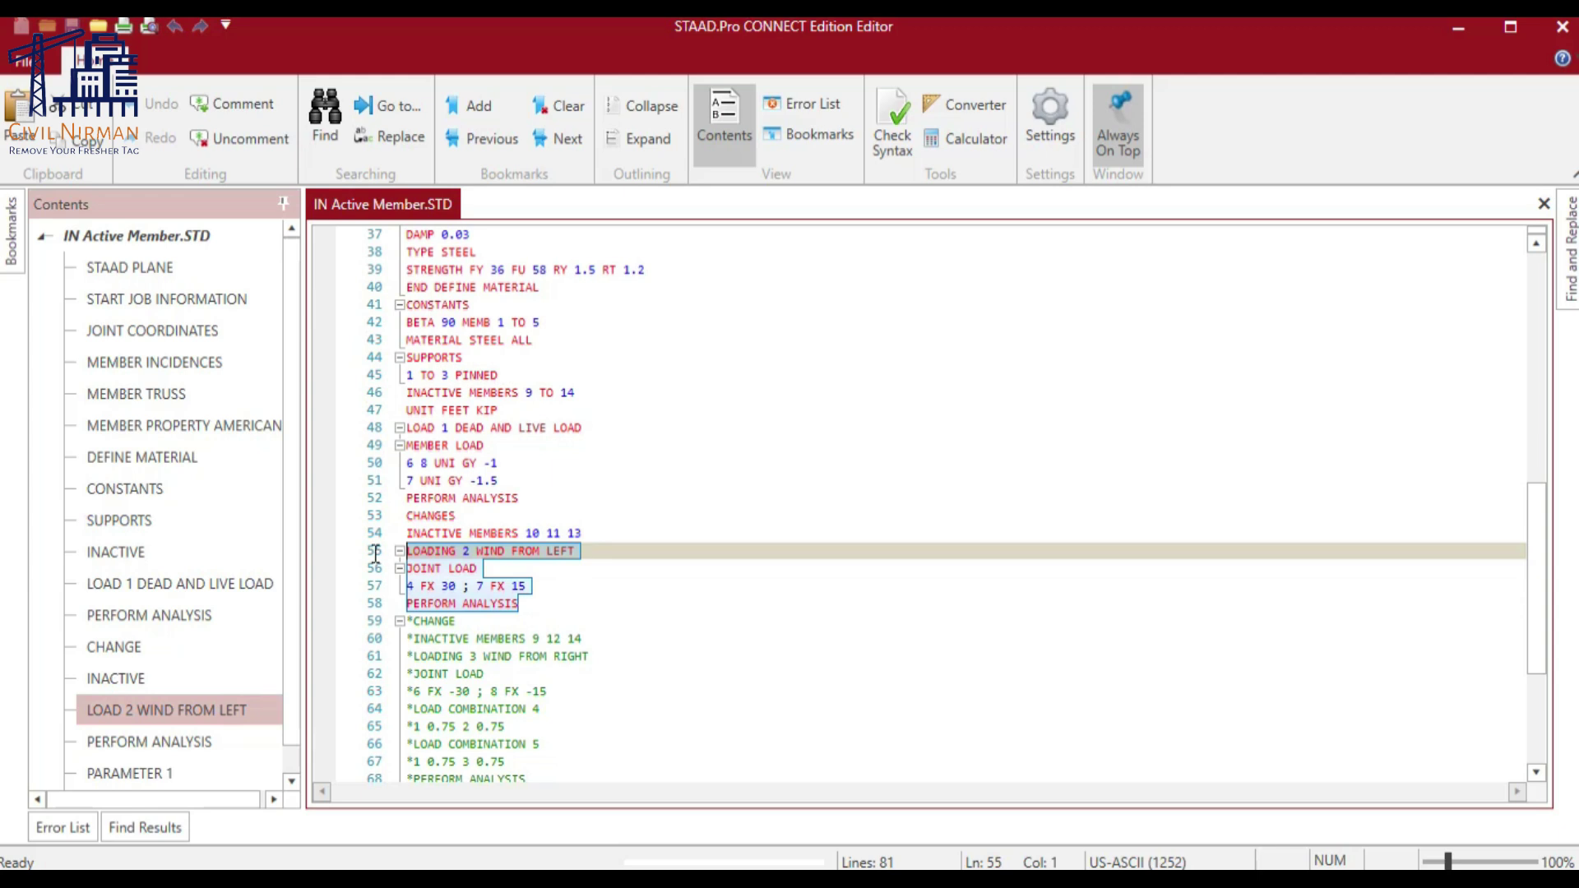
{"action": "left_click", "coordinate": [470, 516]}
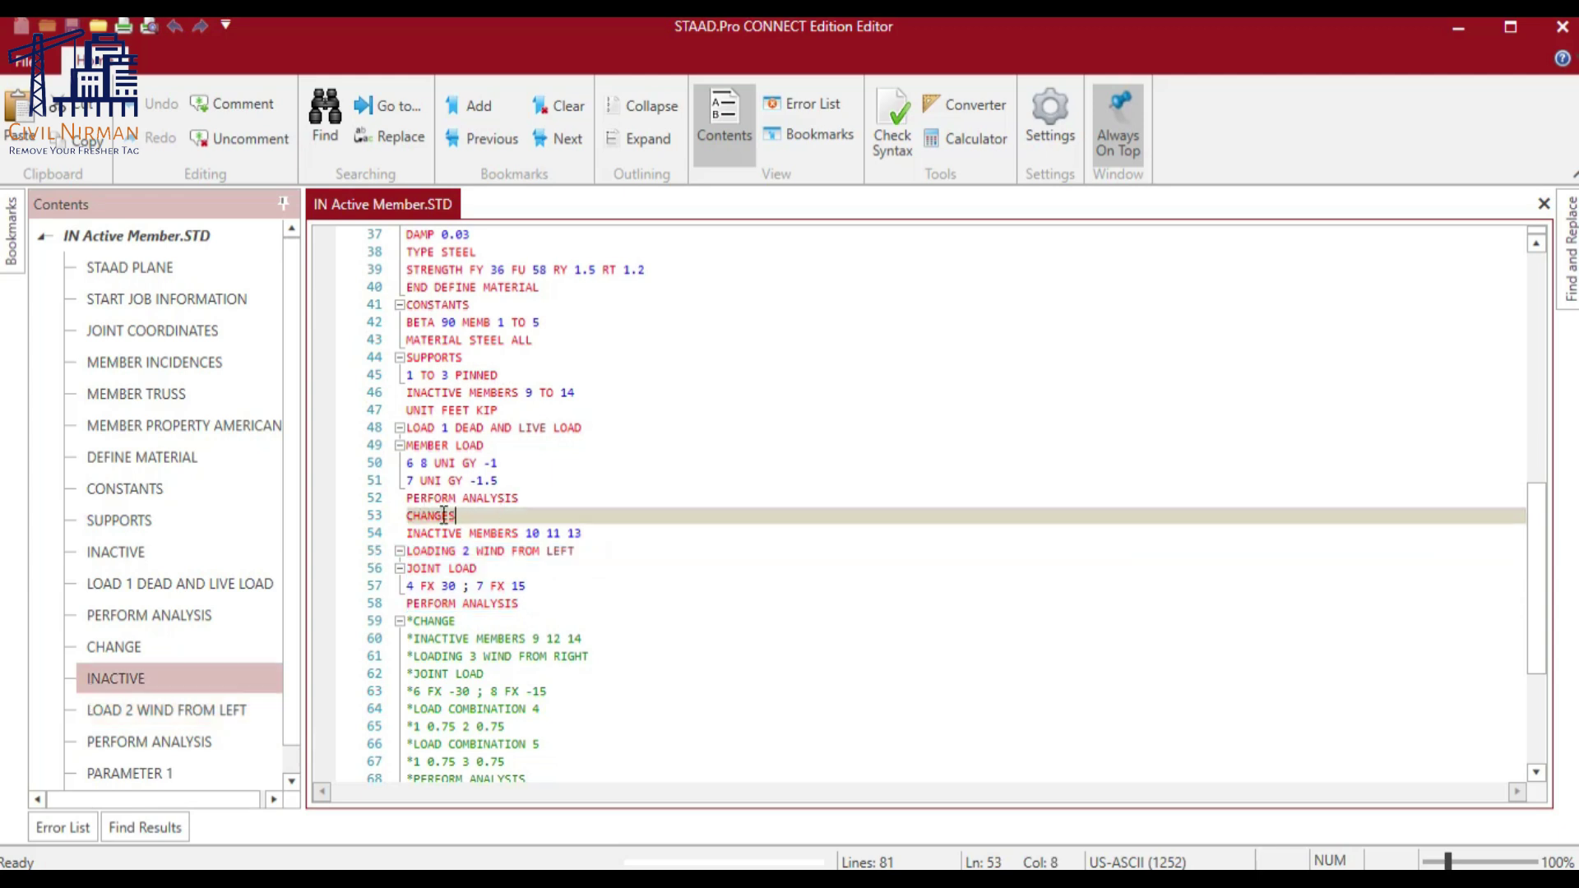
{"action": "left_click_drag", "start_coordinate": [406, 535], "coordinate": [592, 535]}
{"action": "left_click_drag", "start_coordinate": [520, 604], "coordinate": [400, 554]}
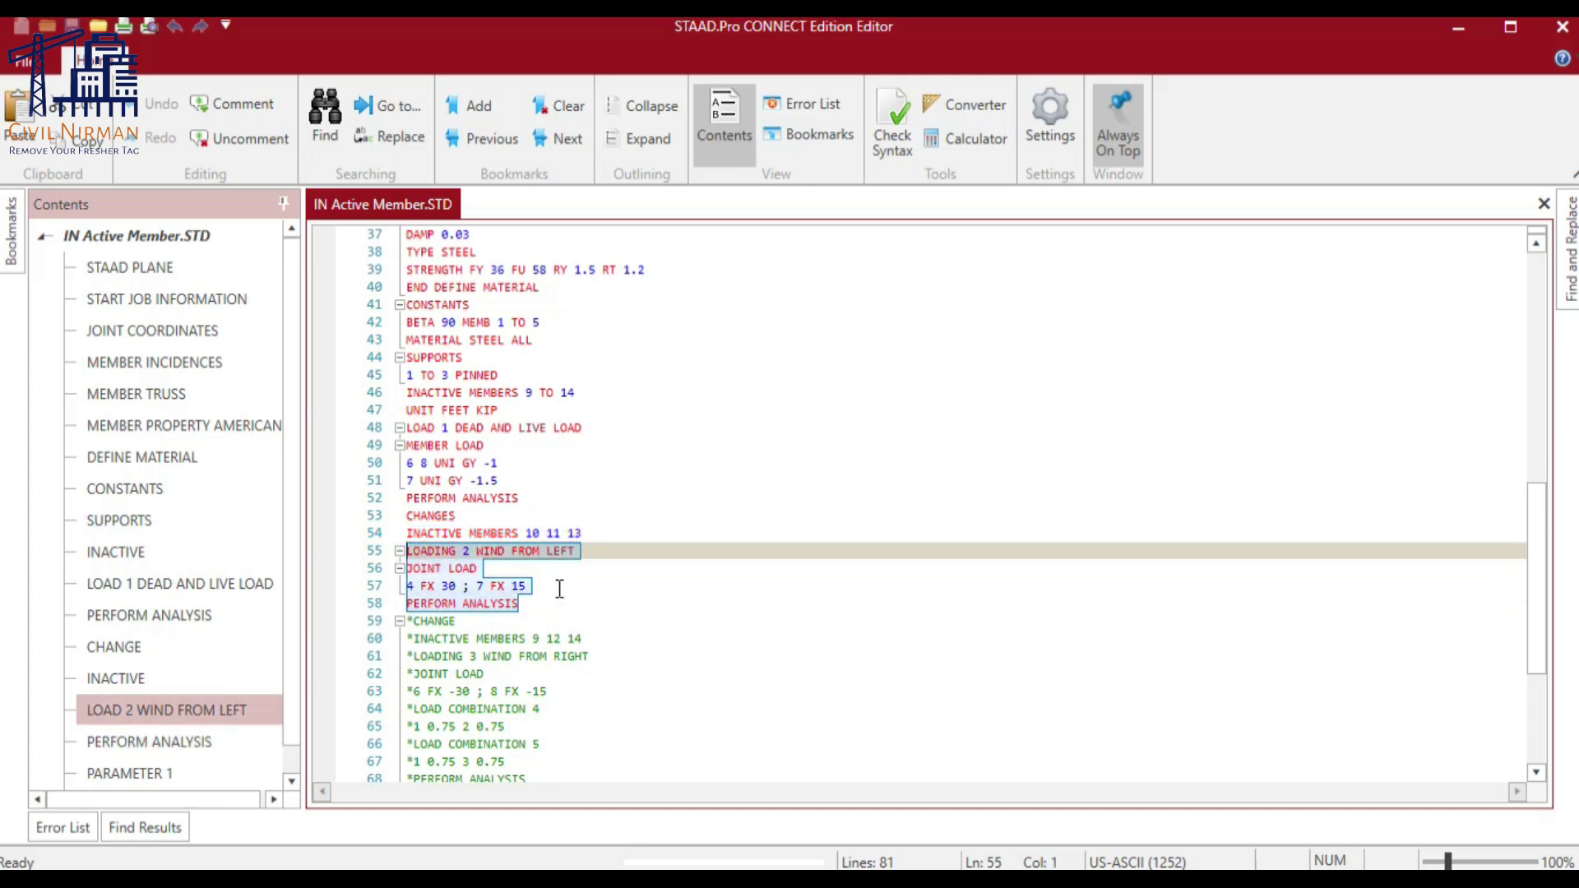
{"action": "left_click_drag", "start_coordinate": [598, 533], "coordinate": [406, 530]}
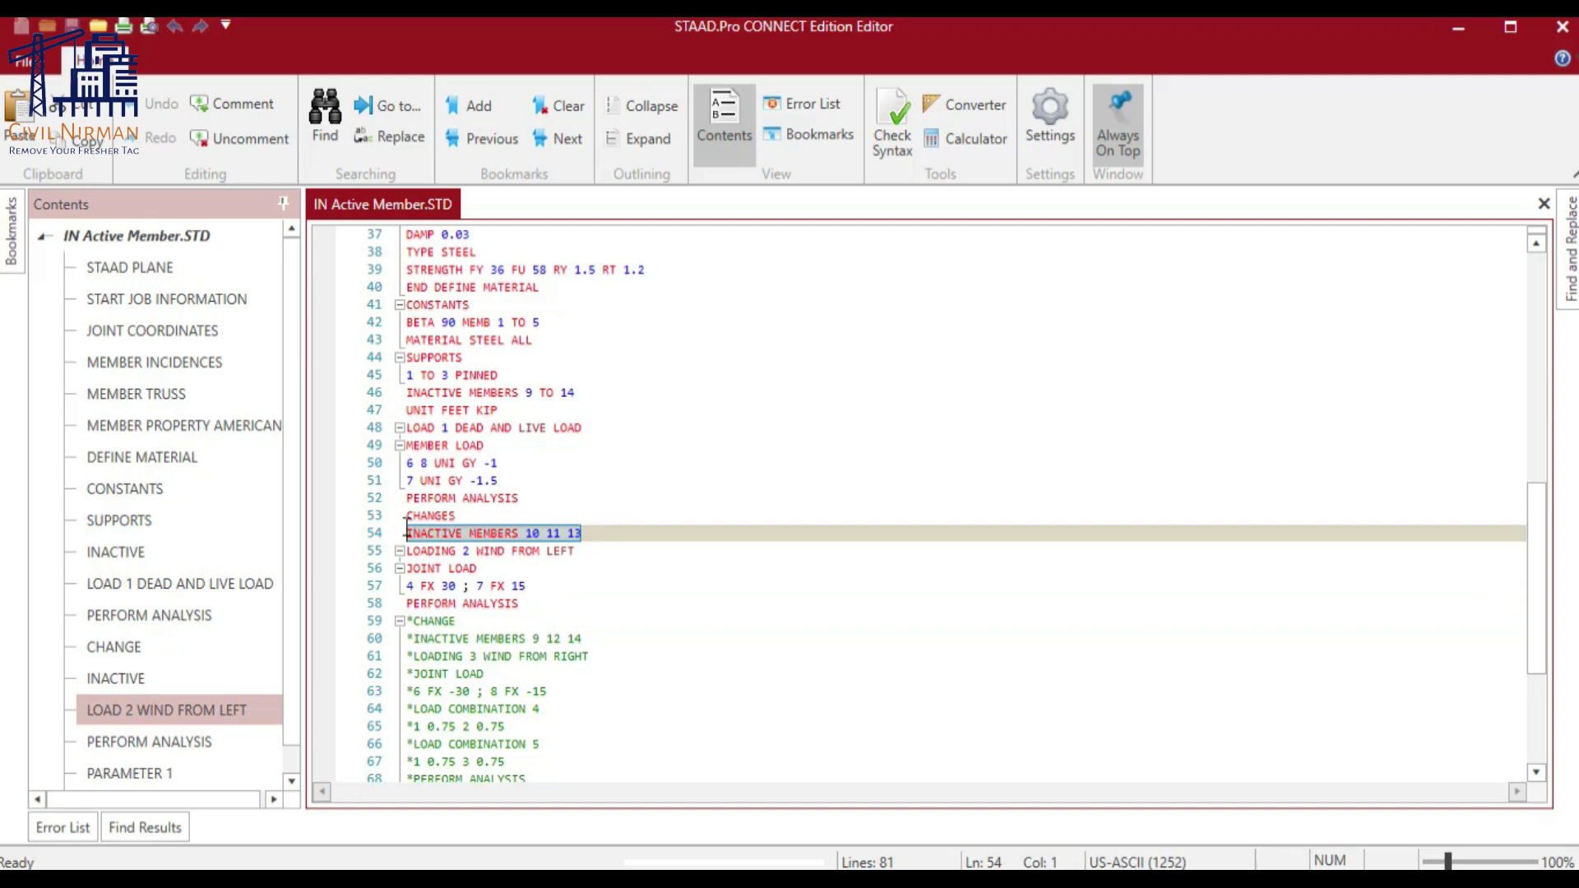
{"action": "left_click", "coordinate": [532, 568]}
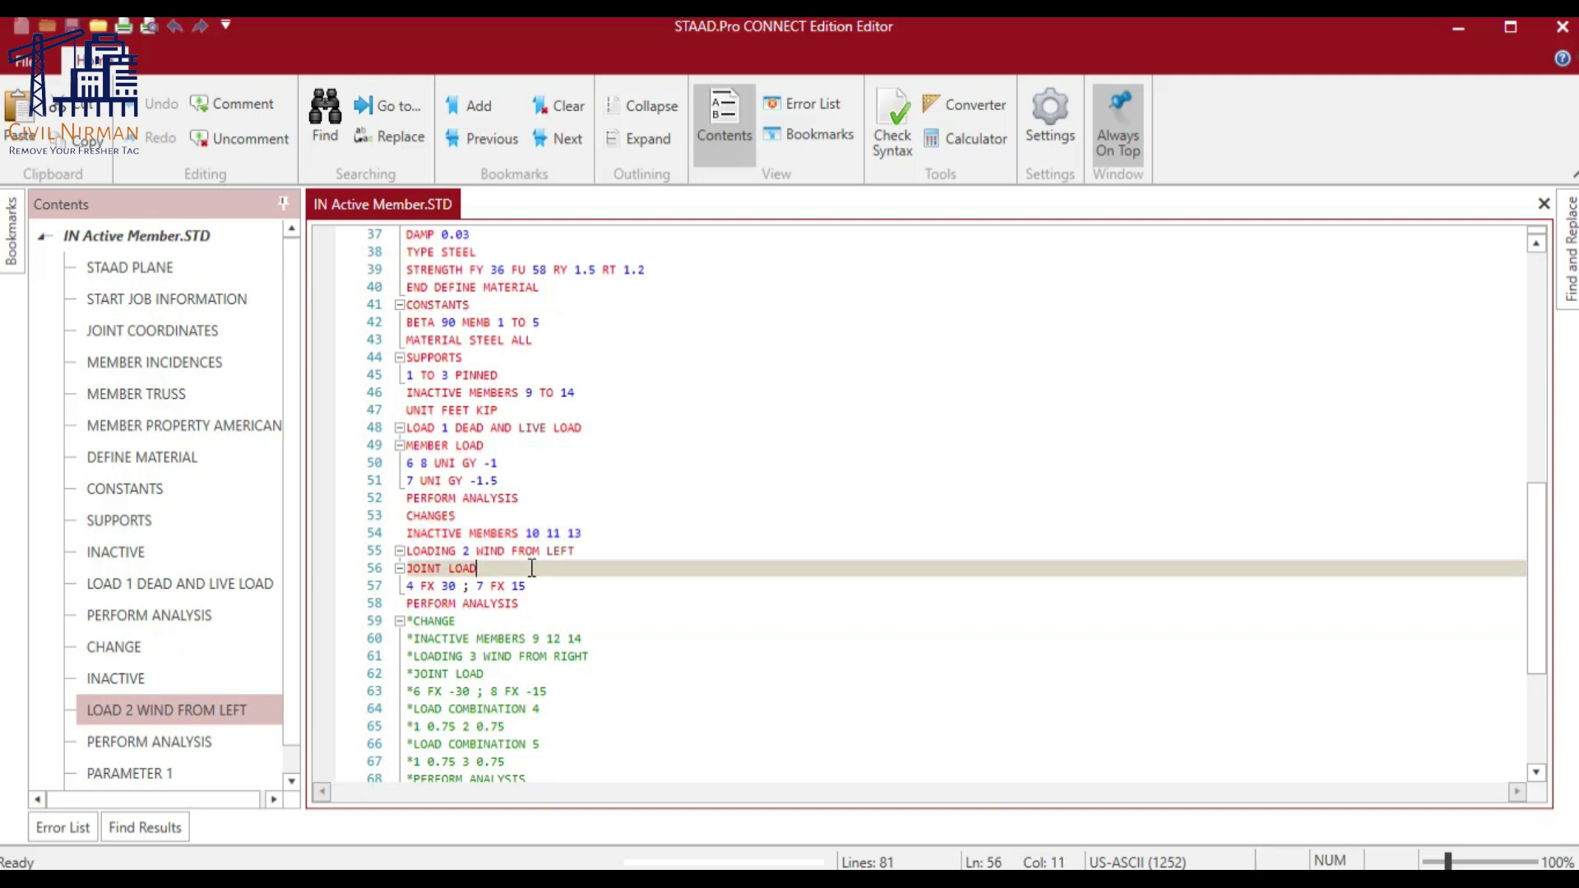
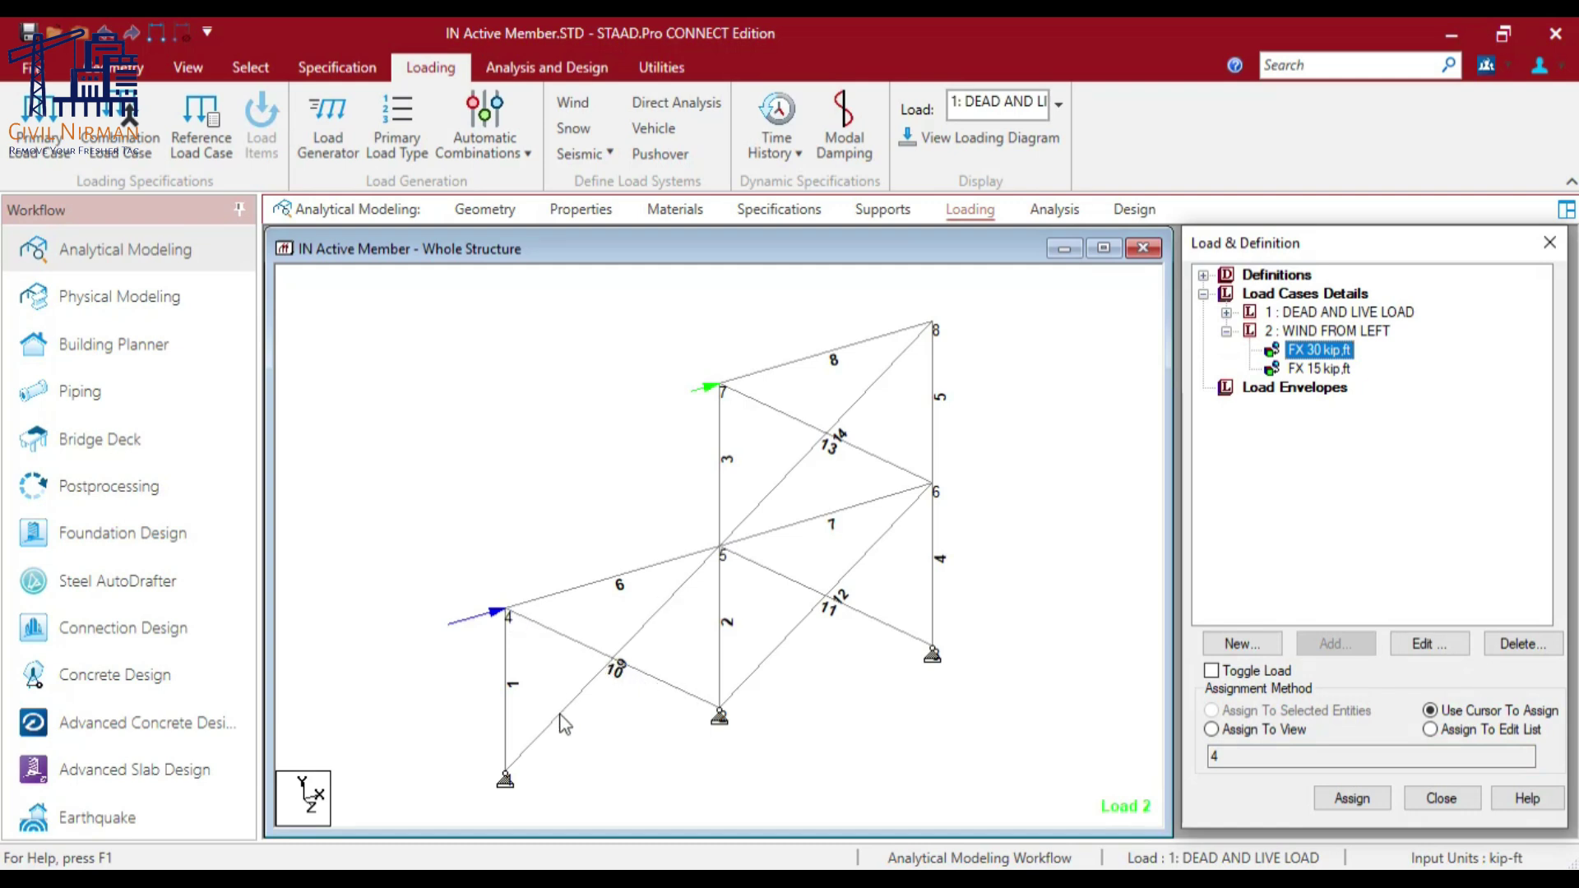
Step: Locate the braces listed as inactive under wind from left, including 11 and 13, on the loaded frame
{"action": "left_click", "coordinate": [592, 617]}
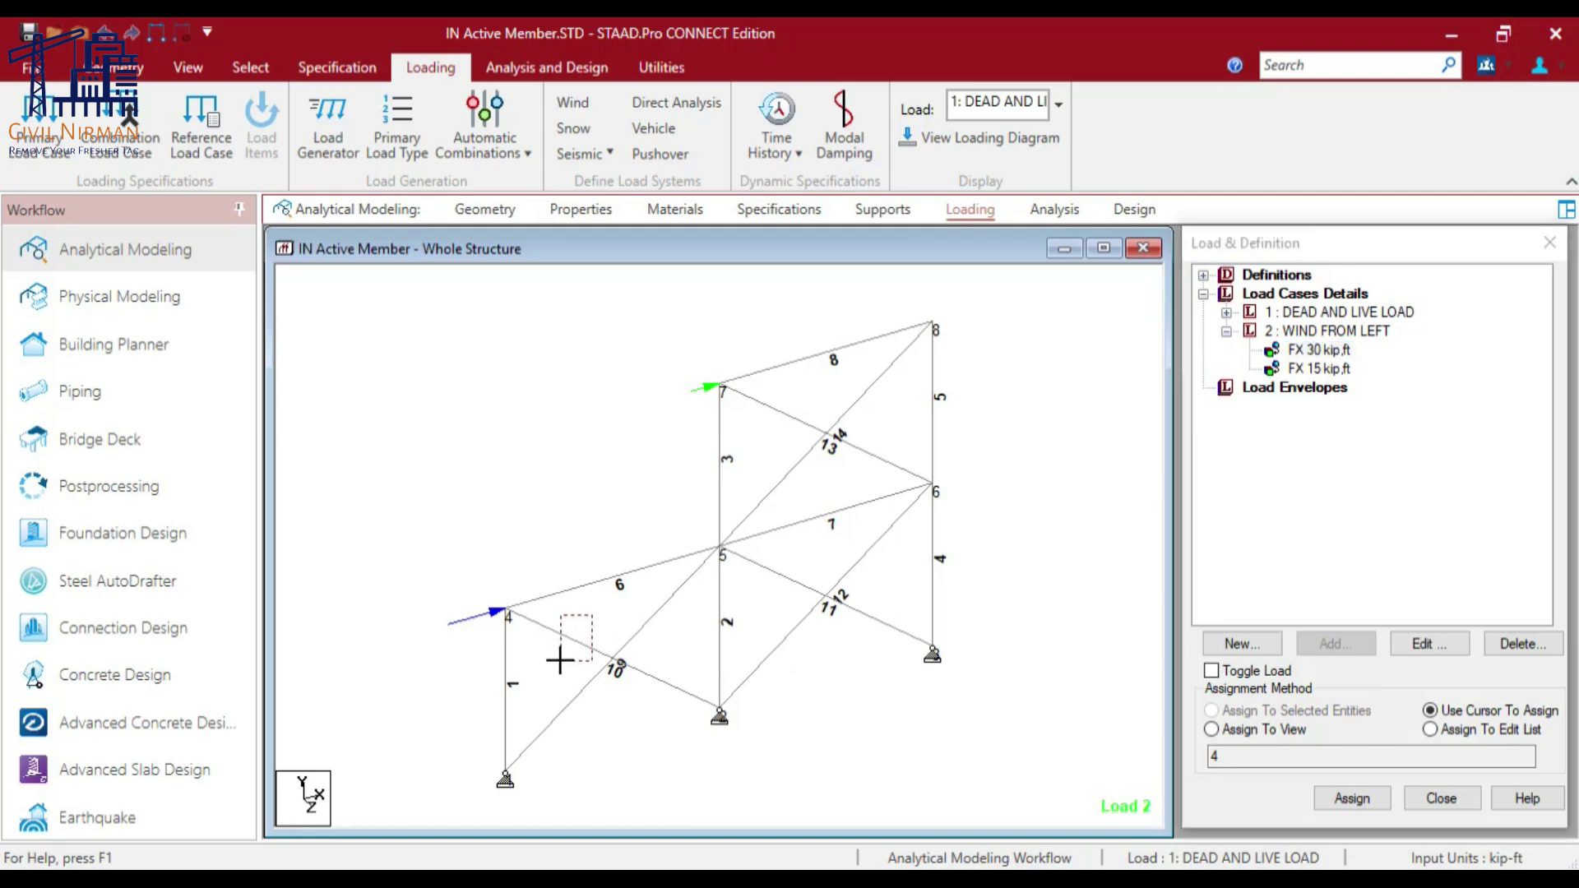
{"action": "left_click", "coordinate": [768, 571]}
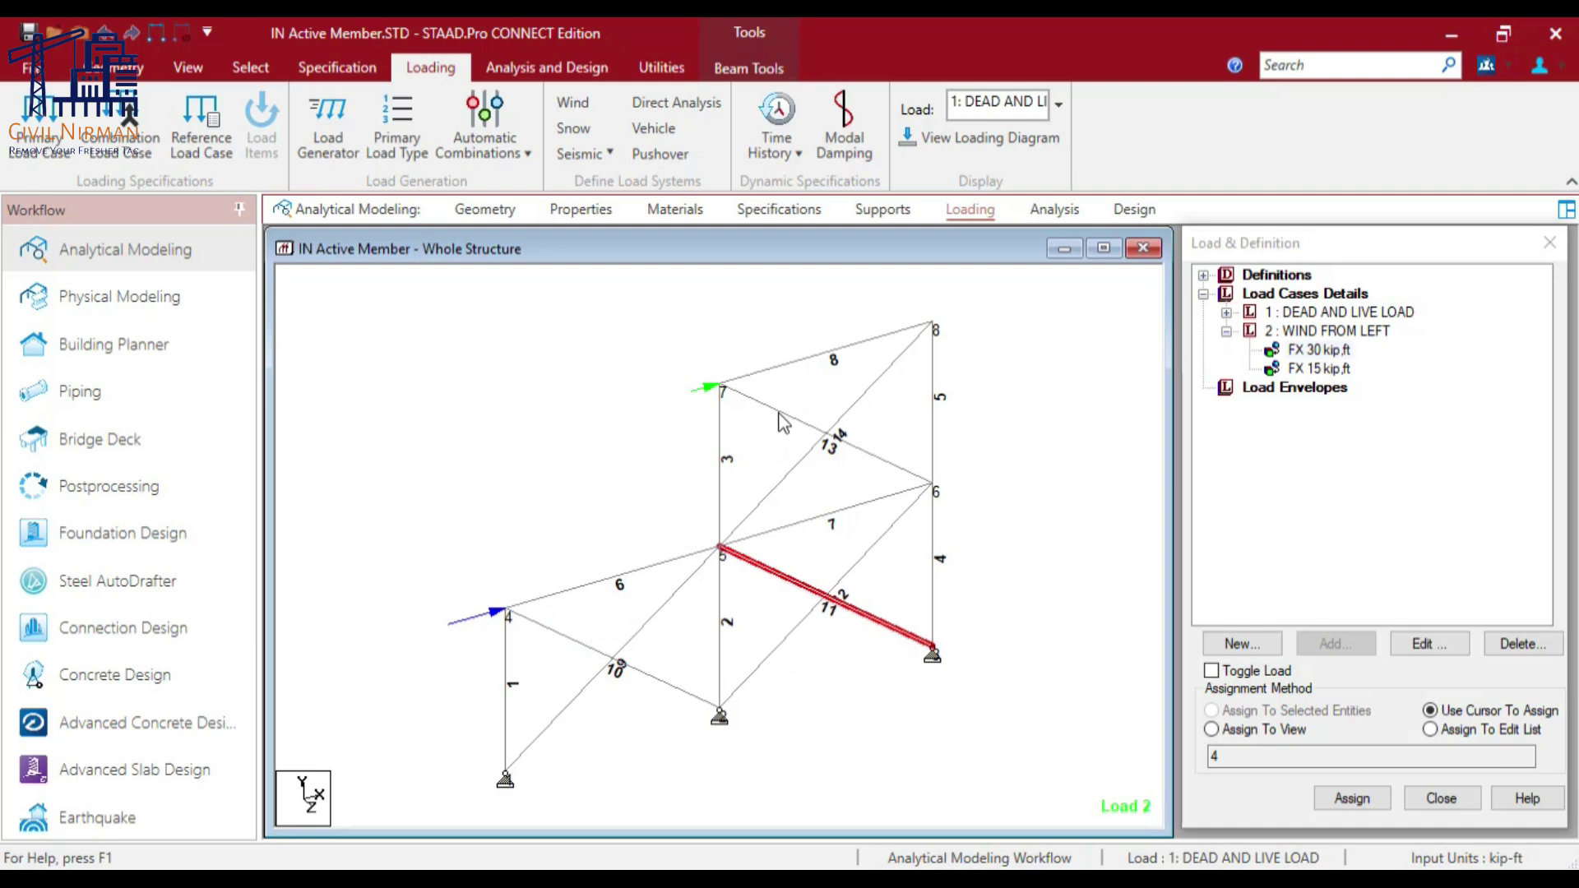
{"action": "left_click", "coordinate": [782, 423]}
{"action": "left_click", "coordinate": [615, 606]}
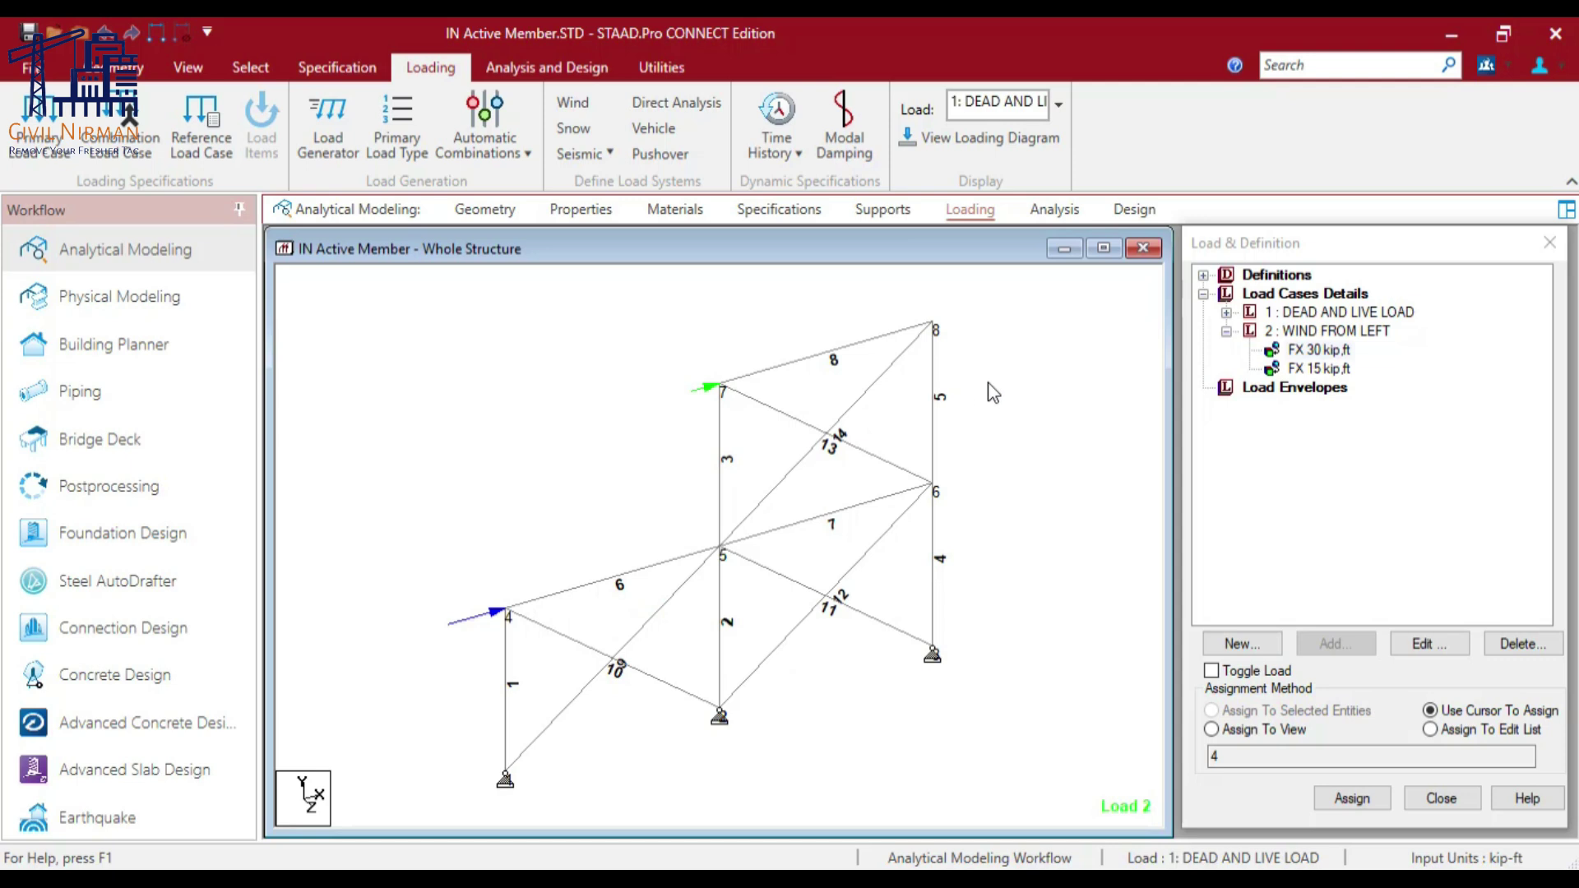
Step: Run the analysis and enter postprocessing mode with load cases 1 DEAD AND LIVE LOAD and 2 WIND FROM LEFT selected
{"action": "key", "text": "ctrl+F5"}
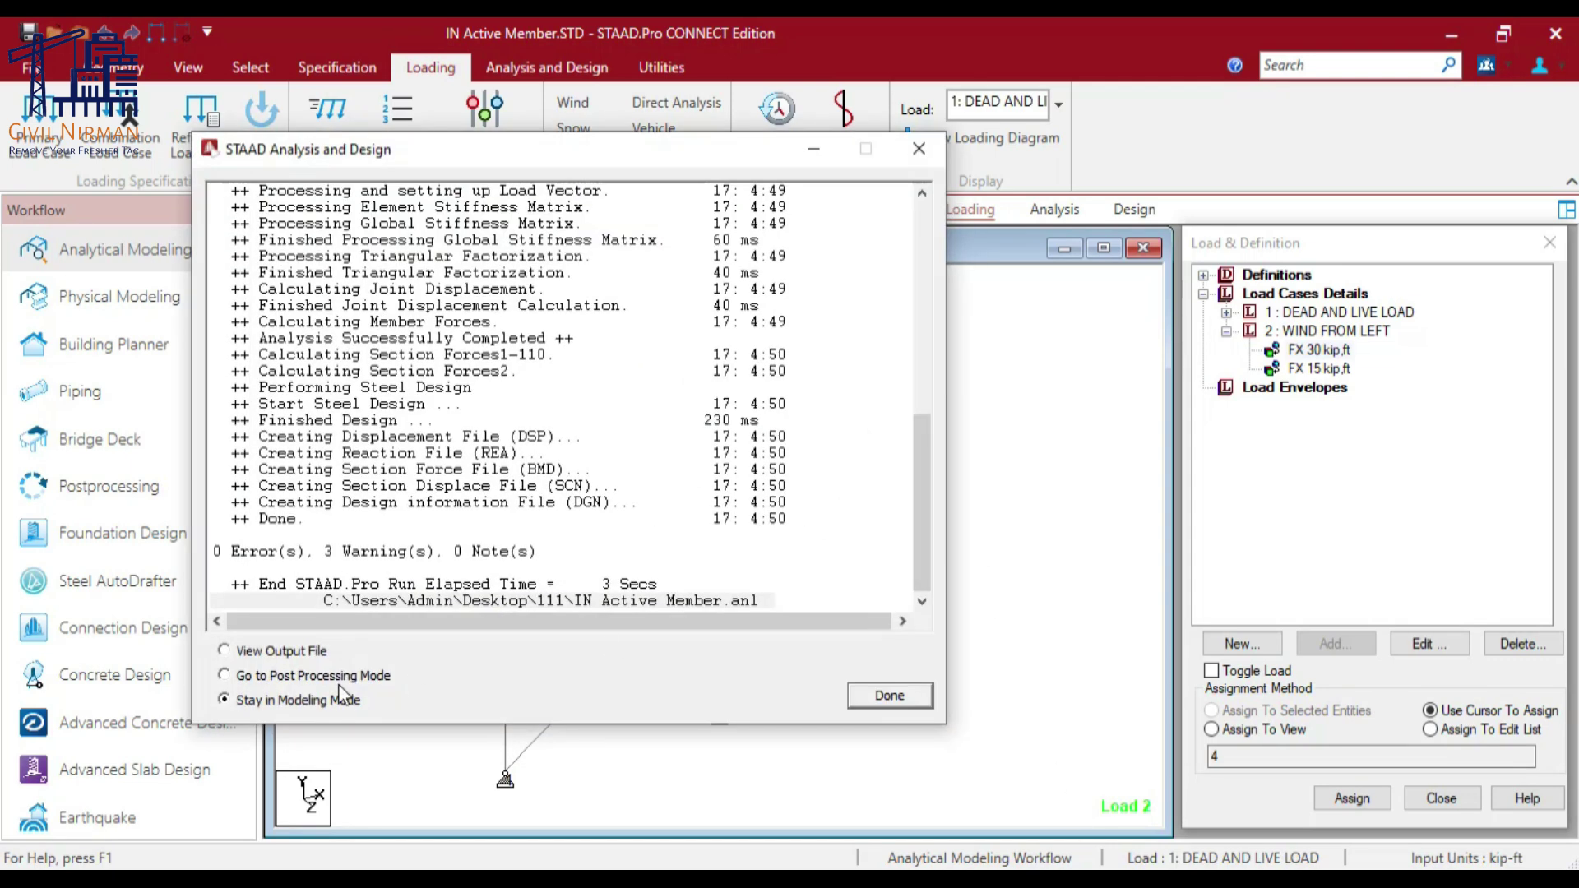
{"action": "left_click", "coordinate": [354, 676]}
{"action": "left_click", "coordinate": [927, 705]}
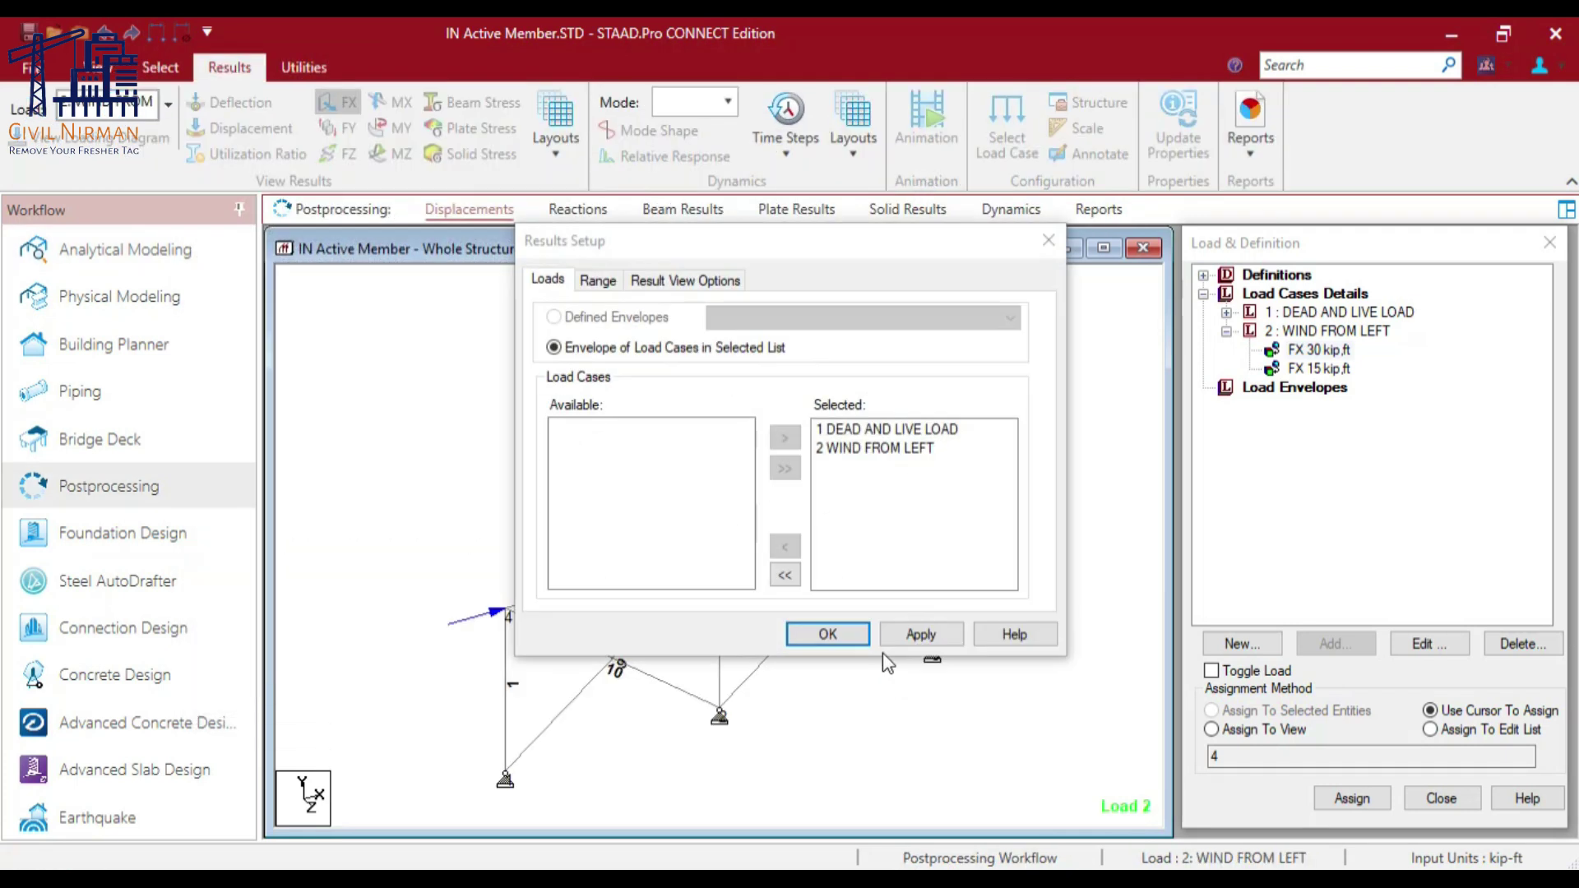
{"action": "left_click", "coordinate": [825, 635]}
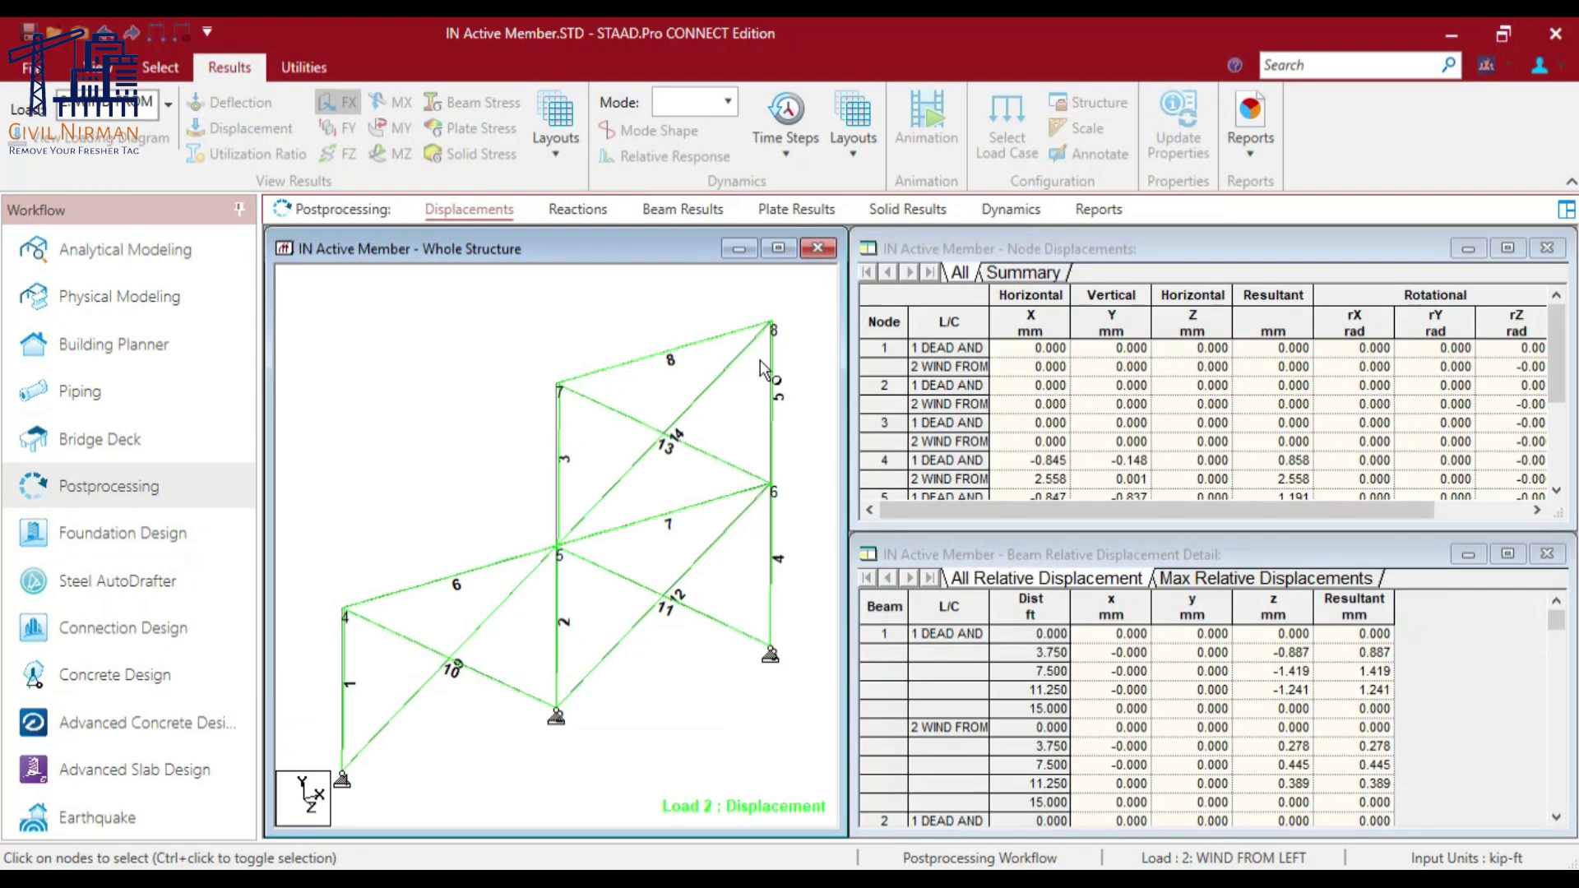
Step: Maximize the structure view and examine the displaced shape under load case 2 WIND FROM LEFT
{"action": "left_click", "coordinate": [778, 248]}
{"action": "middle_click_drag", "start_coordinate": [560, 506], "coordinate": [541, 513]}
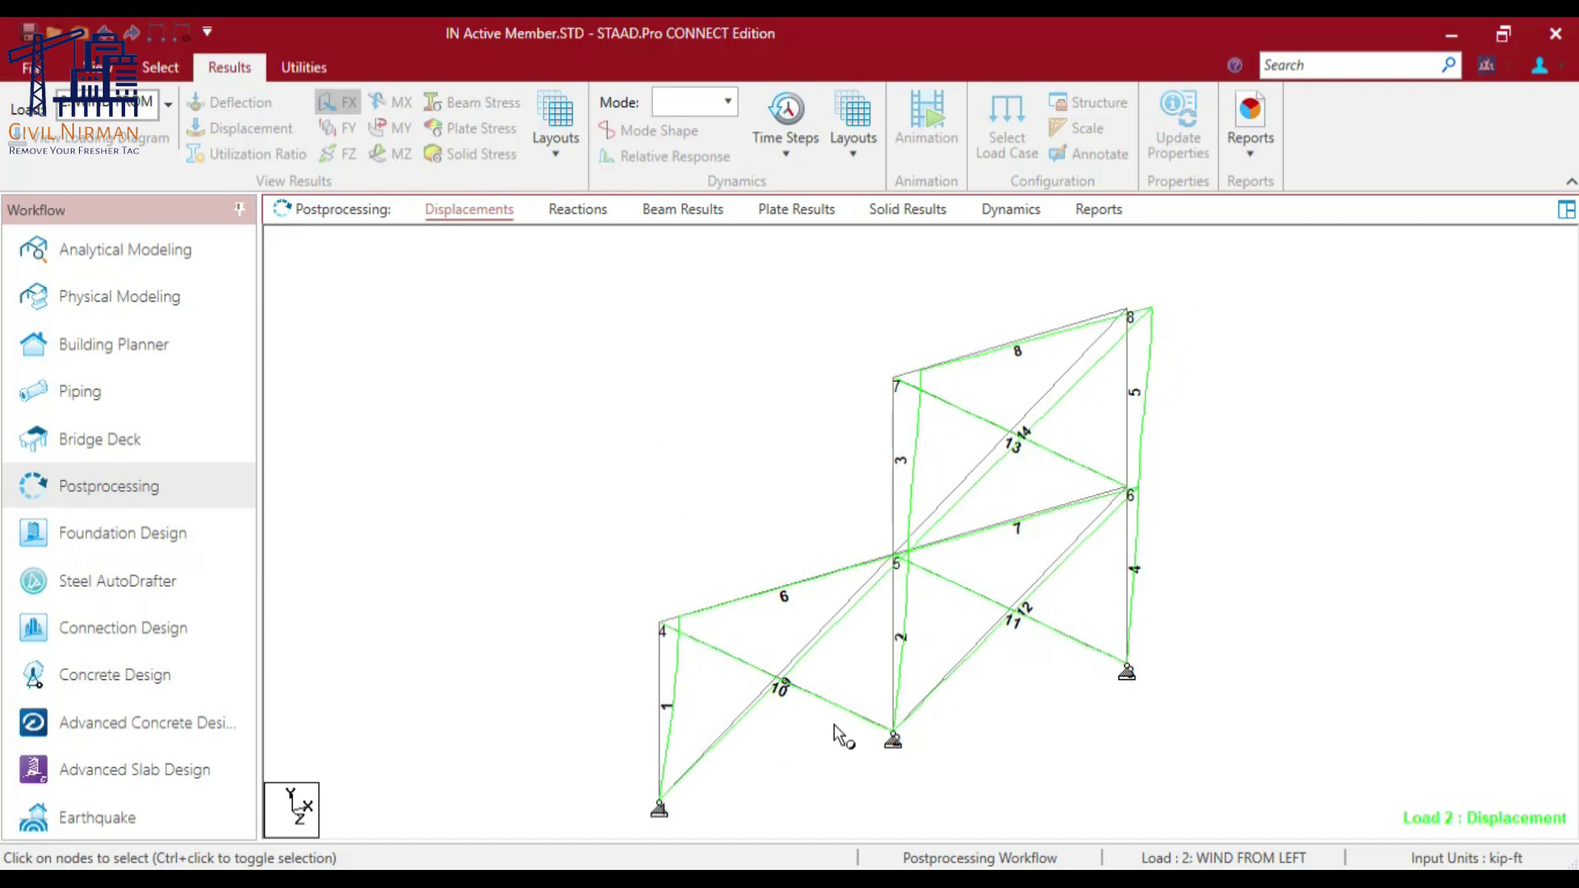
{"action": "middle_click_drag", "start_coordinate": [842, 725], "coordinate": [809, 717]}
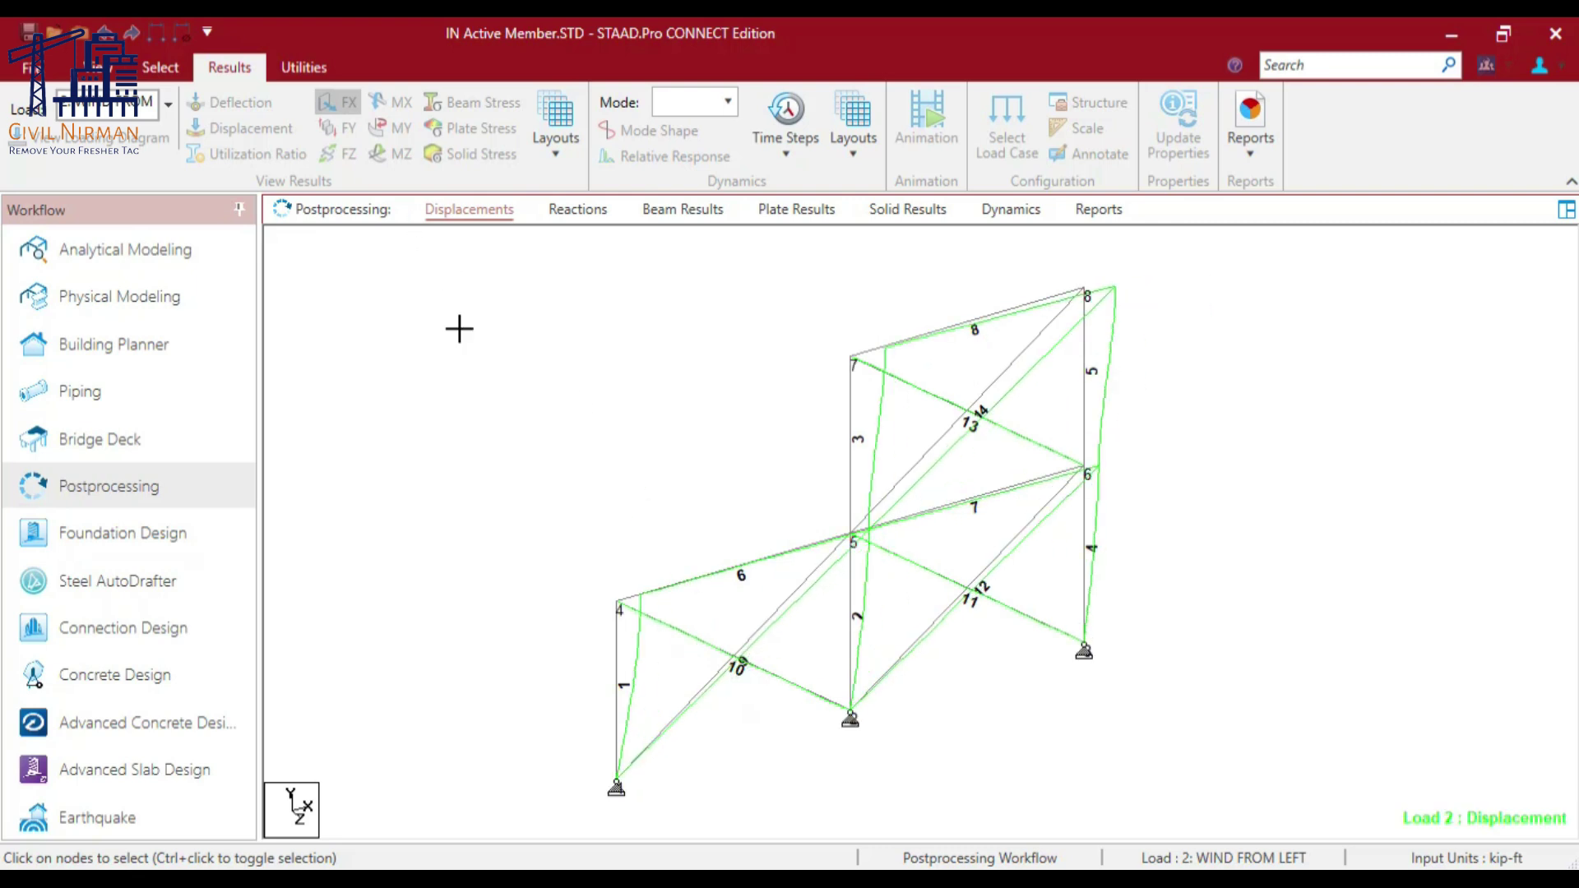
Step: View the support reactions, dismiss the Physical Modeling notice and return to the Analytical Modeling workflow
{"action": "left_click", "coordinate": [571, 215]}
{"action": "left_click", "coordinate": [119, 296]}
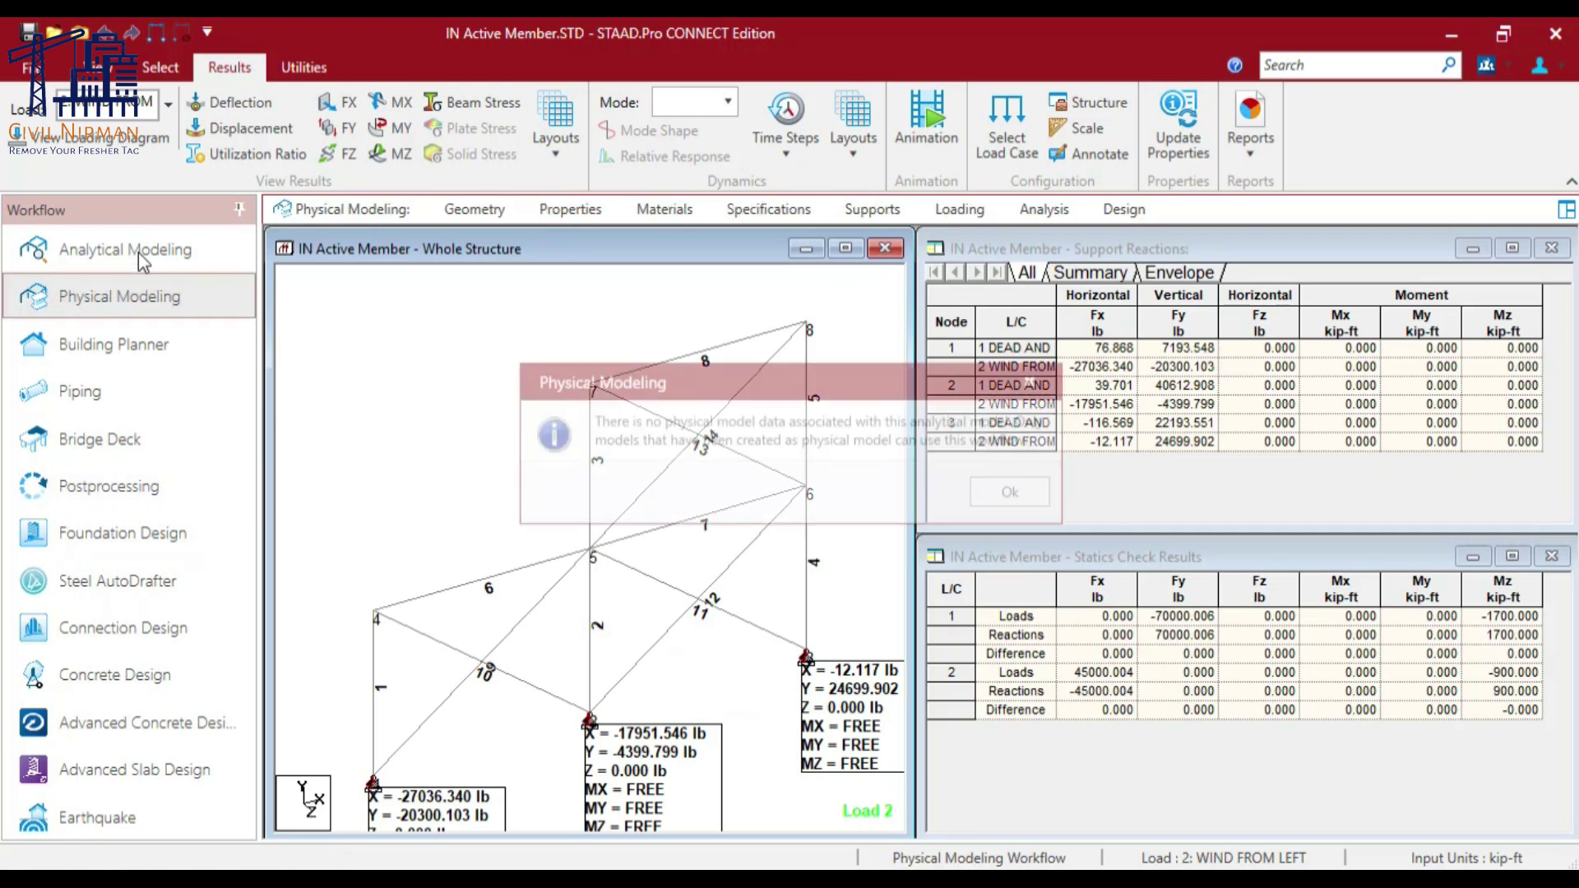
{"action": "left_click", "coordinate": [1013, 492]}
{"action": "left_click", "coordinate": [33, 243]}
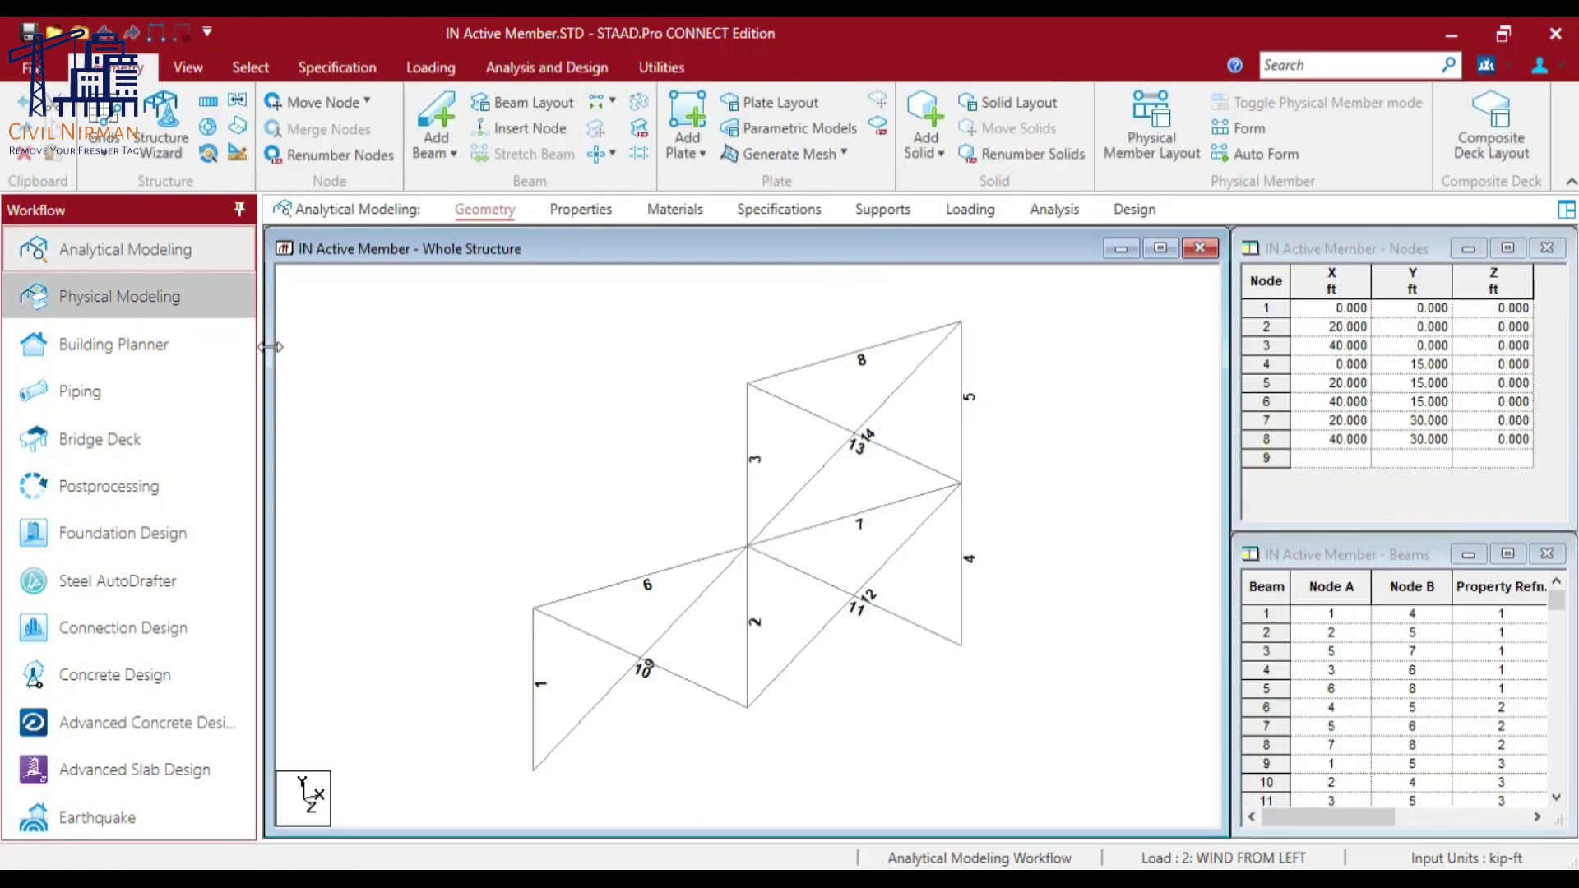
Step: Return to the Postprocessing workflow and display only the axial force (FX) diagram for load case 2 WIND FROM LEFT
{"action": "left_click", "coordinate": [169, 485]}
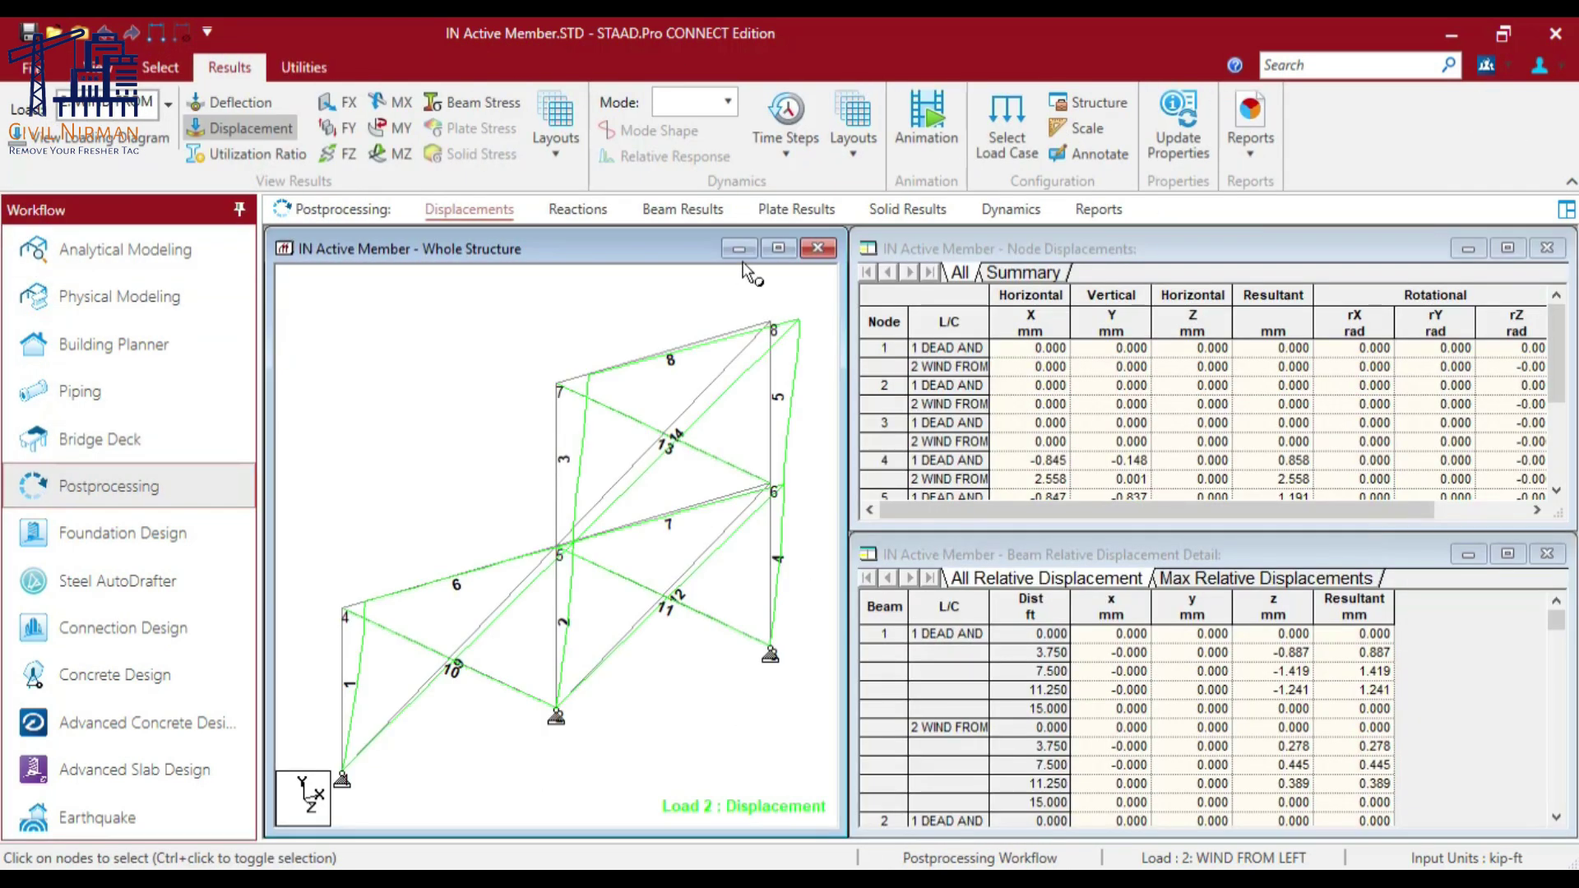
{"action": "left_click", "coordinate": [327, 105]}
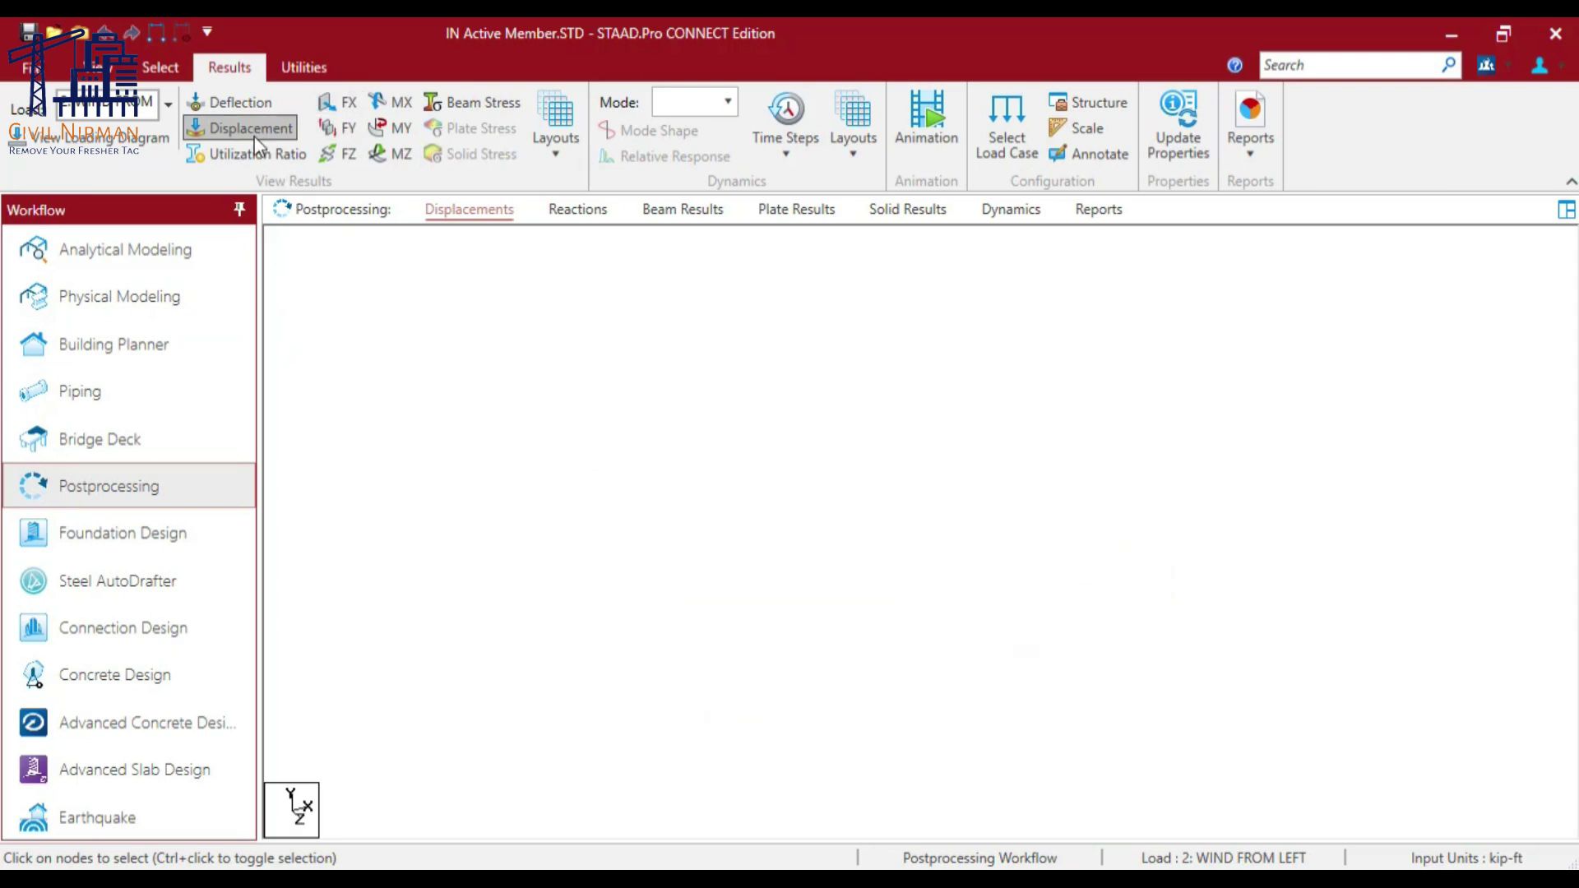
{"action": "left_click", "coordinate": [251, 133]}
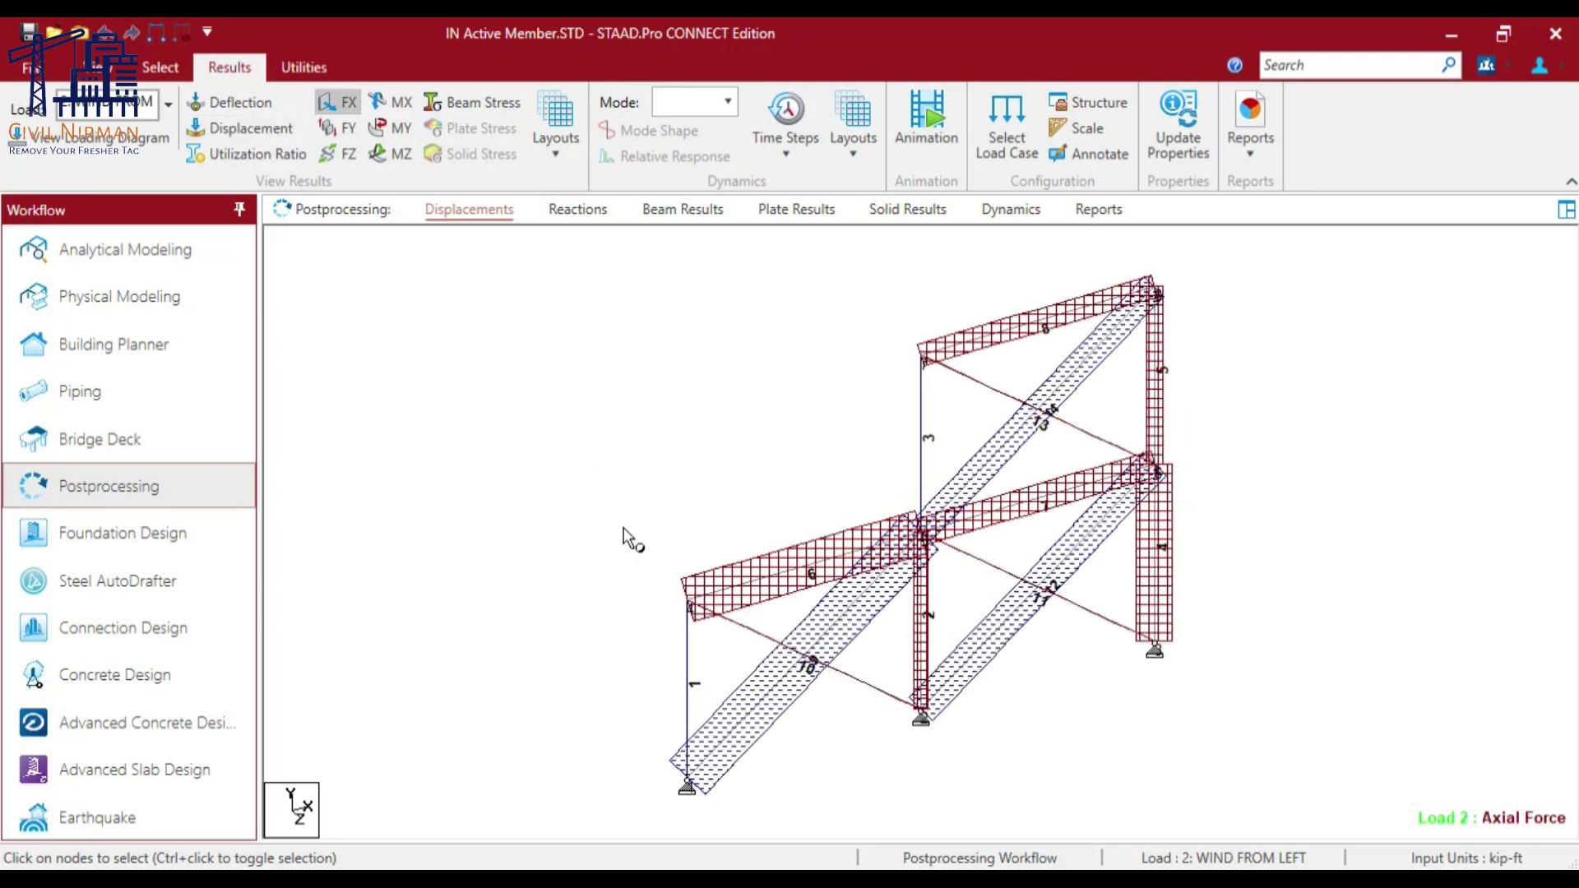
{"action": "middle_click_drag", "start_coordinate": [663, 542], "coordinate": [557, 518]}
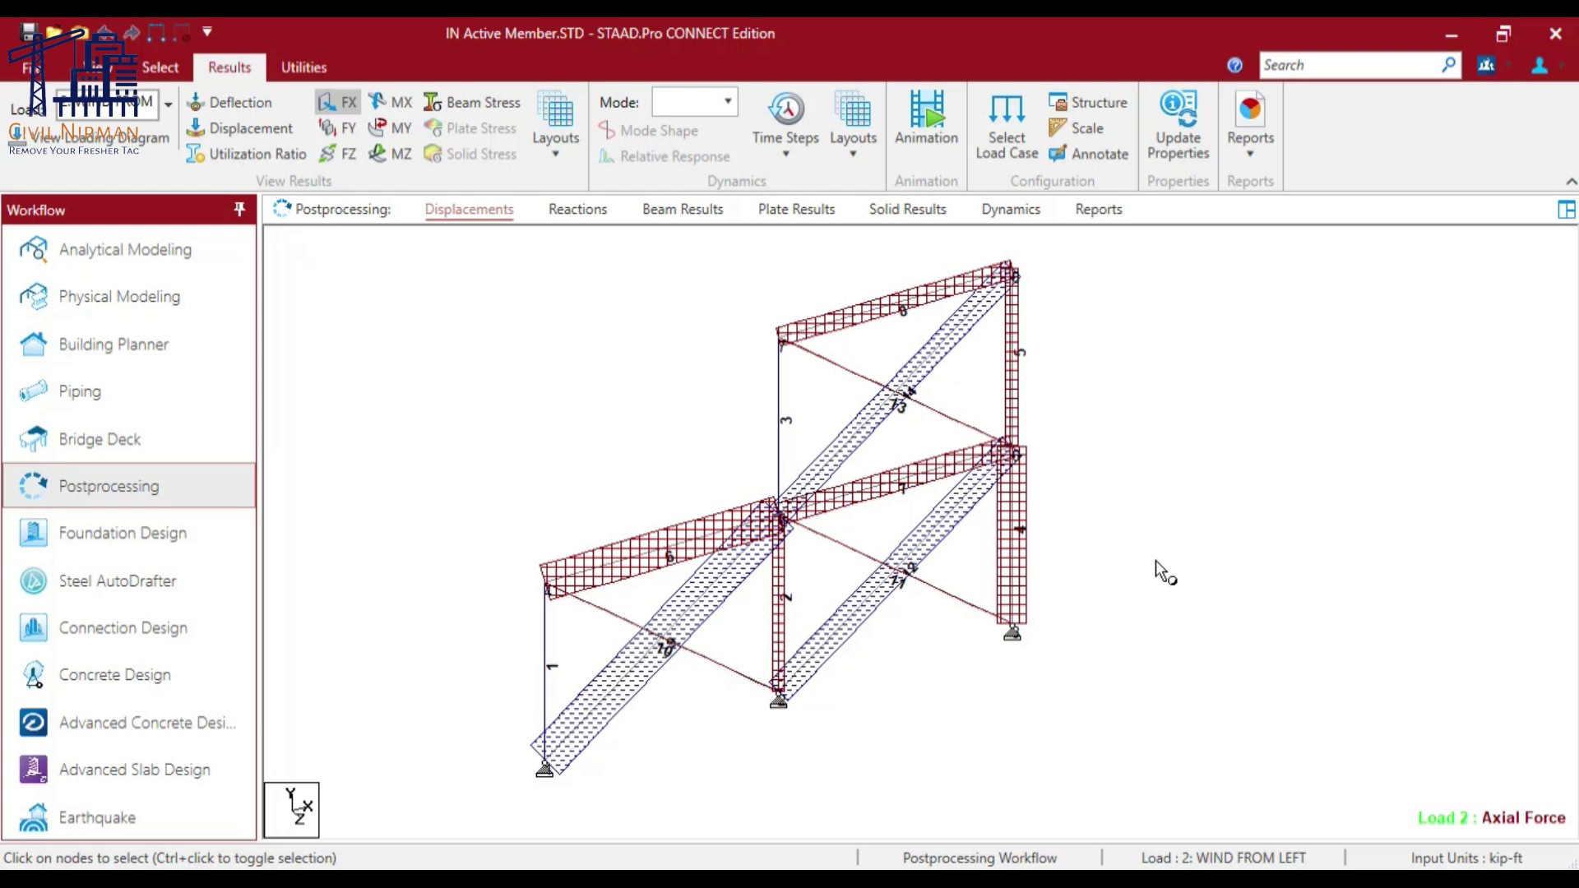
{"action": "middle_click_drag", "start_coordinate": [1156, 559], "coordinate": [1192, 601]}
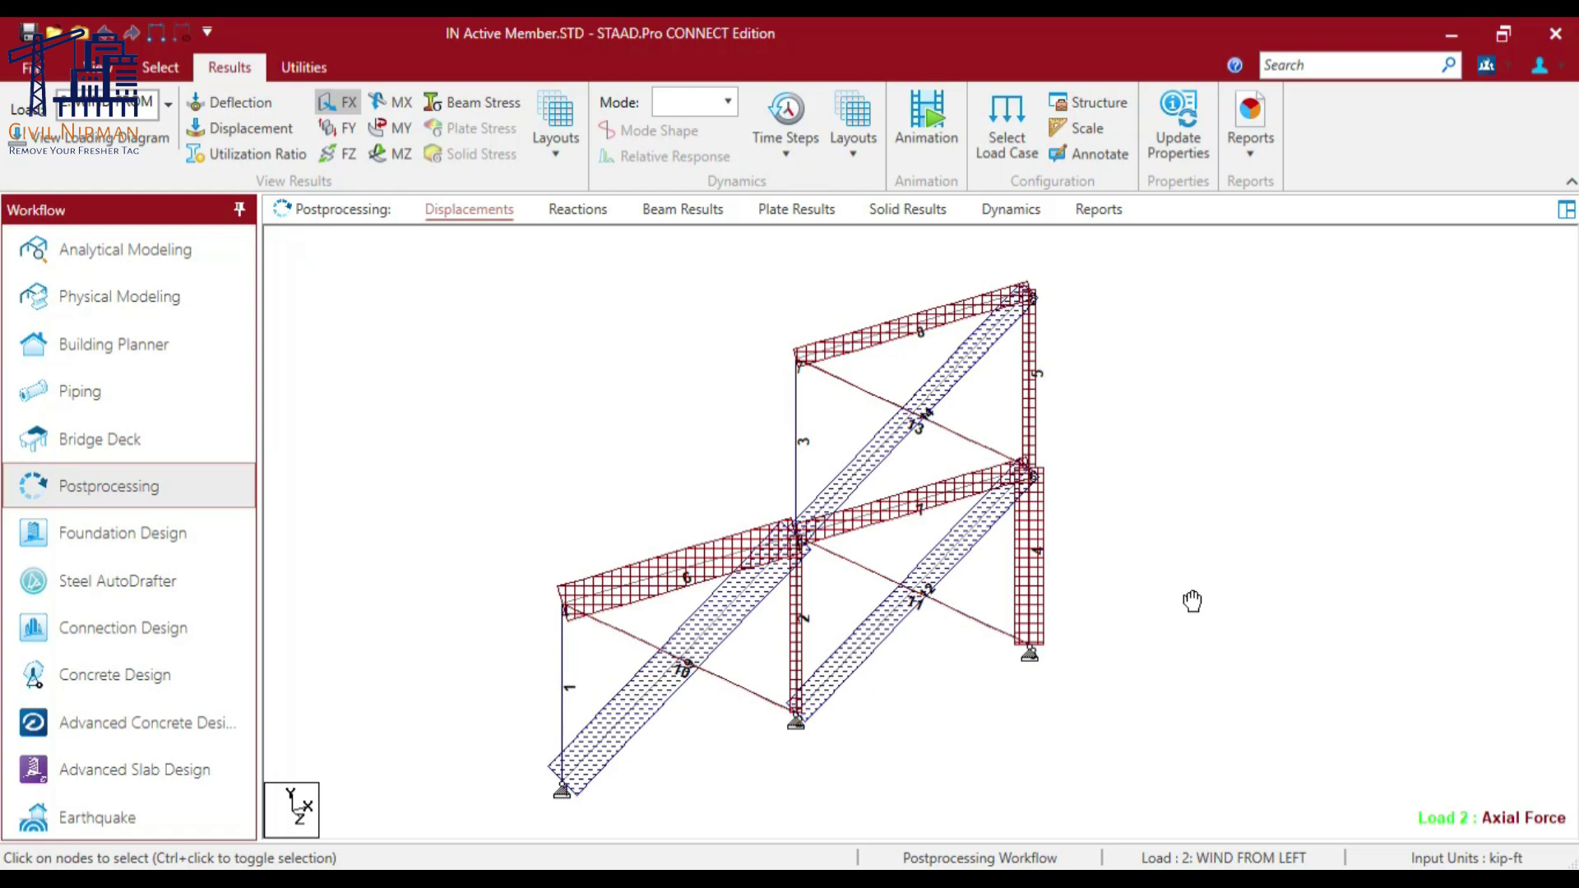
Step: Review the INACTIVE MEMBERS line before loading 2 WIND FROM LEFT in the command file and return to the axial force diagram
{"action": "left_click", "coordinate": [304, 69]}
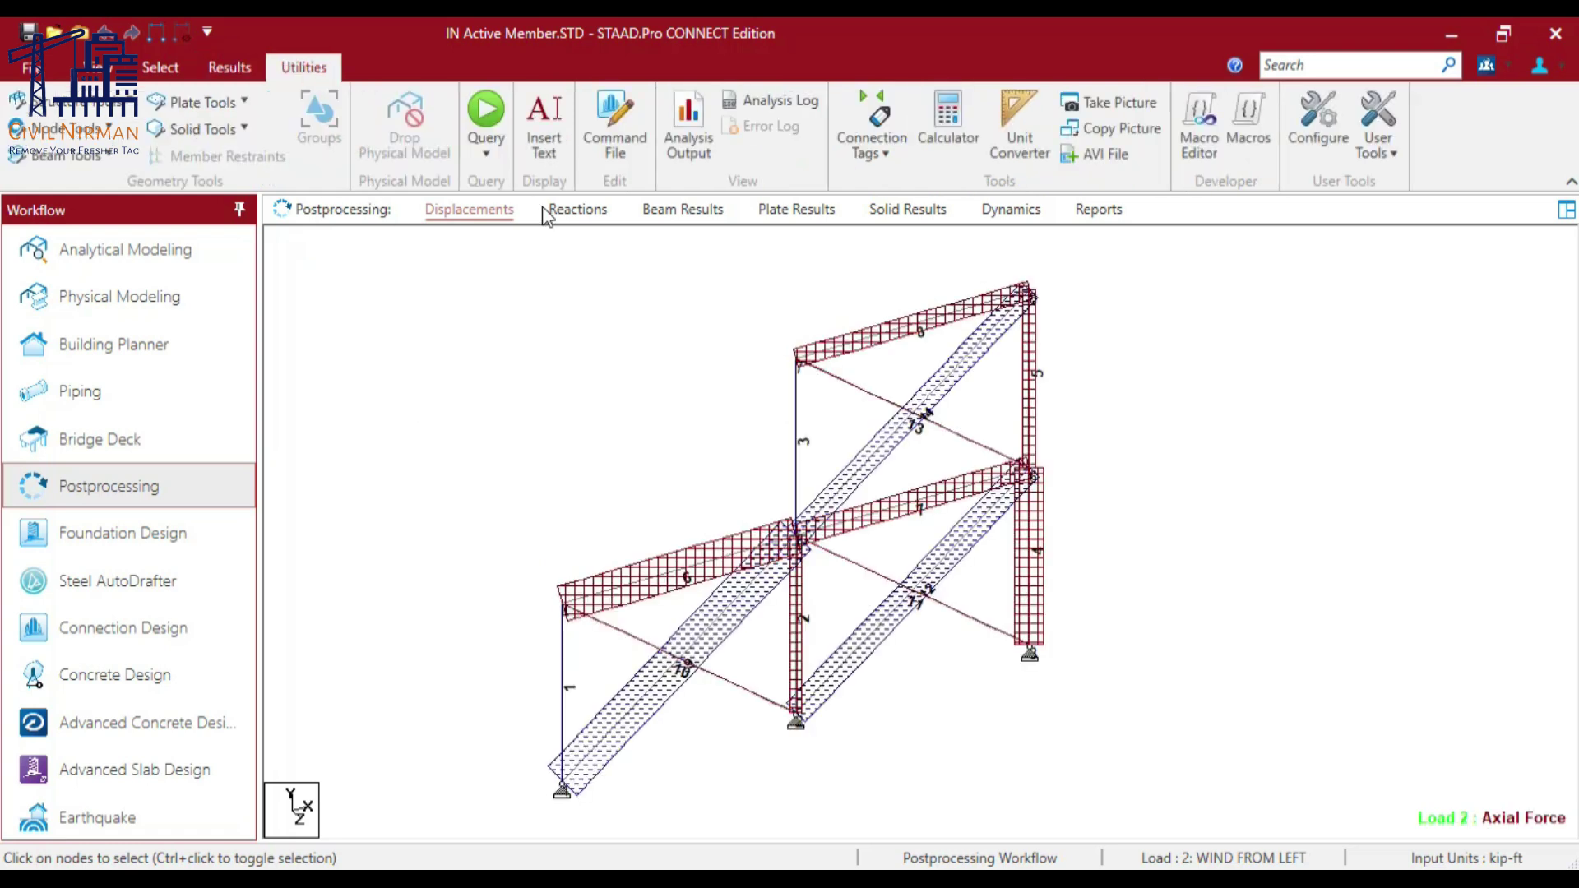
{"action": "left_click", "coordinate": [619, 129]}
{"action": "scroll", "coordinate": [846, 535], "scroll_direction": "down", "scroll_amount": 10}
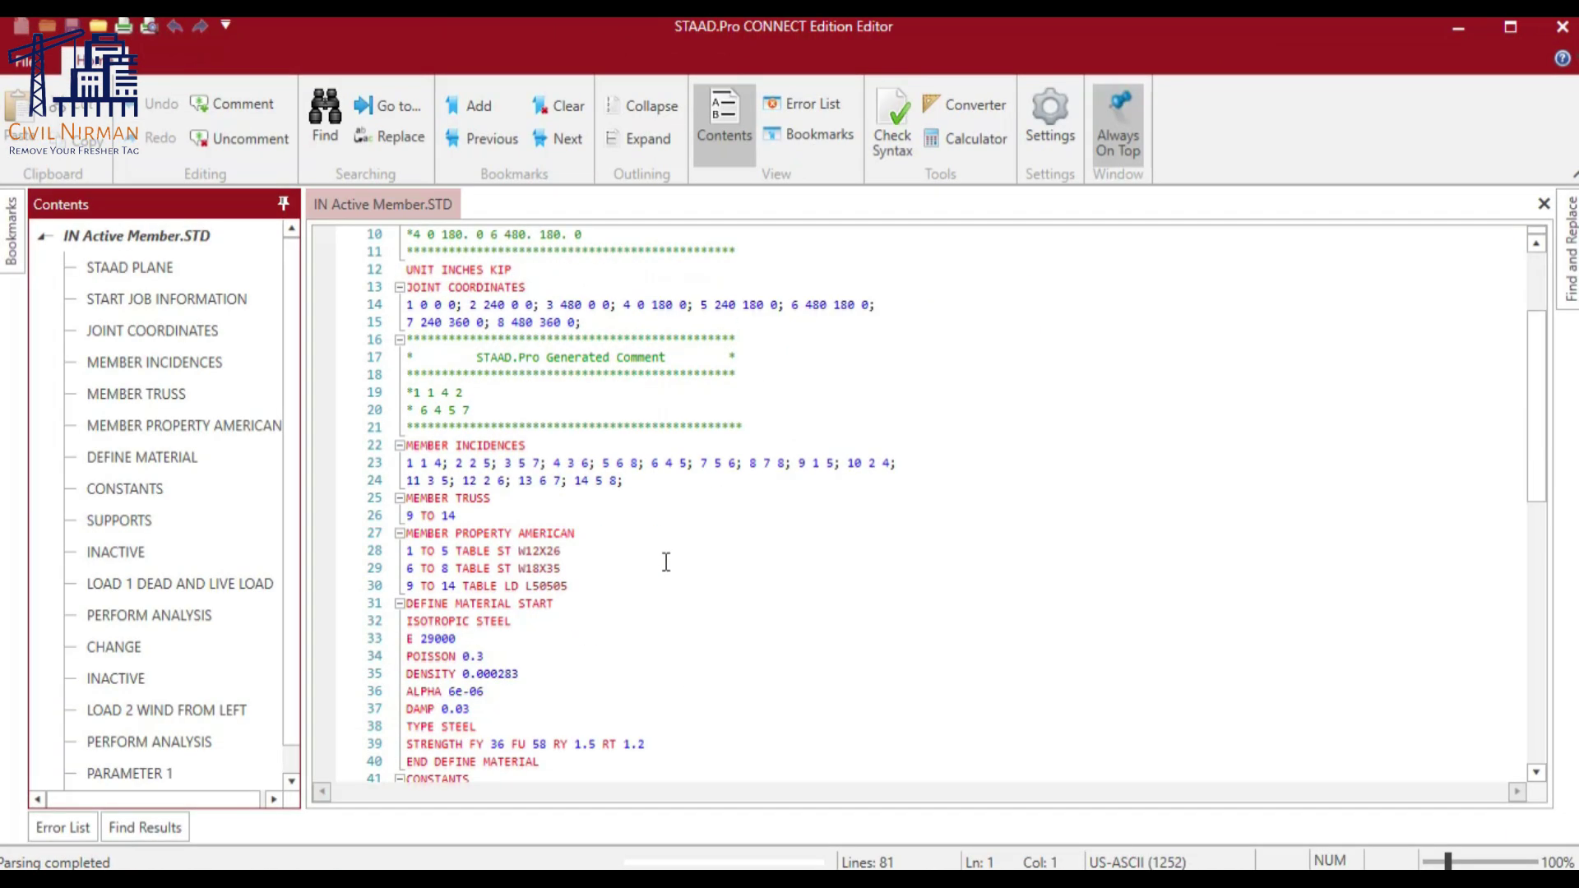
{"action": "scroll", "coordinate": [598, 581], "scroll_direction": "down", "scroll_amount": 6}
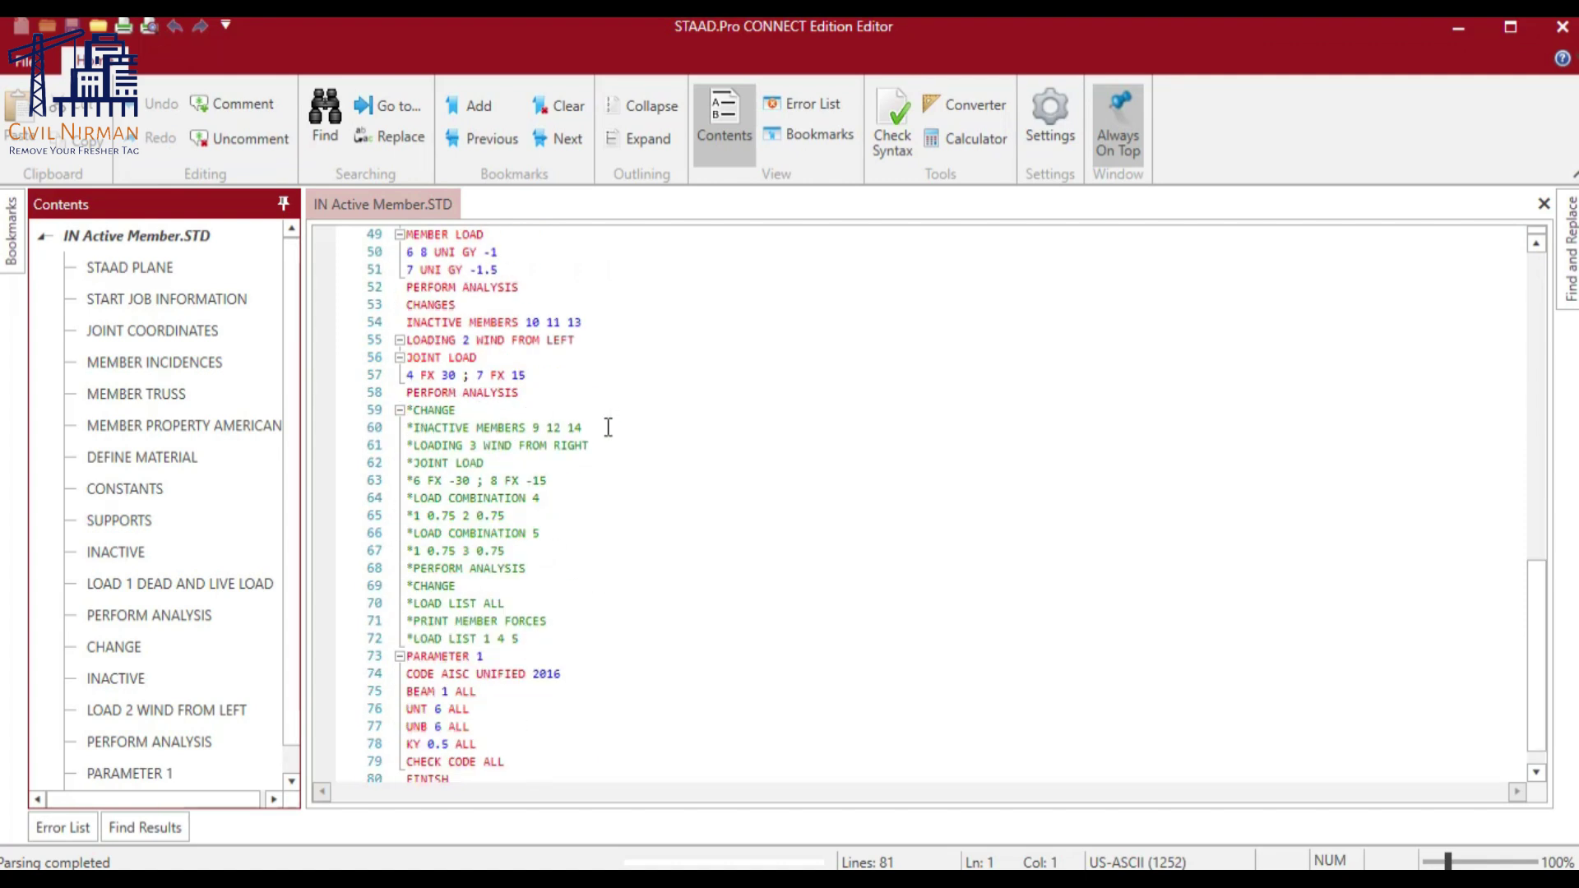
{"action": "left_click", "coordinate": [1561, 27]}
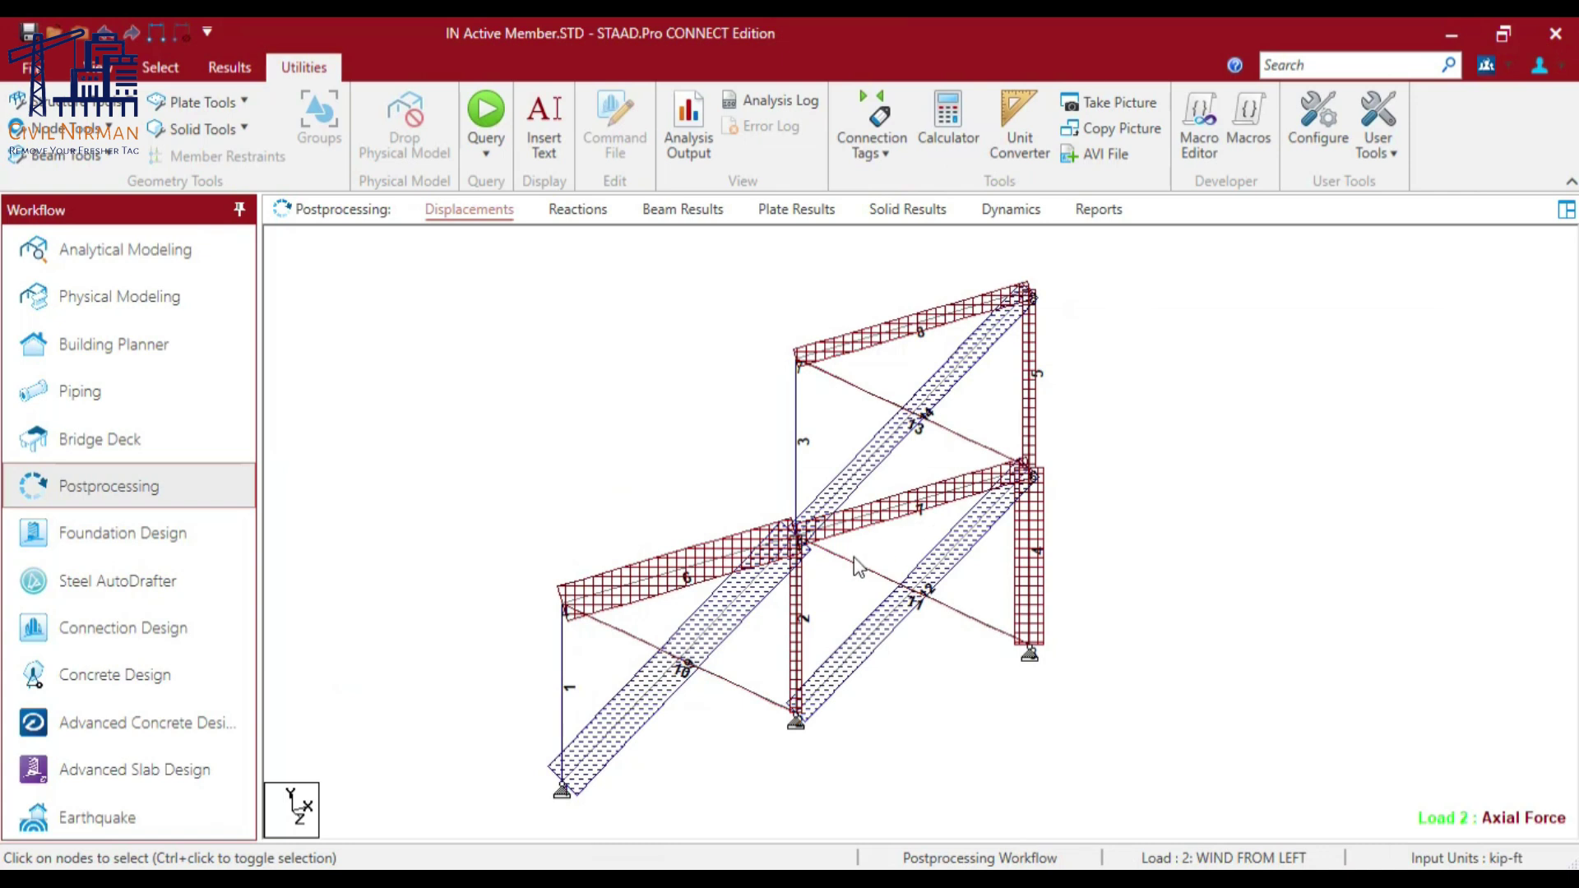
Step: Compare the crossing braces of each bay in the axial force diagram for load case 2 WIND FROM LEFT
{"action": "left_click", "coordinate": [753, 687]}
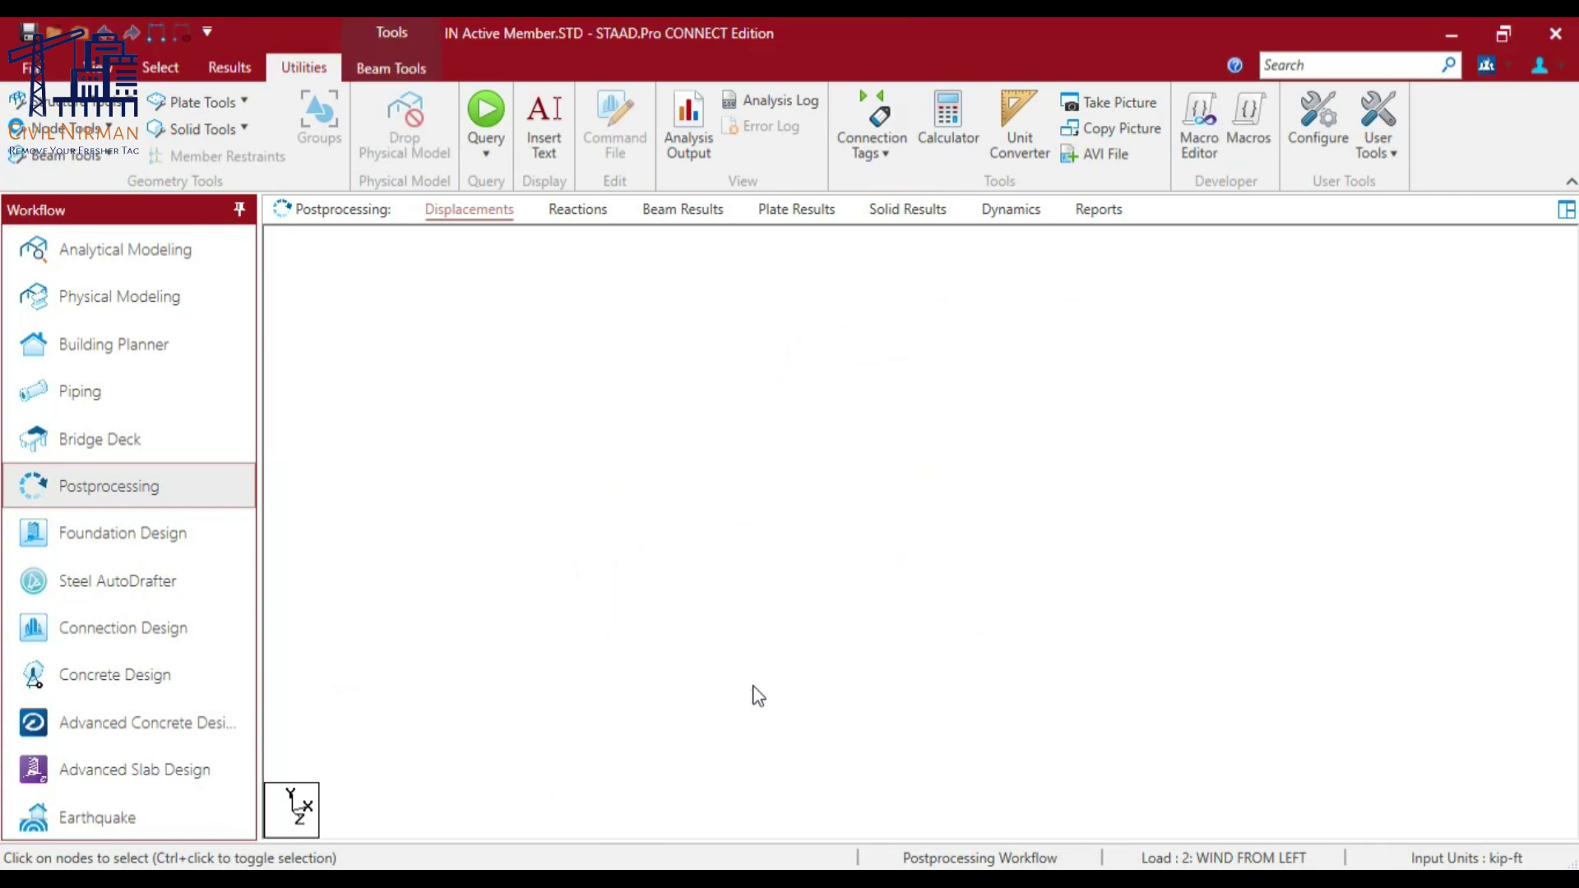
{"action": "left_click", "coordinate": [866, 396]}
{"action": "left_click", "coordinate": [921, 699]}
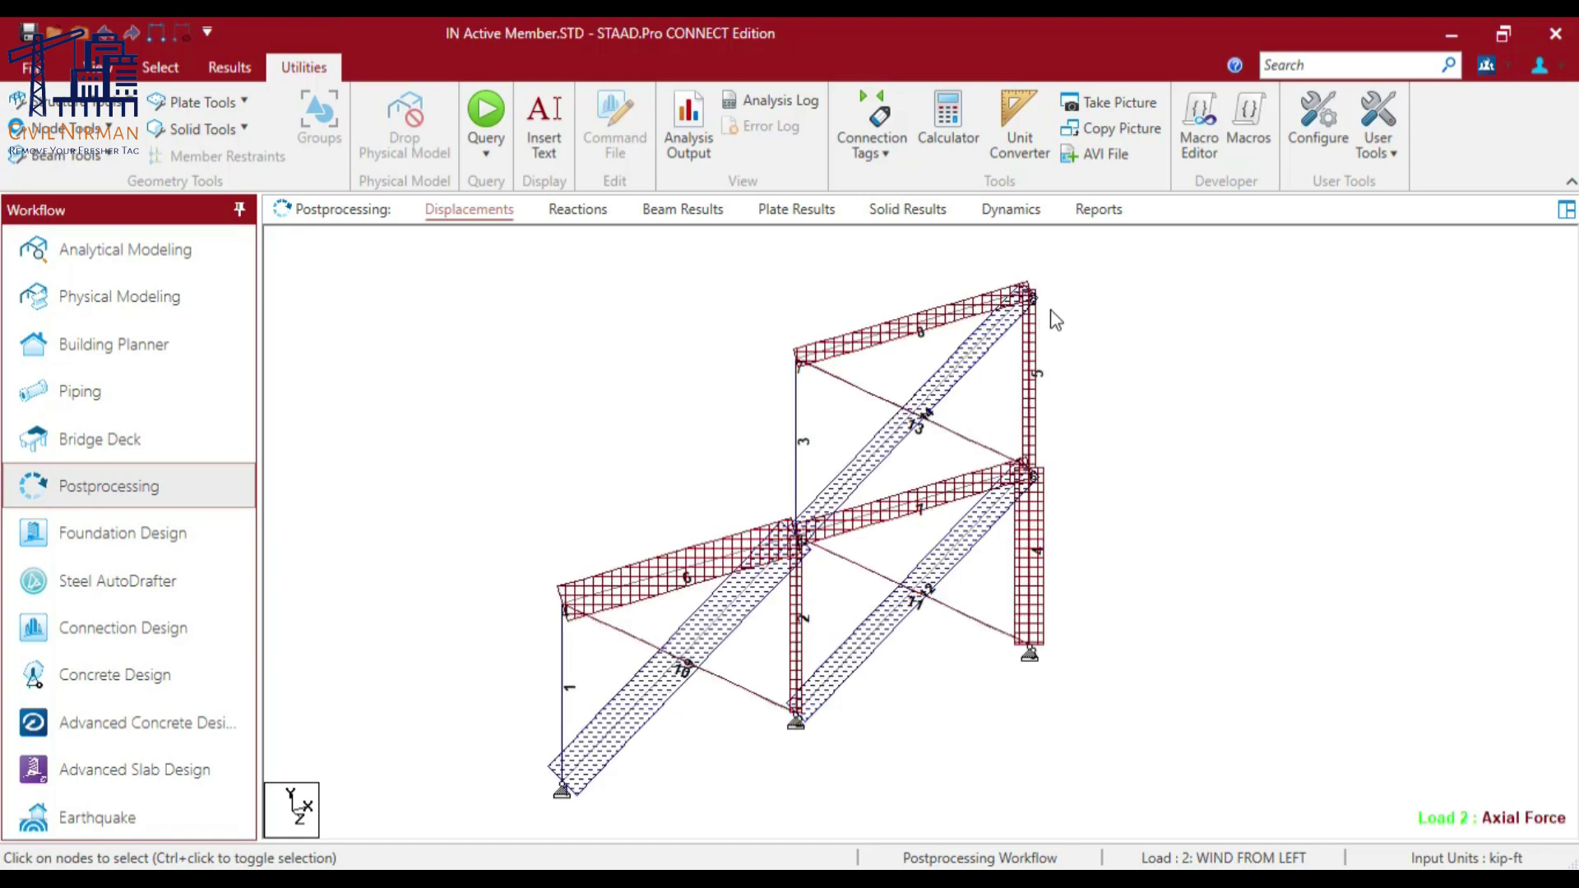
{"action": "left_click", "coordinate": [966, 359]}
{"action": "left_click", "coordinate": [888, 599]}
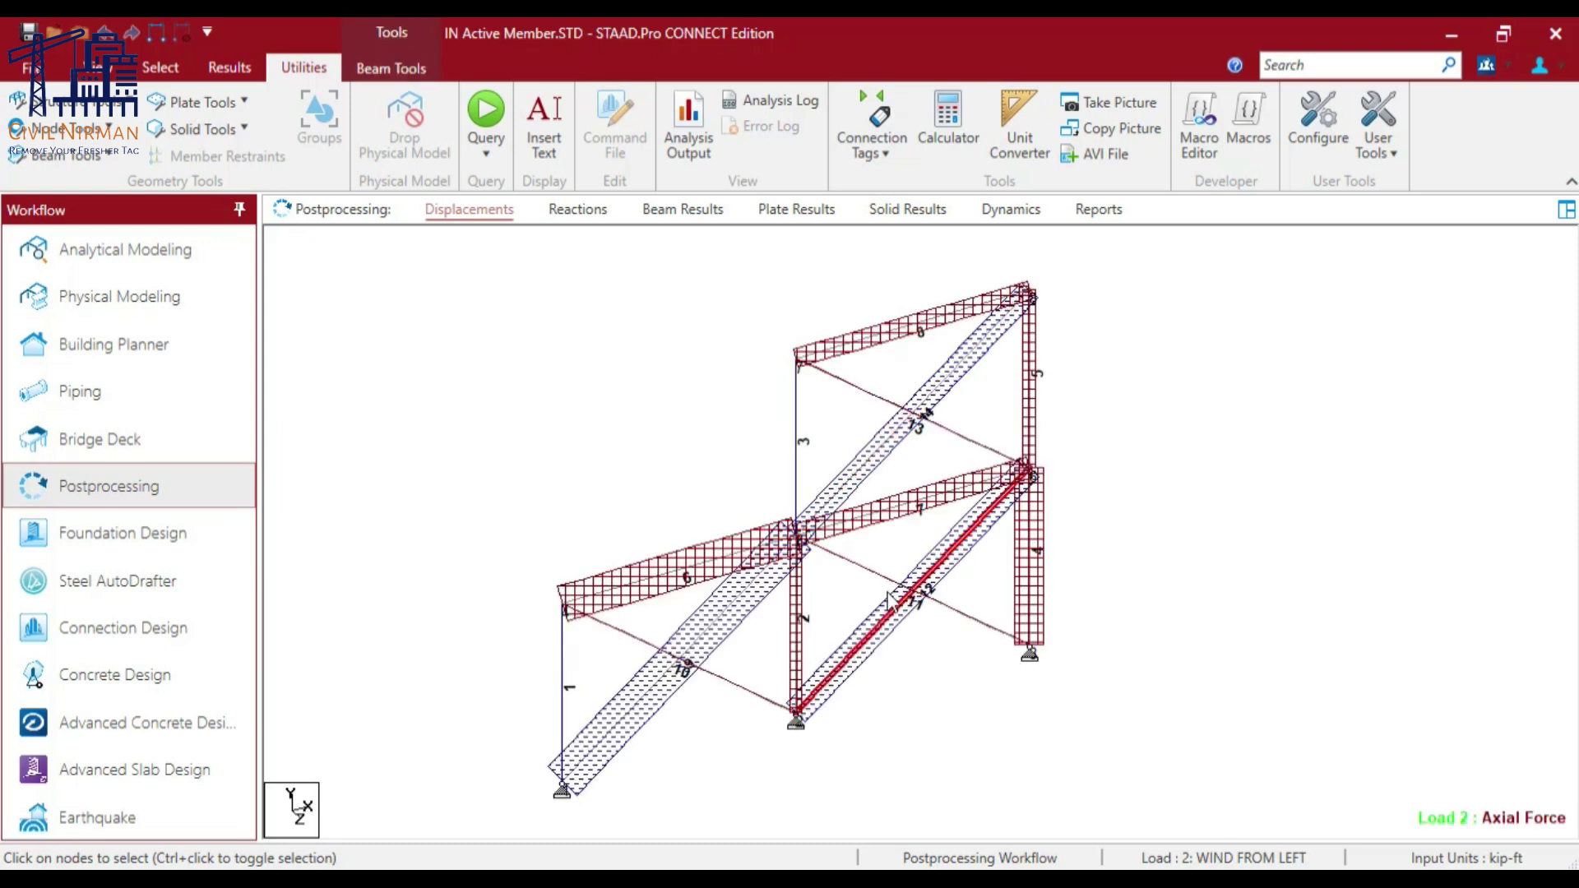
{"action": "left_click", "coordinate": [707, 625]}
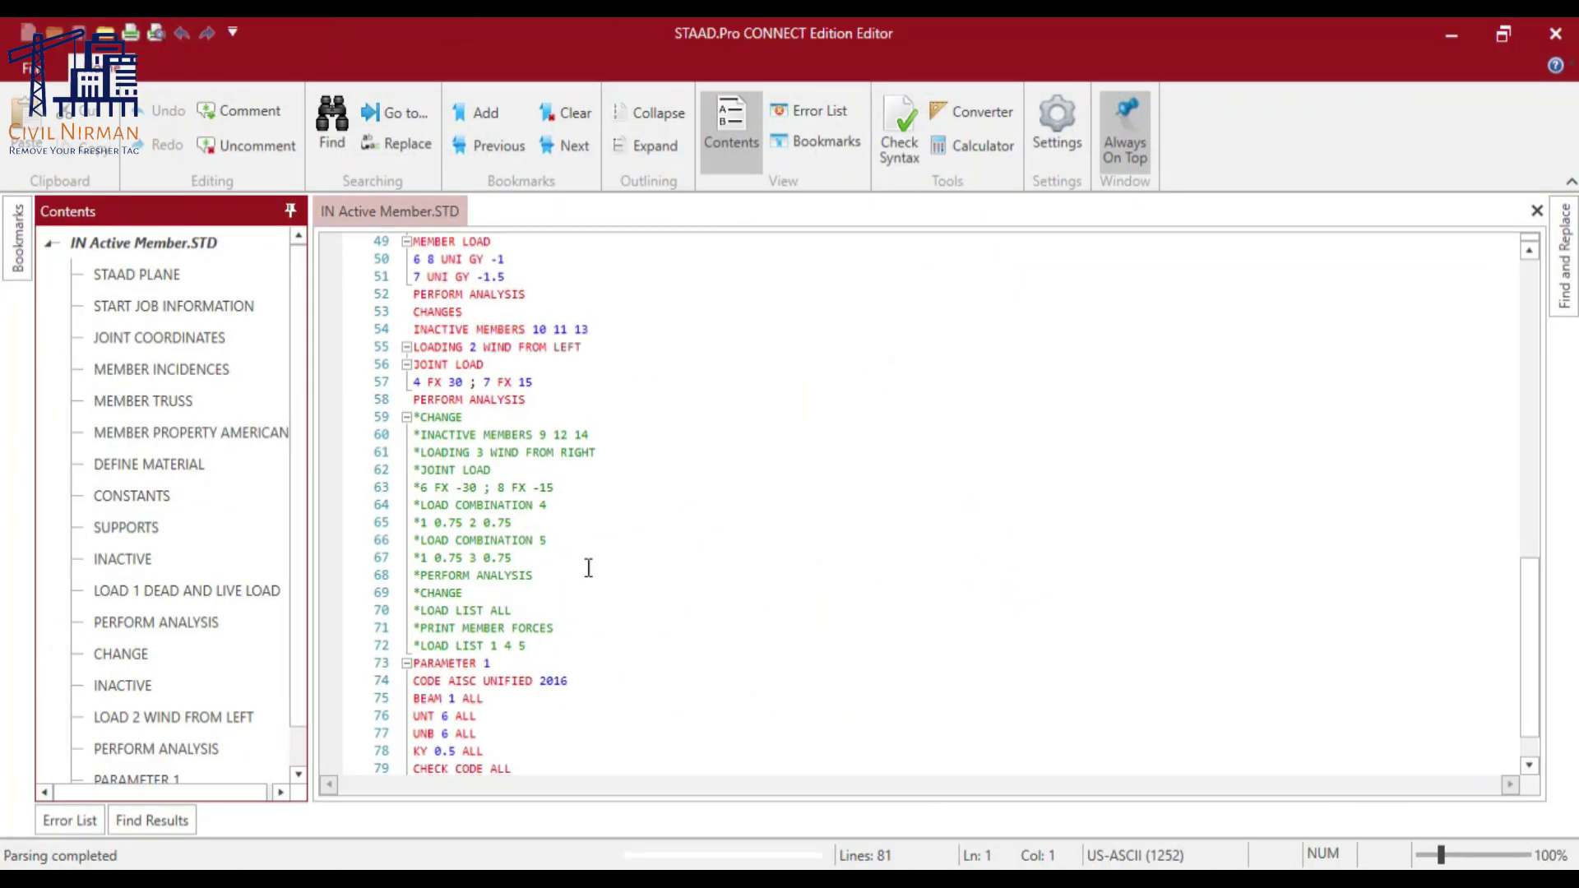
Step: Uncomment command file lines 59 to 72, from CHANGE and INACTIVE MEMBERS 9 12 14 through LOAD LIST 1 4 5
{"action": "left_click_drag", "start_coordinate": [547, 654], "coordinate": [376, 423]}
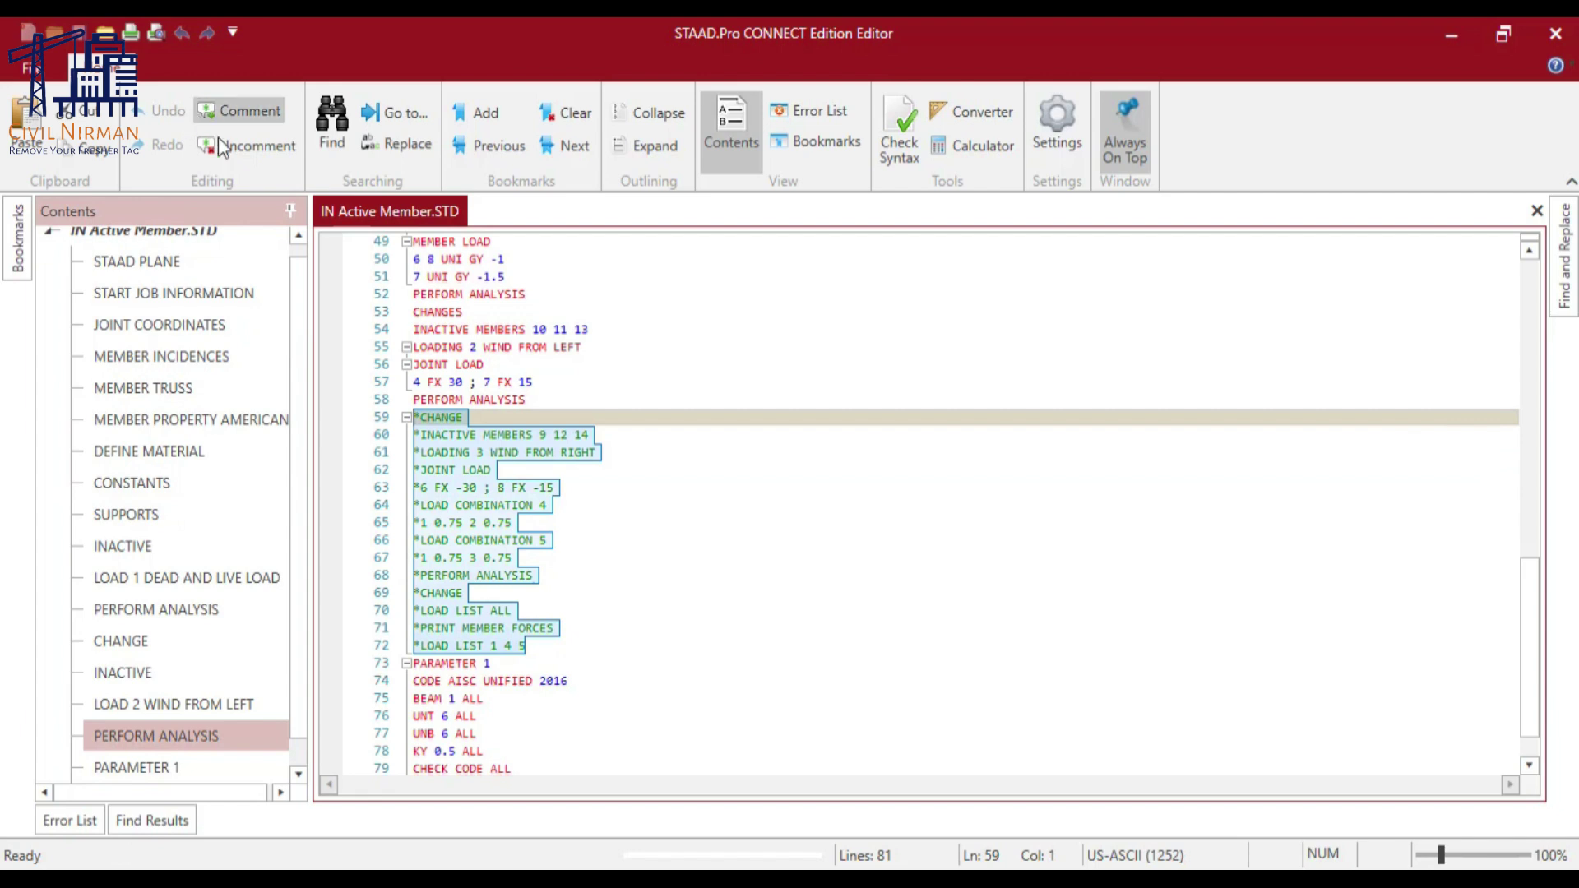
{"action": "left_click", "coordinate": [246, 145]}
{"action": "left_click", "coordinate": [603, 491]}
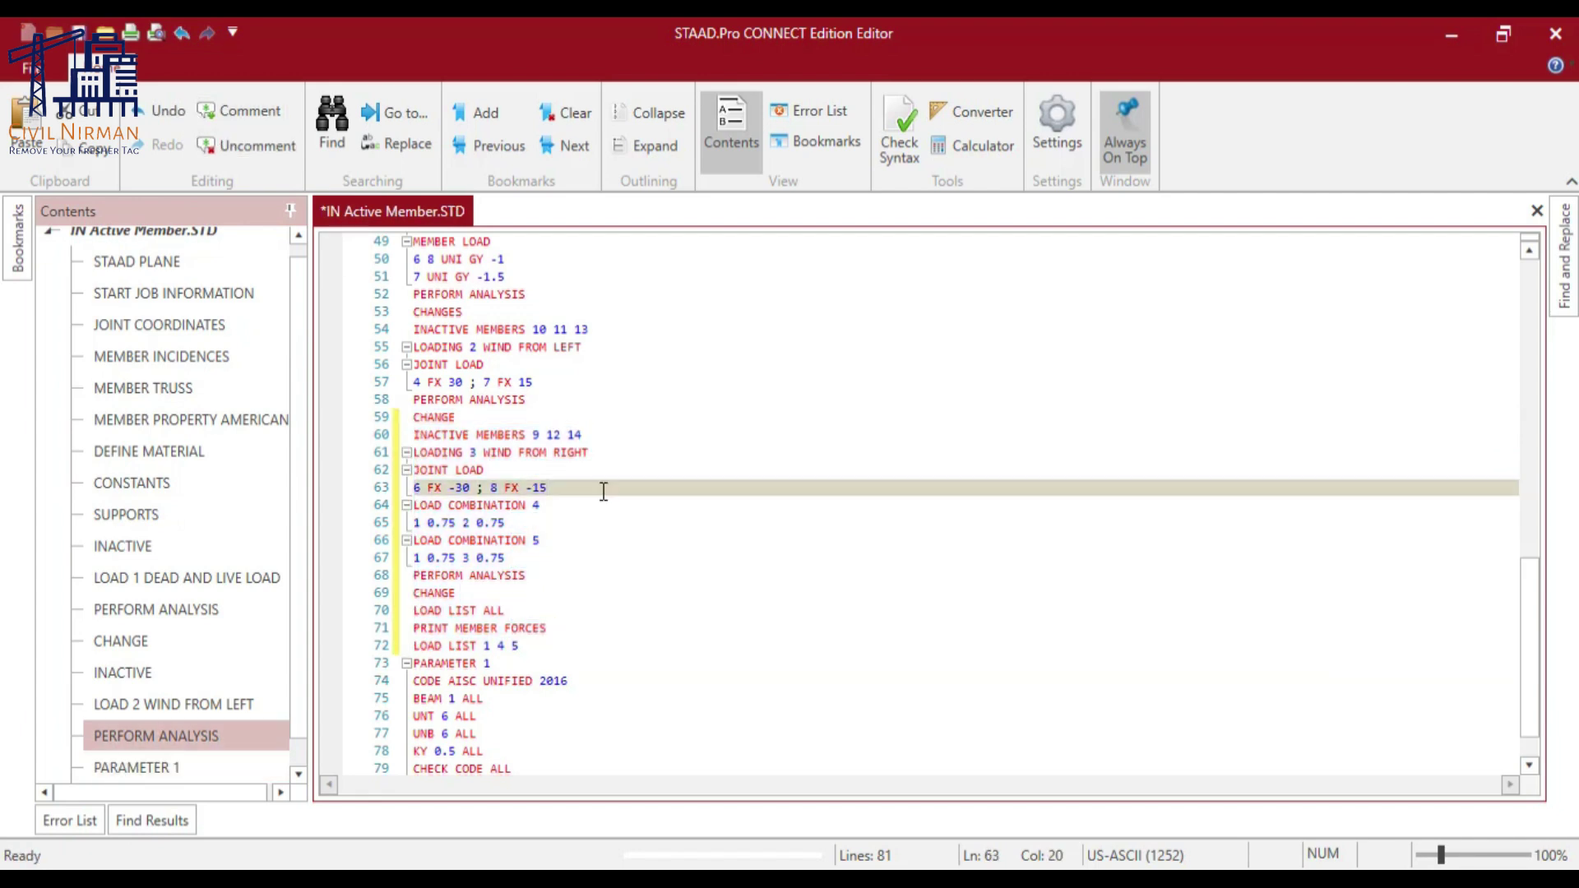
{"action": "left_click_drag", "start_coordinate": [486, 470], "coordinate": [413, 453]}
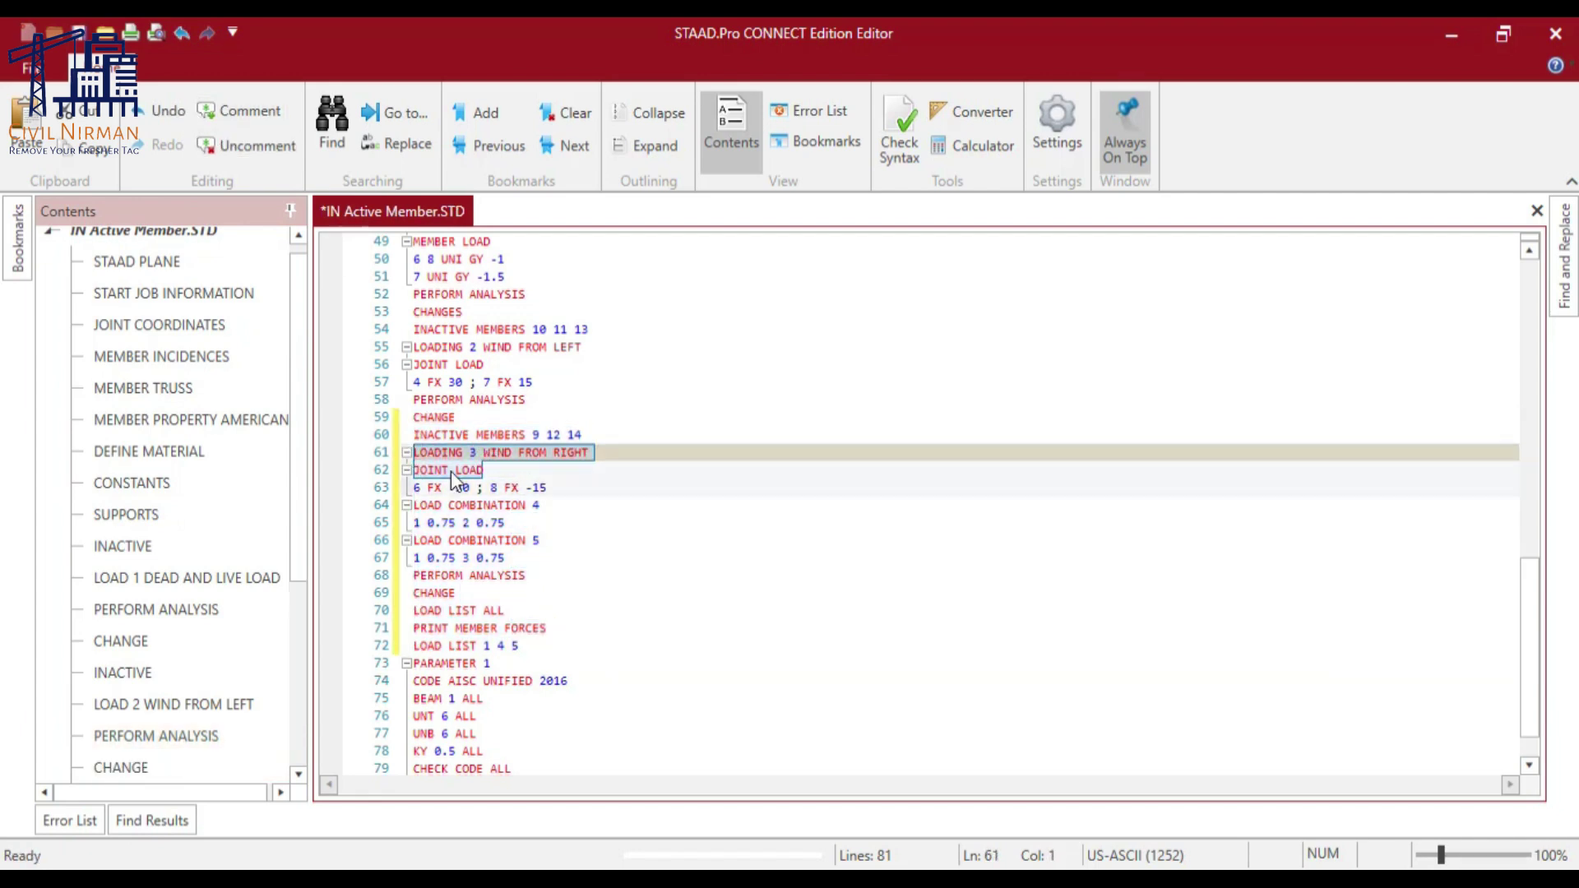
{"action": "left_click", "coordinate": [604, 431]}
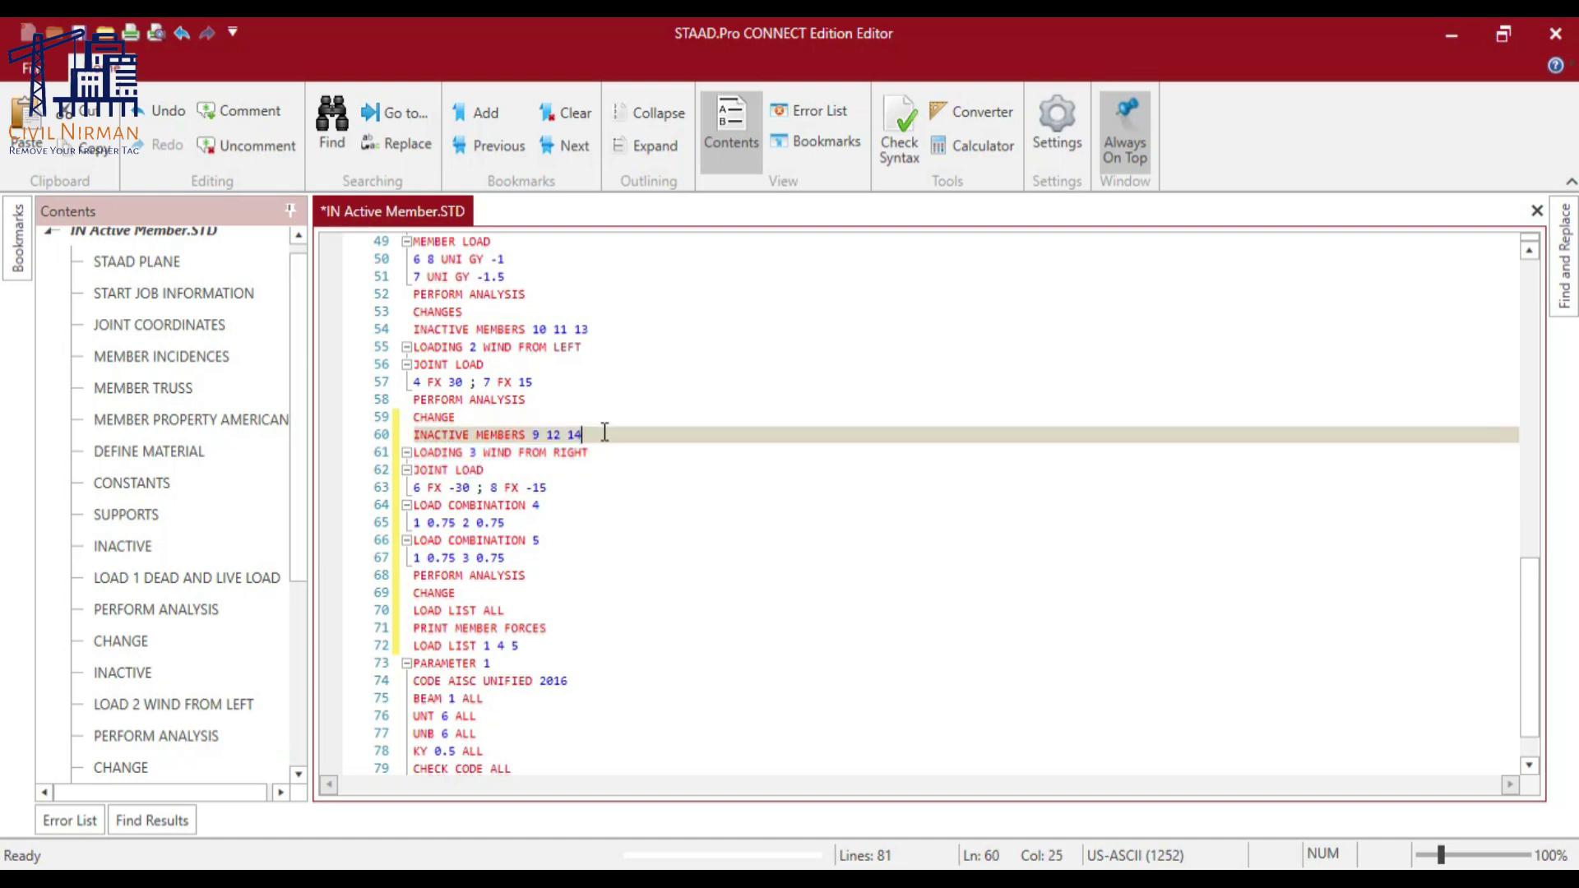
{"action": "left_click_drag", "start_coordinate": [590, 434], "coordinate": [407, 434]}
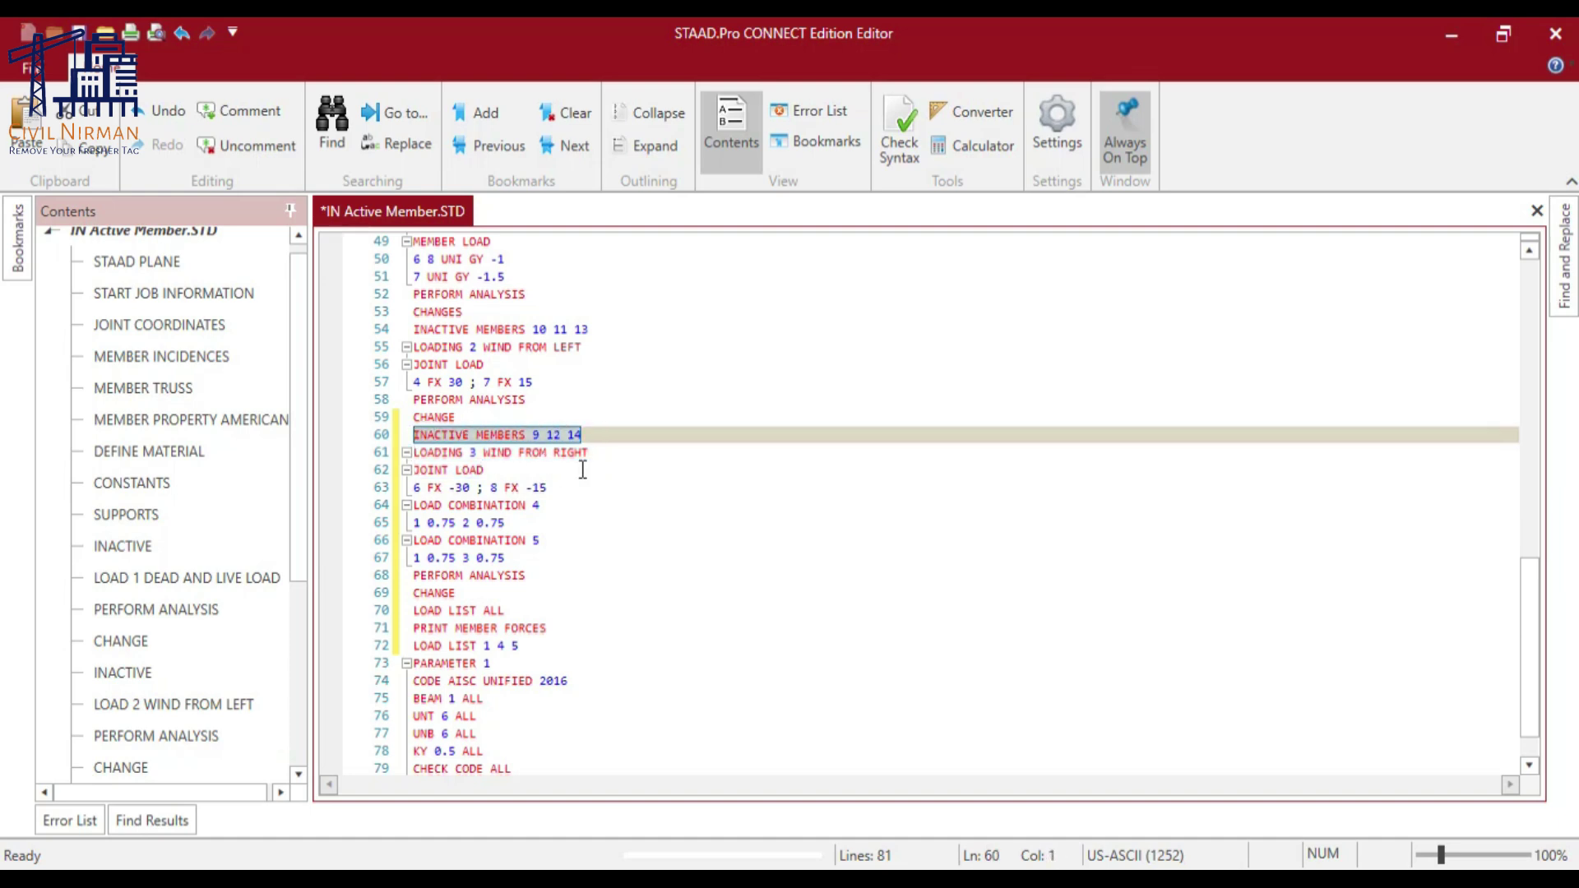
{"action": "left_click", "coordinate": [508, 413]}
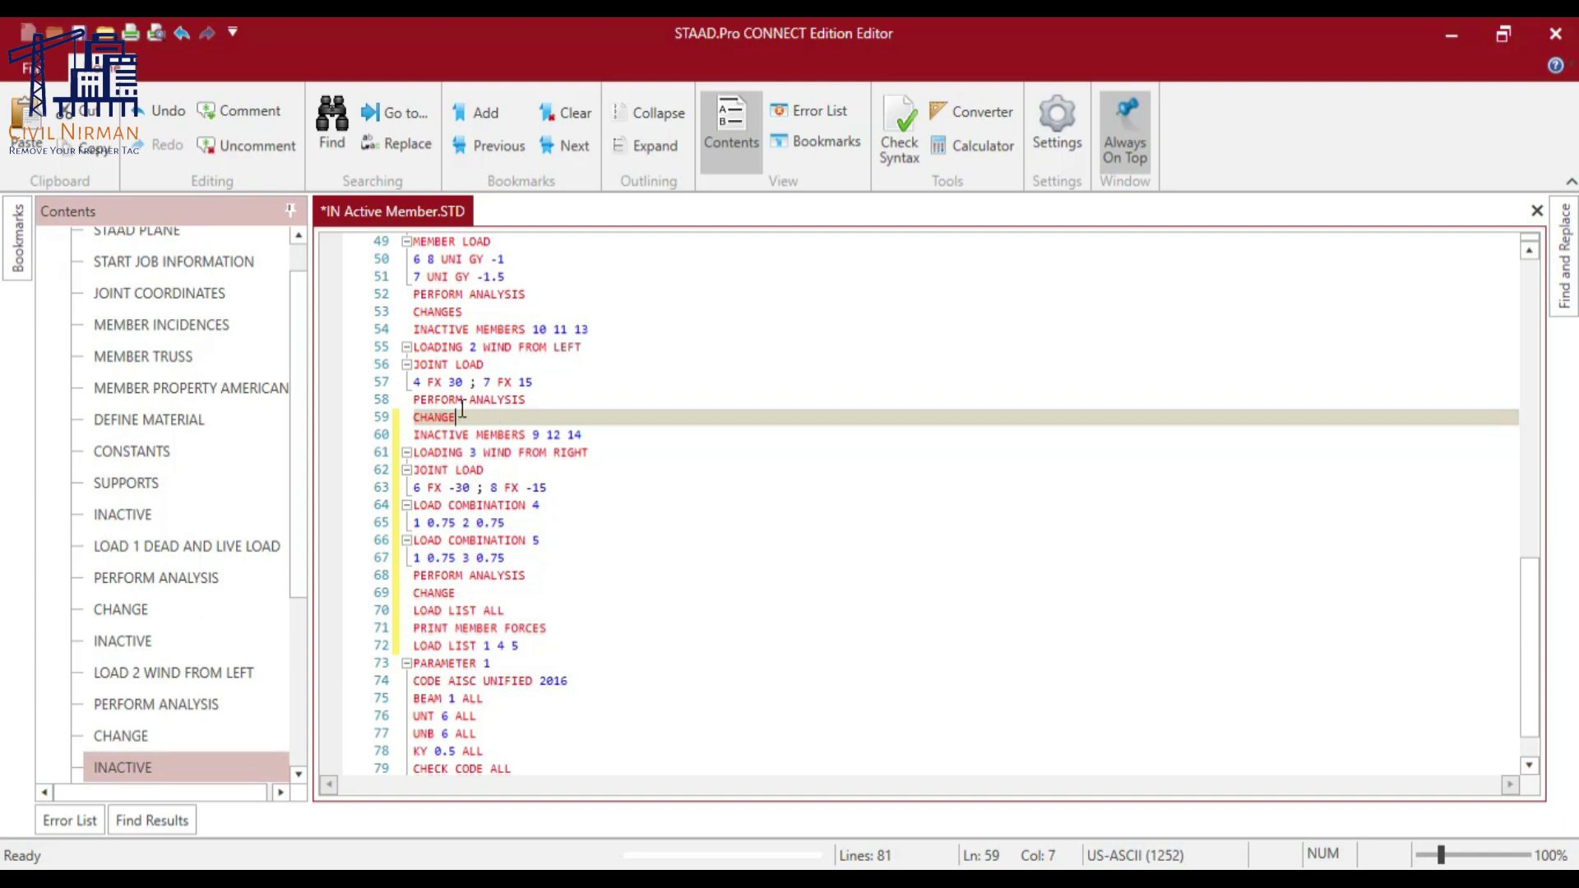
Step: Insert a blank line between CHANGE and INACTIVE MEMBERS 9 12 14, save the command file and close the editor
{"action": "key", "text": "Return"}
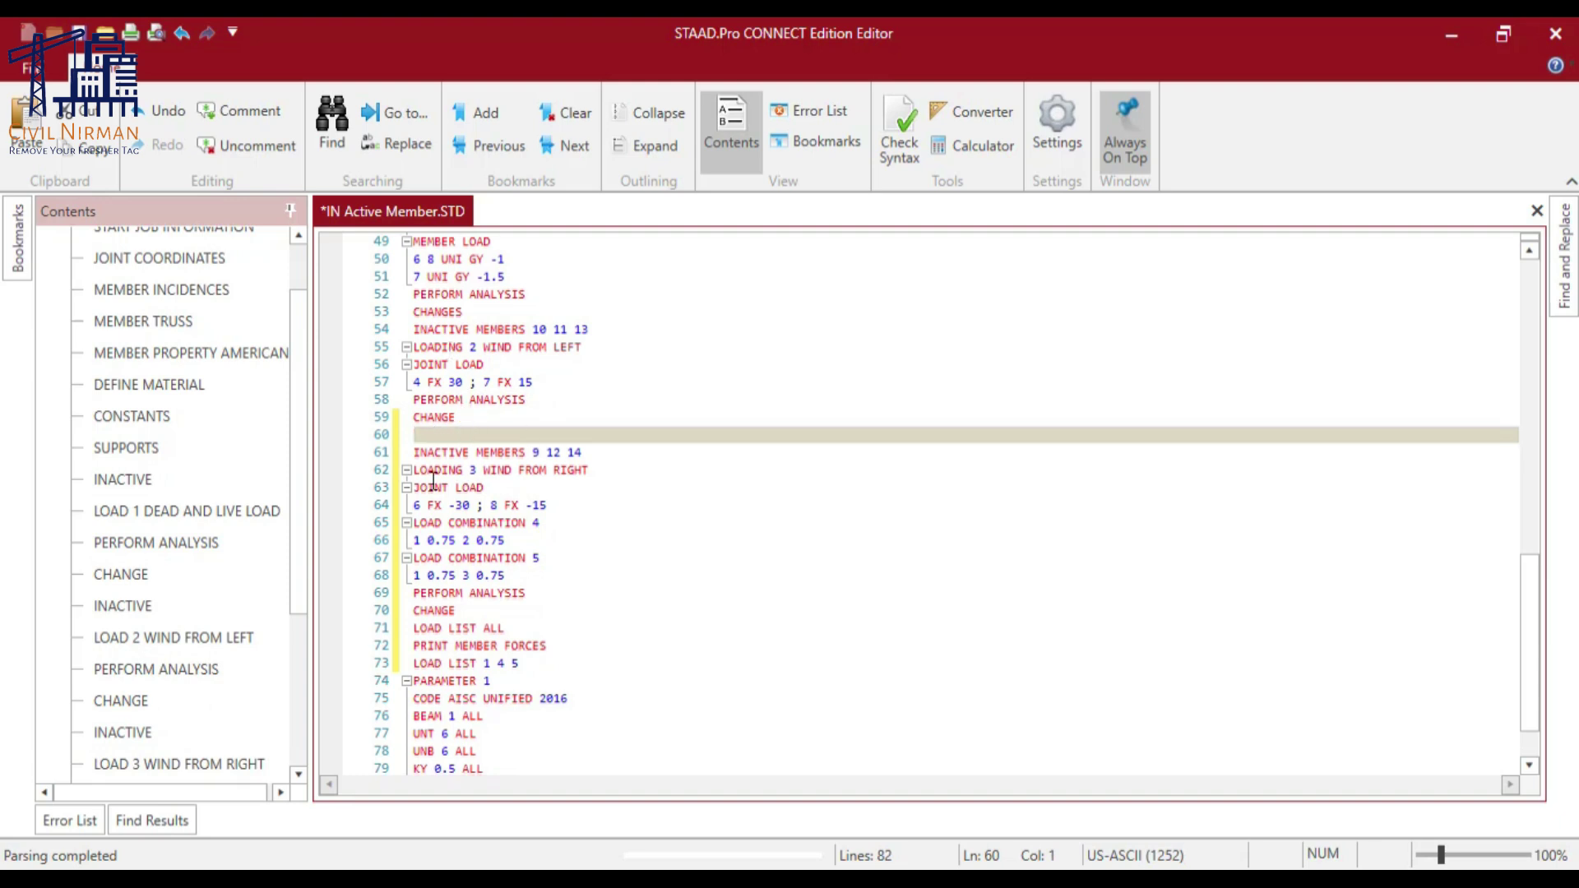
{"action": "left_click_drag", "start_coordinate": [613, 453], "coordinate": [443, 443]}
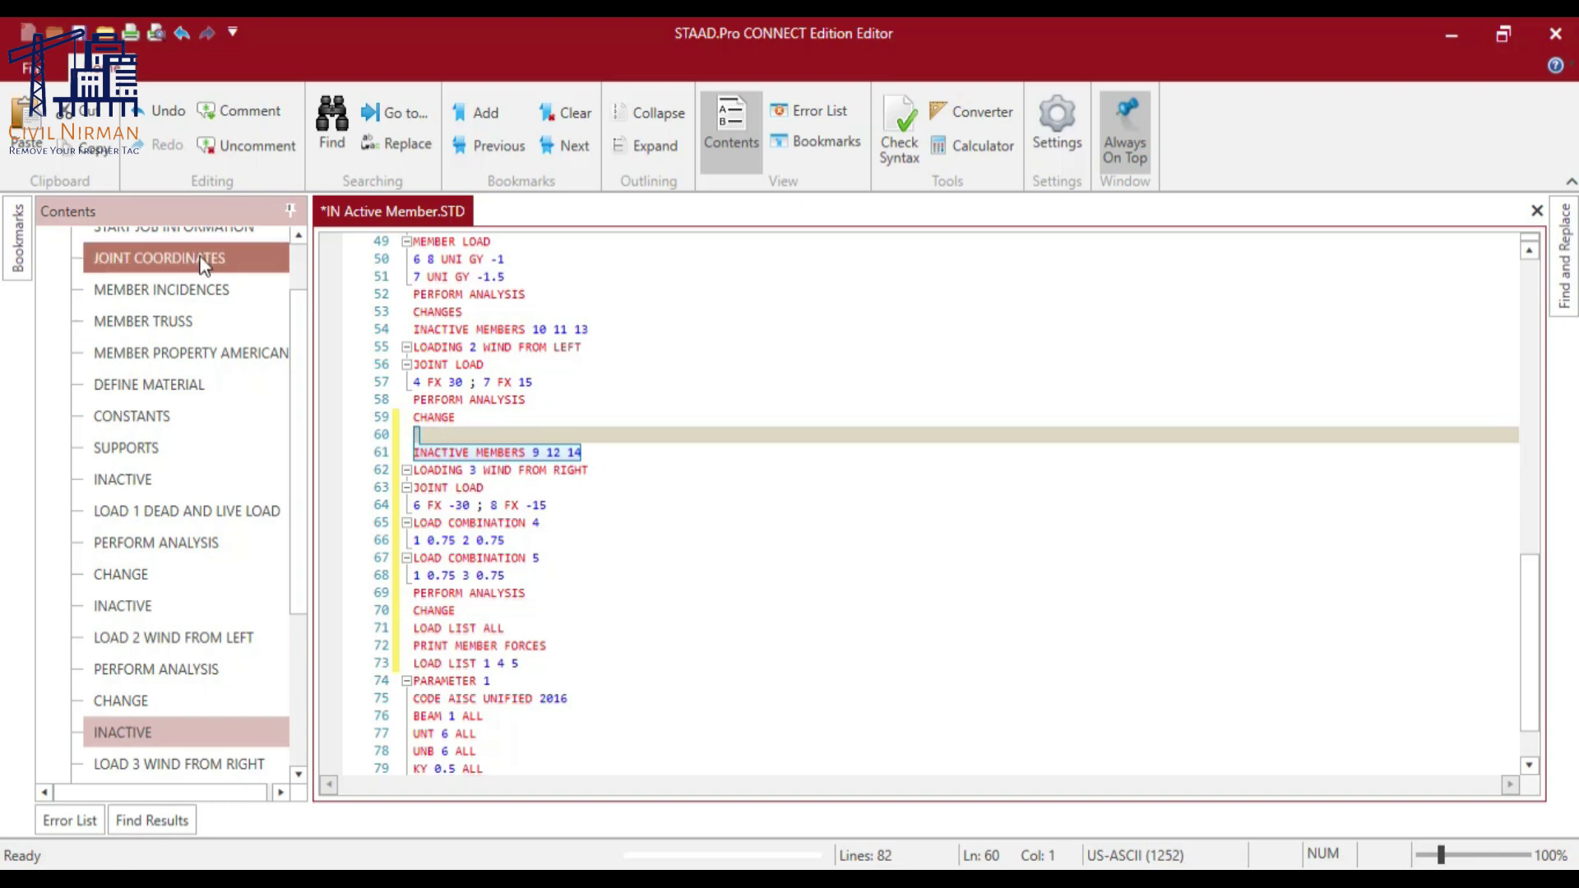
{"action": "left_click", "coordinate": [79, 33]}
{"action": "scroll", "coordinate": [617, 691], "scroll_direction": "down", "scroll_amount": 1}
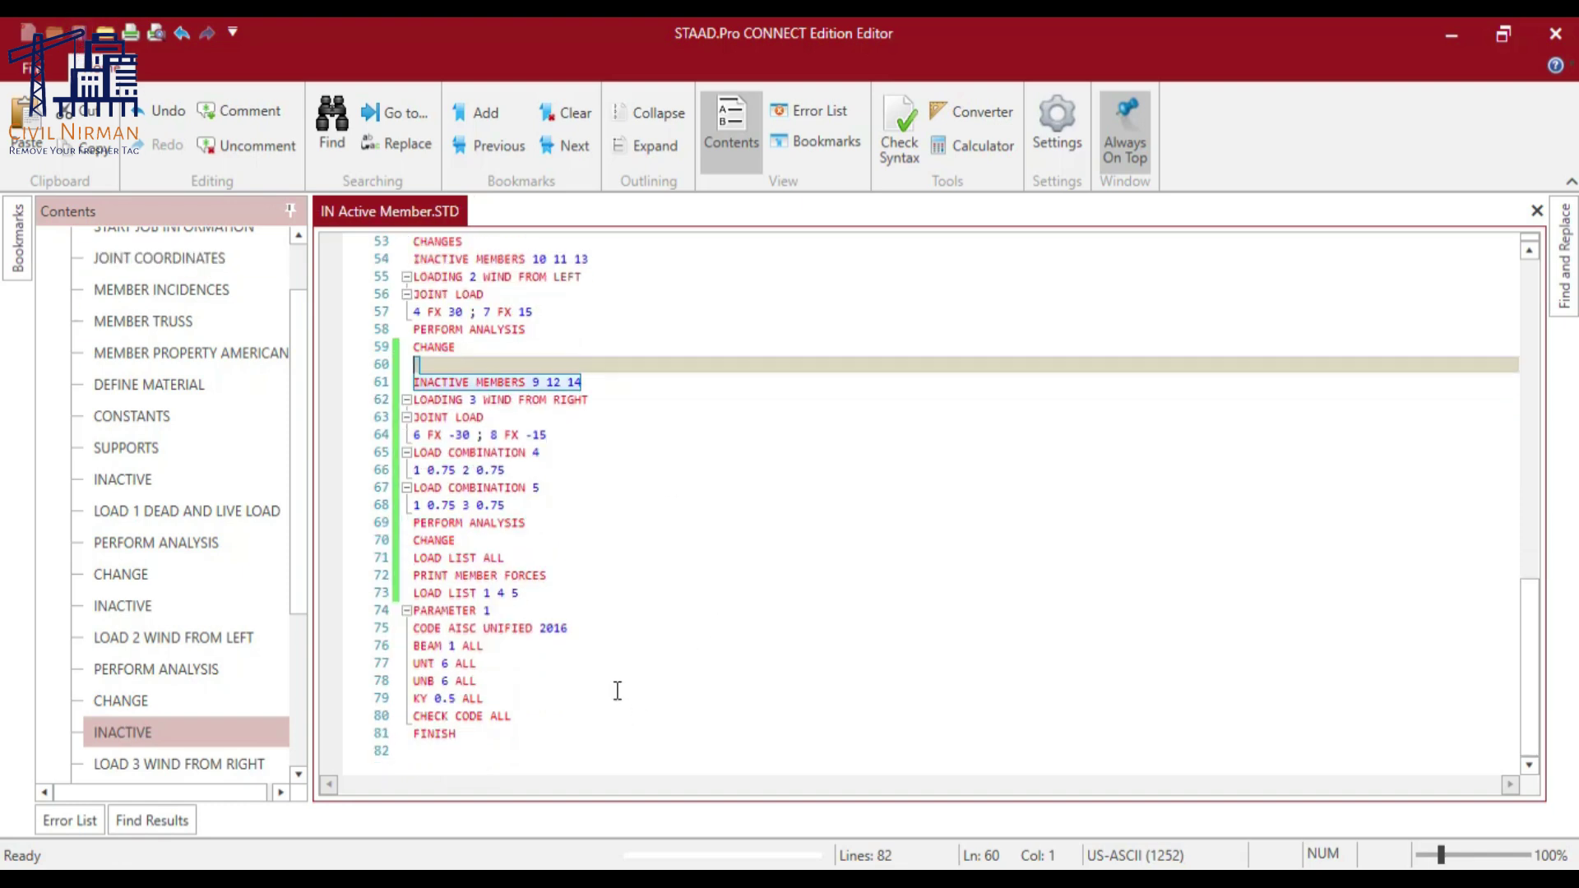
{"action": "scroll", "coordinate": [617, 690], "scroll_direction": "up", "scroll_amount": 2}
{"action": "left_click", "coordinate": [1565, 40]}
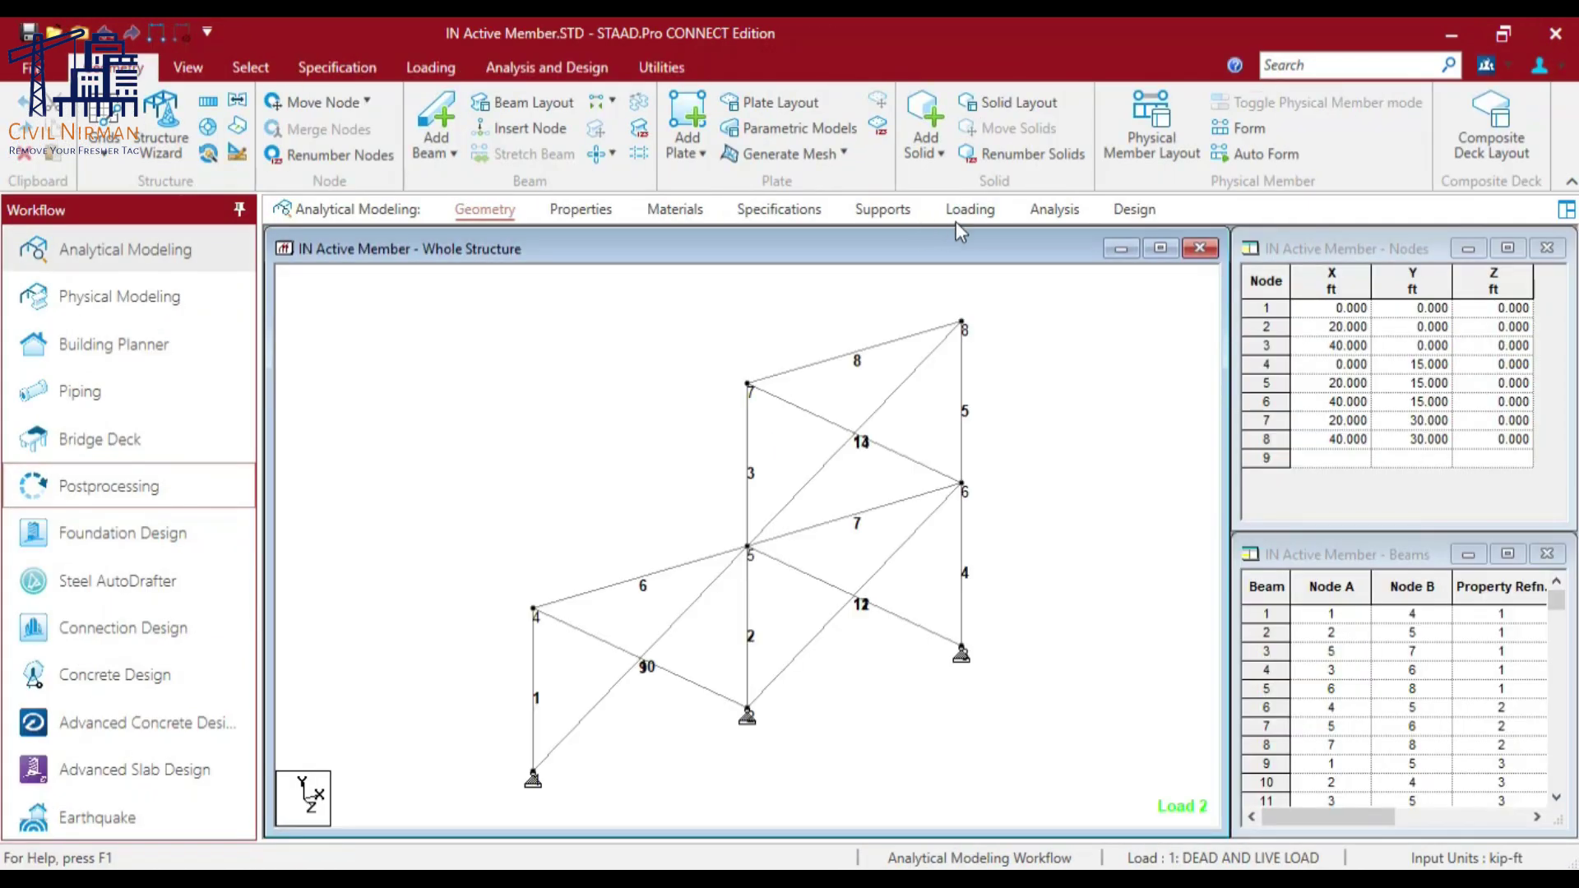
Step: Open the load definitions and expand load case 3 WIND FROM RIGHT and load combinations 4 and 5
{"action": "left_click", "coordinate": [958, 216]}
{"action": "left_click", "coordinate": [1203, 293]}
{"action": "left_click", "coordinate": [1226, 349]}
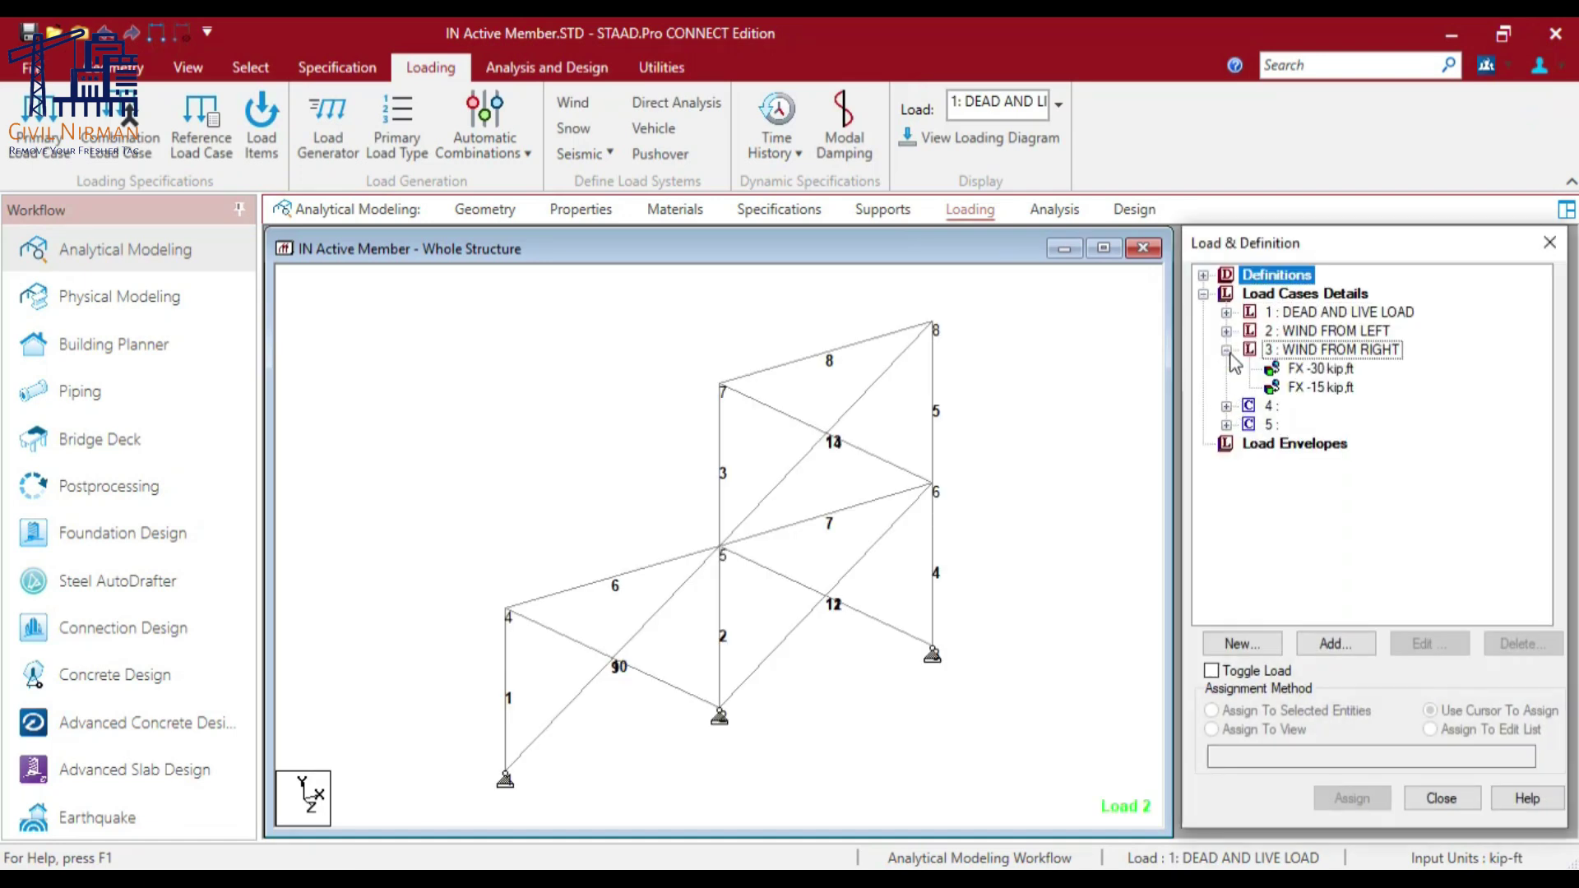
{"action": "left_click", "coordinate": [1226, 406]}
{"action": "left_click", "coordinate": [1225, 462]}
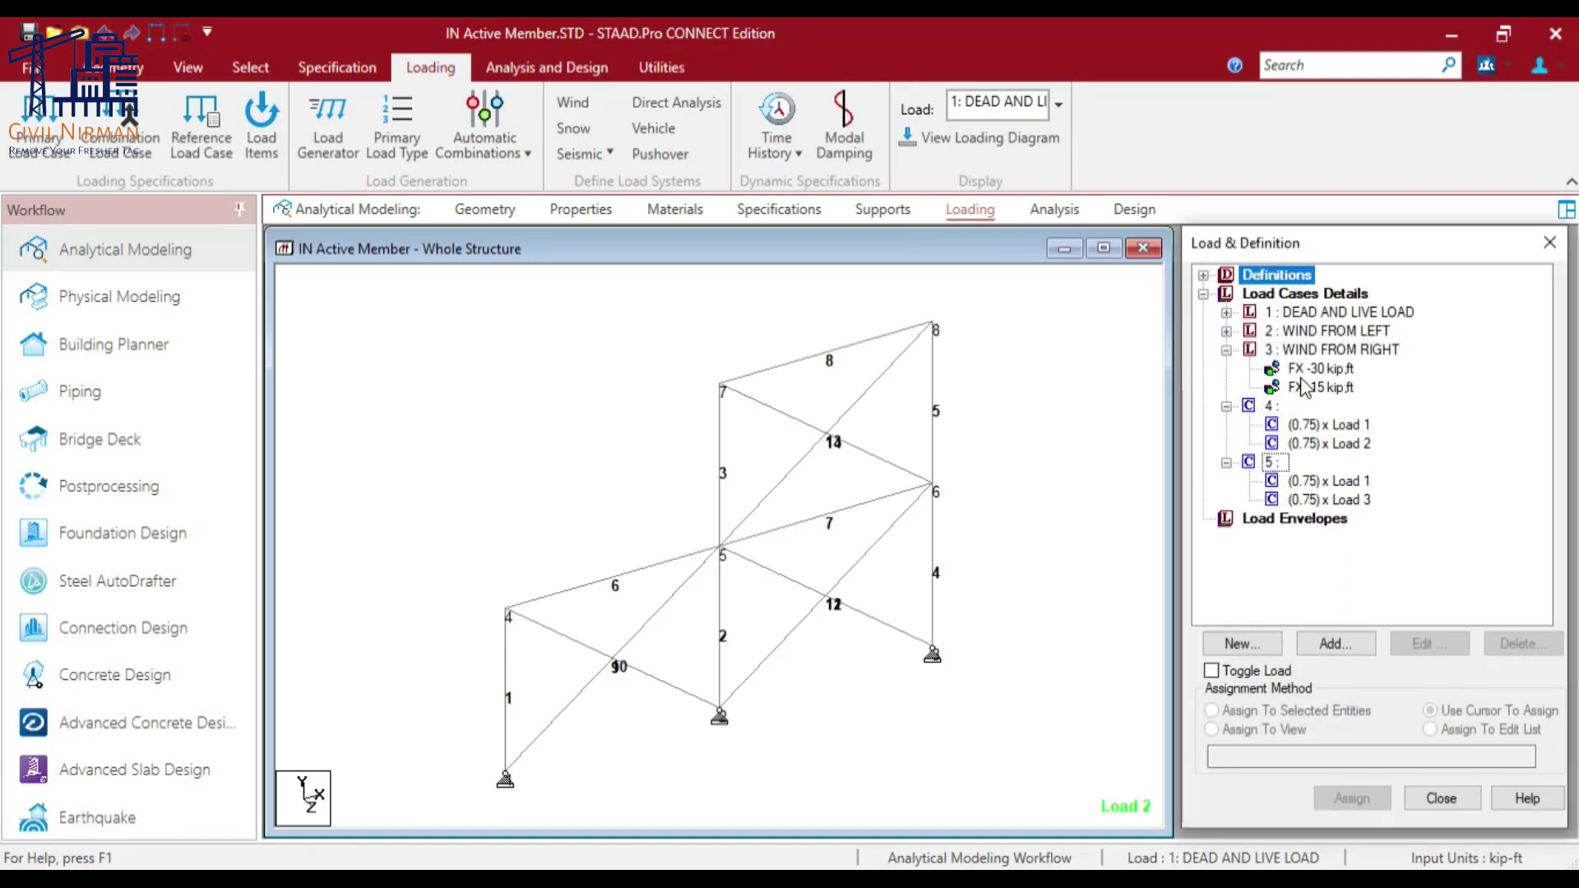
Step: Show the FX -30 and FX -15 joint loads of load case 3 WIND FROM RIGHT on the frame
{"action": "left_click", "coordinate": [1309, 388]}
{"action": "left_click", "coordinate": [1314, 368]}
{"action": "left_click", "coordinate": [1314, 387]}
{"action": "left_click", "coordinate": [891, 355]}
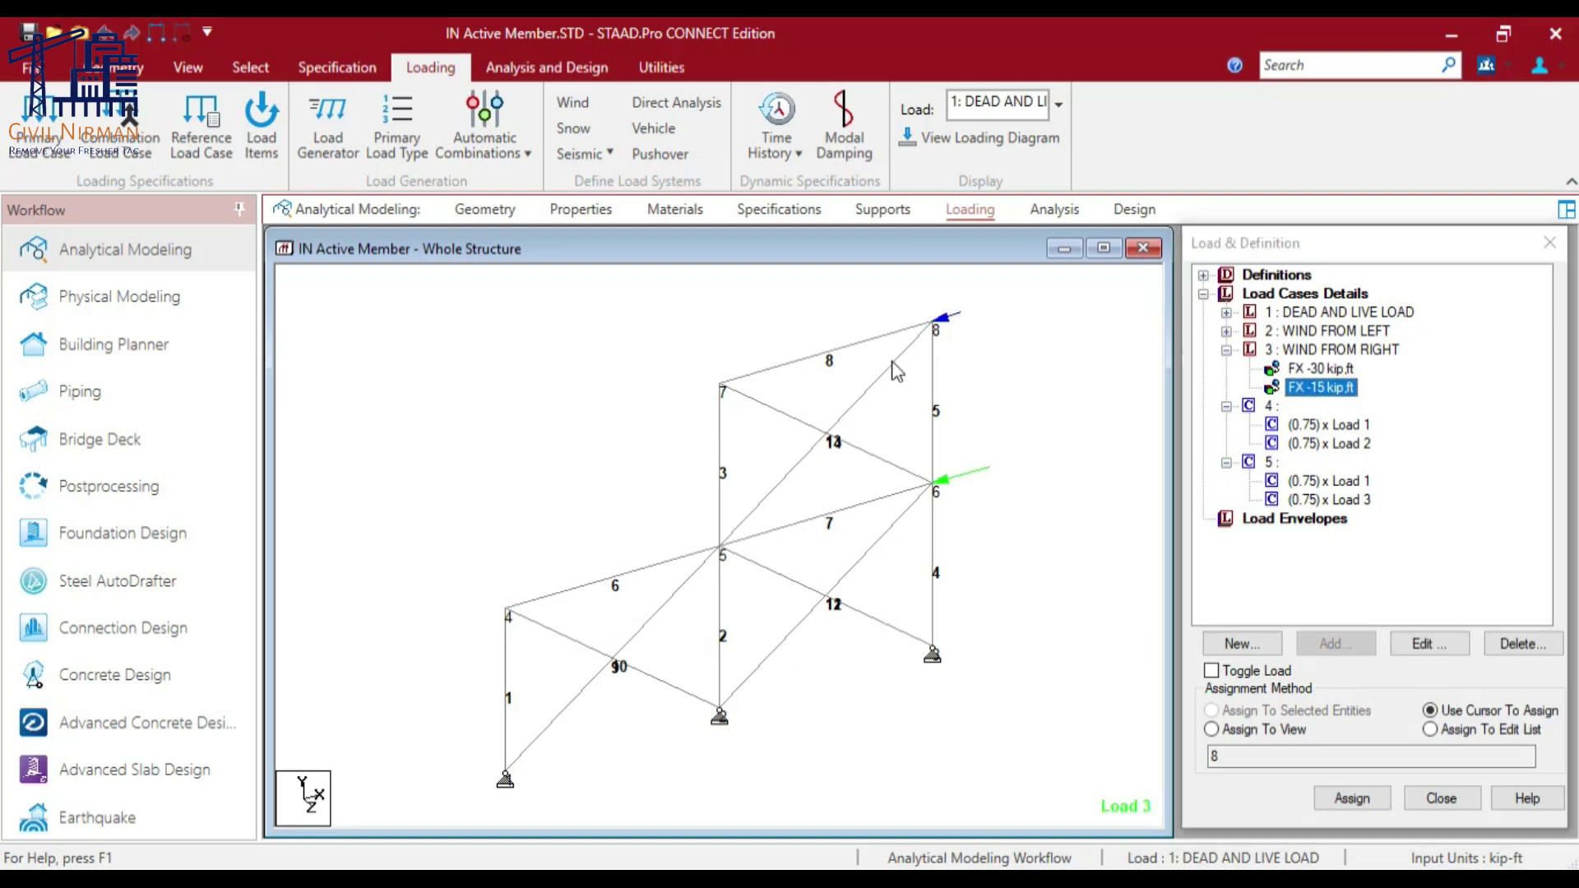
{"action": "left_click", "coordinate": [1118, 448]}
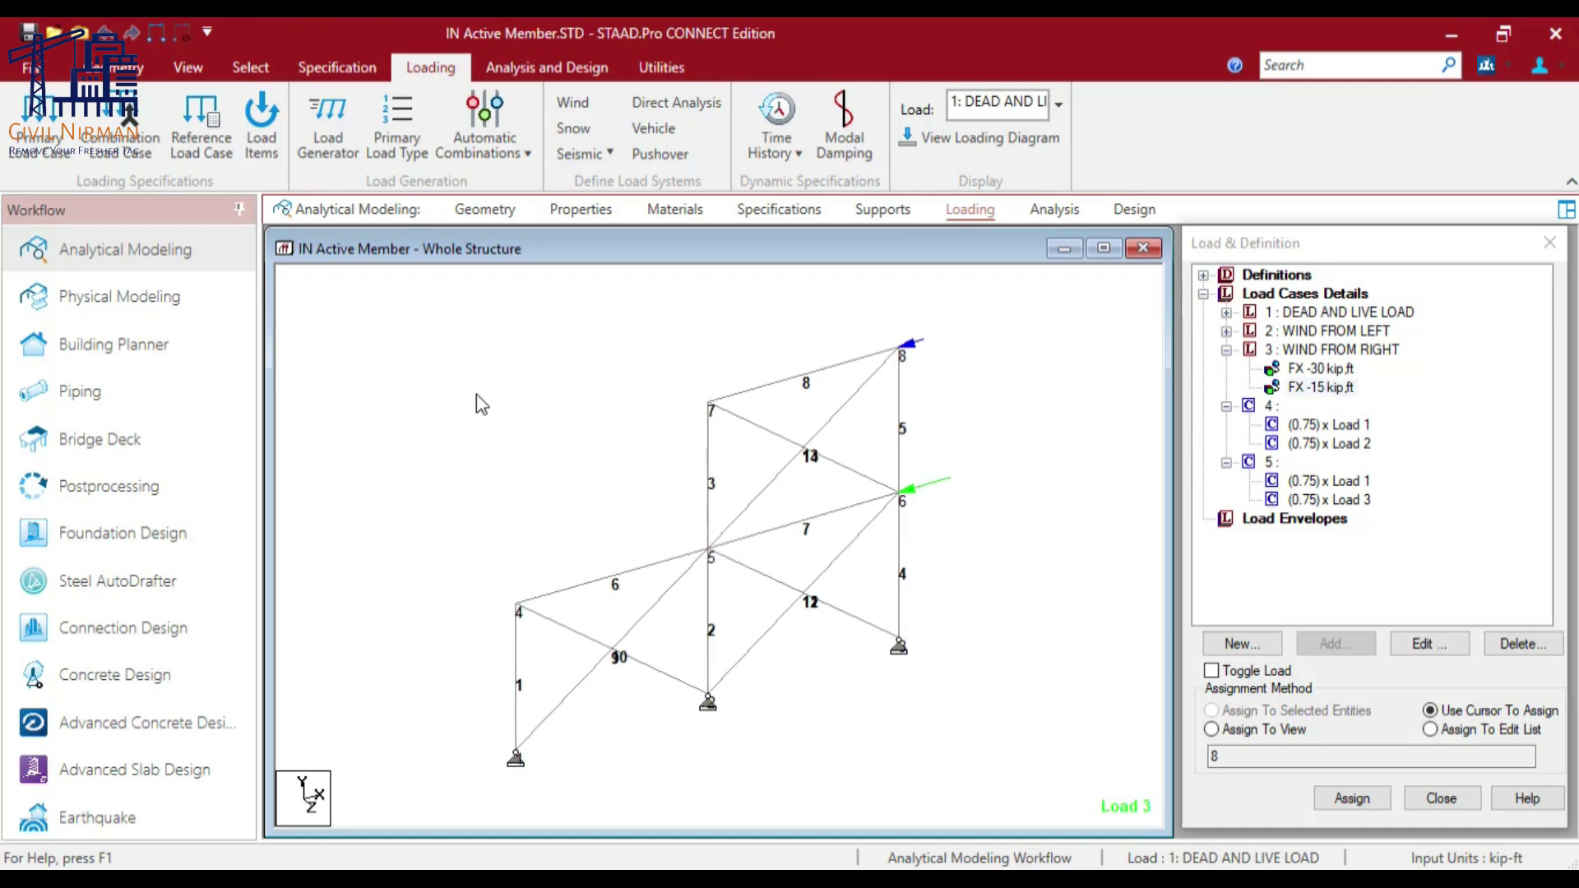
Step: Run the analysis and go to postprocessing mode, accepting the results setup
{"action": "left_click", "coordinate": [509, 64]}
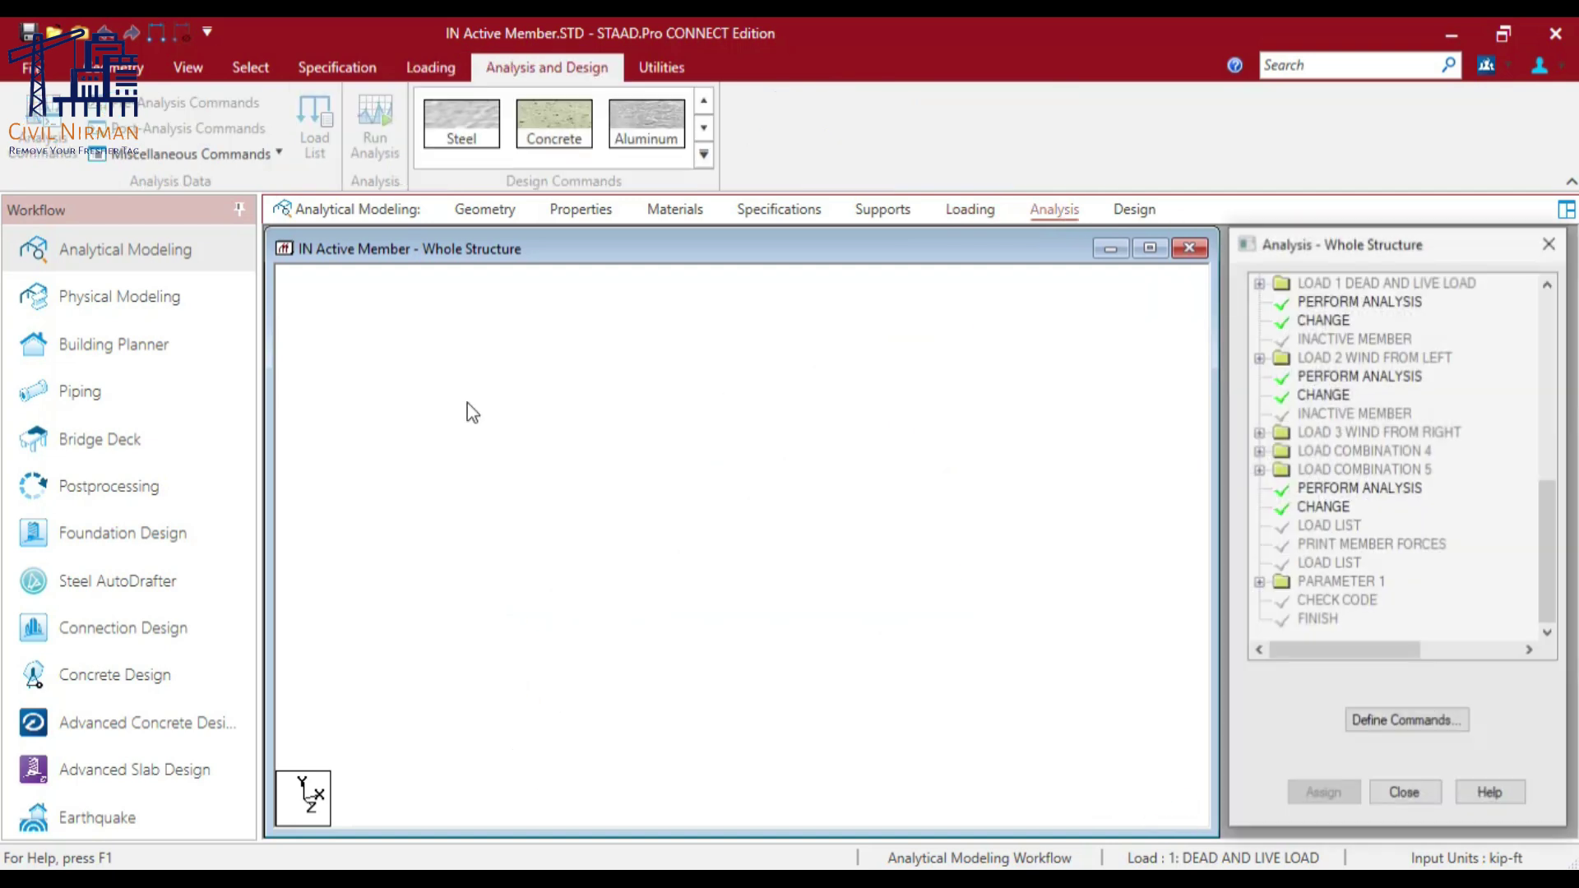
{"action": "left_click", "coordinate": [375, 153]}
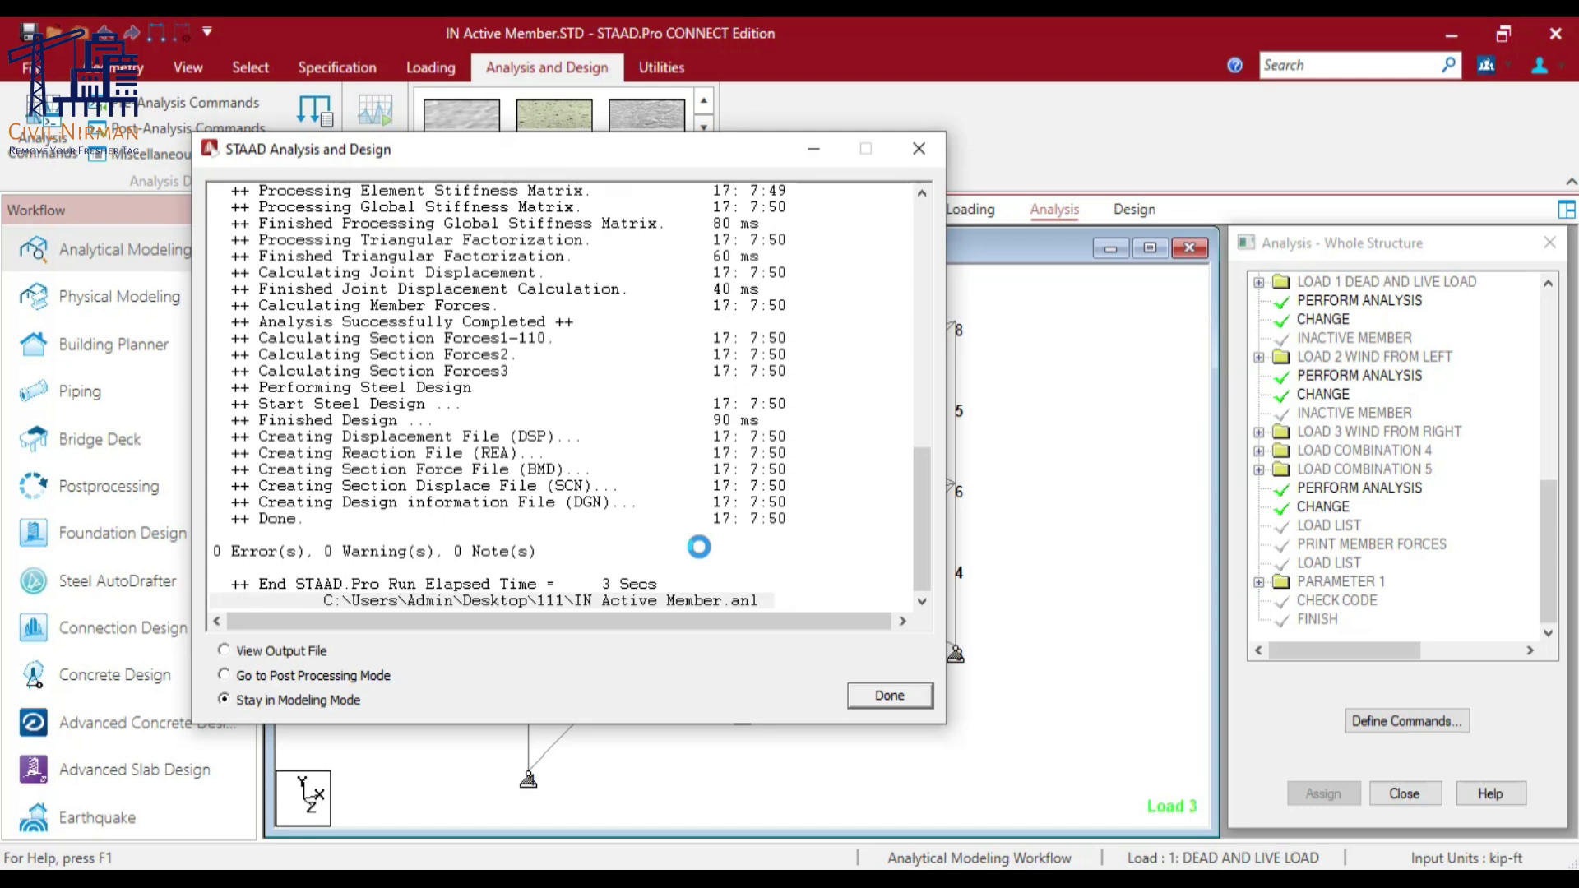
{"action": "left_click", "coordinate": [331, 675]}
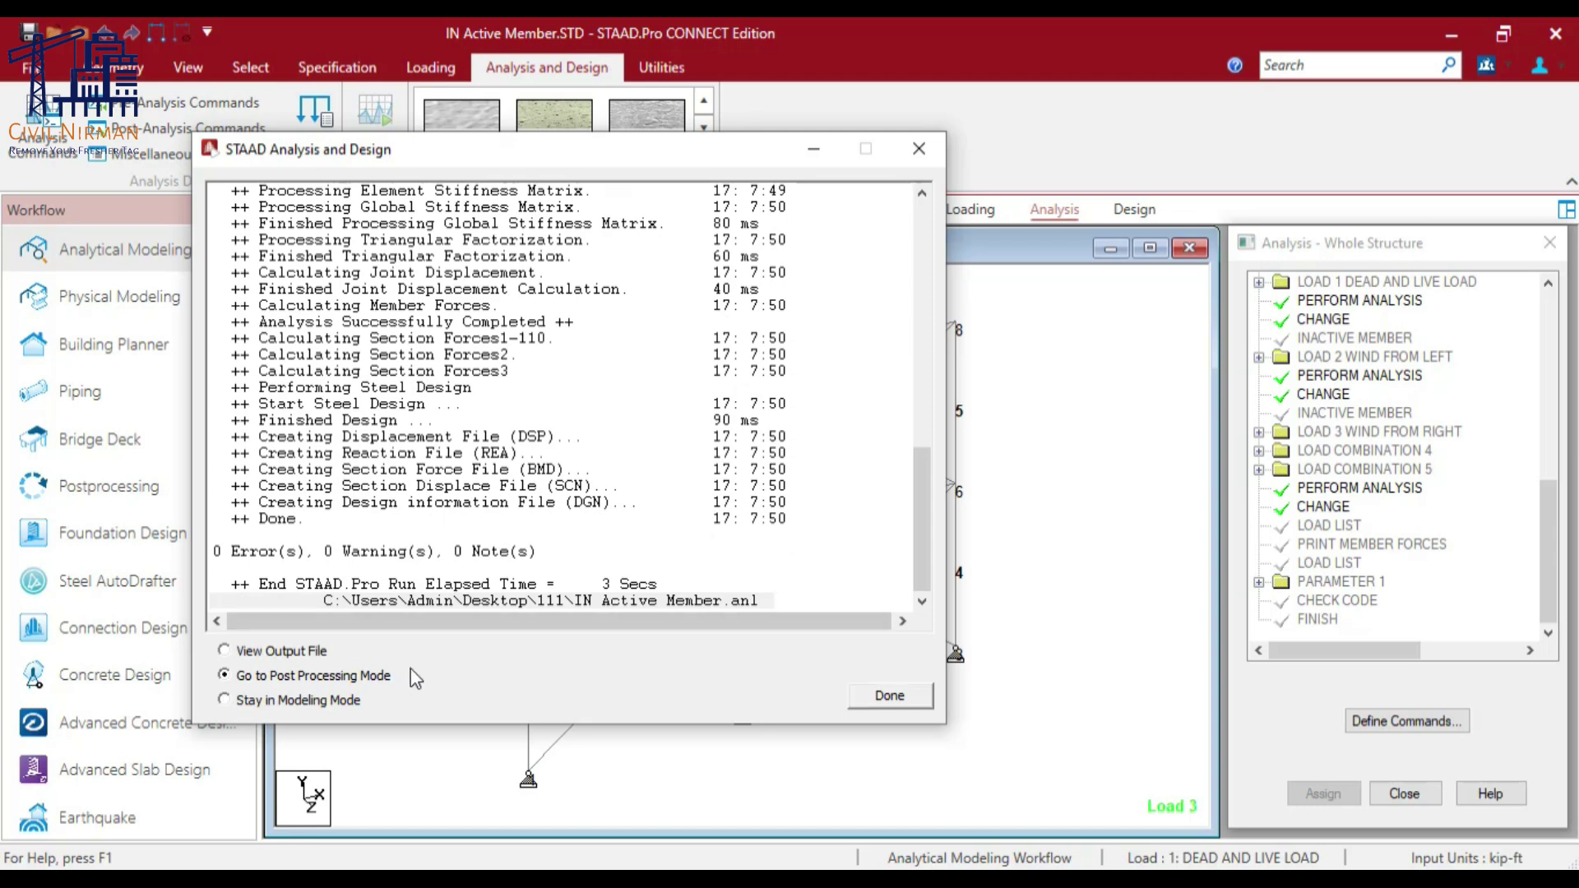
{"action": "left_click", "coordinate": [859, 696]}
{"action": "left_click", "coordinate": [825, 634]}
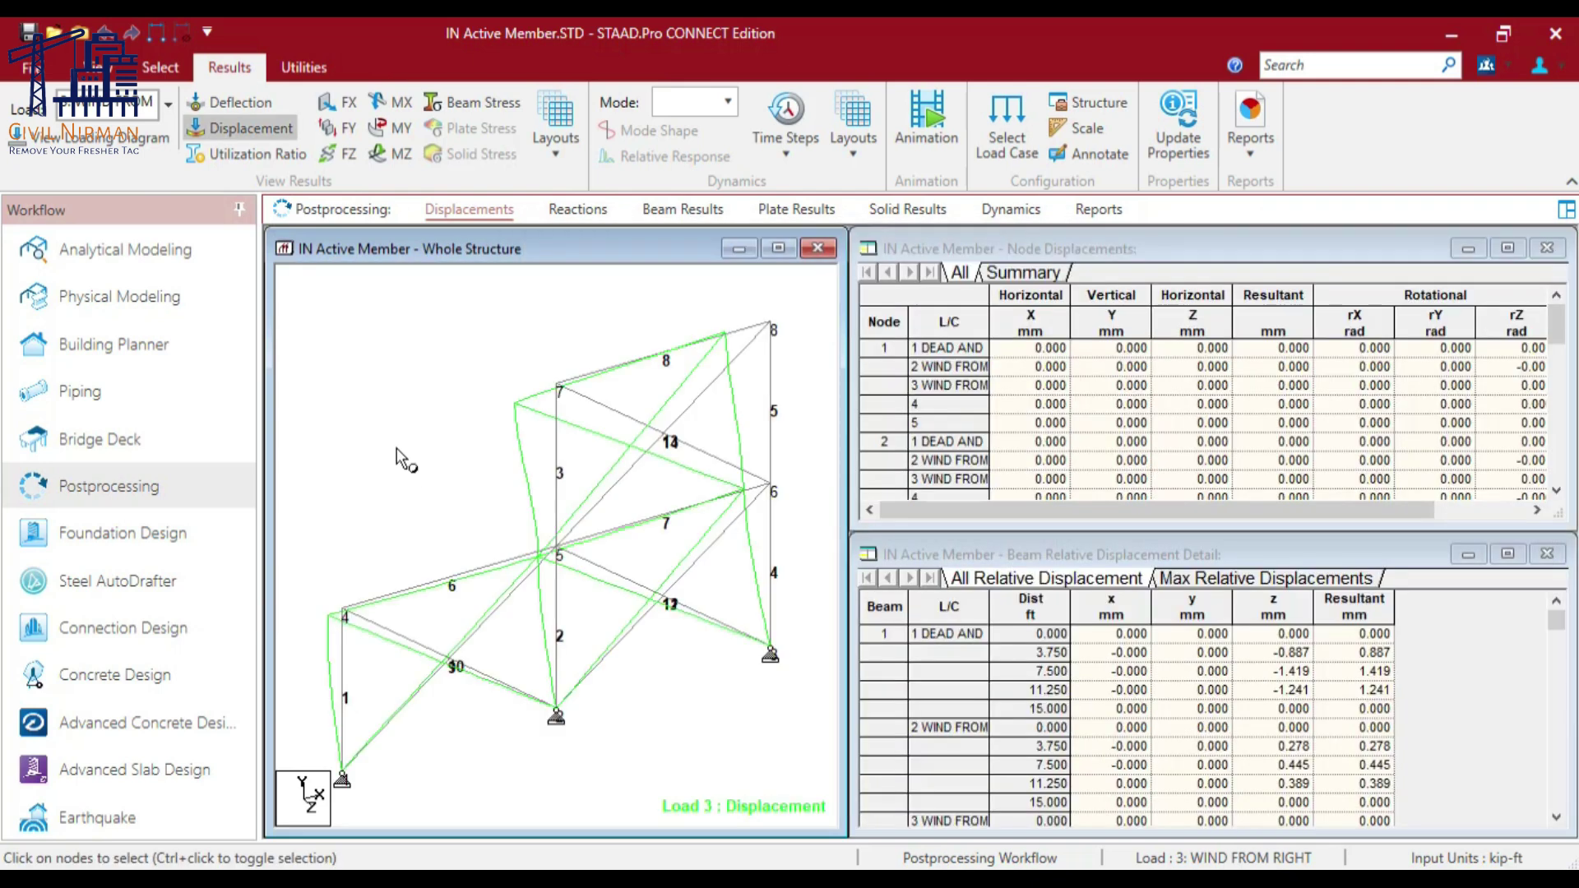
Step: Maximize the structure view and display the axial force (FX) diagram for load case 3 WIND FROM RIGHT
{"action": "left_click", "coordinate": [778, 249]}
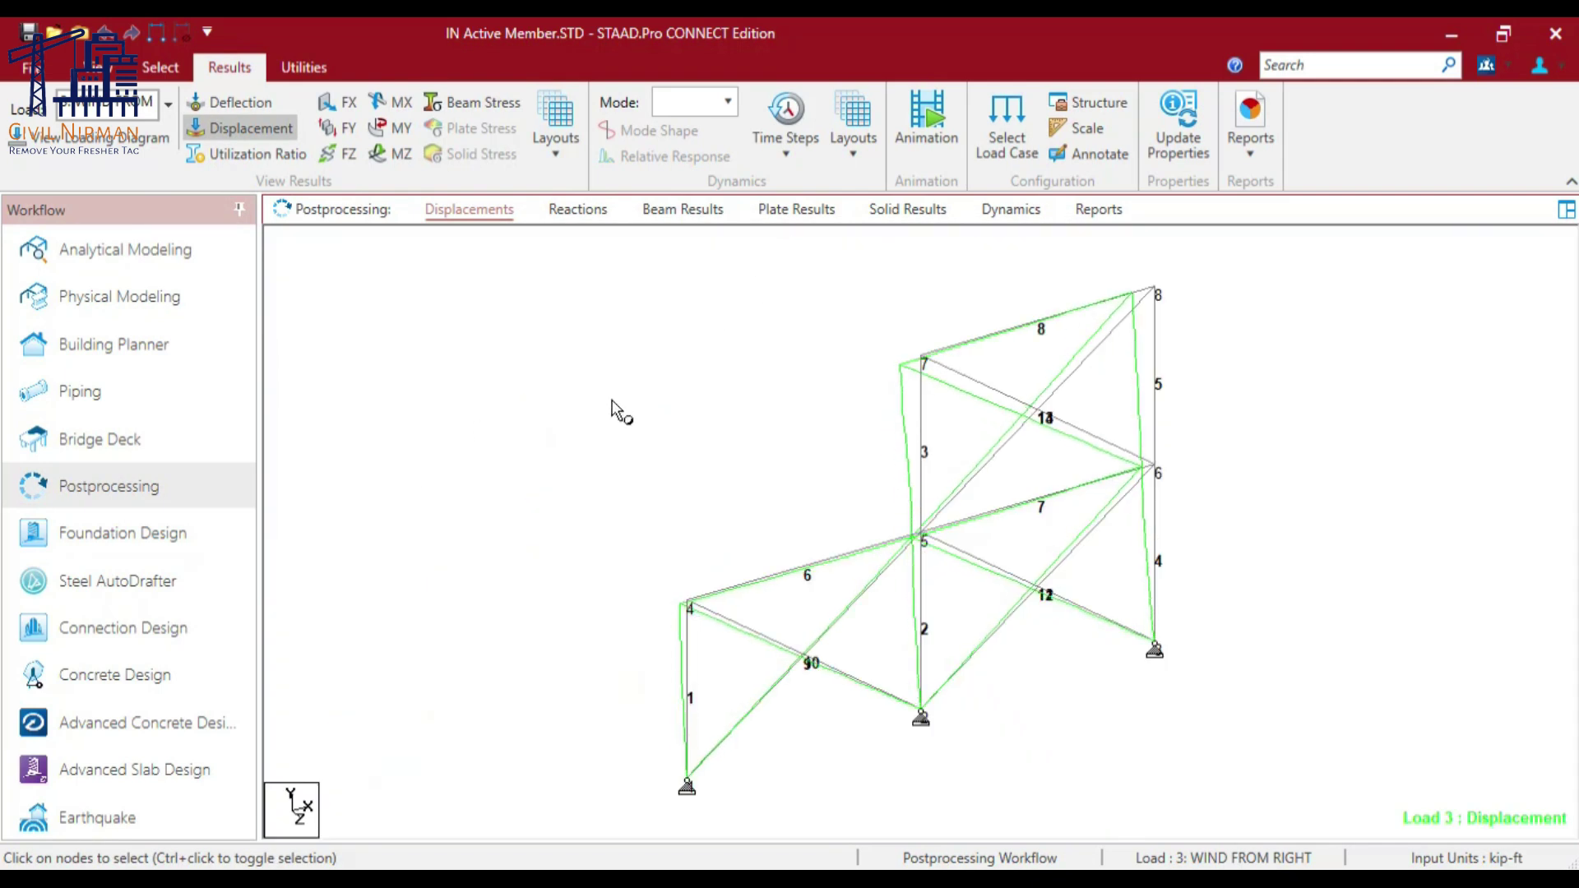
{"action": "left_click", "coordinate": [168, 105]}
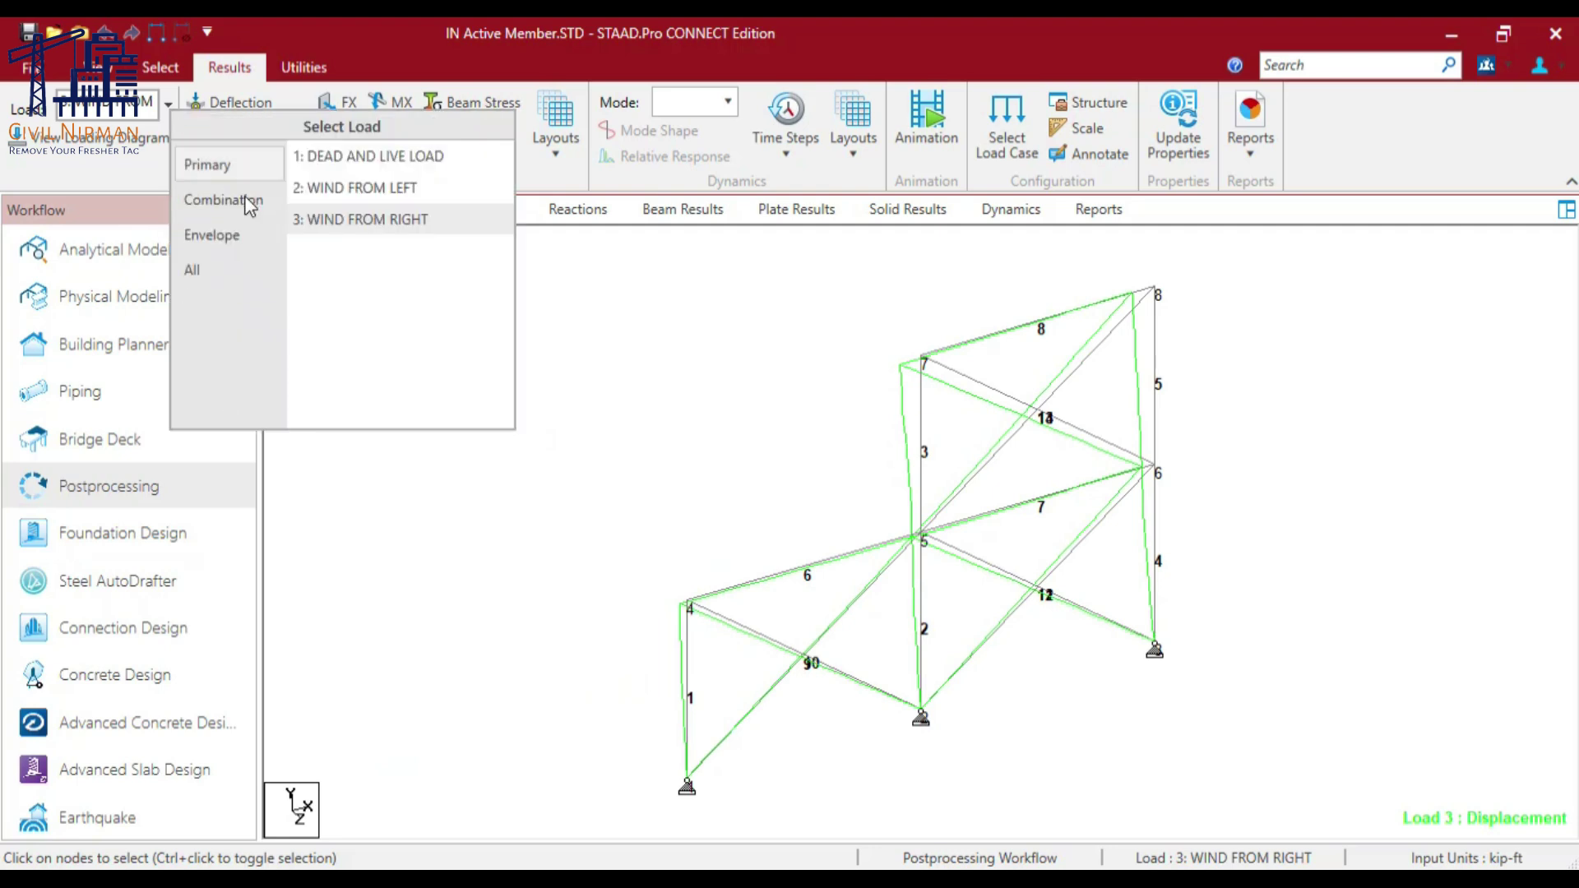
{"action": "left_click", "coordinate": [402, 232]}
{"action": "left_click", "coordinate": [337, 102]}
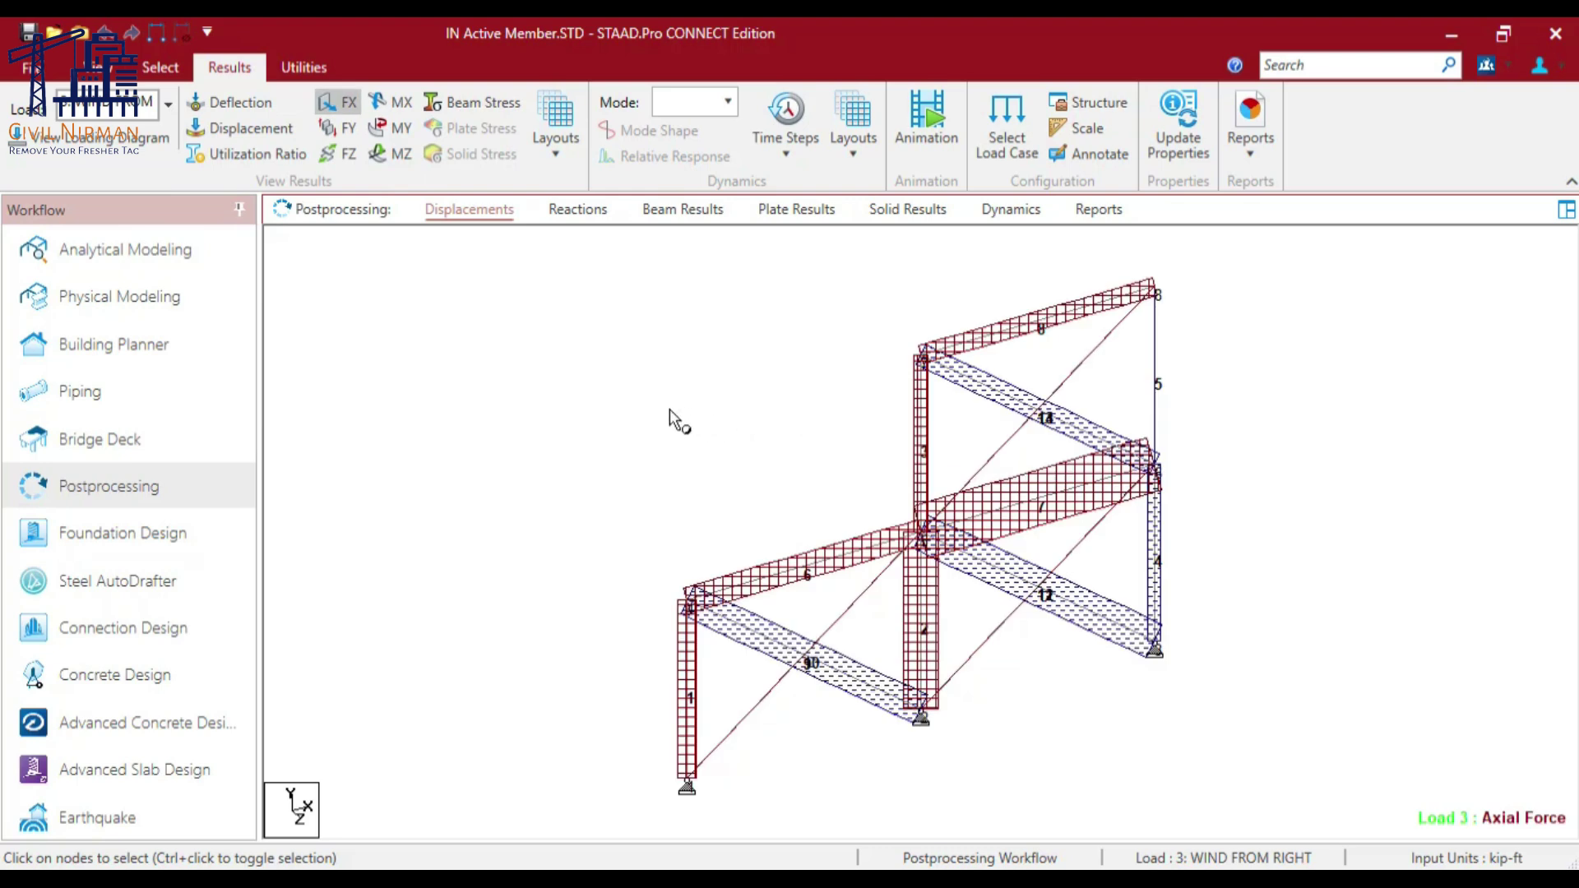
{"action": "middle_click_drag", "start_coordinate": [670, 409], "coordinate": [616, 424]}
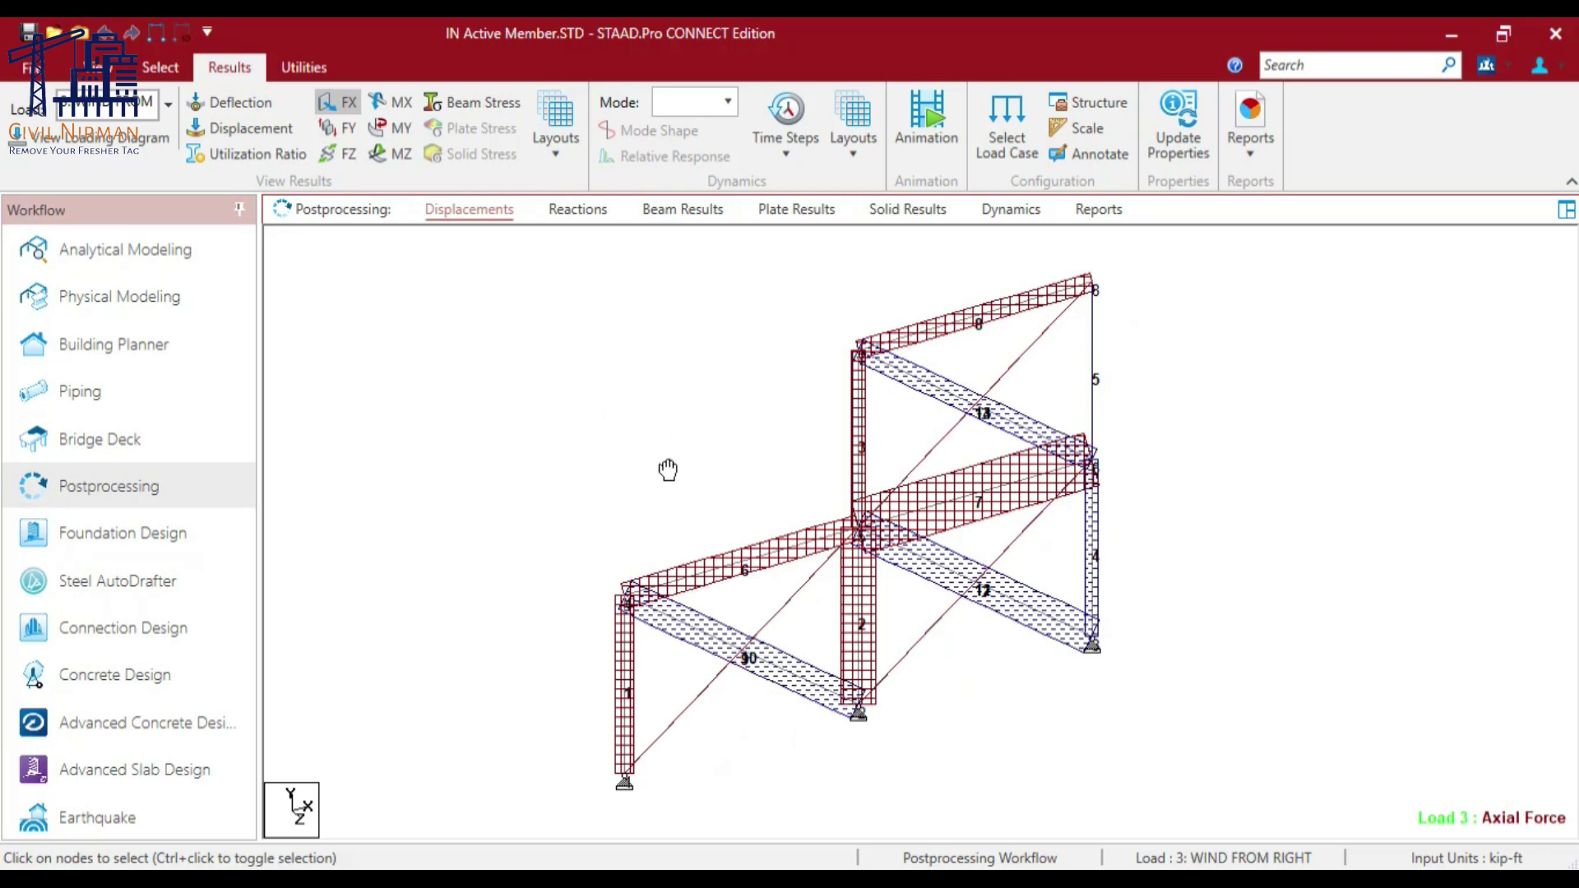
Step: Return to the analytical model's load definitions, expand load combination 4 and show its 0.75 x Load 1 and 0.75 x Load 2 components
{"action": "middle_click_drag", "start_coordinate": [666, 469], "coordinate": [592, 482]}
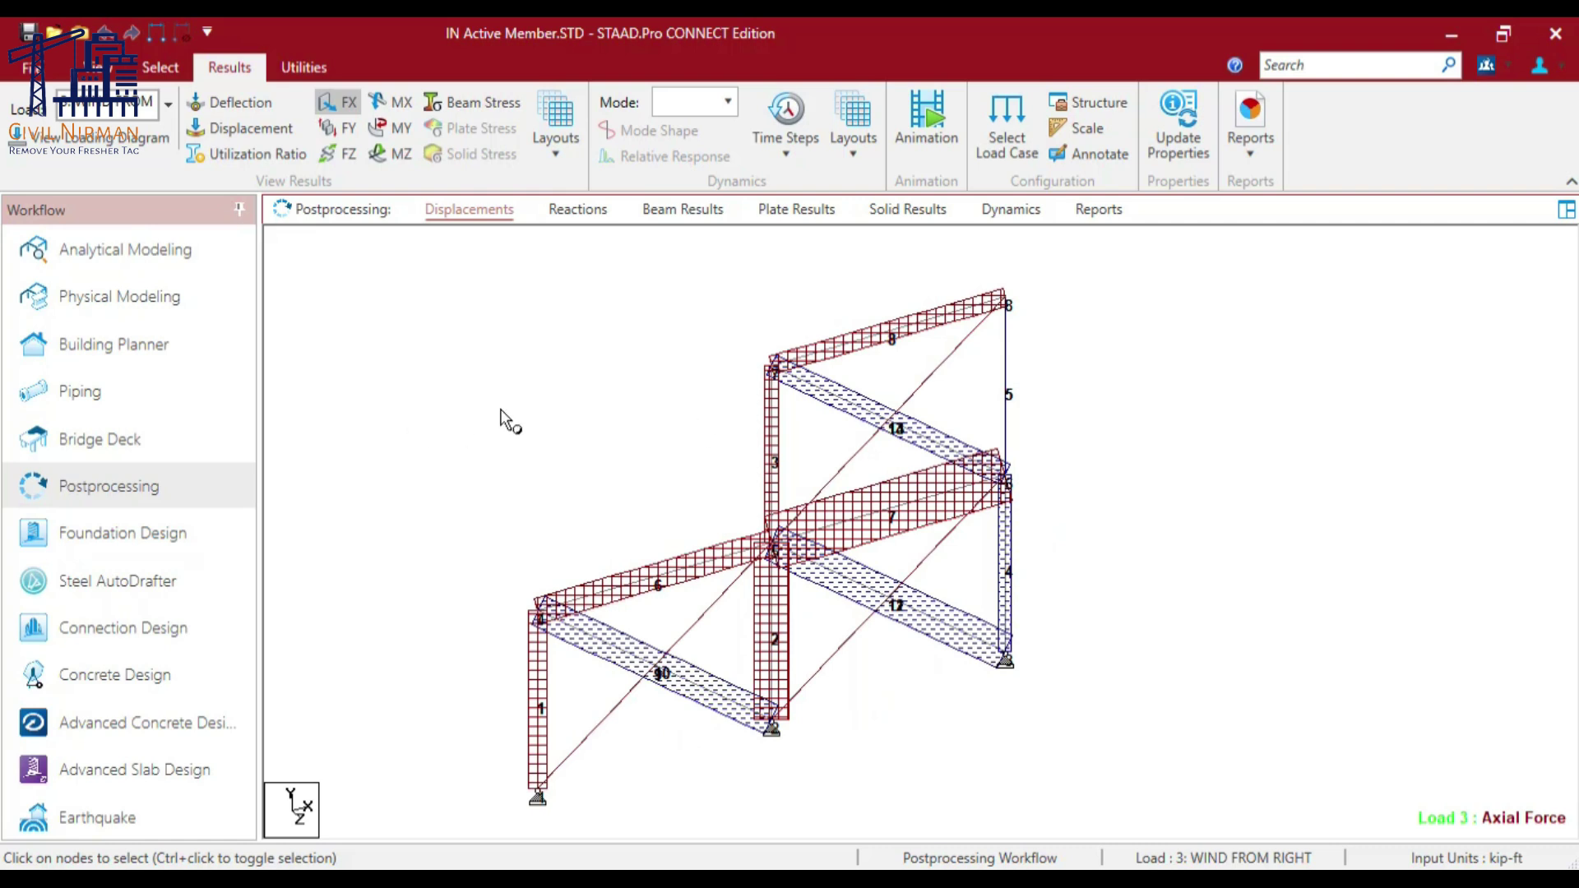
{"action": "left_click", "coordinate": [197, 250]}
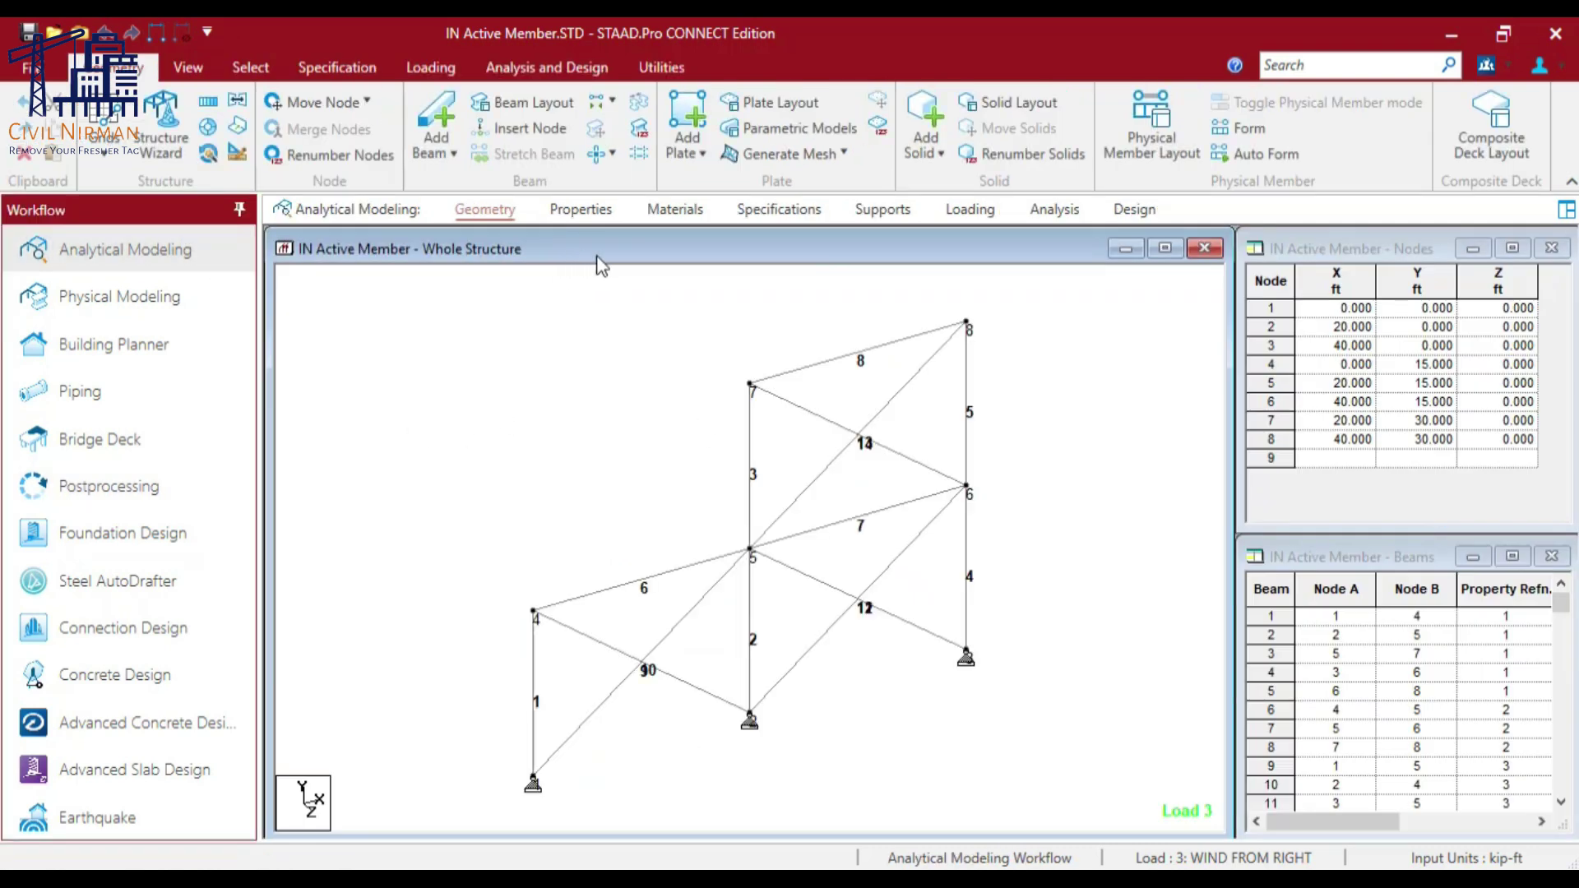
{"action": "left_click", "coordinate": [954, 212]}
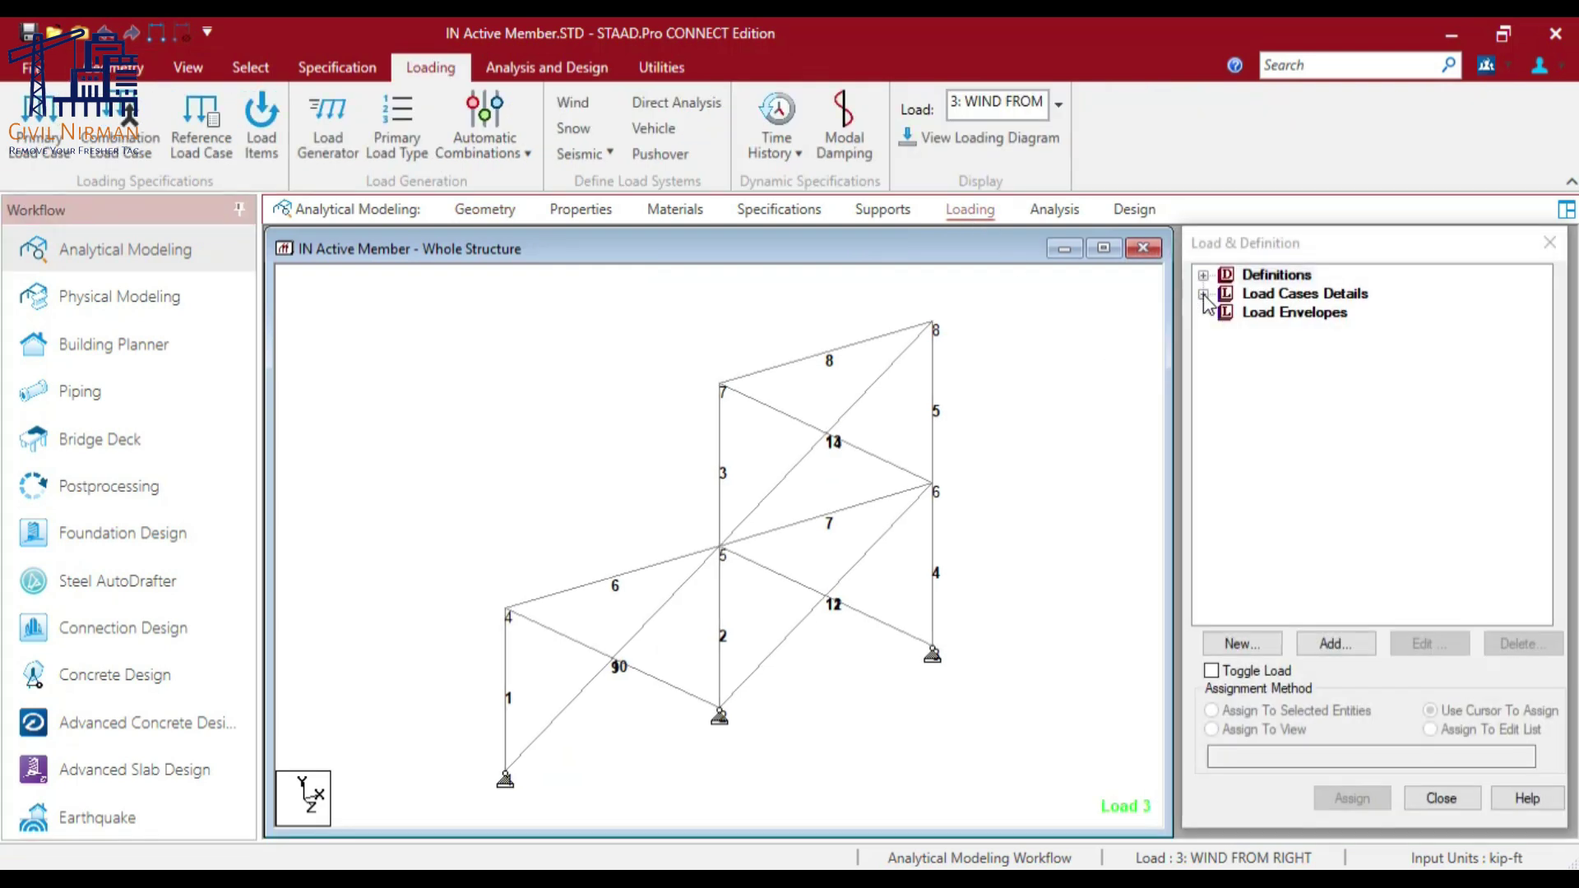
{"action": "left_click", "coordinate": [1226, 369]}
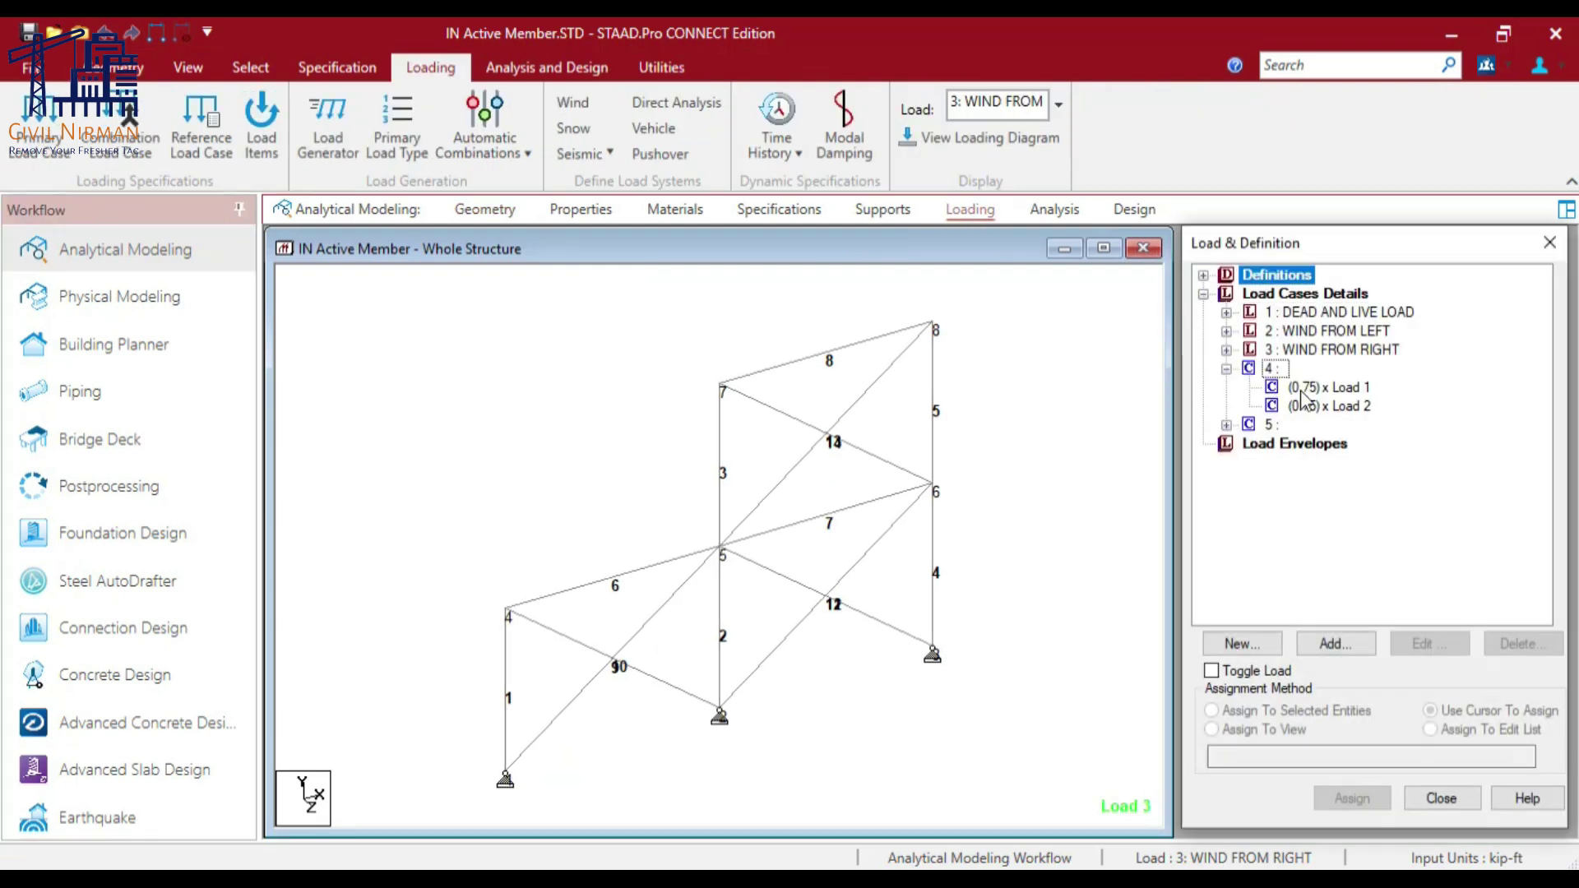
{"action": "left_click", "coordinate": [1308, 388]}
{"action": "left_click", "coordinate": [1320, 406]}
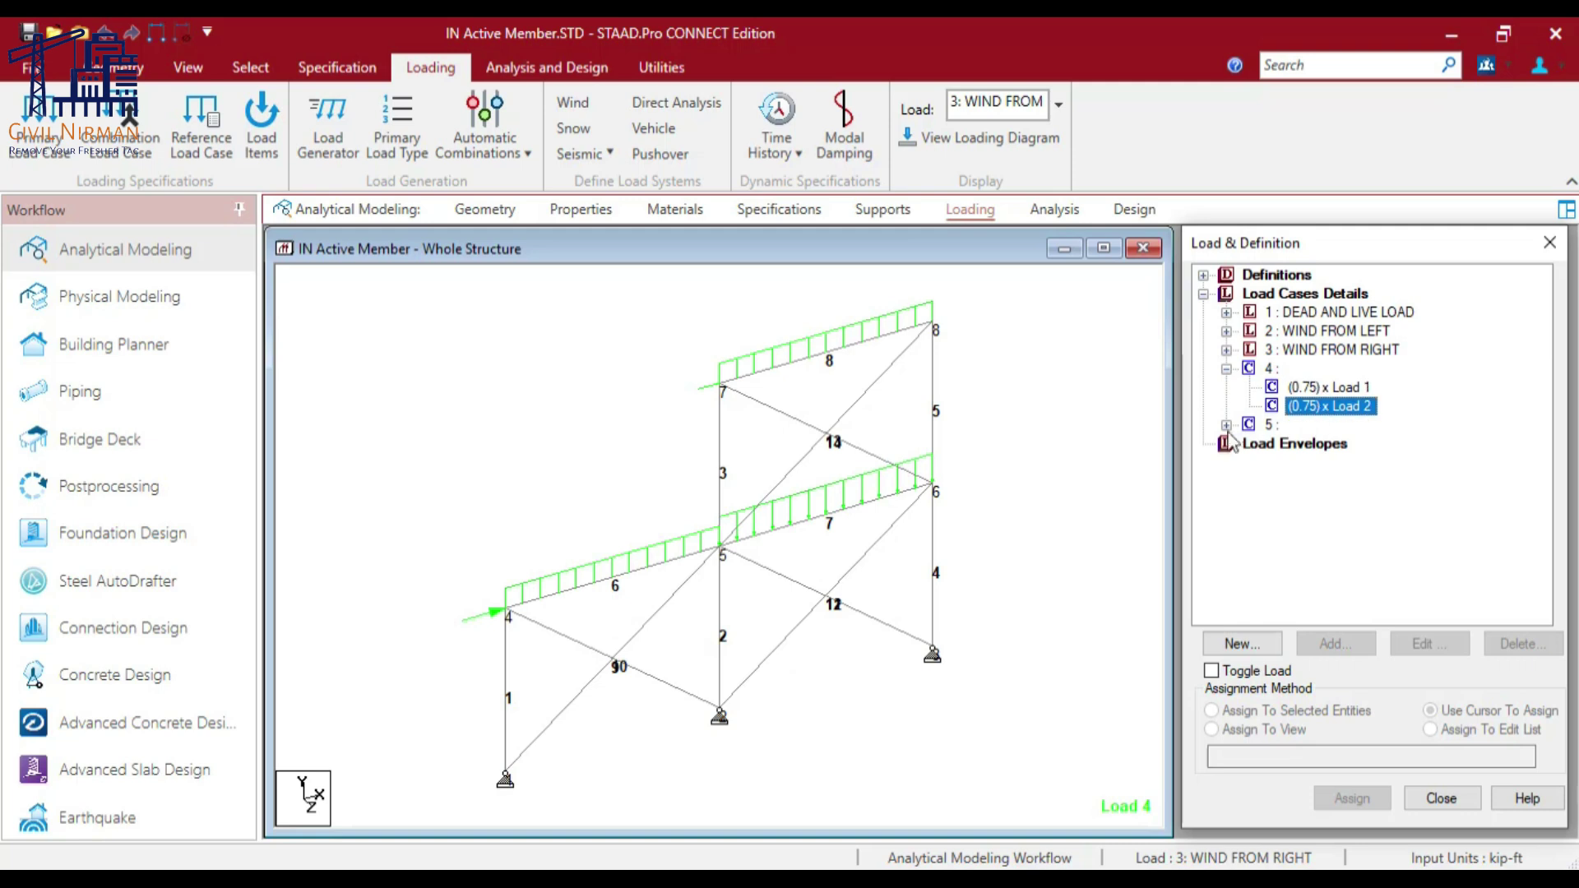
Step: Expand load combination 5 and show its 0.75 x Load 1 component on the frame
{"action": "left_click", "coordinate": [1226, 425]}
{"action": "left_click", "coordinate": [1308, 444]}
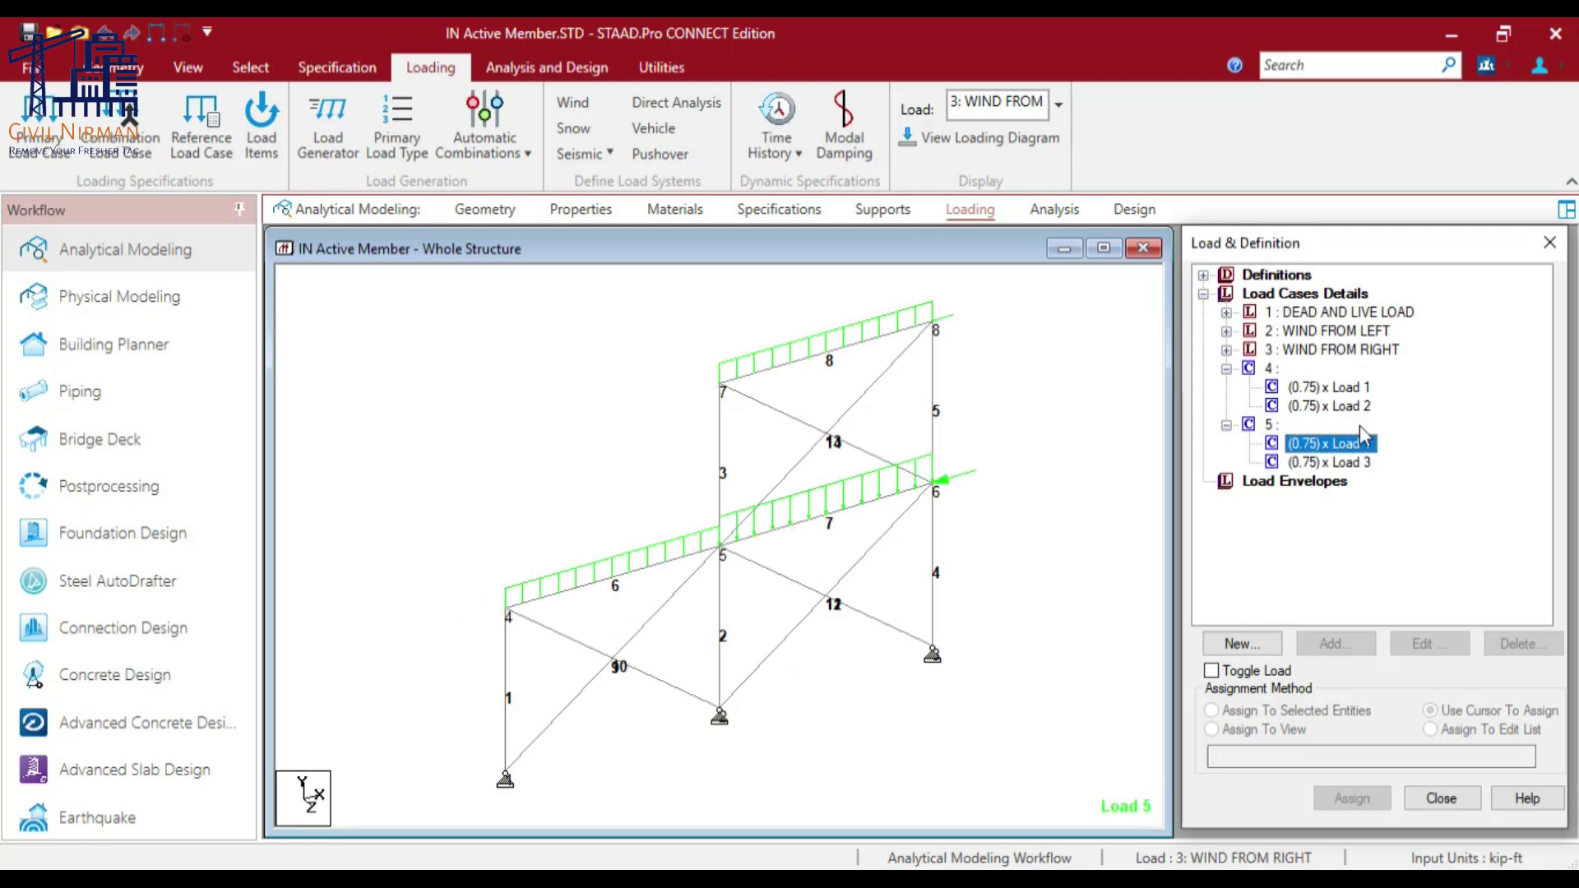
{"action": "left_click", "coordinate": [1037, 417]}
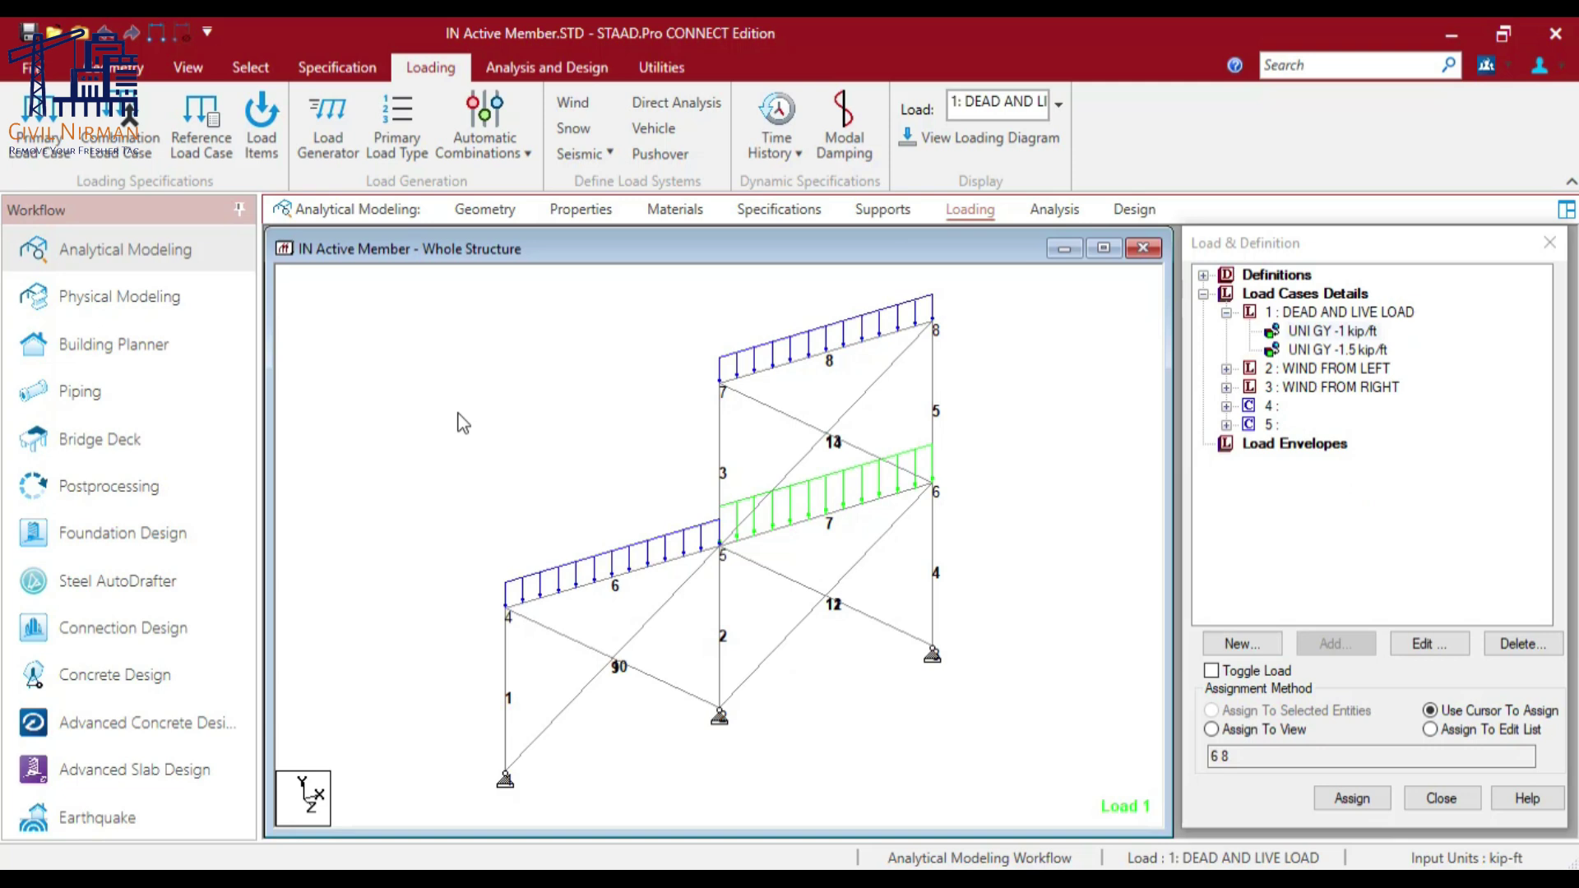
Step: Go back to postprocessing and display the frame's displacement for load case 2 WIND FROM LEFT and load case 3 WIND FROM RIGHT
{"action": "left_click", "coordinate": [182, 485]}
{"action": "middle_click_drag", "start_coordinate": [567, 383], "coordinate": [508, 425]}
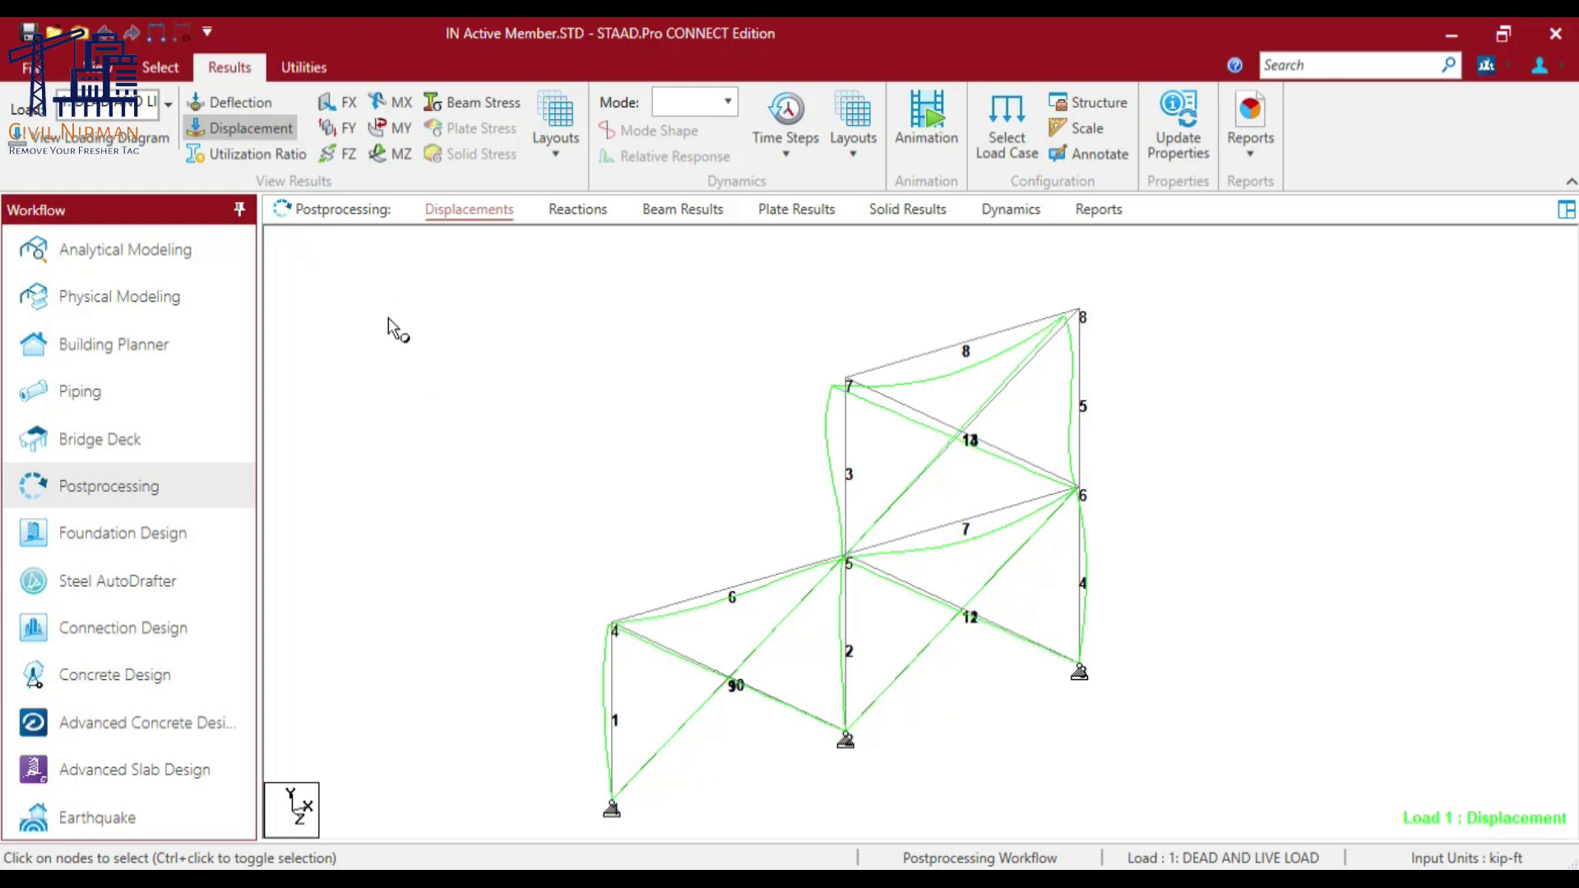
{"action": "left_click", "coordinate": [166, 111]}
{"action": "left_click", "coordinate": [604, 423]}
{"action": "left_click", "coordinate": [167, 113]}
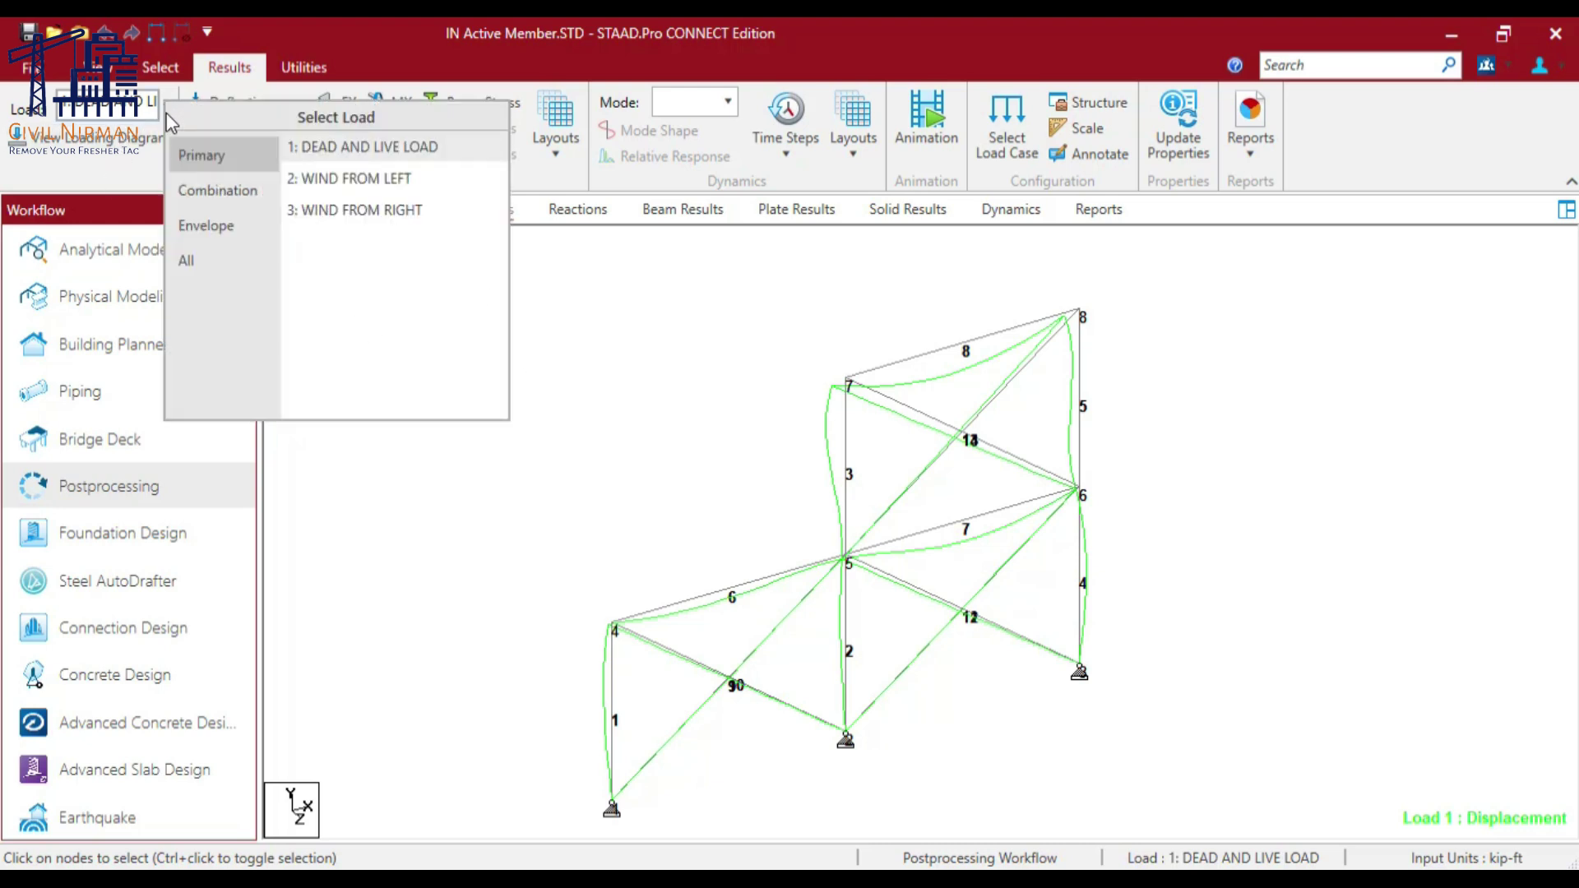
{"action": "left_click", "coordinate": [328, 180]}
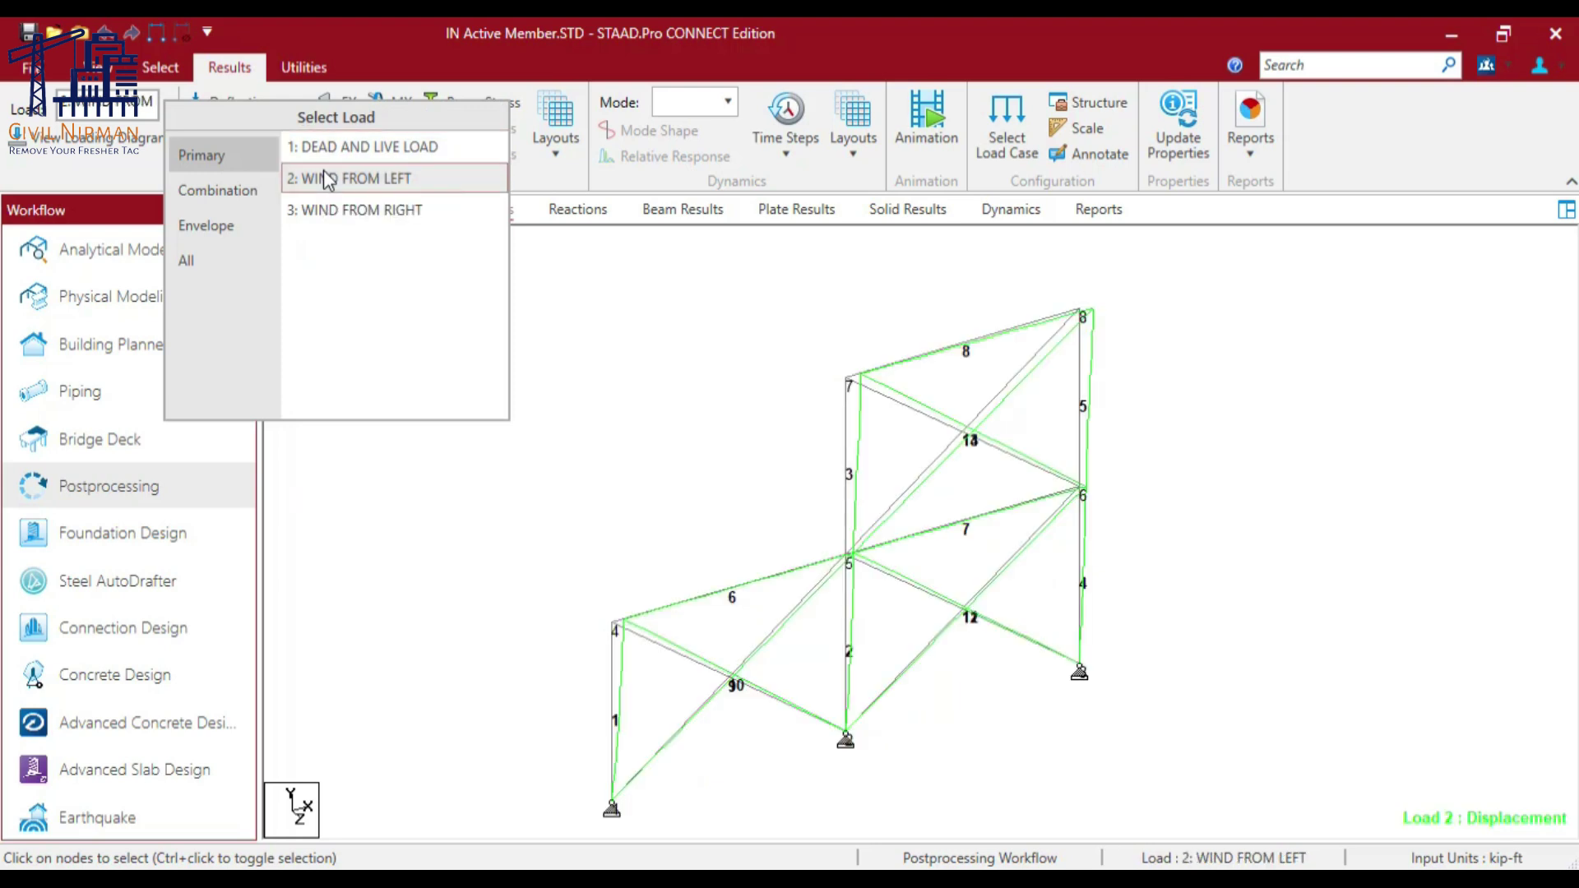
{"action": "left_click", "coordinate": [323, 209]}
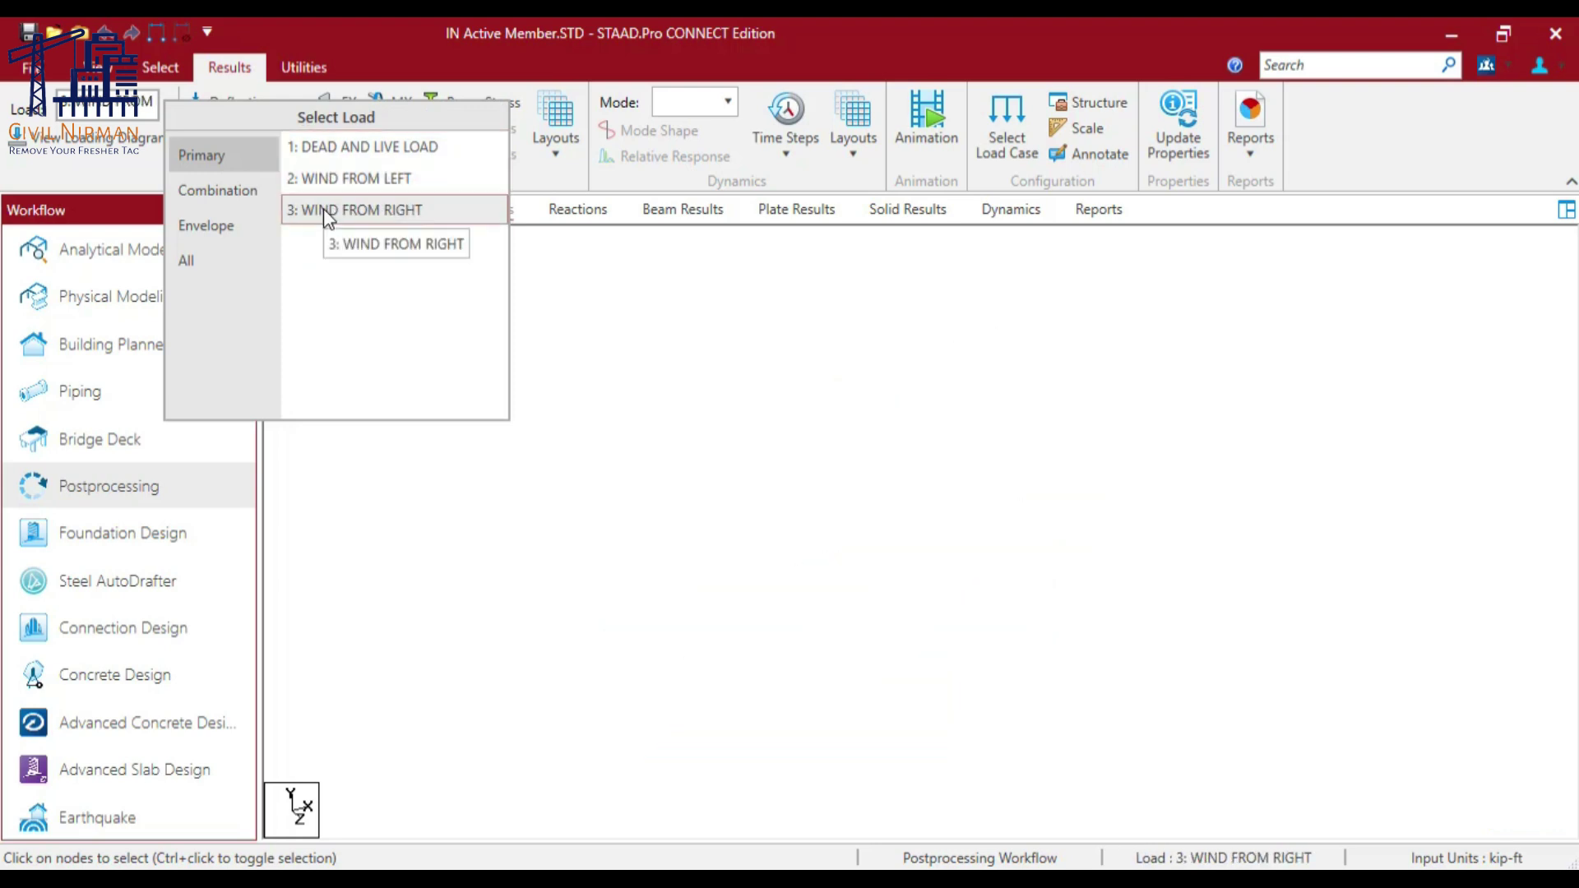
{"action": "left_click", "coordinate": [578, 297]}
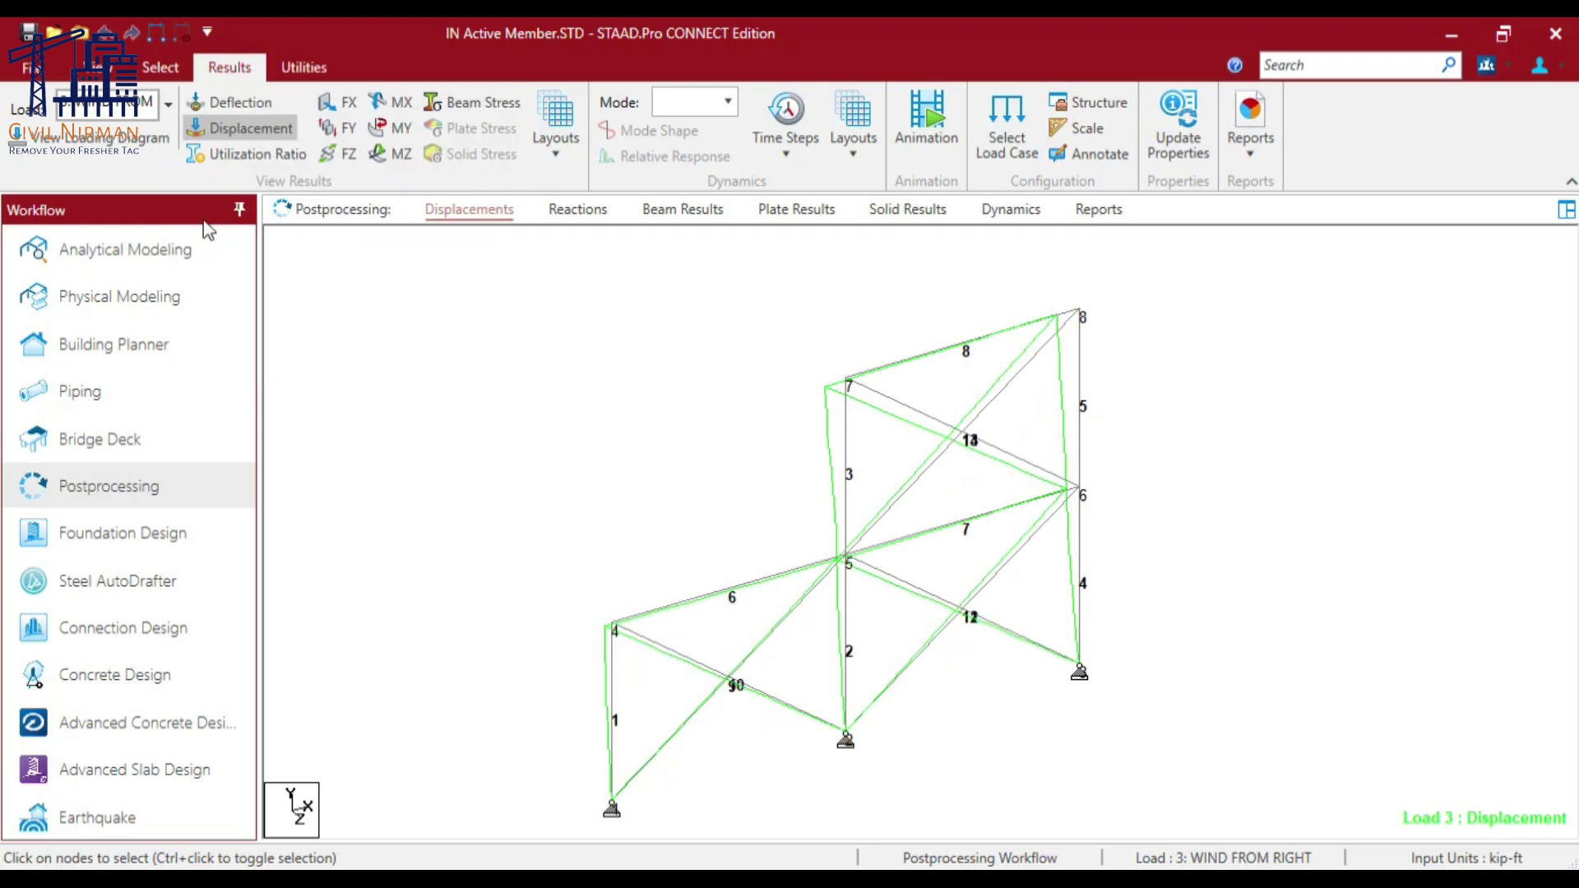
Step: Display the axial force (FX) diagram and compare it for load cases 1 DEAD AND LIVE LOAD, 2 WIND FROM LEFT and 3 WIND FROM RIGHT
{"action": "left_click", "coordinate": [337, 102]}
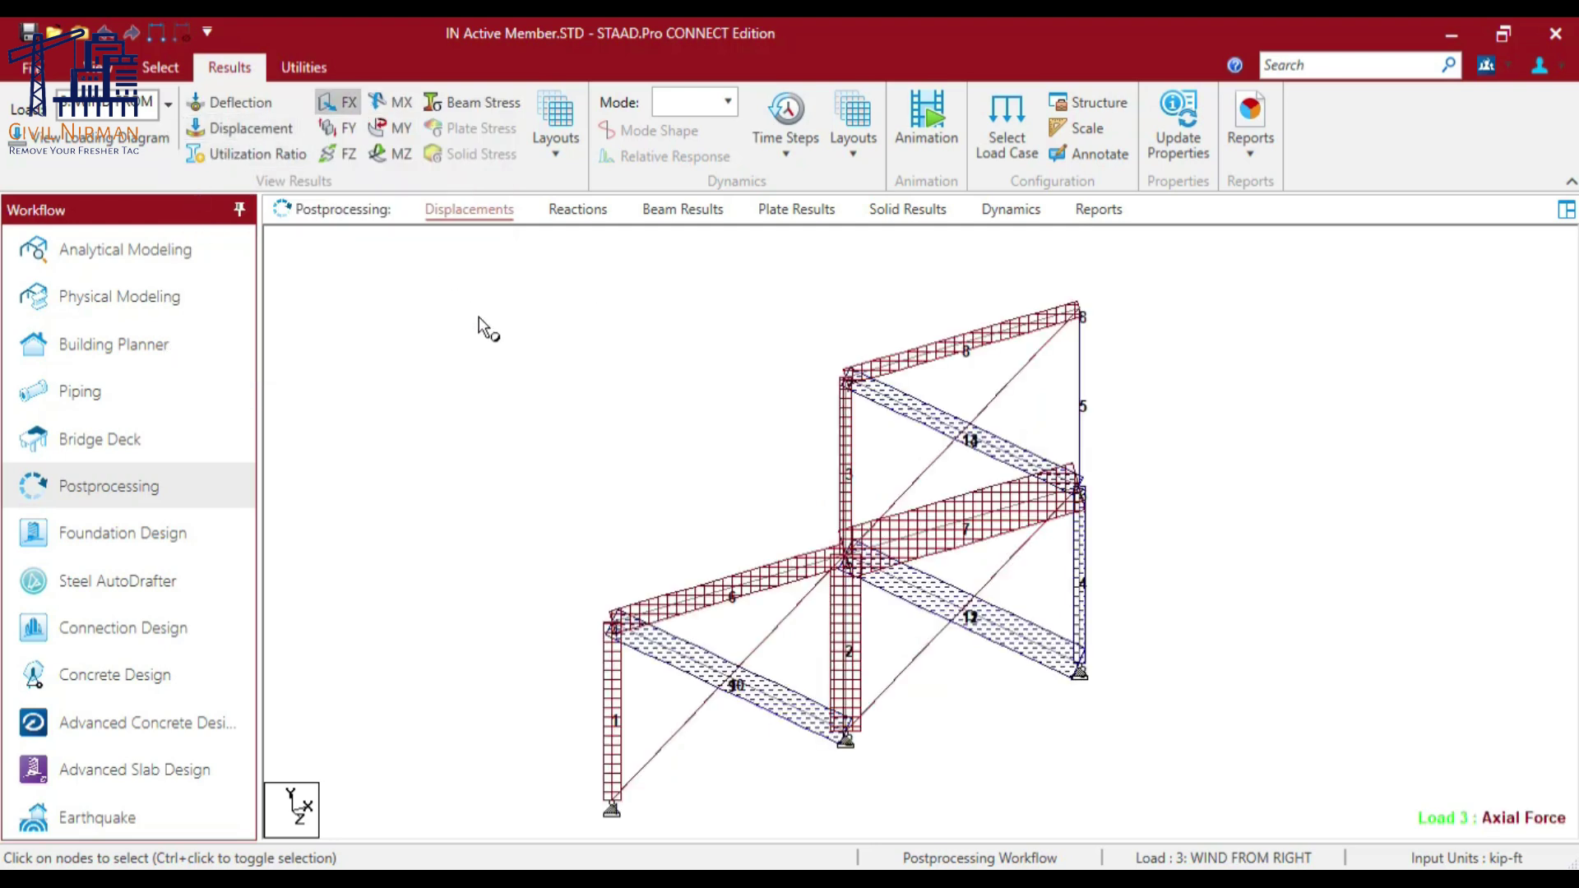
{"action": "left_click", "coordinate": [166, 98]}
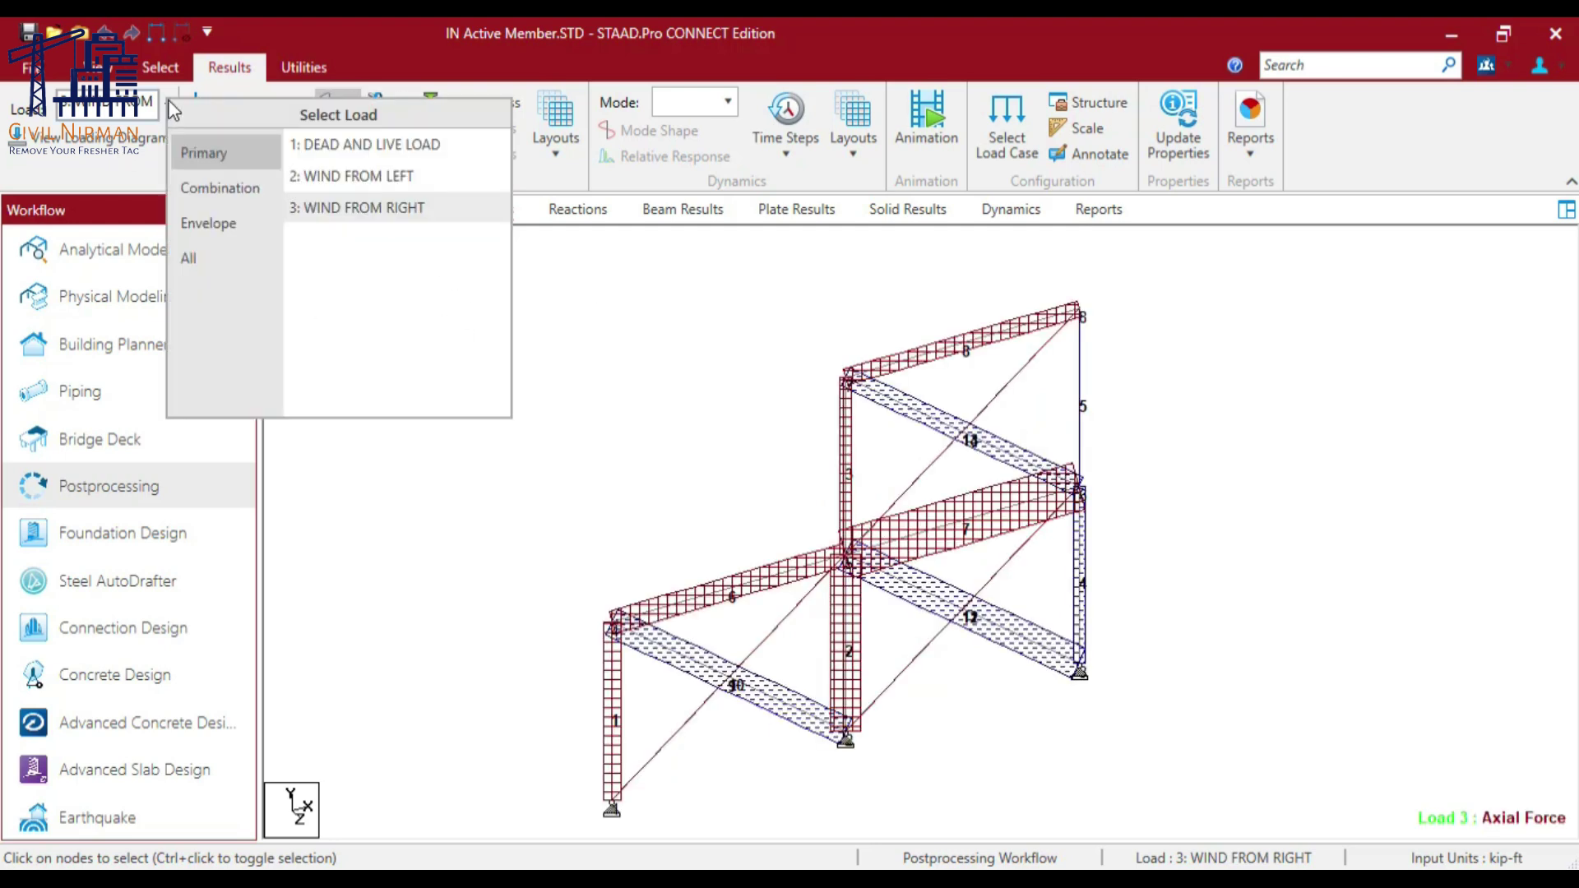
{"action": "left_click", "coordinate": [321, 145]}
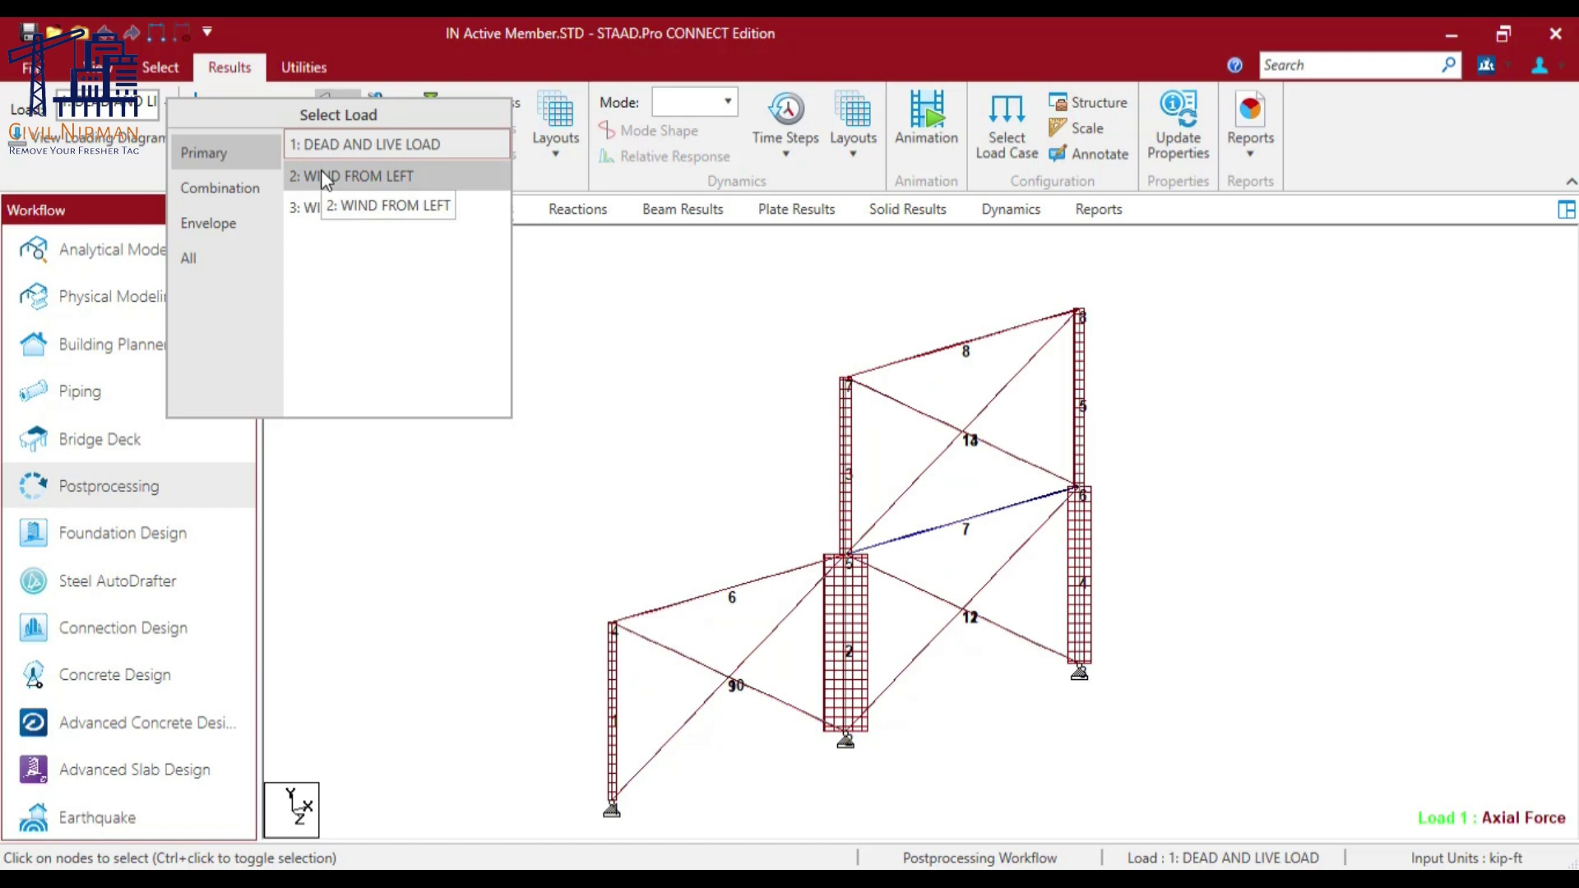
{"action": "left_click", "coordinate": [327, 176]}
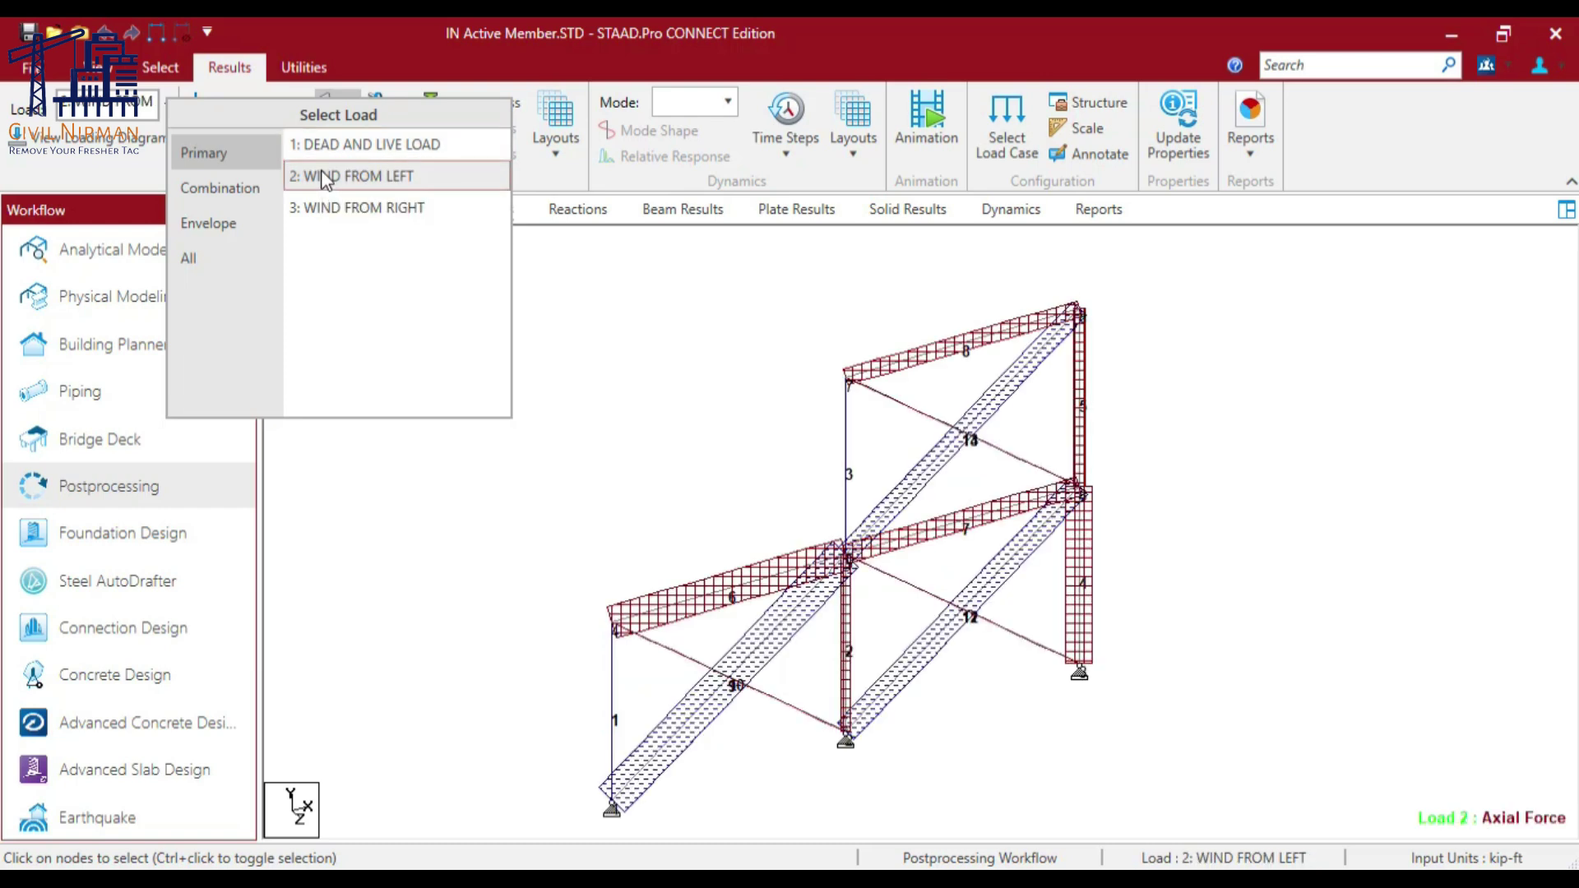
{"action": "left_click", "coordinate": [329, 208]}
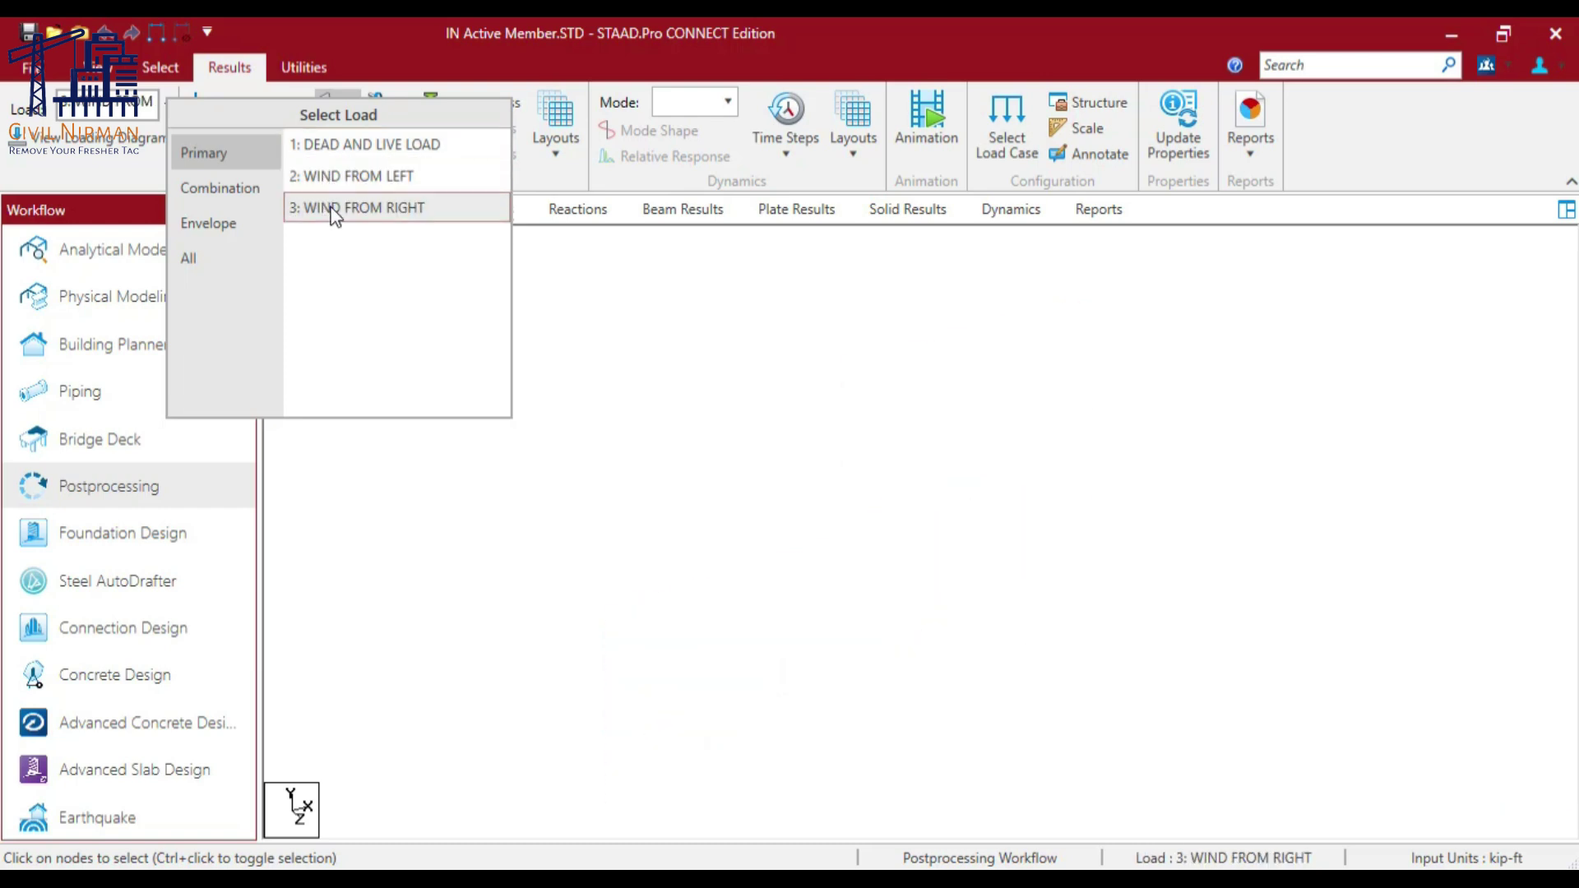